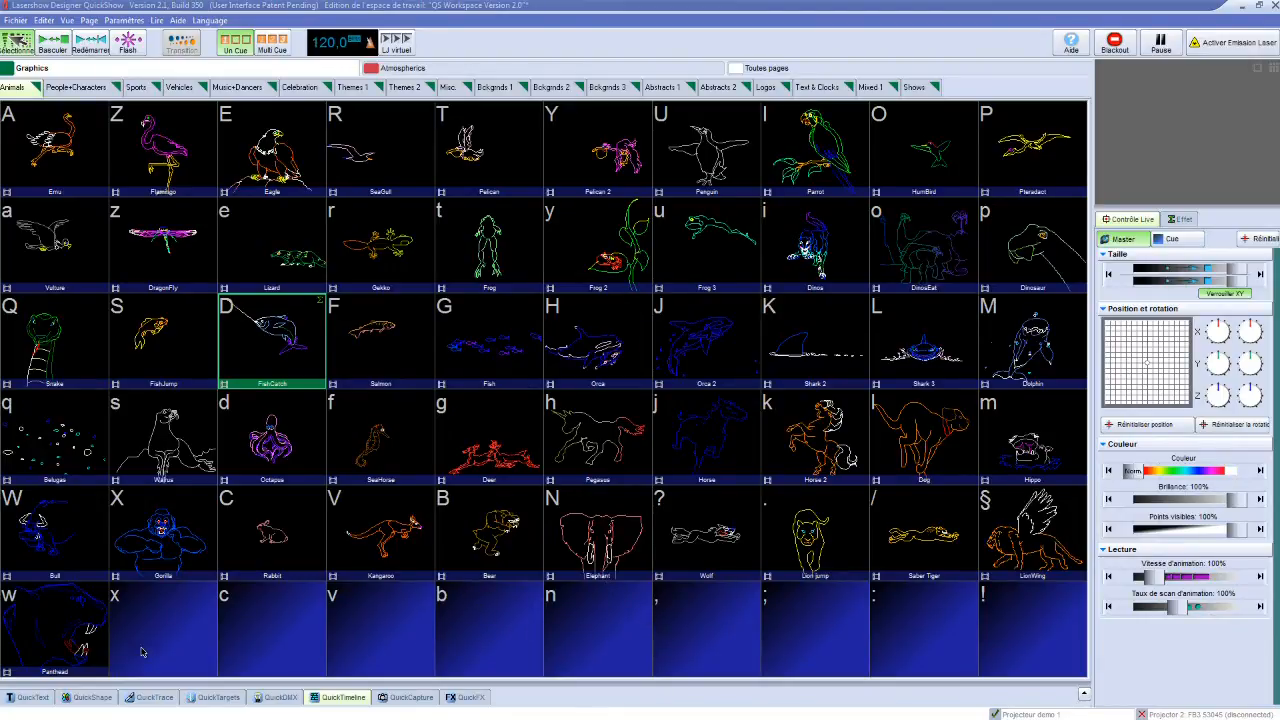
Open the QuickTimeline editor, add the Rabbit cue at the start of Piste 1 and stretch it to about 4 seconds
{"action": "left_click", "coordinate": [326, 699]}
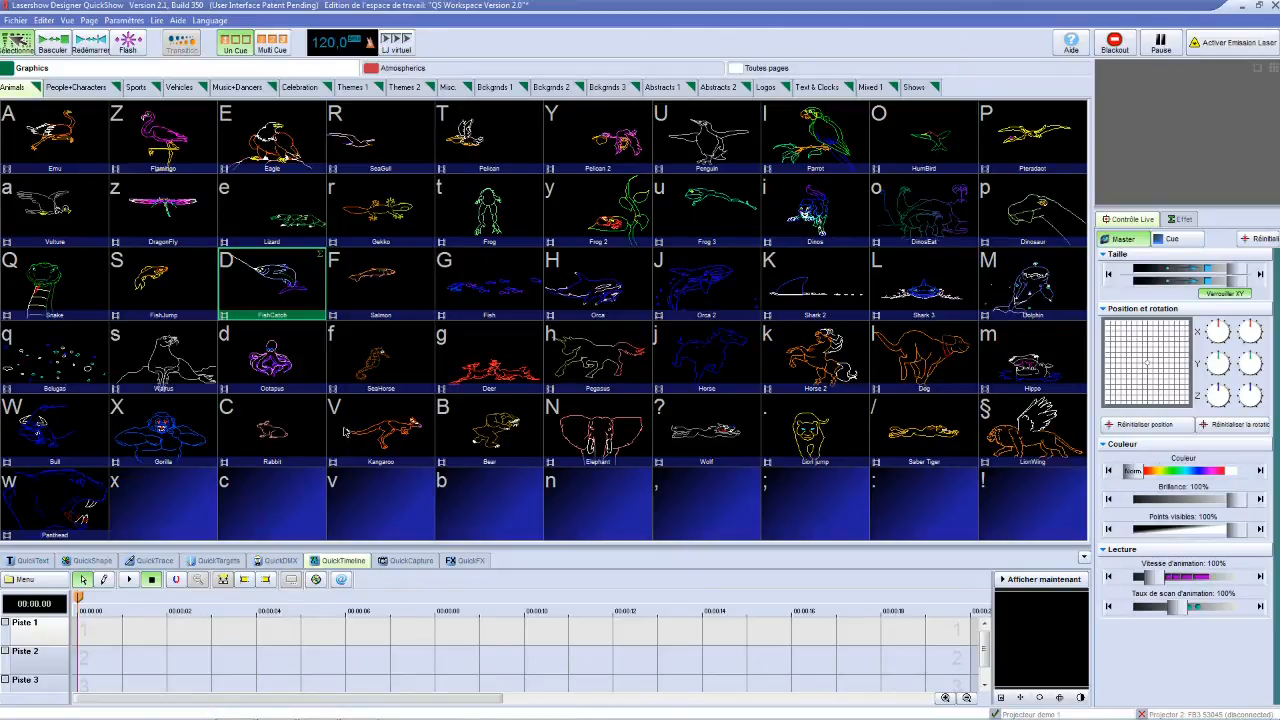
{"action": "left_click", "coordinate": [282, 440]}
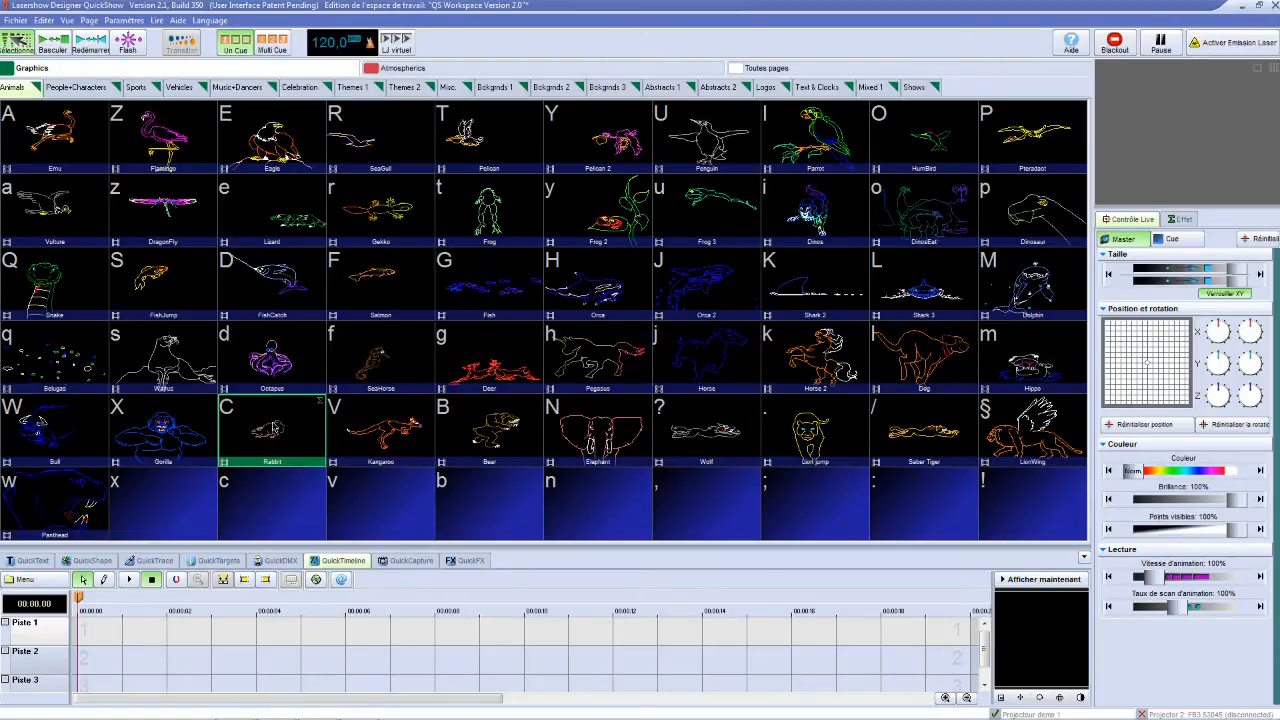
{"action": "left_click", "coordinate": [399, 355]}
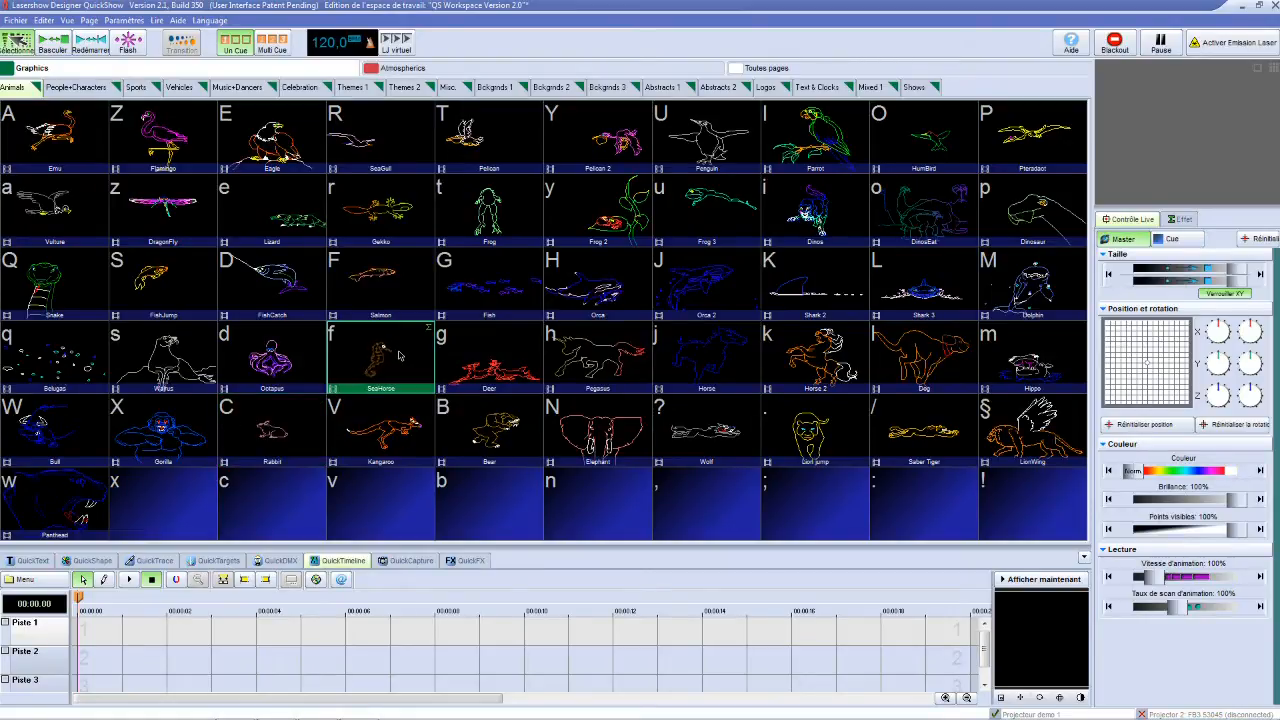
{"action": "left_click", "coordinate": [305, 420]}
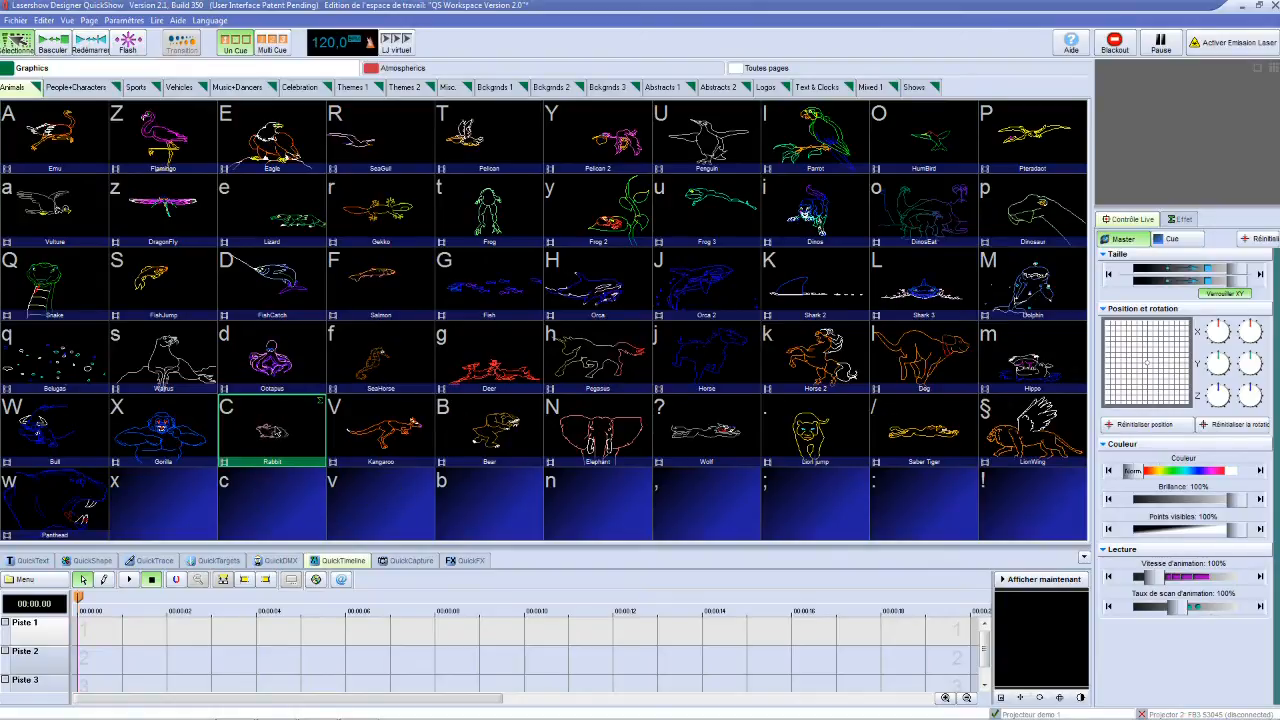
{"action": "left_click_drag", "start_coordinate": [230, 543], "coordinate": [96, 636]}
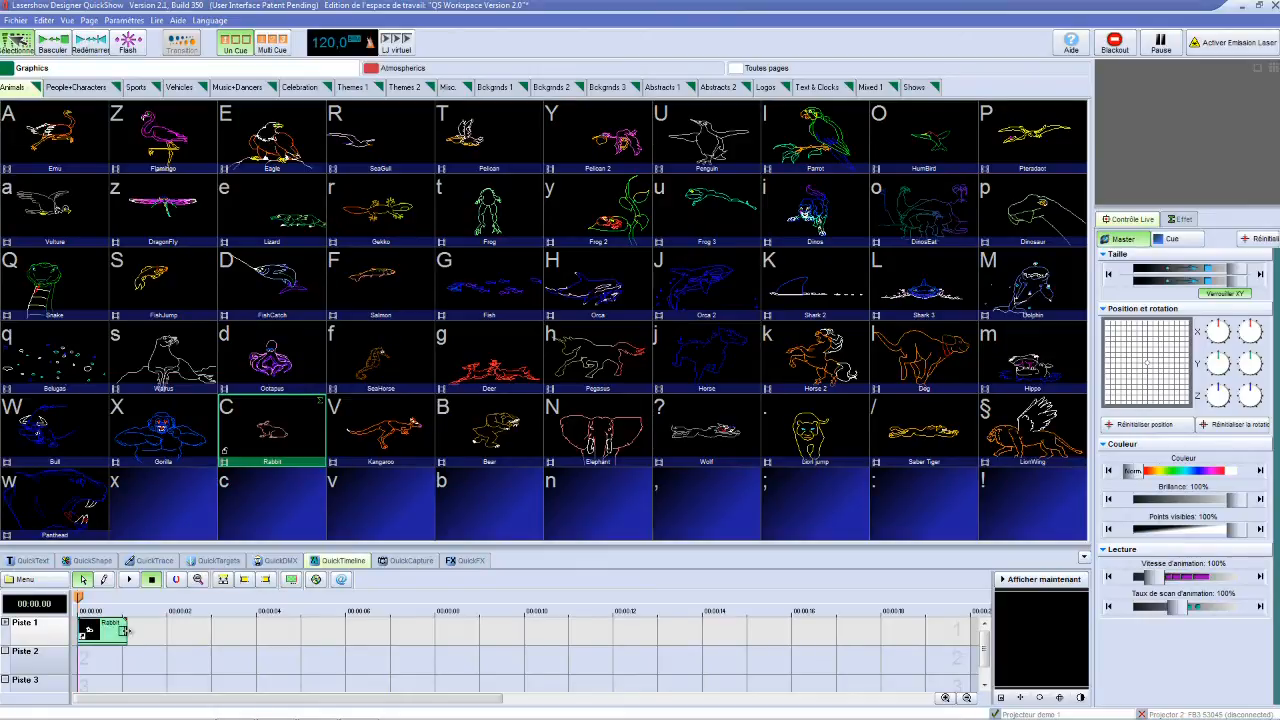
{"action": "left_click_drag", "start_coordinate": [113, 631], "coordinate": [255, 632]}
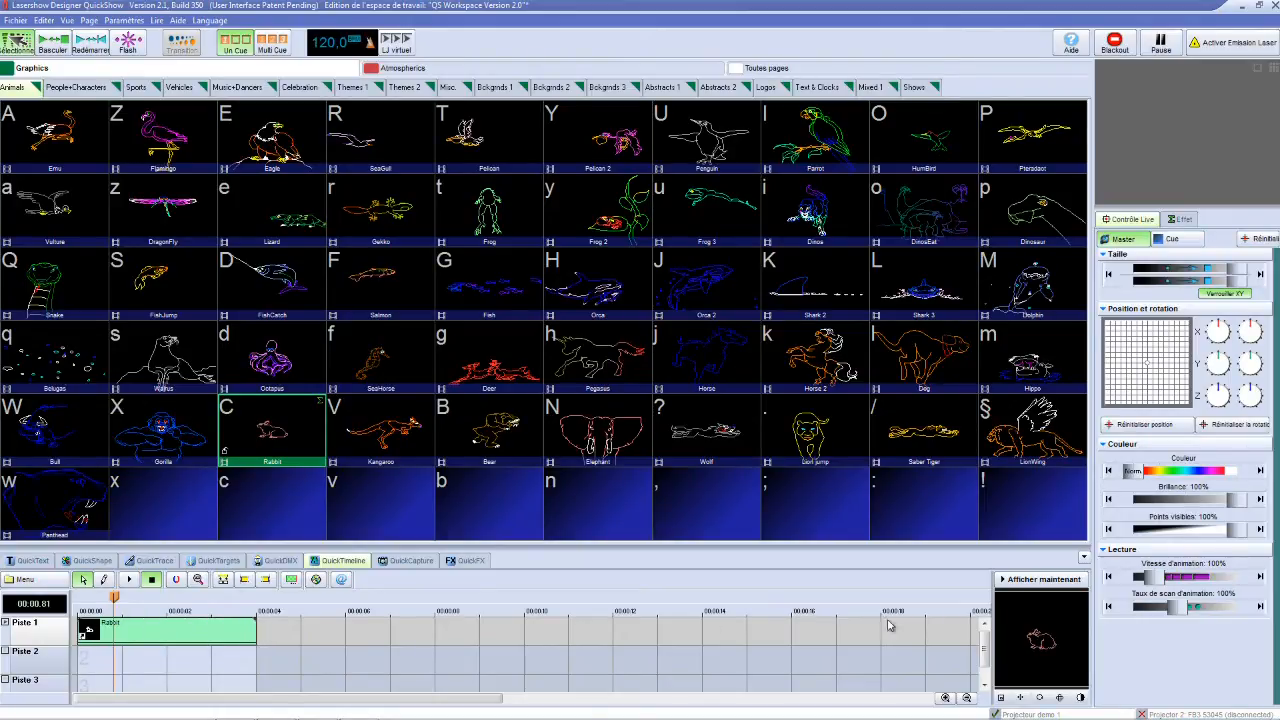
Place the SeaHorse cue on Piste 2 beyond the end of the Rabbit event and shift it slightly later
{"action": "left_click", "coordinate": [946, 697]}
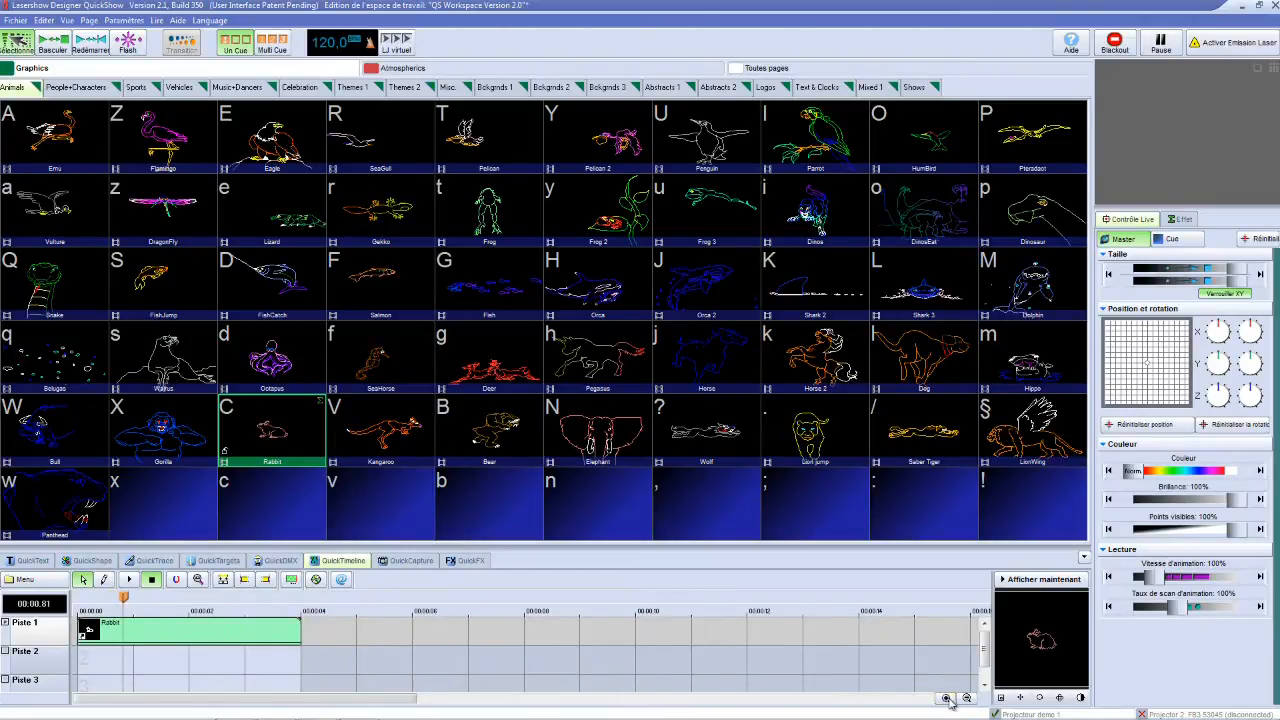
{"action": "left_click", "coordinate": [946, 697]}
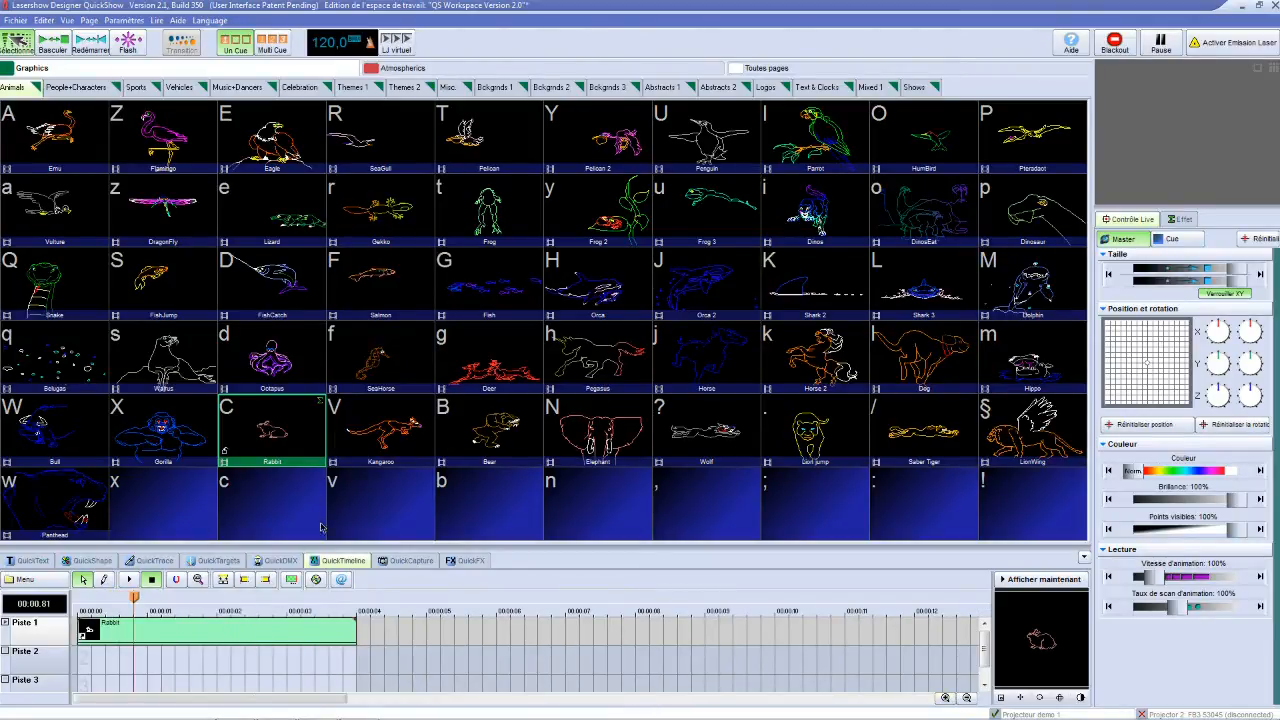
{"action": "left_click", "coordinate": [384, 362]}
{"action": "left_click_drag", "start_coordinate": [389, 549], "coordinate": [357, 656]}
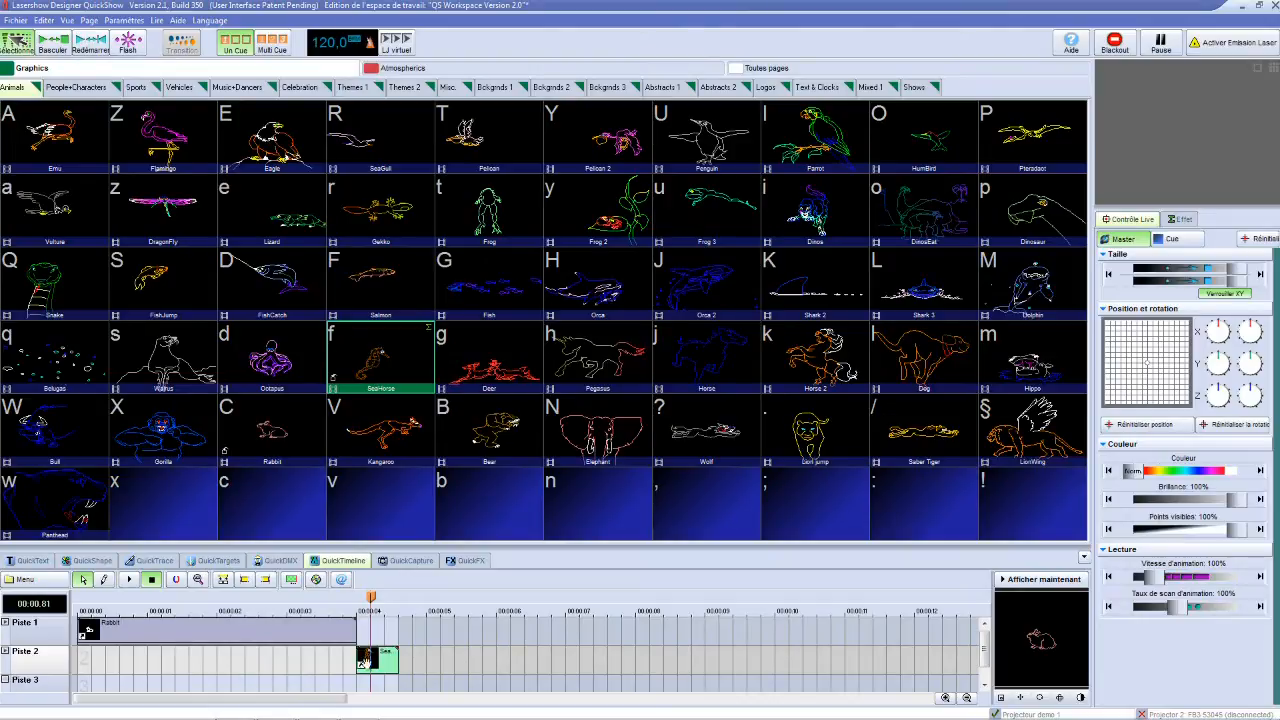
{"action": "left_click", "coordinate": [383, 657]}
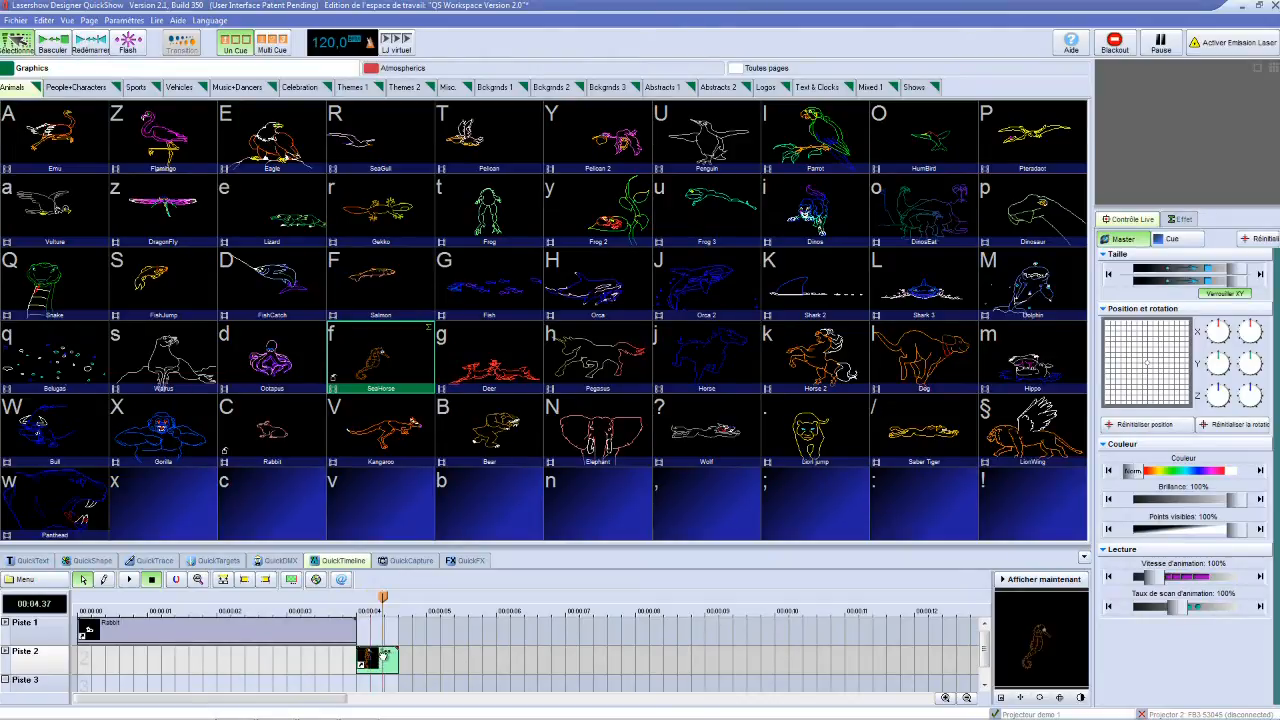
{"action": "mouse_move", "coordinate": [385, 645]}
{"action": "left_mouse_down"}
{"action": "mouse_move", "coordinate": [412, 648]}
{"action": "mouse_move", "coordinate": [425, 628]}
{"action": "mouse_move", "coordinate": [372, 632]}
{"action": "mouse_move", "coordinate": [402, 656]}
{"action": "left_mouse_up"}
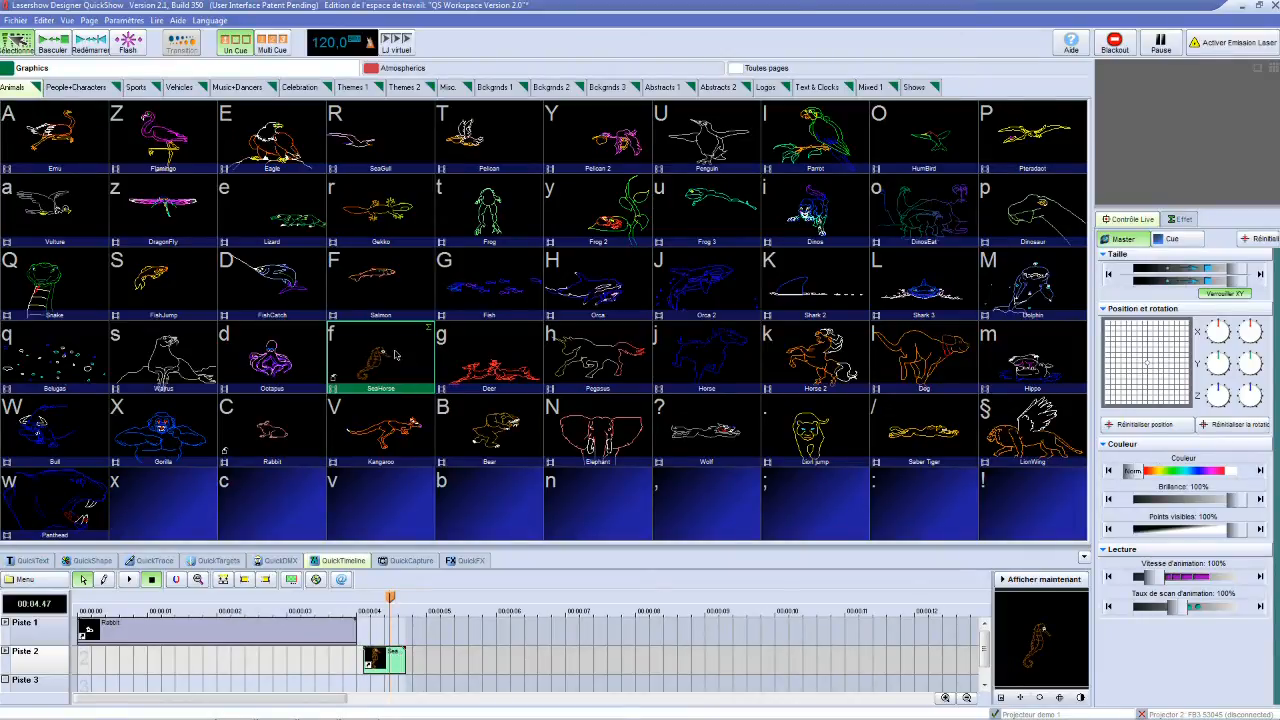
Add the SeaHorse cue after Rabbit on Piste 1, ending at about 8.2 seconds, and move their junction to about 4.2 seconds
{"action": "left_click_drag", "start_coordinate": [386, 610], "coordinate": [358, 630]}
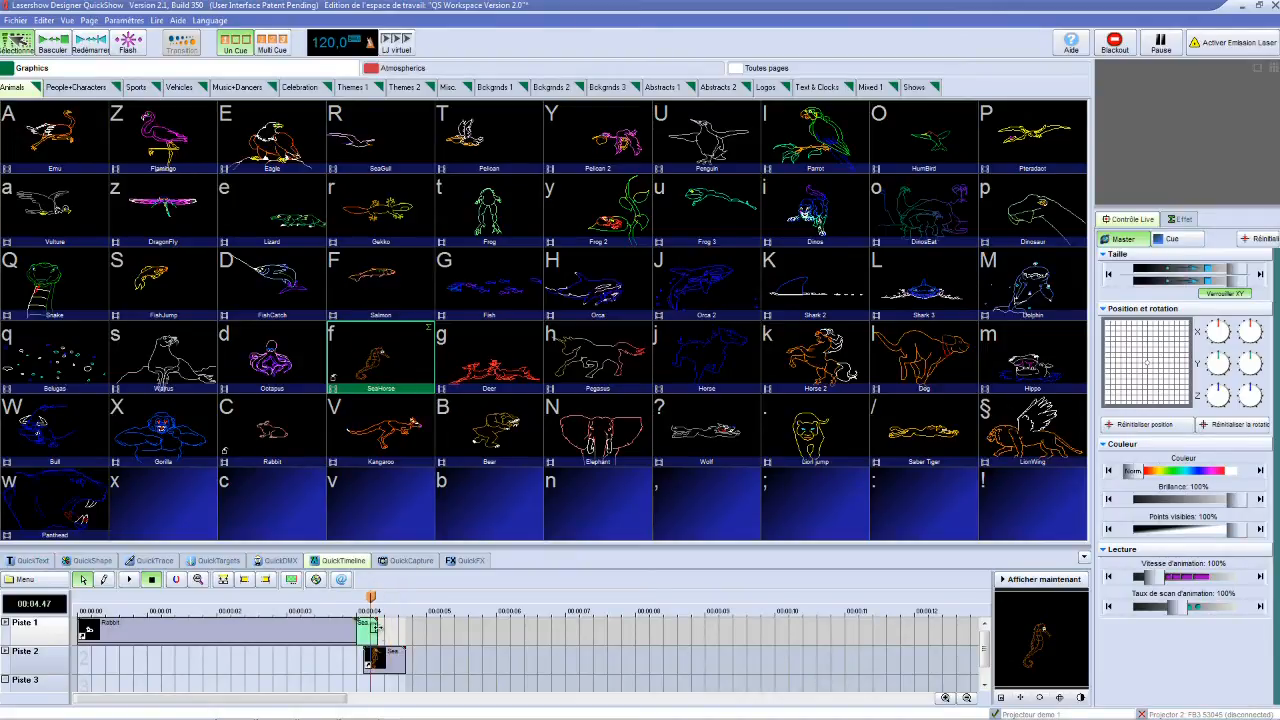
{"action": "left_click_drag", "start_coordinate": [378, 627], "coordinate": [649, 627]}
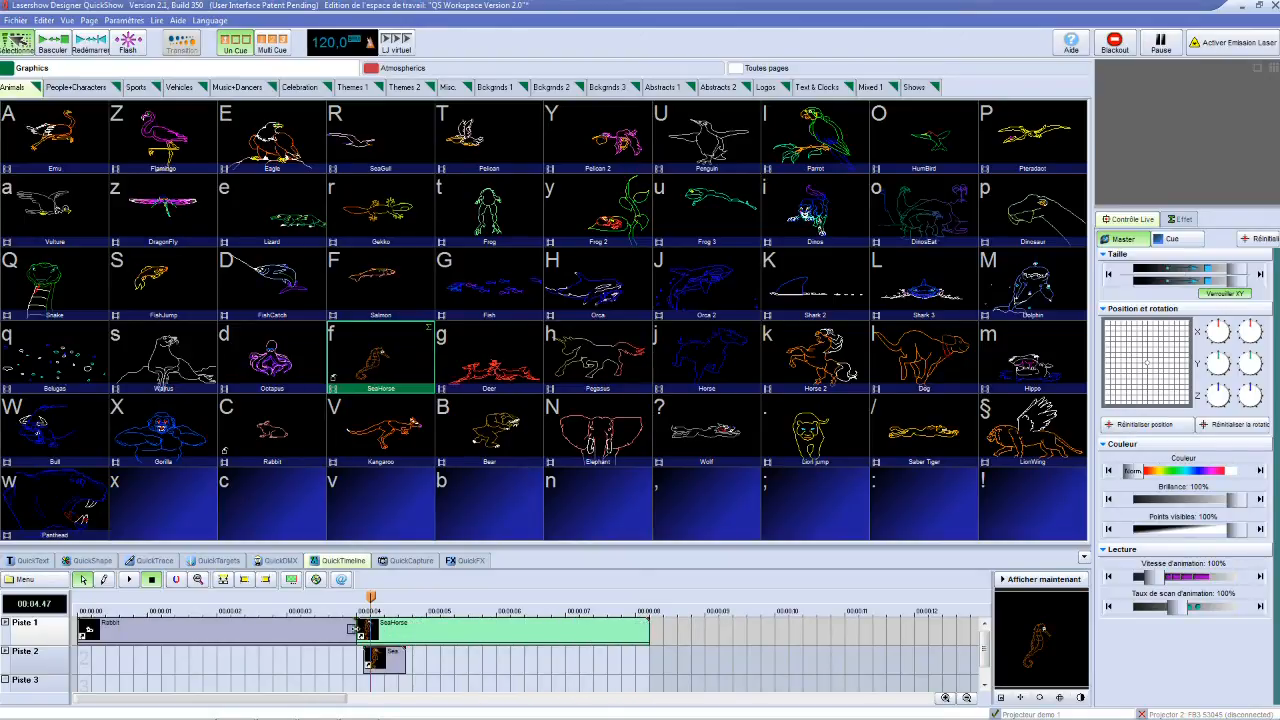
{"action": "left_click", "coordinate": [353, 629]}
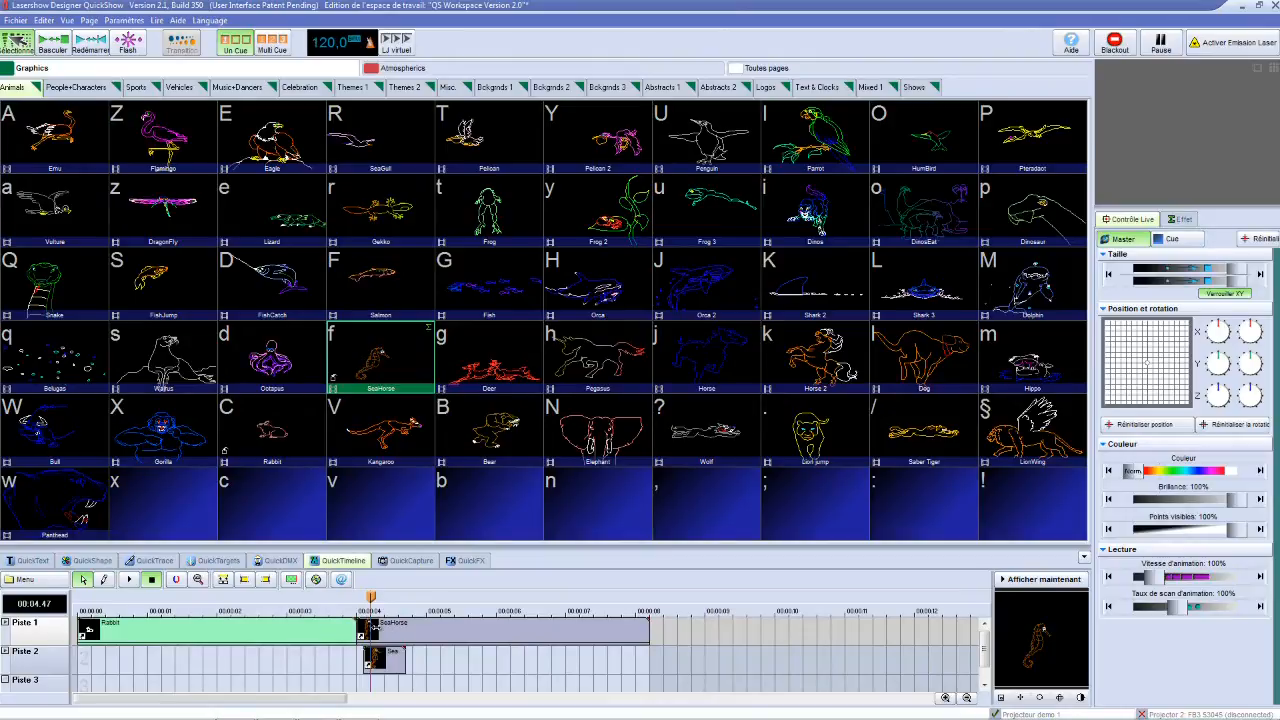
{"action": "left_click_drag", "start_coordinate": [360, 630], "coordinate": [370, 630]}
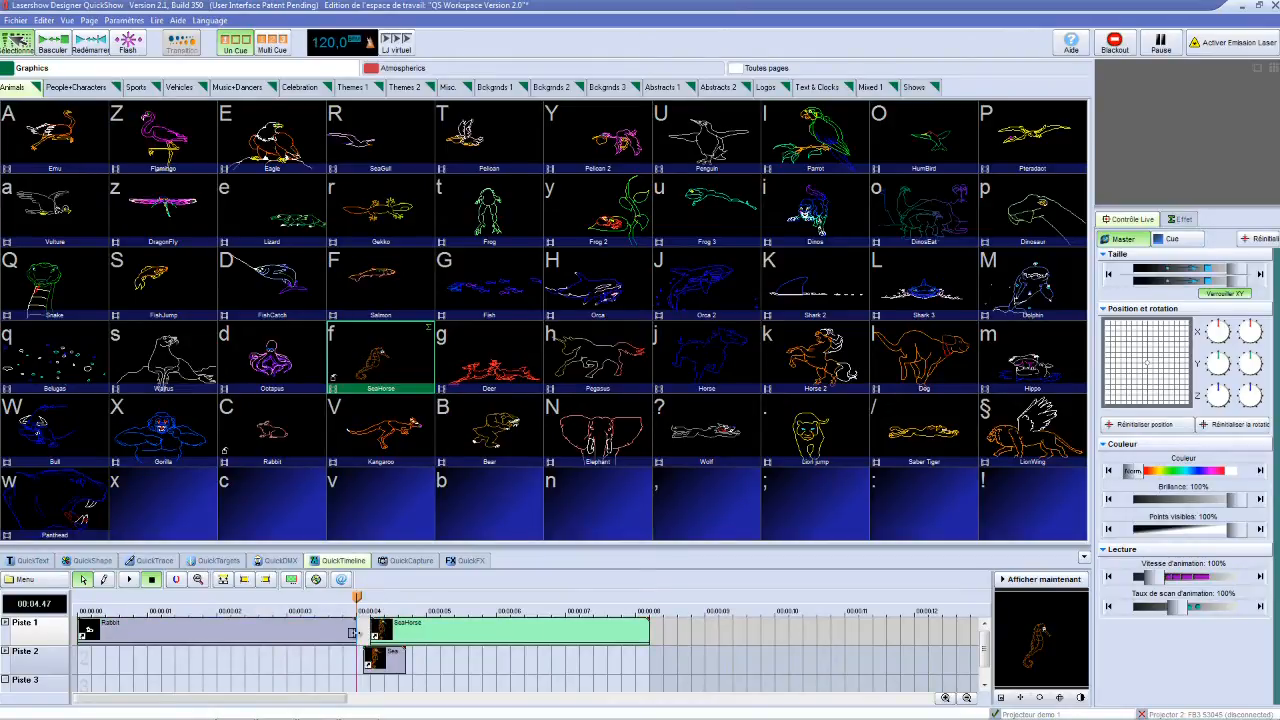
{"action": "left_click_drag", "start_coordinate": [351, 632], "coordinate": [365, 633]}
Delete the SeaHorse event from Piste 2
{"action": "left_click", "coordinate": [388, 658]}
{"action": "right_click", "coordinate": [388, 658]}
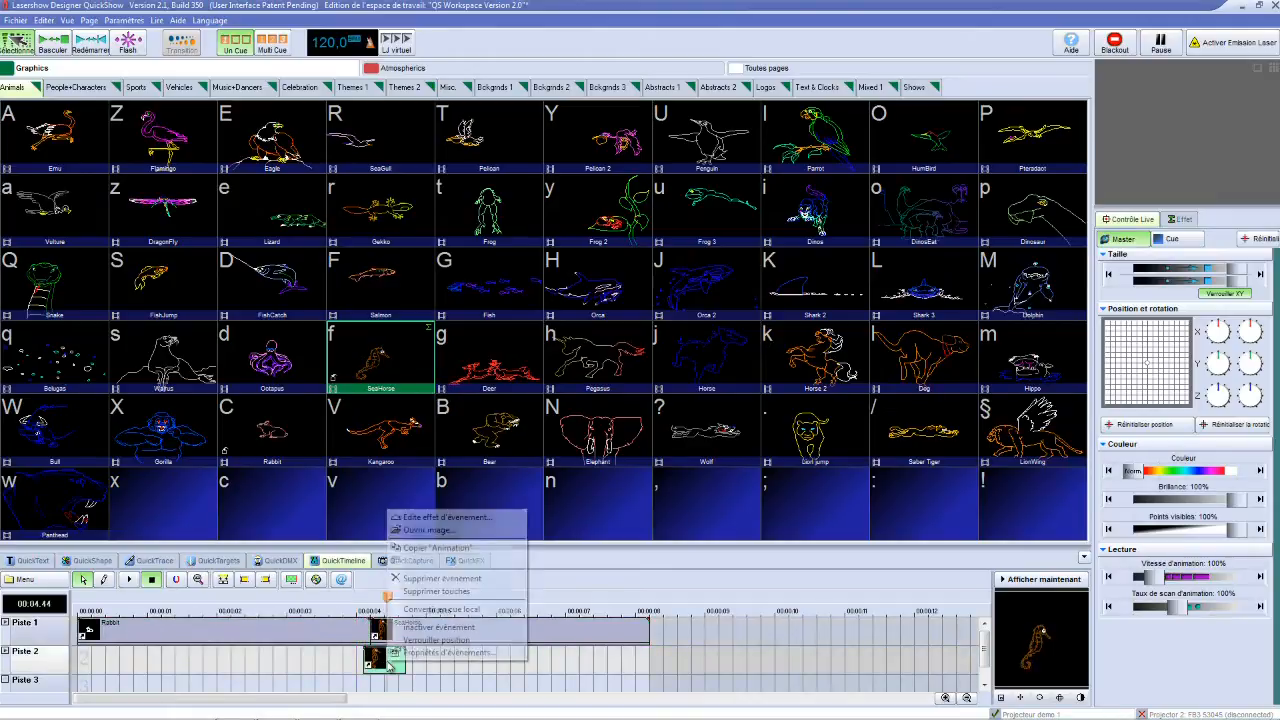
{"action": "left_click", "coordinate": [444, 579]}
{"action": "left_click", "coordinate": [608, 386]}
Display the timeline output in the laser preview and play the show from the beginning
{"action": "left_click_drag", "start_coordinate": [390, 596], "coordinate": [143, 597]}
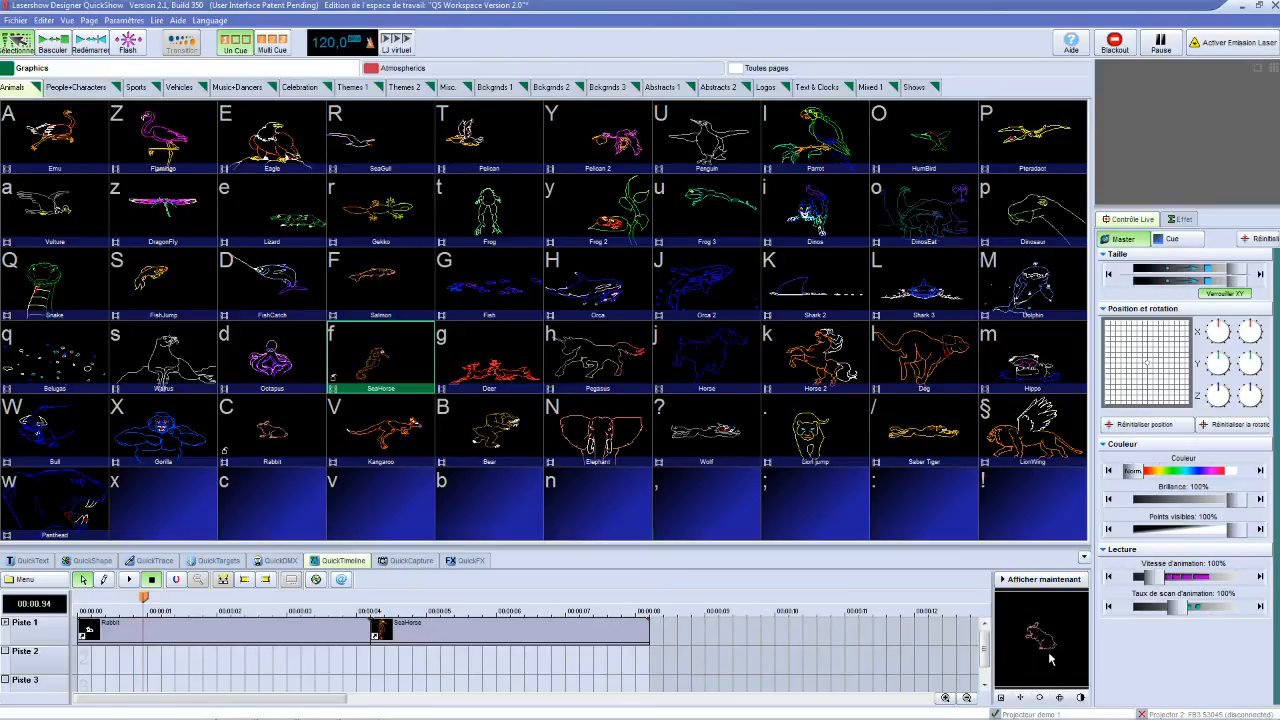
{"action": "left_click", "coordinate": [1050, 580]}
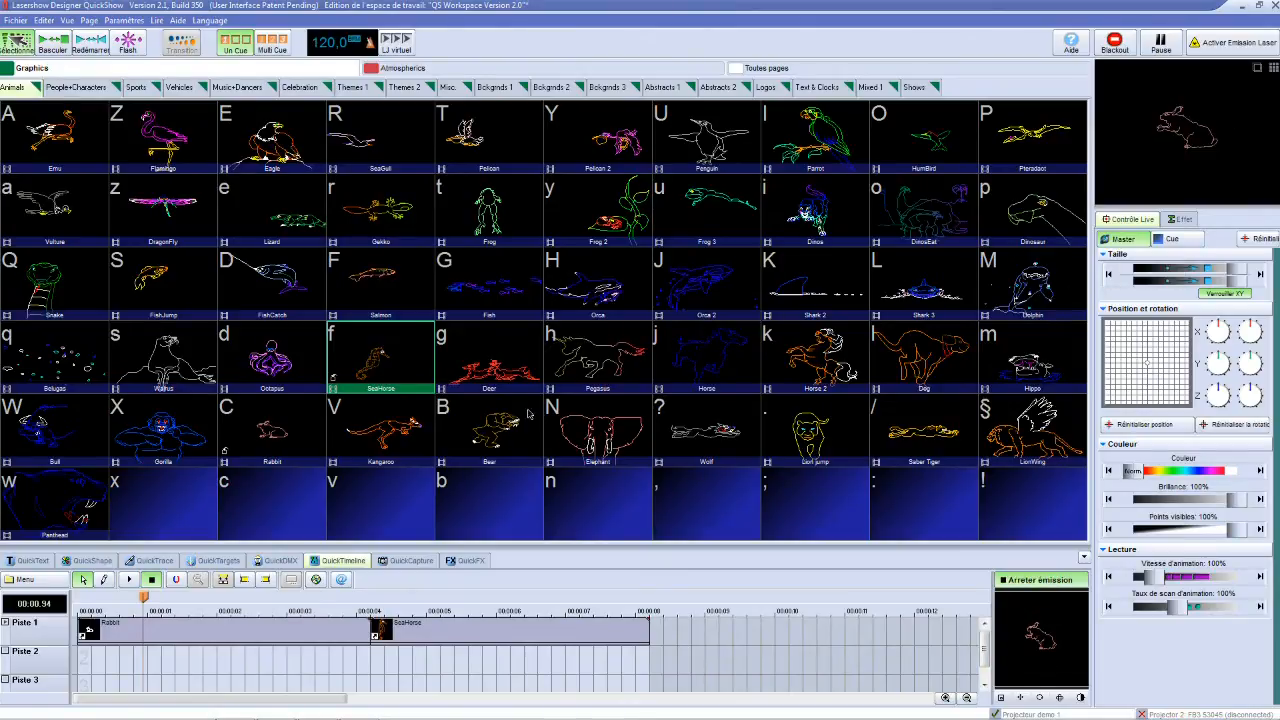
{"action": "left_click_drag", "start_coordinate": [143, 598], "coordinate": [80, 600]}
{"action": "left_click", "coordinate": [129, 580]}
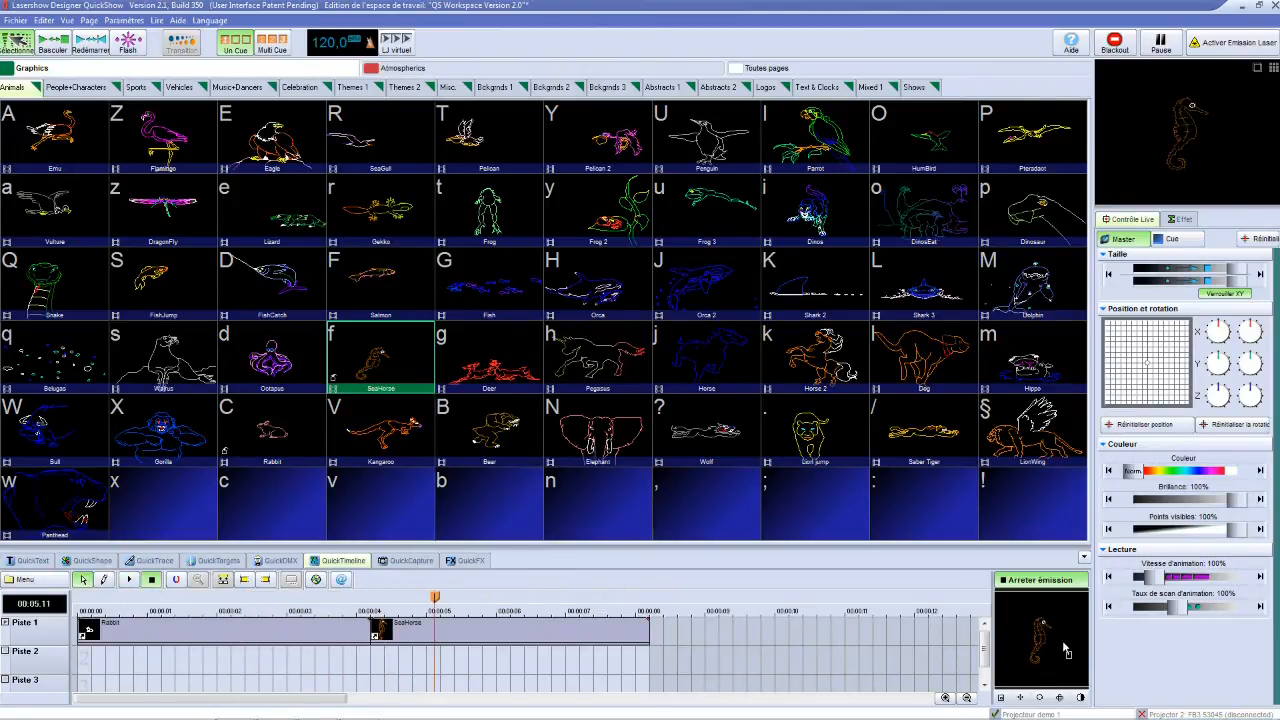
Store the timeline show in the empty ! cell of the Animals page, then test the cue and stop it
{"action": "left_click_drag", "start_coordinate": [1064, 650], "coordinate": [1042, 500]}
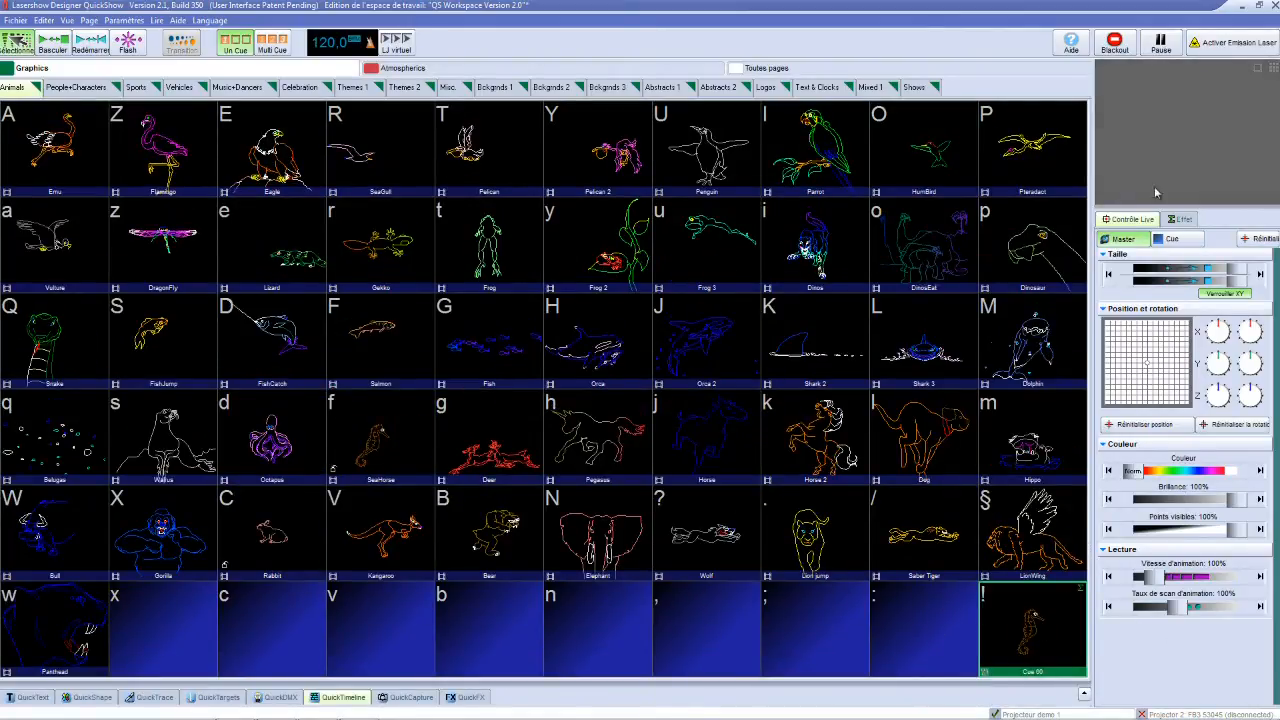
{"action": "left_click", "coordinate": [1128, 38]}
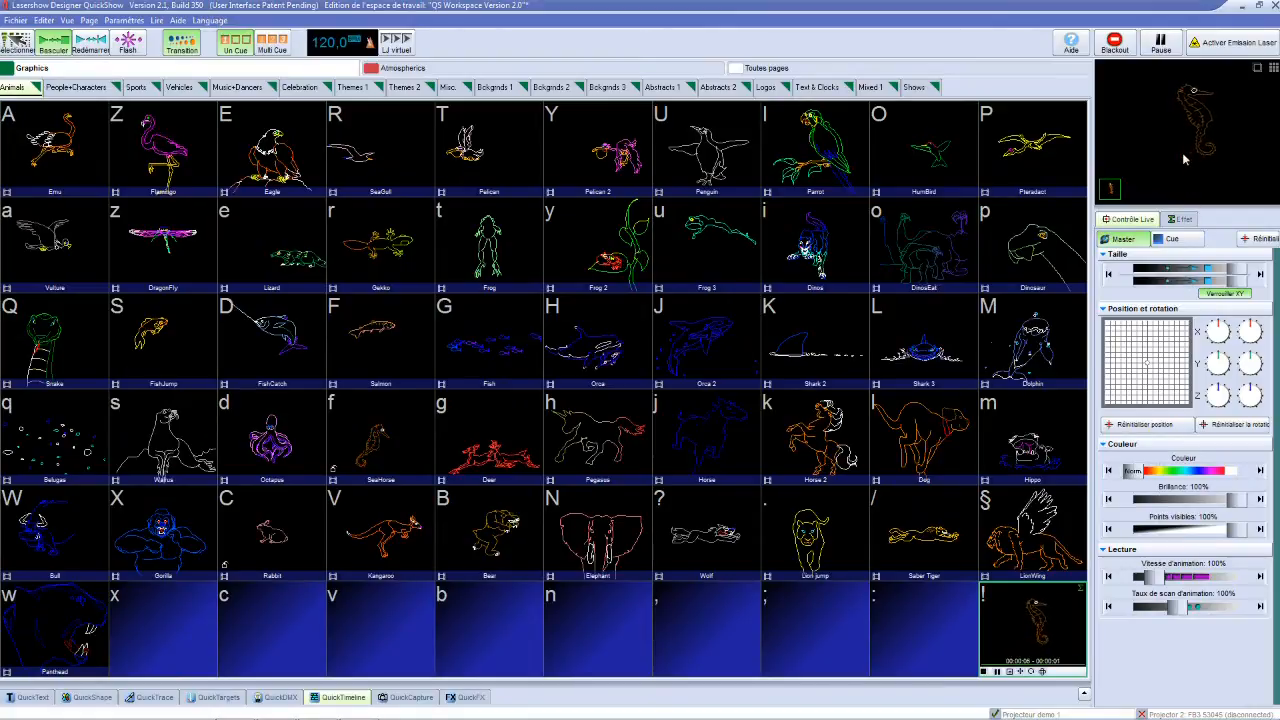
{"action": "left_click", "coordinate": [1072, 600]}
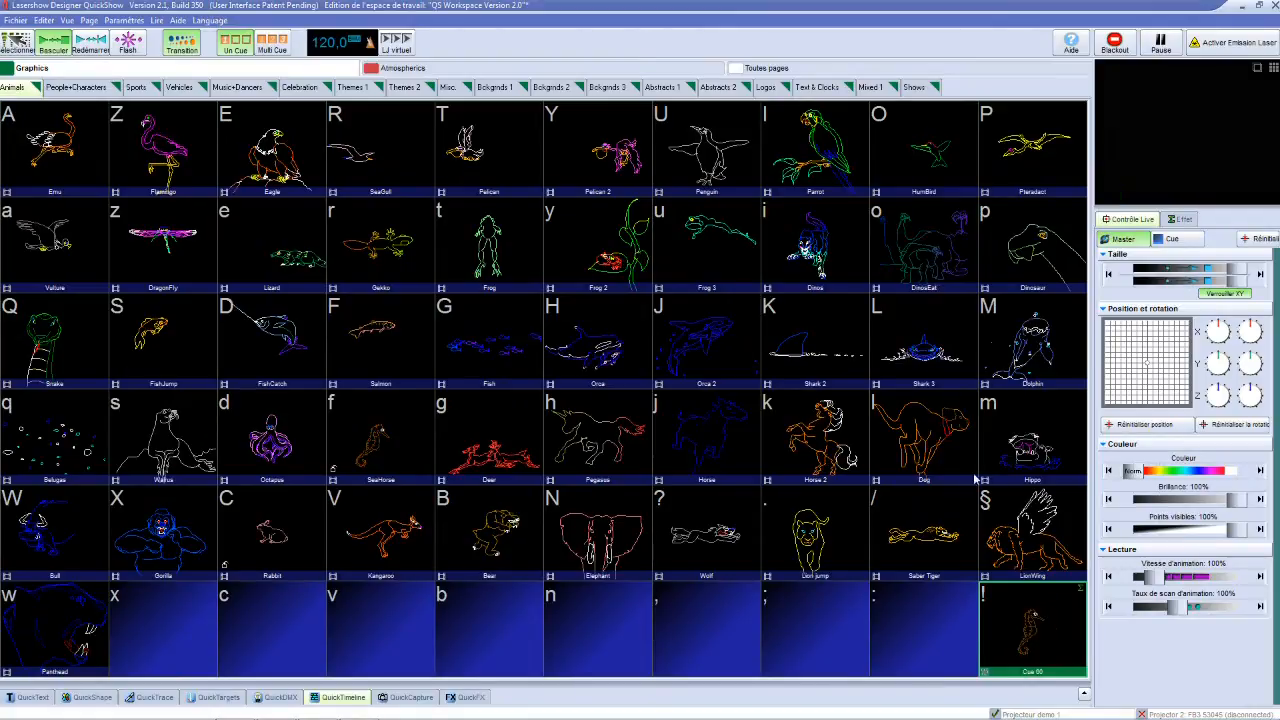
Reopen the QuickTimeline editor and create a new show, accepting removal of the current contents
{"action": "left_click", "coordinate": [352, 697]}
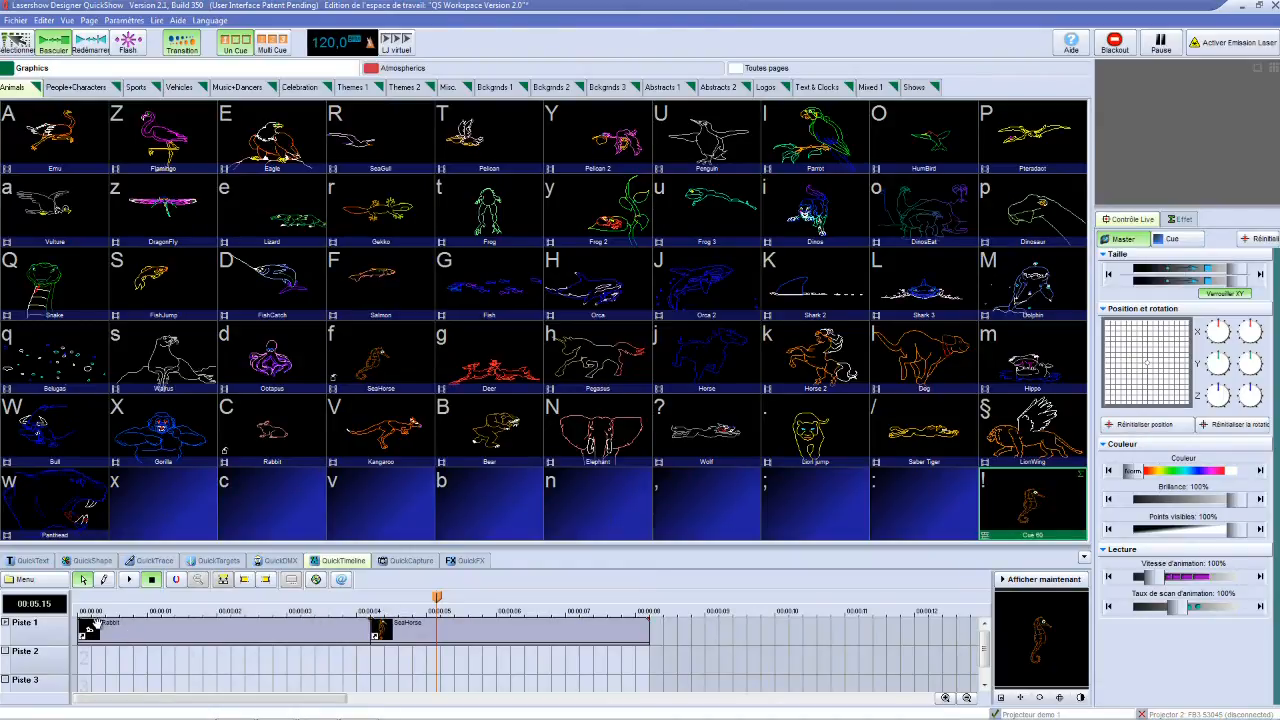
{"action": "left_click", "coordinate": [50, 583]}
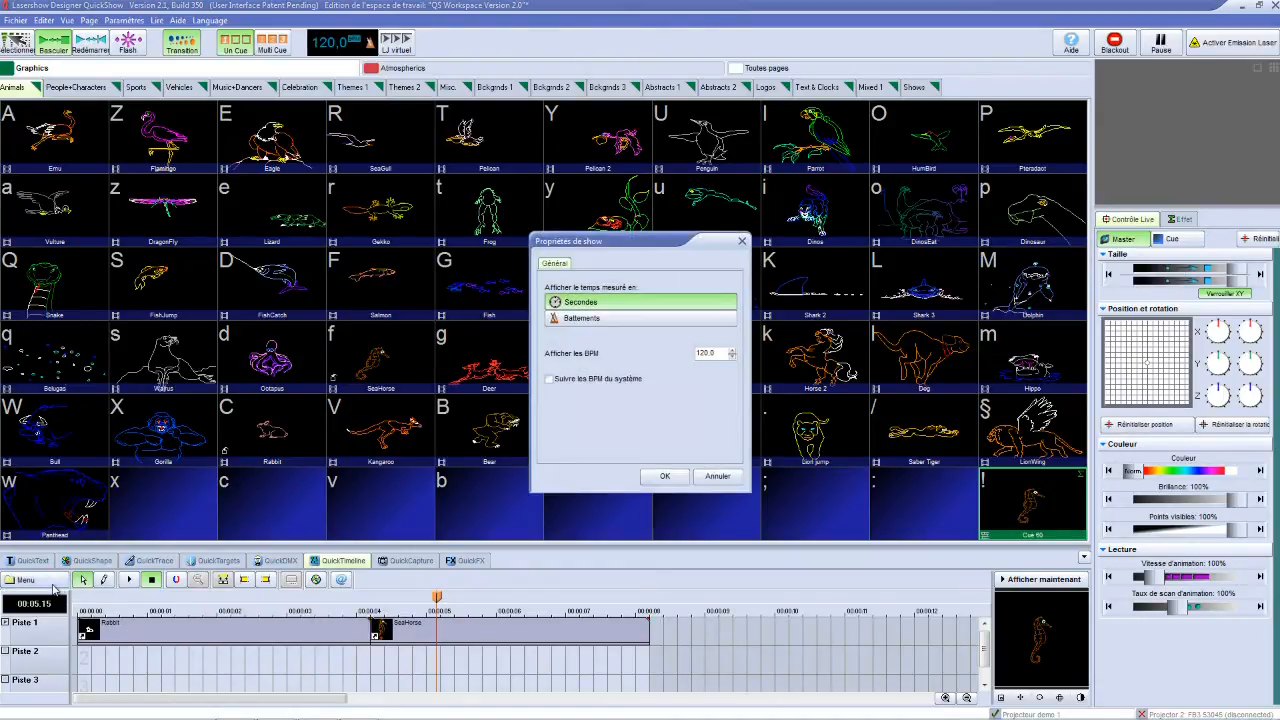
{"action": "left_click", "coordinate": [716, 476]}
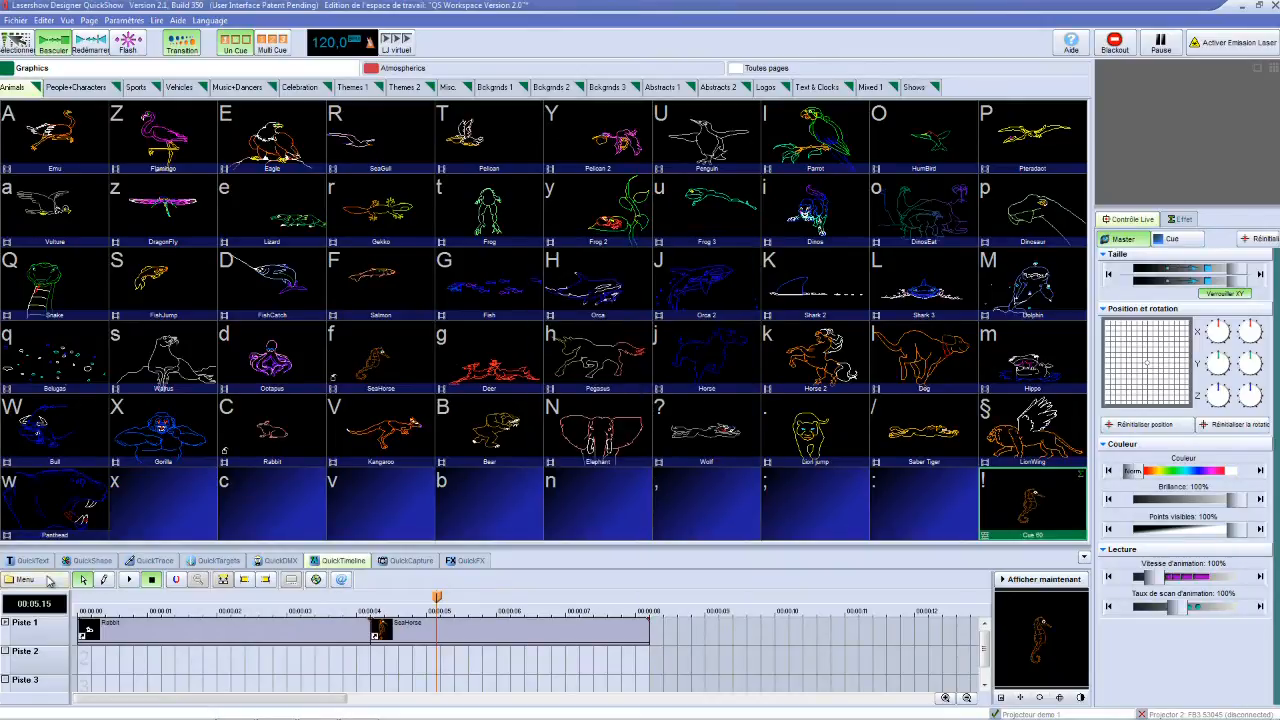
{"action": "left_click", "coordinate": [50, 582]}
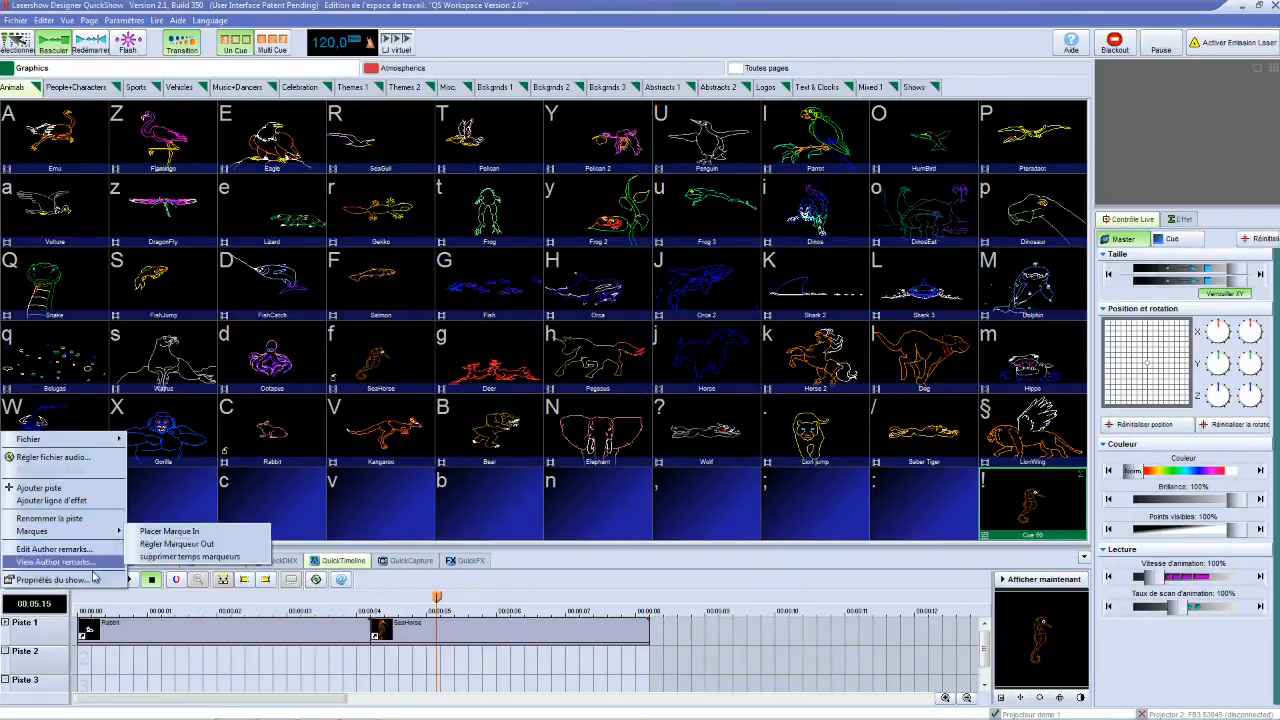
{"action": "left_click", "coordinate": [161, 600]}
{"action": "left_click", "coordinate": [58, 583]}
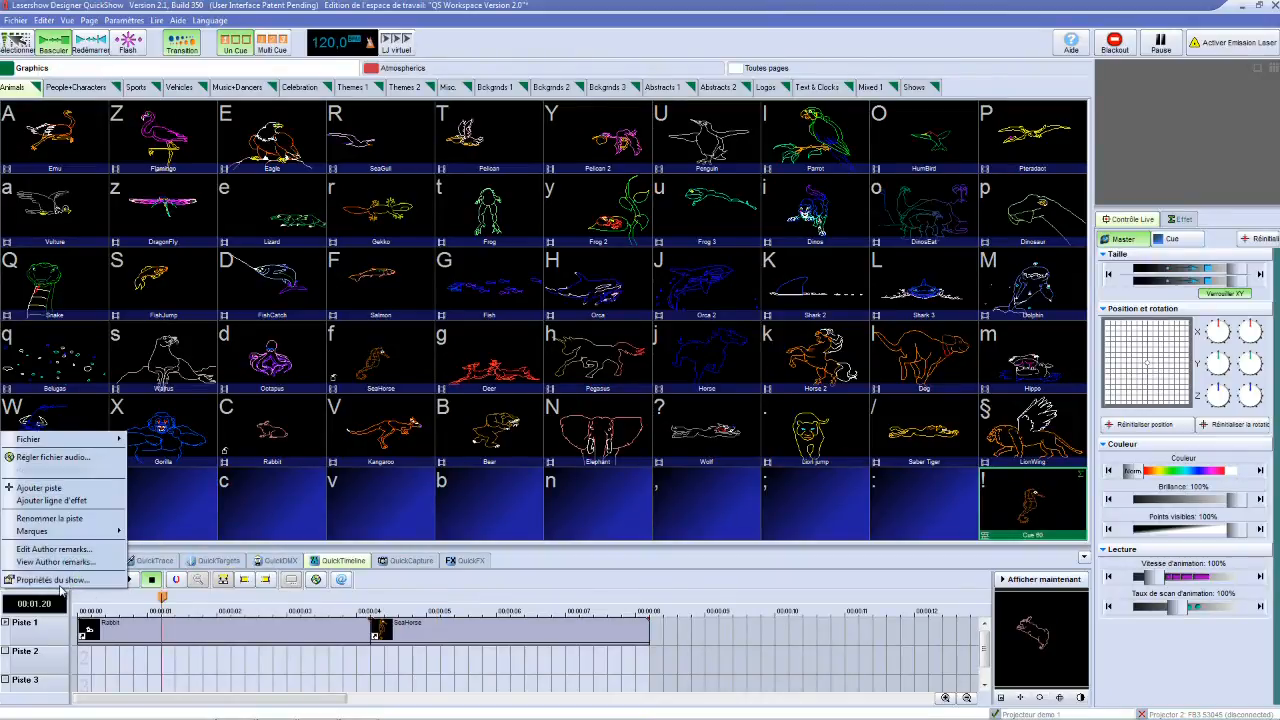
{"action": "mouse_move", "coordinate": [70, 445]}
{"action": "left_click", "coordinate": [160, 440]}
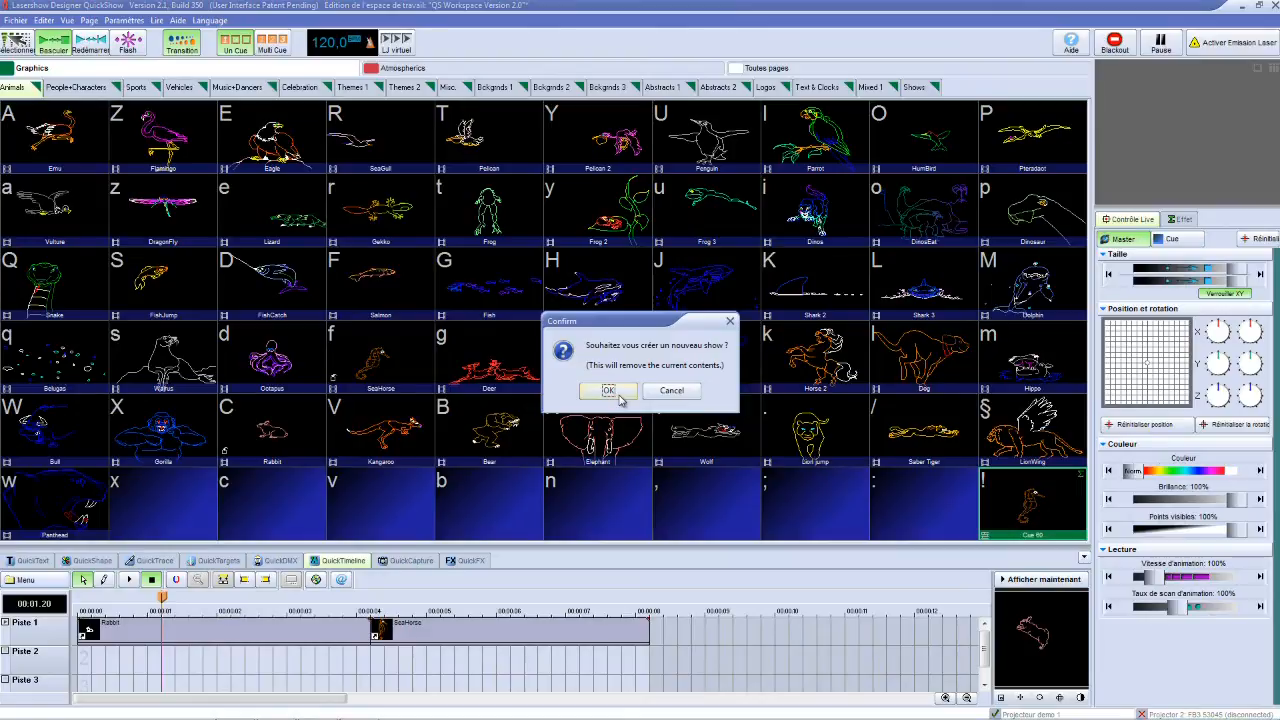
{"action": "left_click", "coordinate": [619, 396]}
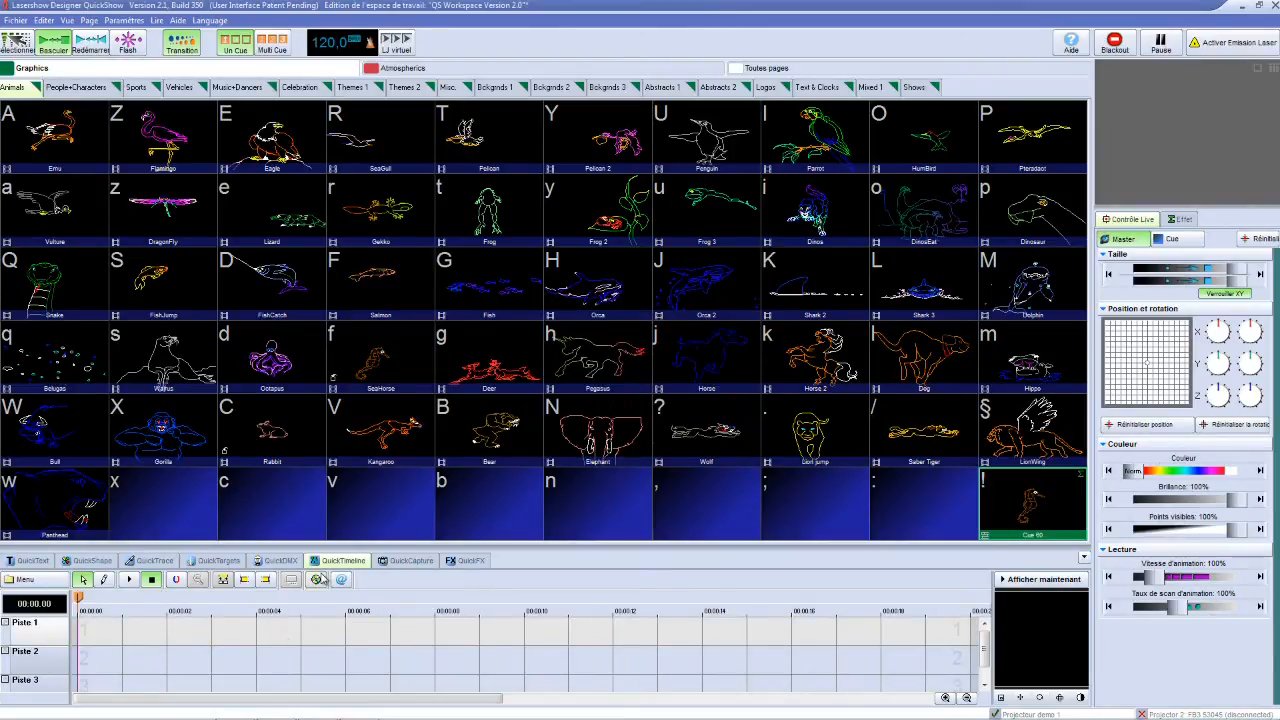
Load the audio file Pangolin 15-sec ID from the QS\MusicForShows folder on drive C: into the timeline
{"action": "left_click", "coordinate": [316, 580]}
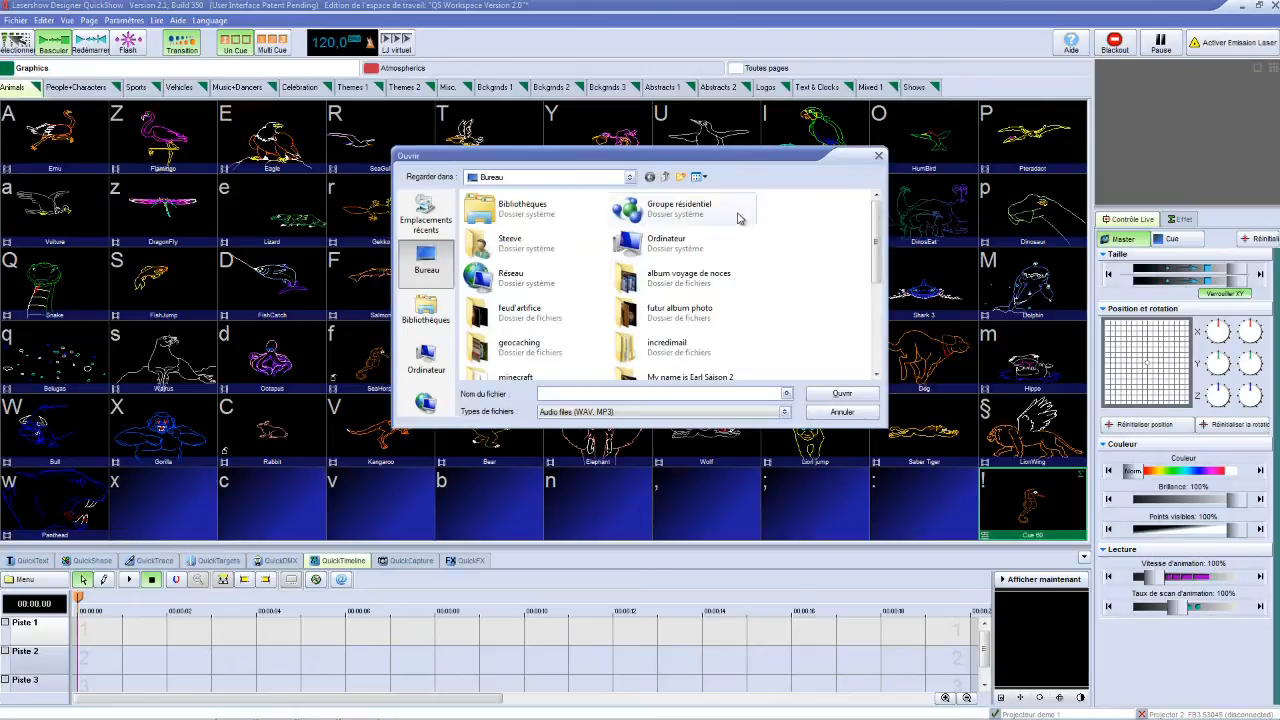
{"action": "double_click", "coordinate": [676, 250]}
{"action": "double_click", "coordinate": [534, 220]}
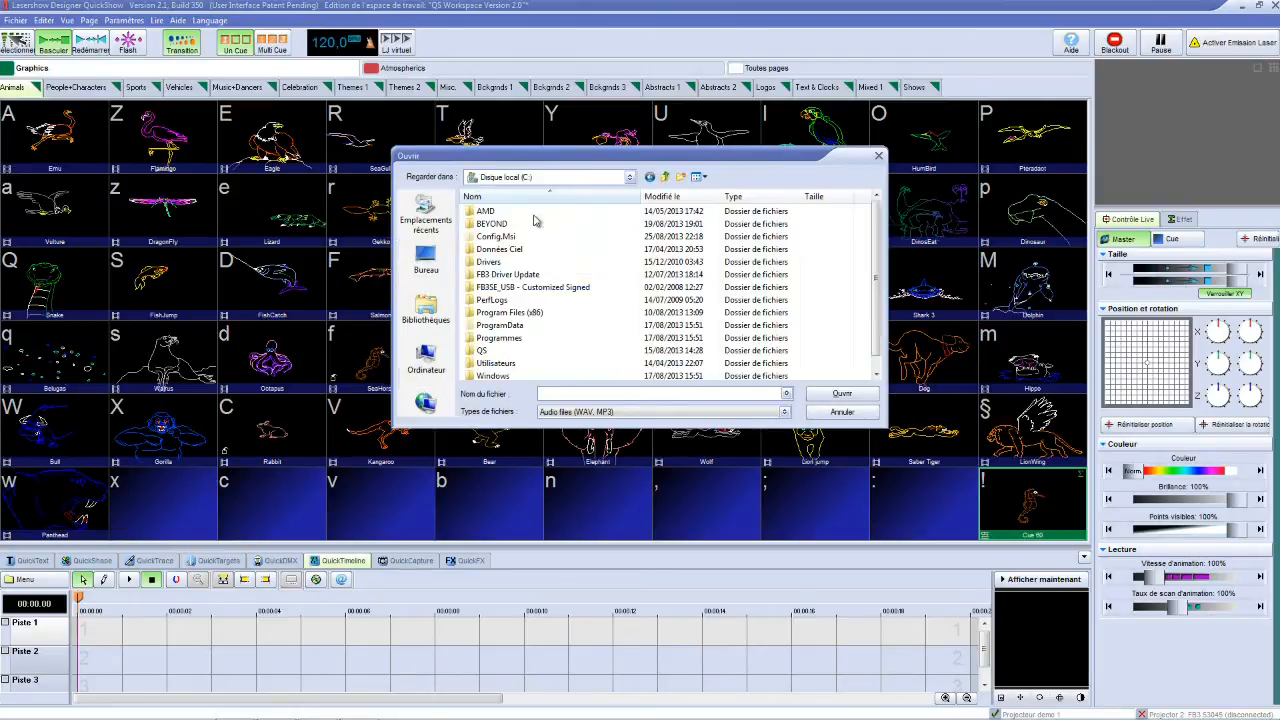
{"action": "double_click", "coordinate": [490, 351]}
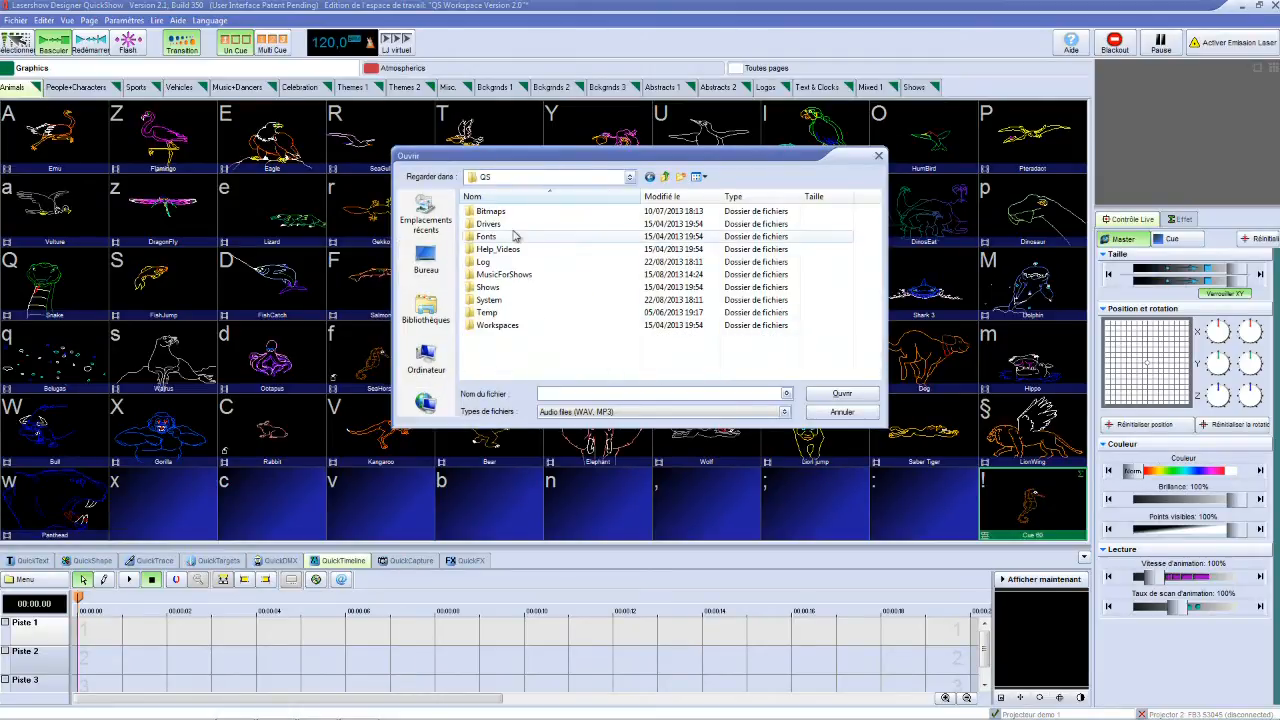
{"action": "double_click", "coordinate": [520, 274]}
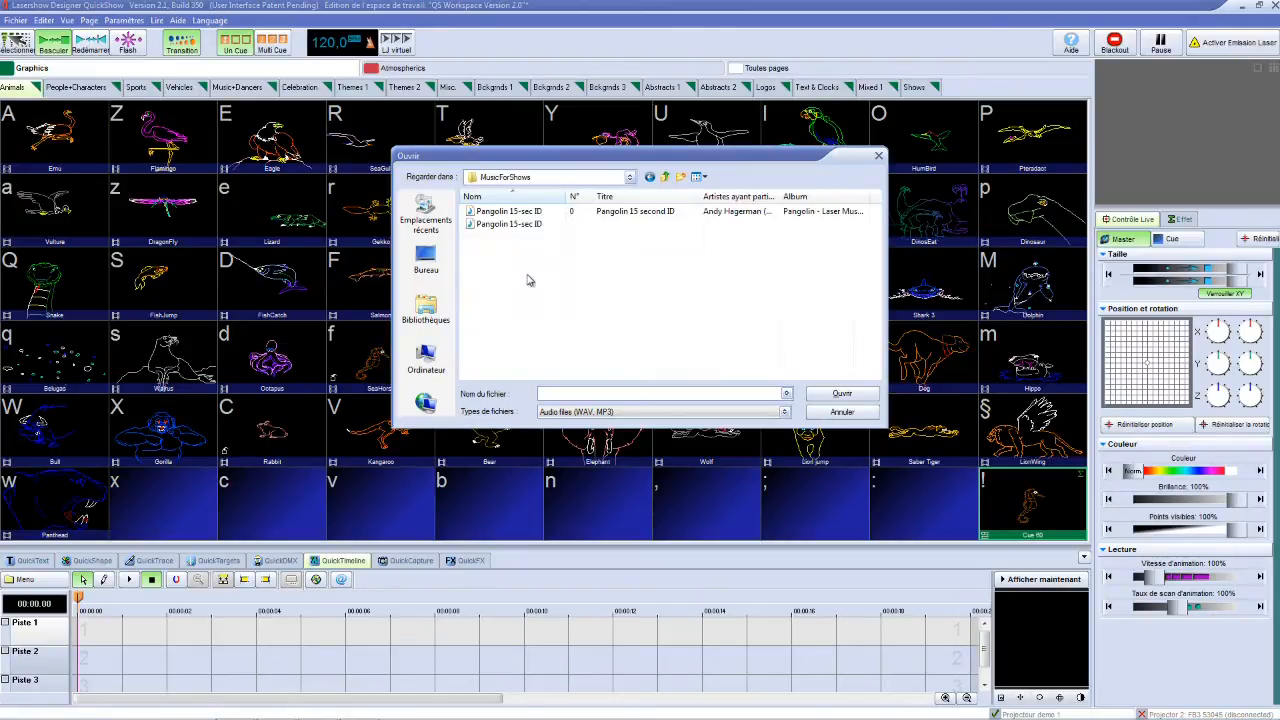
{"action": "left_click", "coordinate": [508, 212]}
{"action": "left_click", "coordinate": [842, 393]}
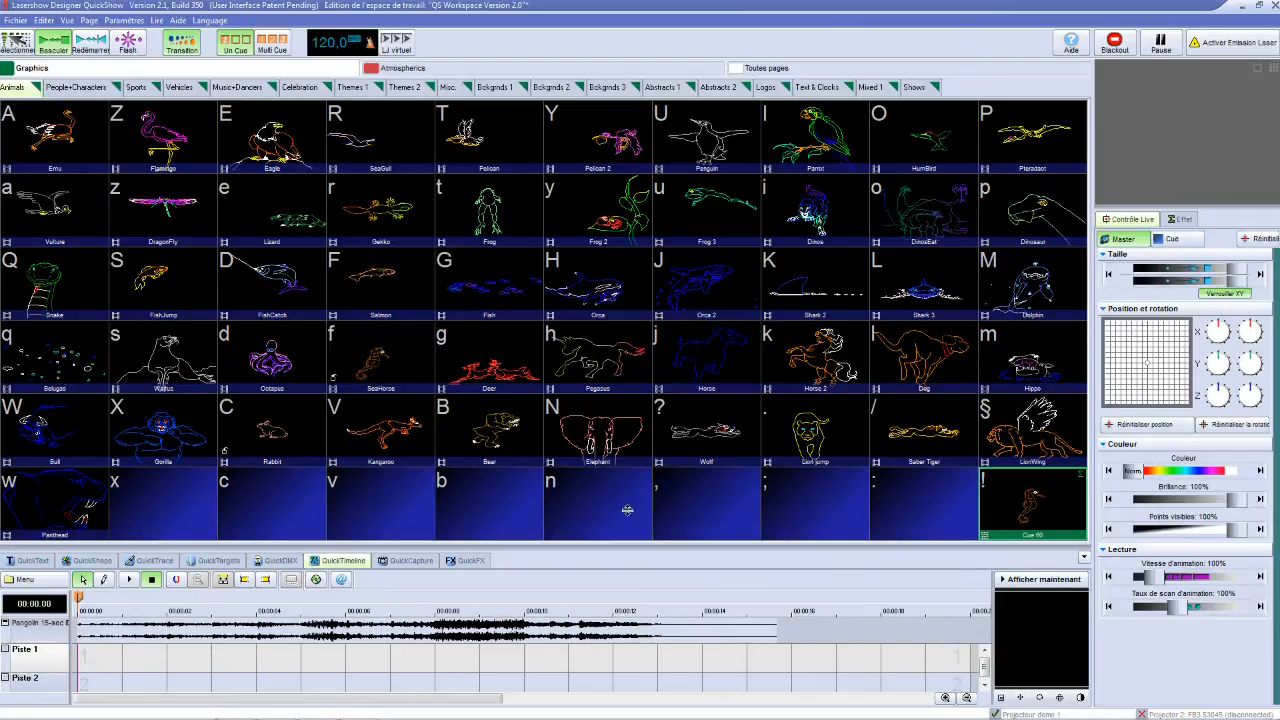
Load the audio file "4 non blondes -what's up" from the Audio\123 folder on drive D: into the timeline
{"action": "left_click", "coordinate": [296, 581]}
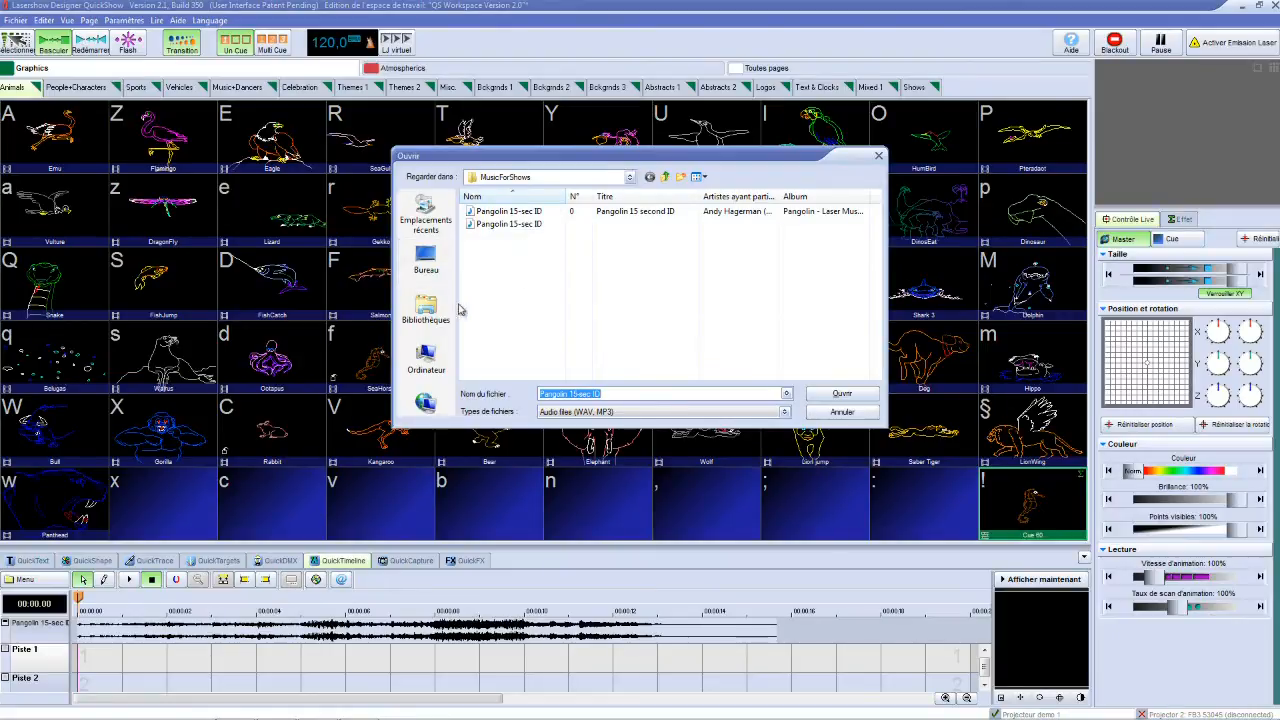
{"action": "left_click", "coordinate": [430, 360]}
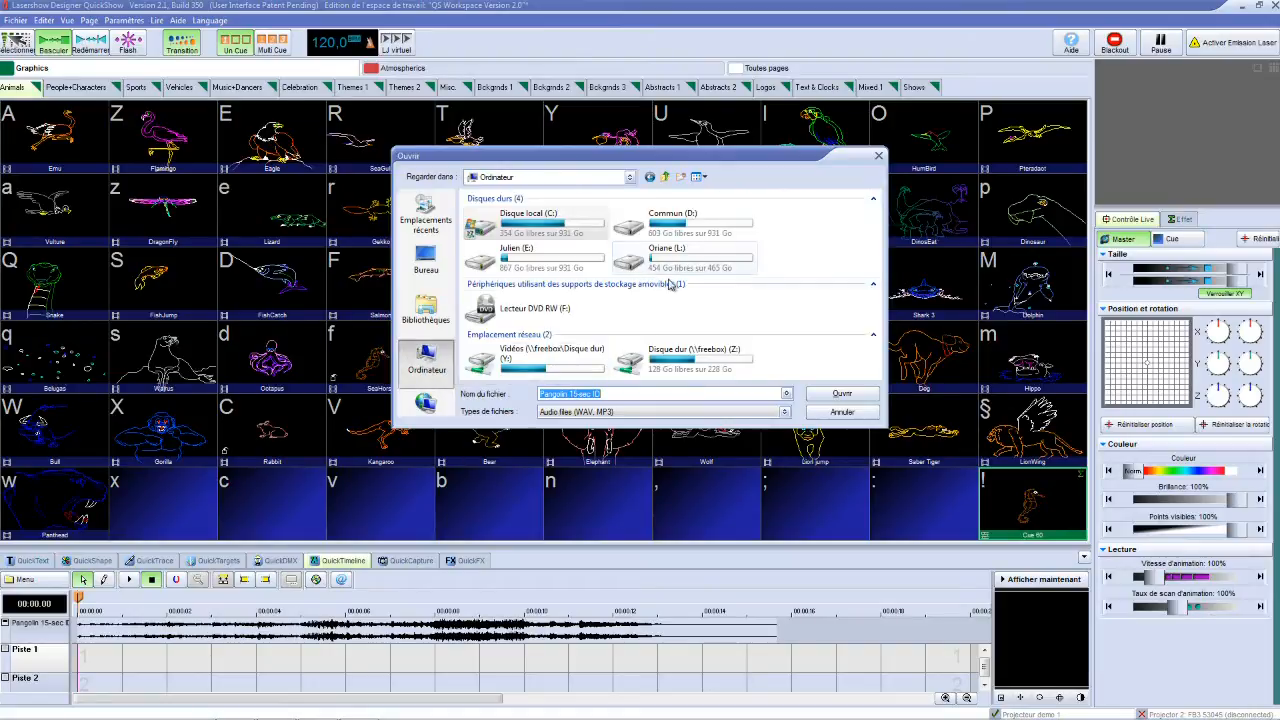
{"action": "double_click", "coordinate": [690, 228]}
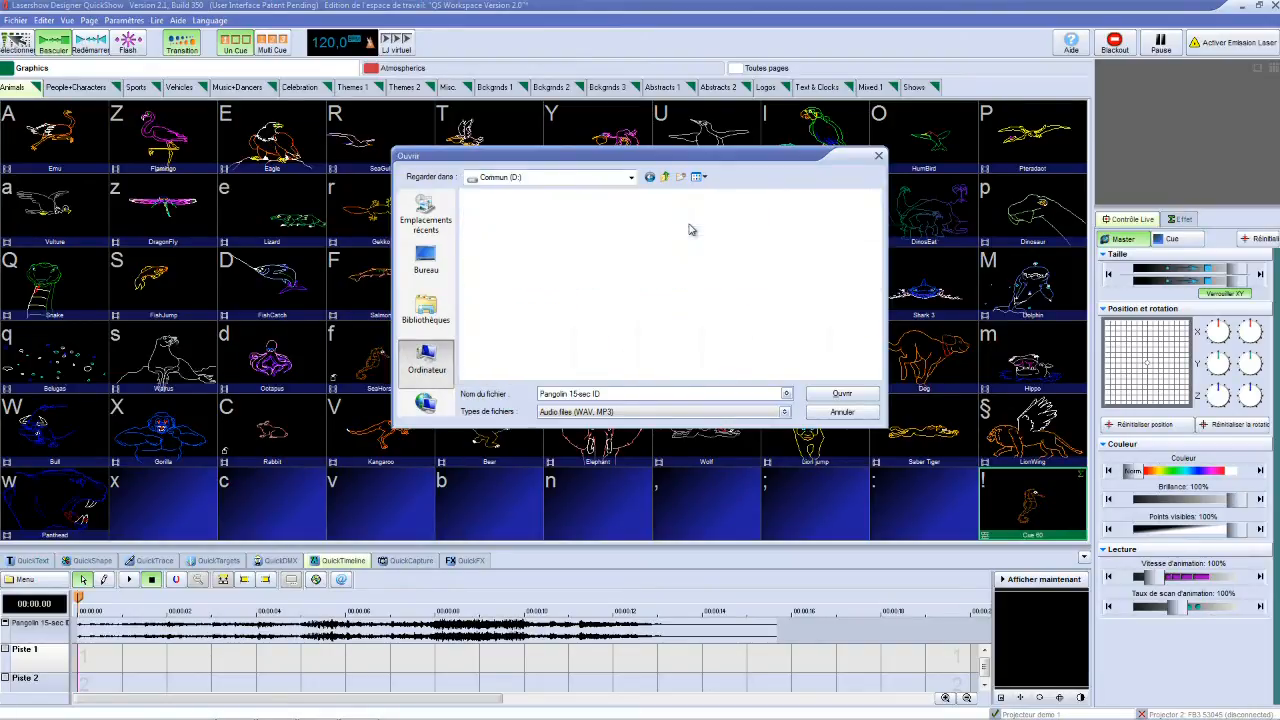
{"action": "double_click", "coordinate": [504, 214]}
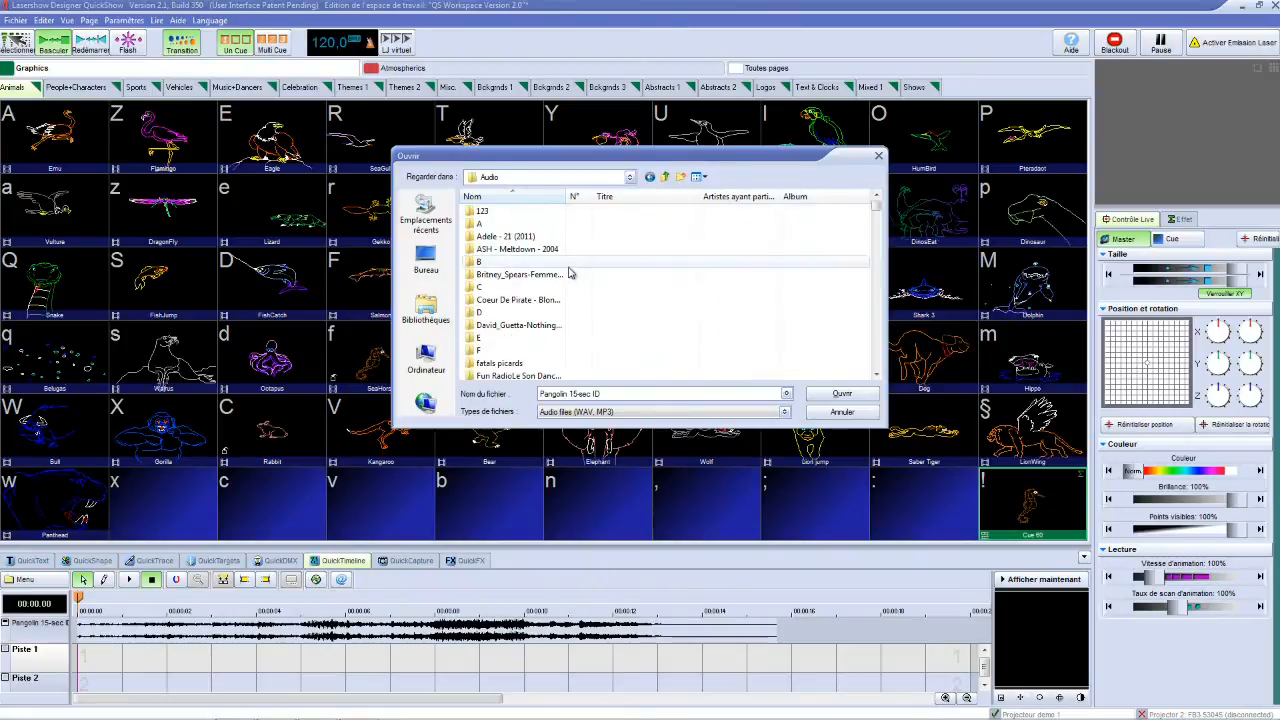
{"action": "double_click", "coordinate": [492, 212]}
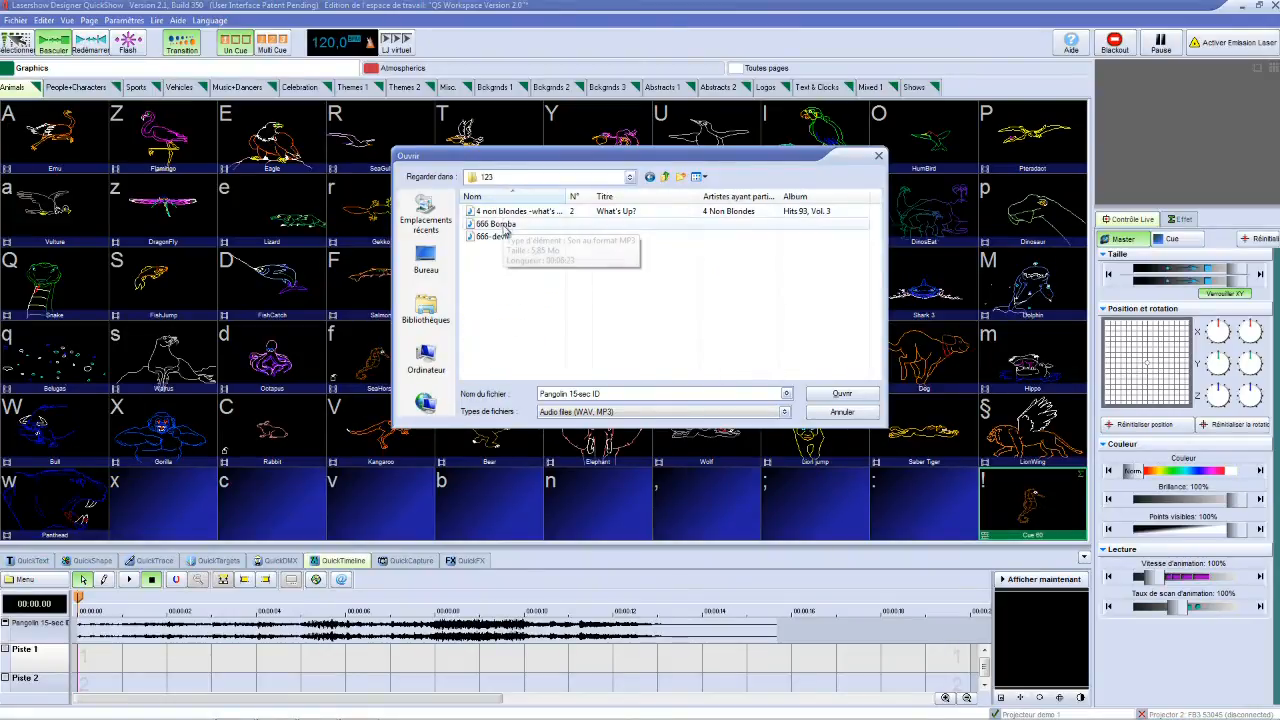
{"action": "double_click", "coordinate": [532, 213]}
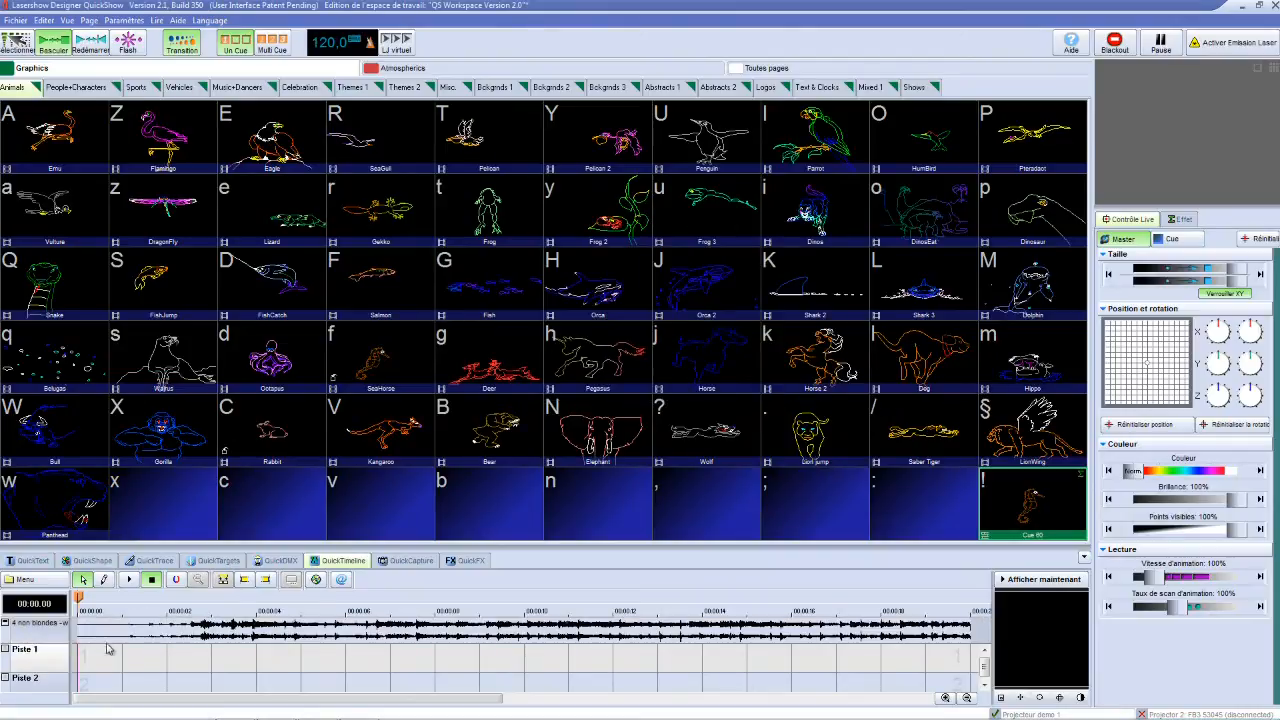
Expand and collapse the audio track's waveform, and play the loaded song briefly before stopping it
{"action": "left_click", "coordinate": [5, 623]}
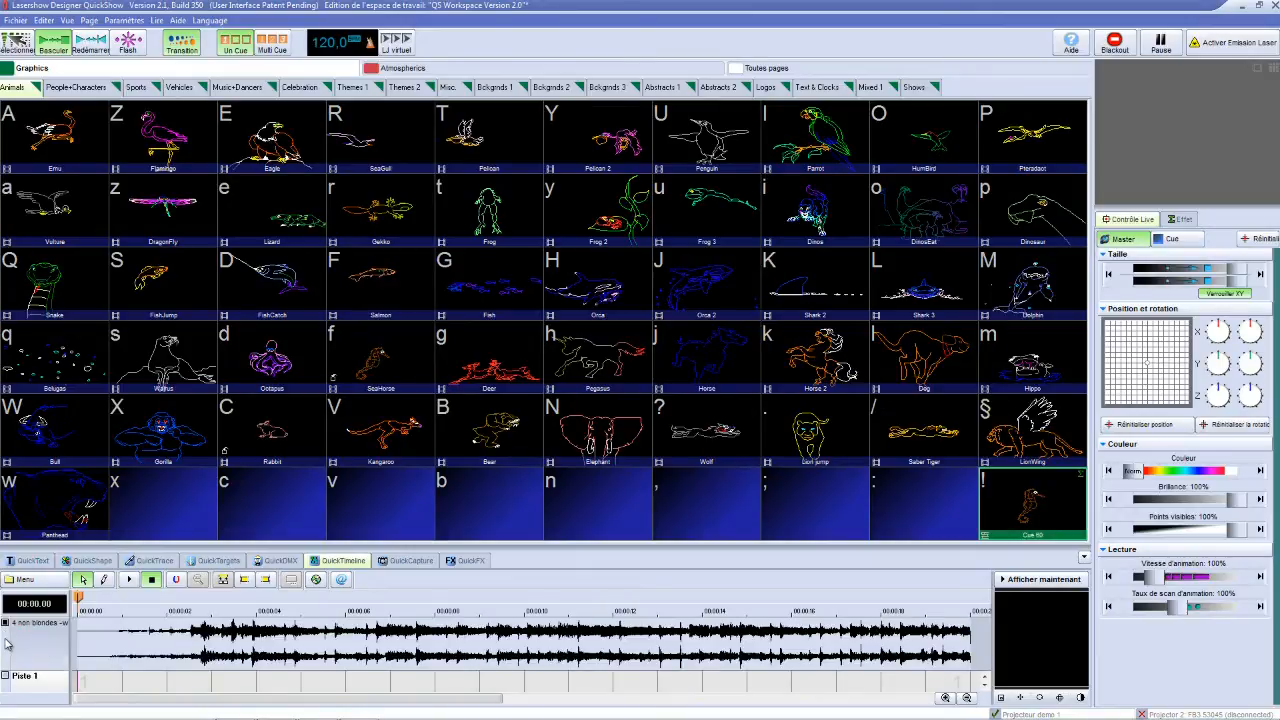
{"action": "left_click", "coordinate": [5, 637]}
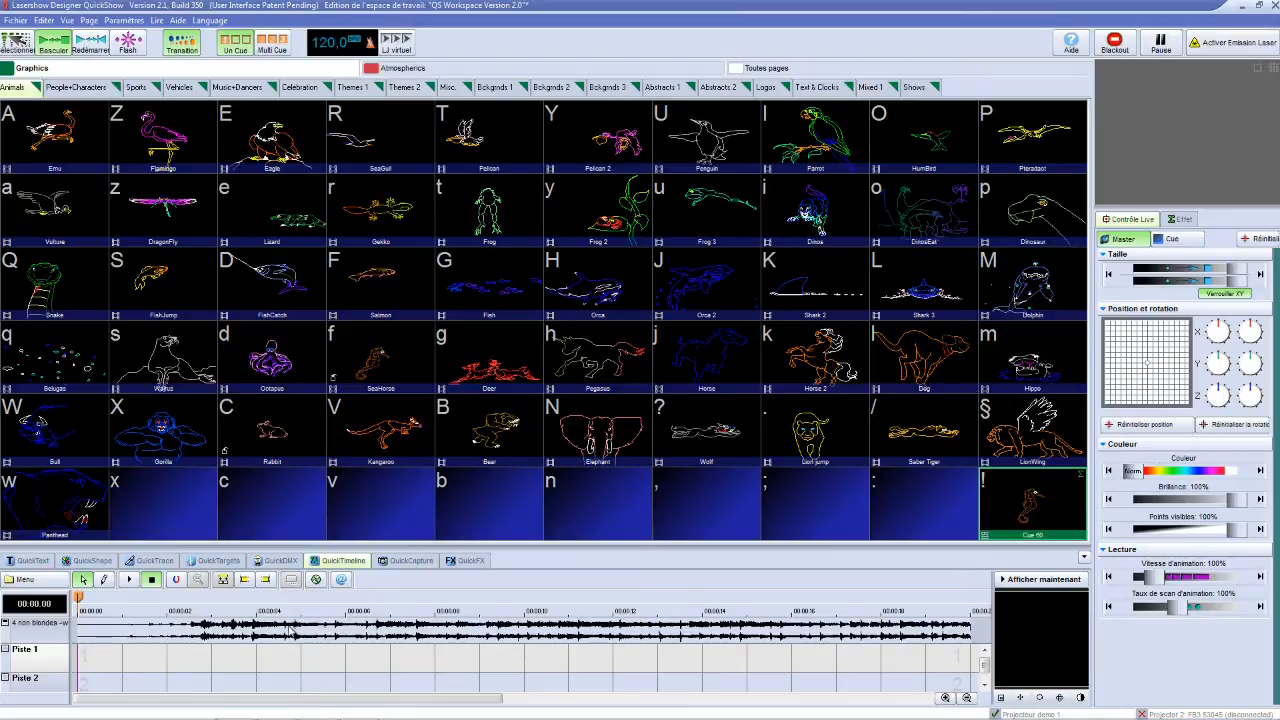
{"action": "left_click", "coordinate": [129, 580]}
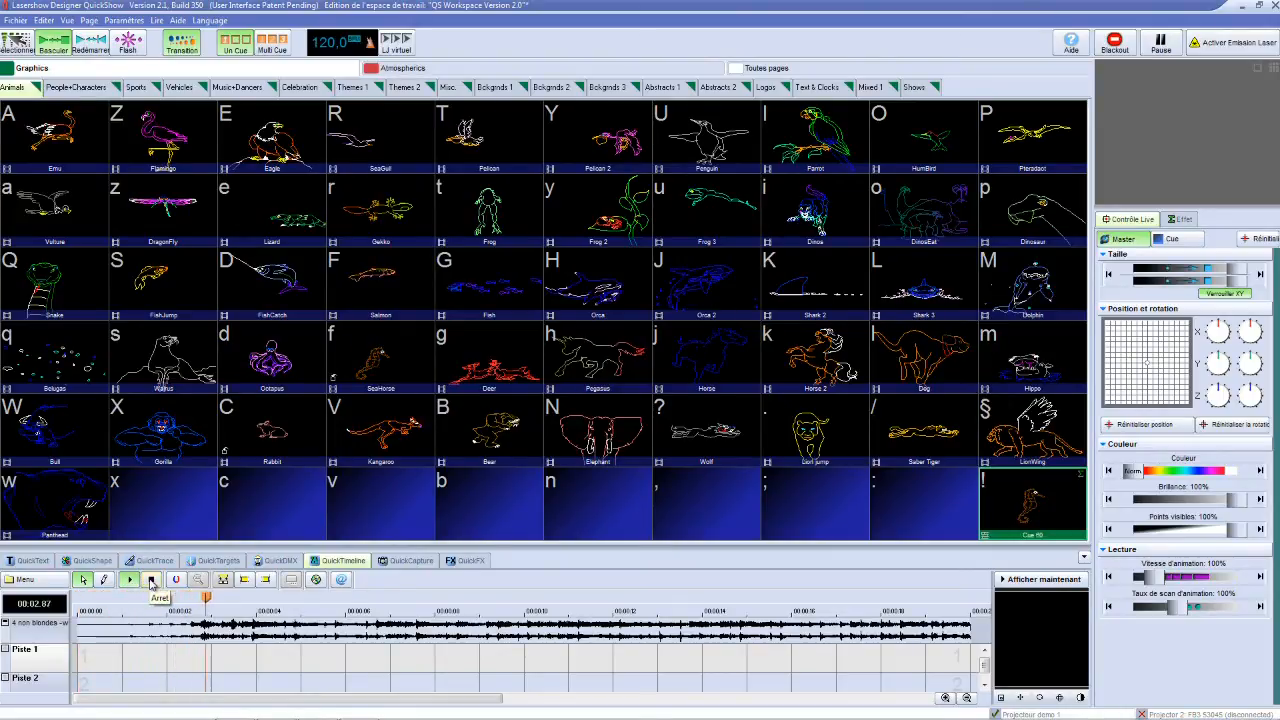
{"action": "left_click", "coordinate": [151, 581]}
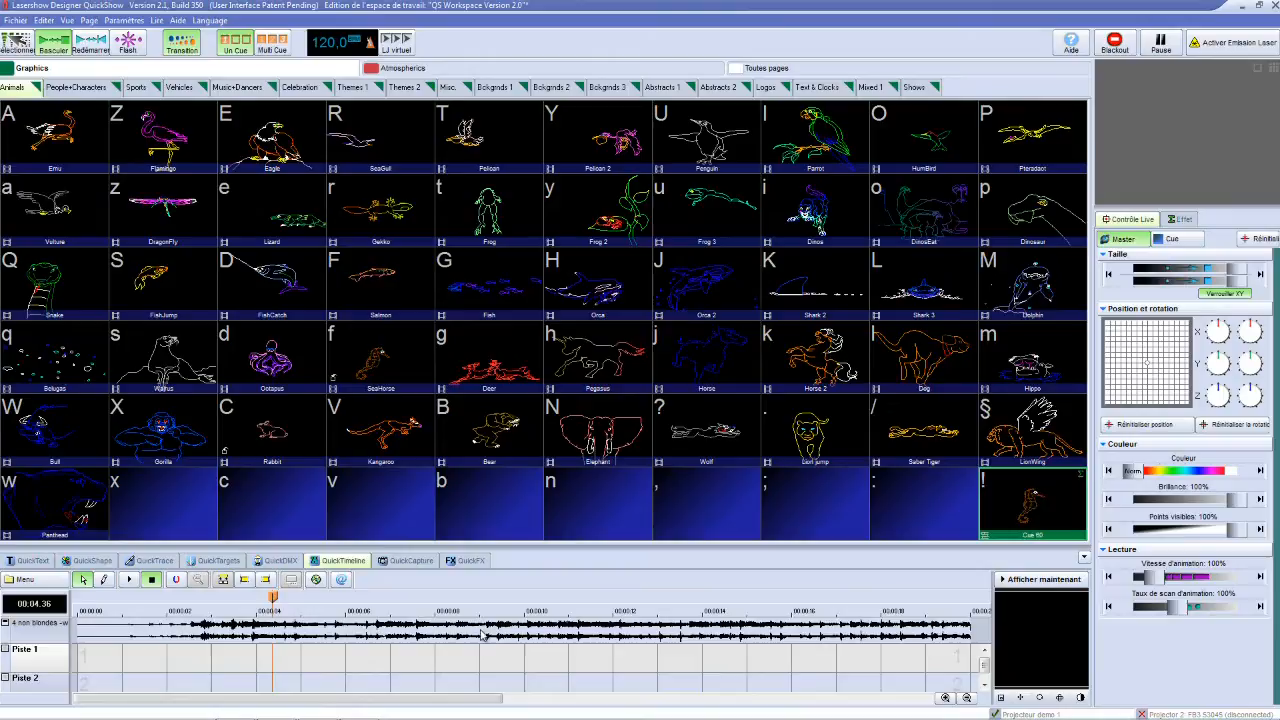
Check the MusicForShows folder for the "4 non blondes -what's up" file and cancel without loading anything
{"action": "left_click", "coordinate": [316, 580]}
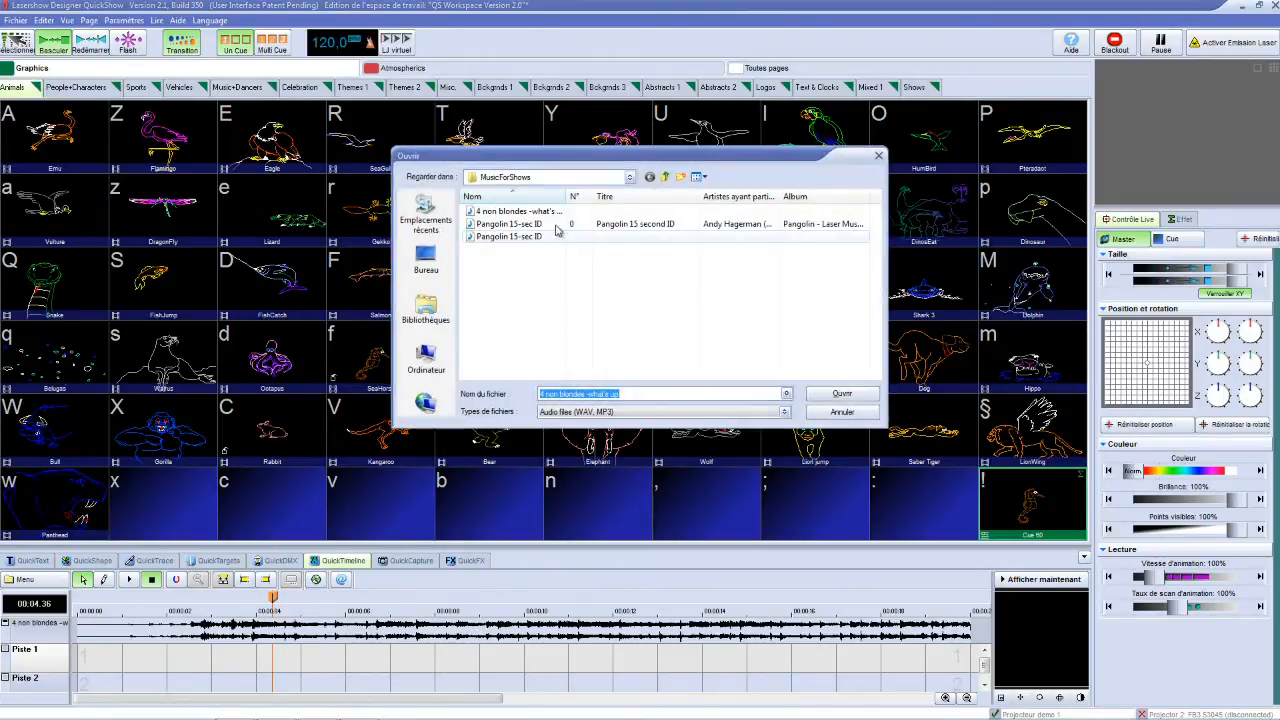
{"action": "left_click", "coordinate": [505, 212]}
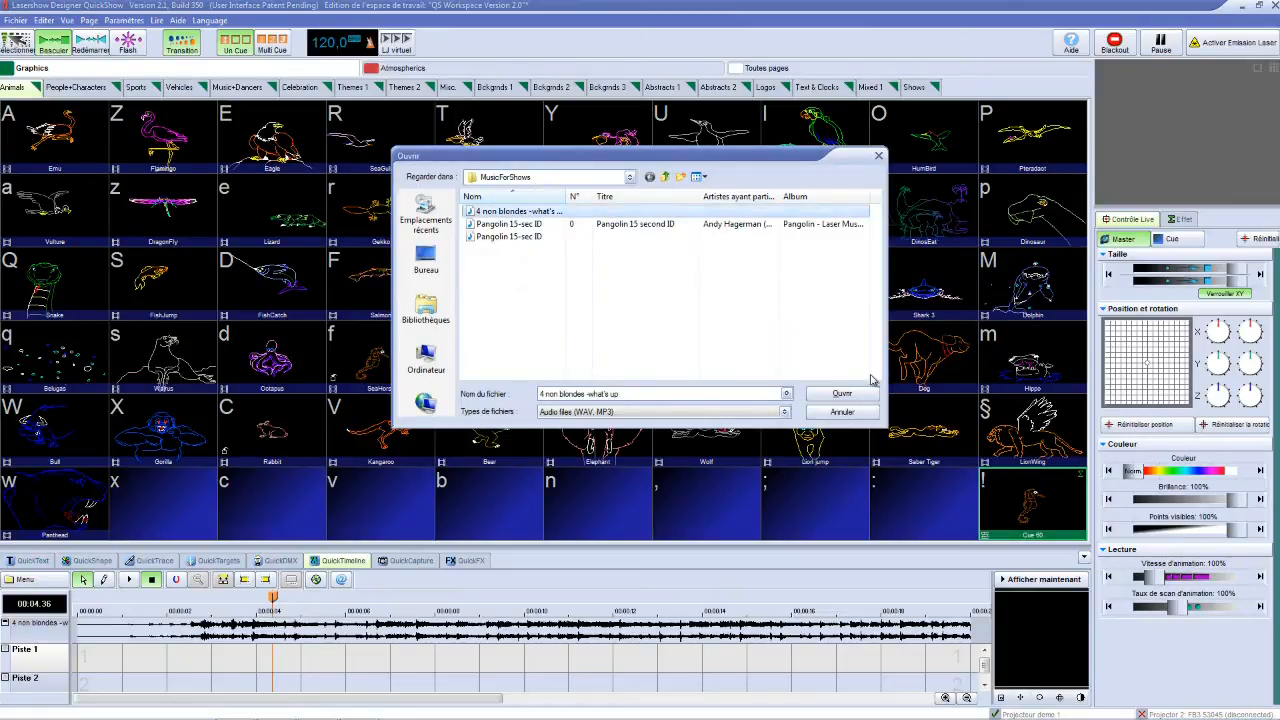
{"action": "left_click", "coordinate": [841, 412]}
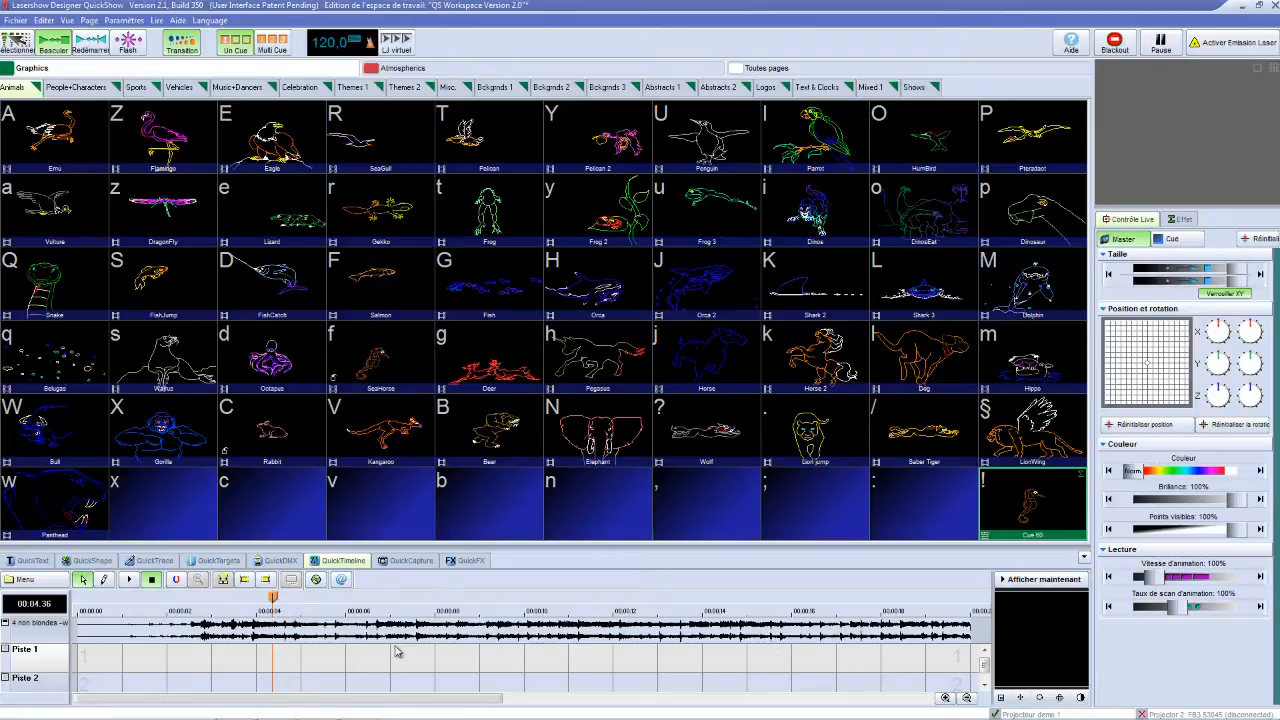
Place the Emu cue at the start of Piste 1 and enlarge the timeline area enough to show four tracks
{"action": "left_click", "coordinate": [945, 698]}
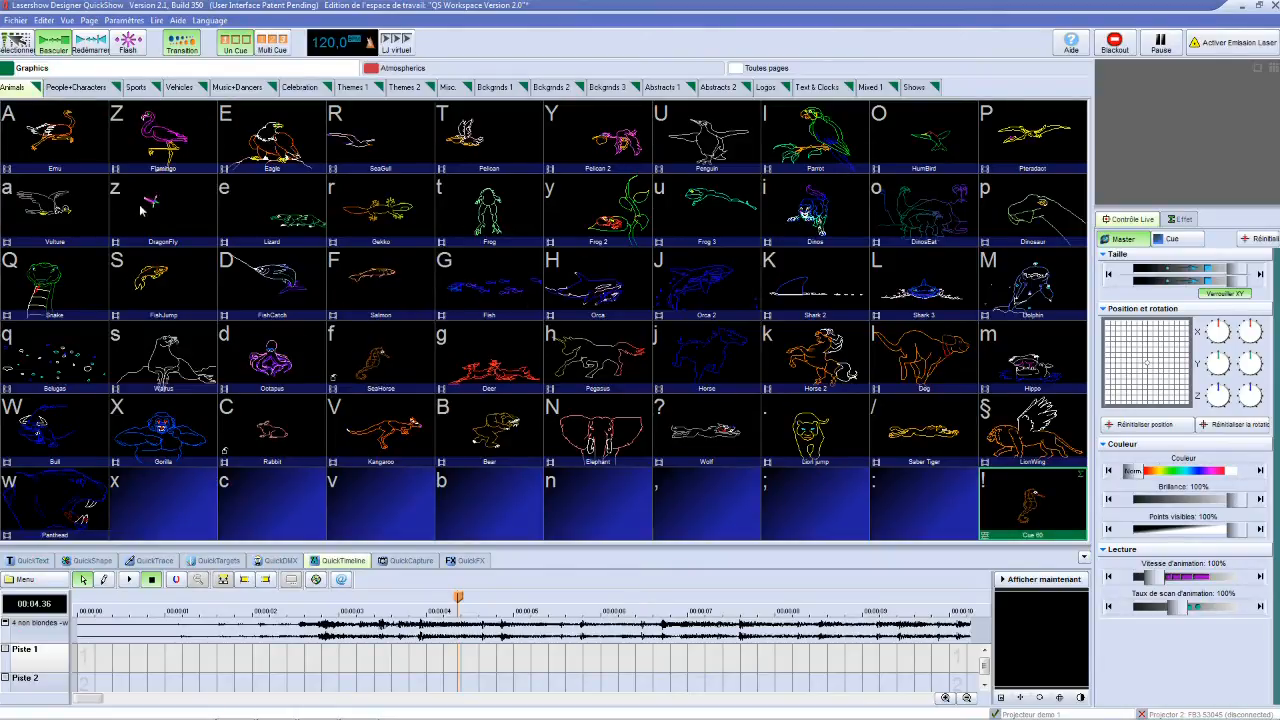
{"action": "left_click_drag", "start_coordinate": [55, 128], "coordinate": [105, 656]}
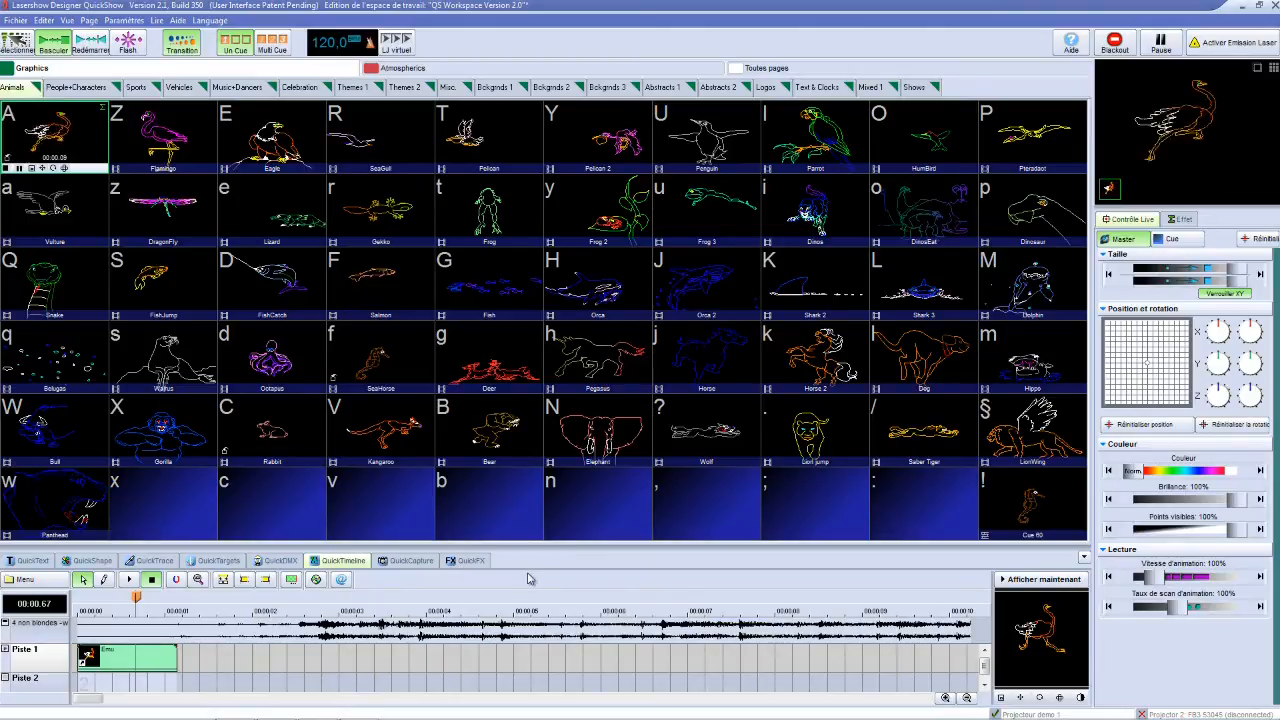
{"action": "left_click_drag", "start_coordinate": [531, 546], "coordinate": [531, 352]}
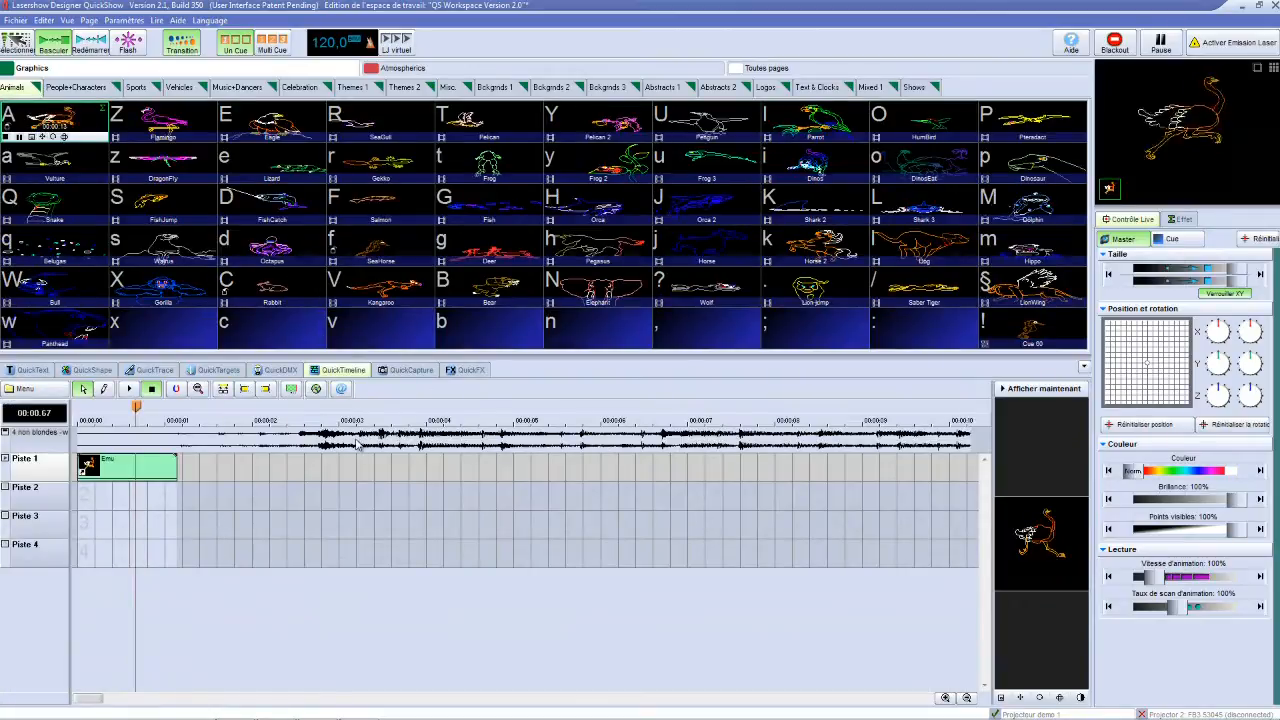
{"action": "left_click_drag", "start_coordinate": [519, 358], "coordinate": [519, 477]}
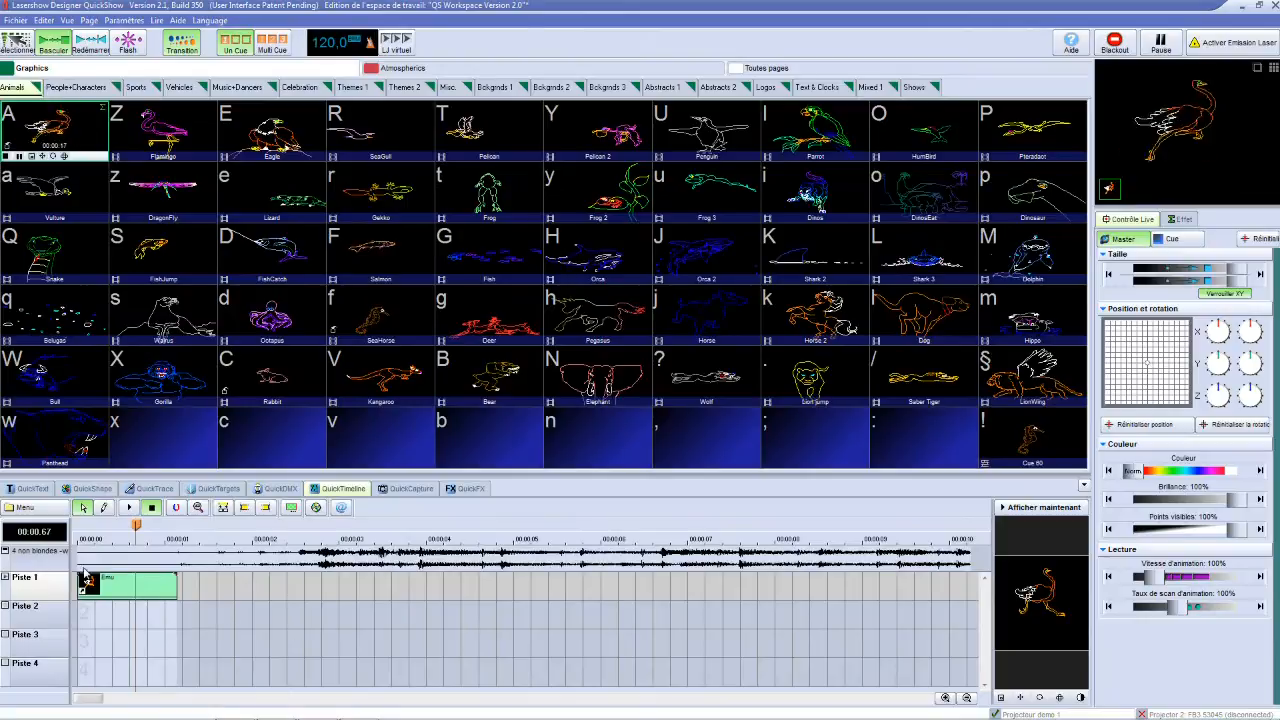
Place the Gekko cue on Piste 2 from about 1.0 s, overlapping the end of the slightly lengthened Emu cue, and return the playhead to the start
{"action": "left_click_drag", "start_coordinate": [380, 192], "coordinate": [313, 614]}
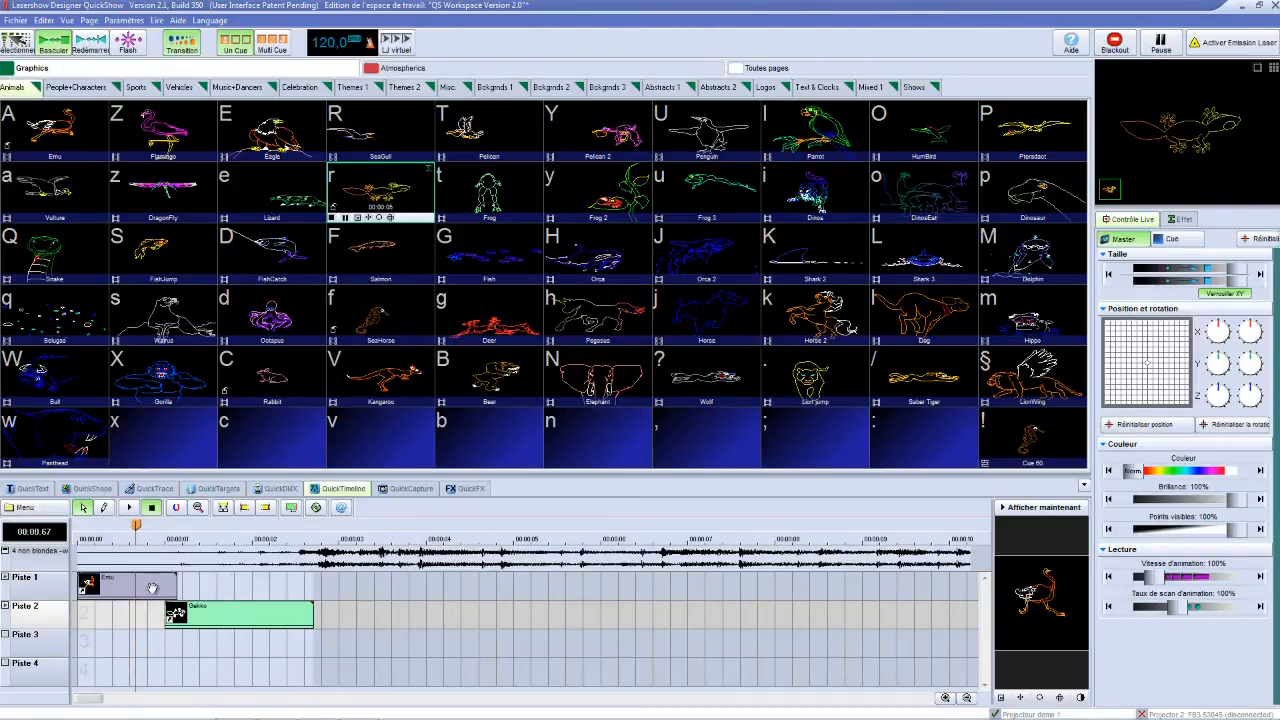
{"action": "left_click_drag", "start_coordinate": [211, 614], "coordinate": [181, 578]}
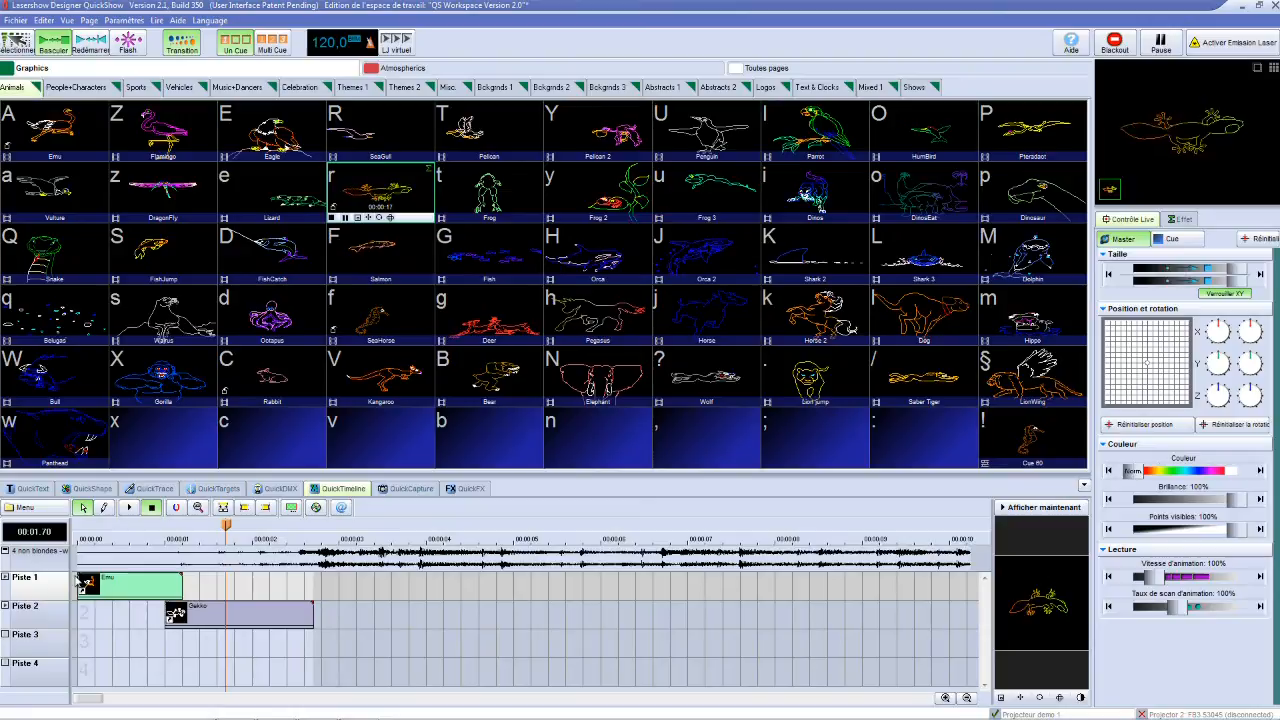
{"action": "left_click", "coordinate": [945, 697]}
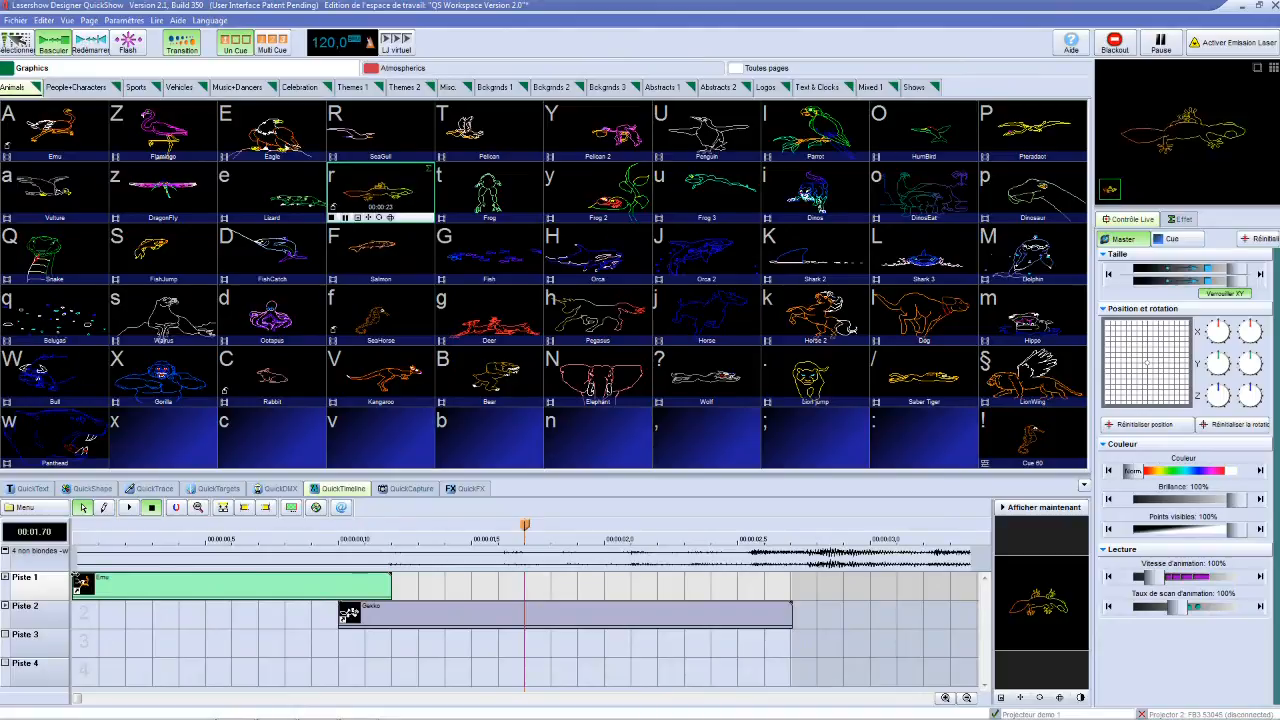
{"action": "mouse_move", "coordinate": [75, 577]}
{"action": "left_mouse_down"}
{"action": "mouse_move", "coordinate": [92, 577]}
{"action": "mouse_move", "coordinate": [64, 577]}
{"action": "left_mouse_up"}
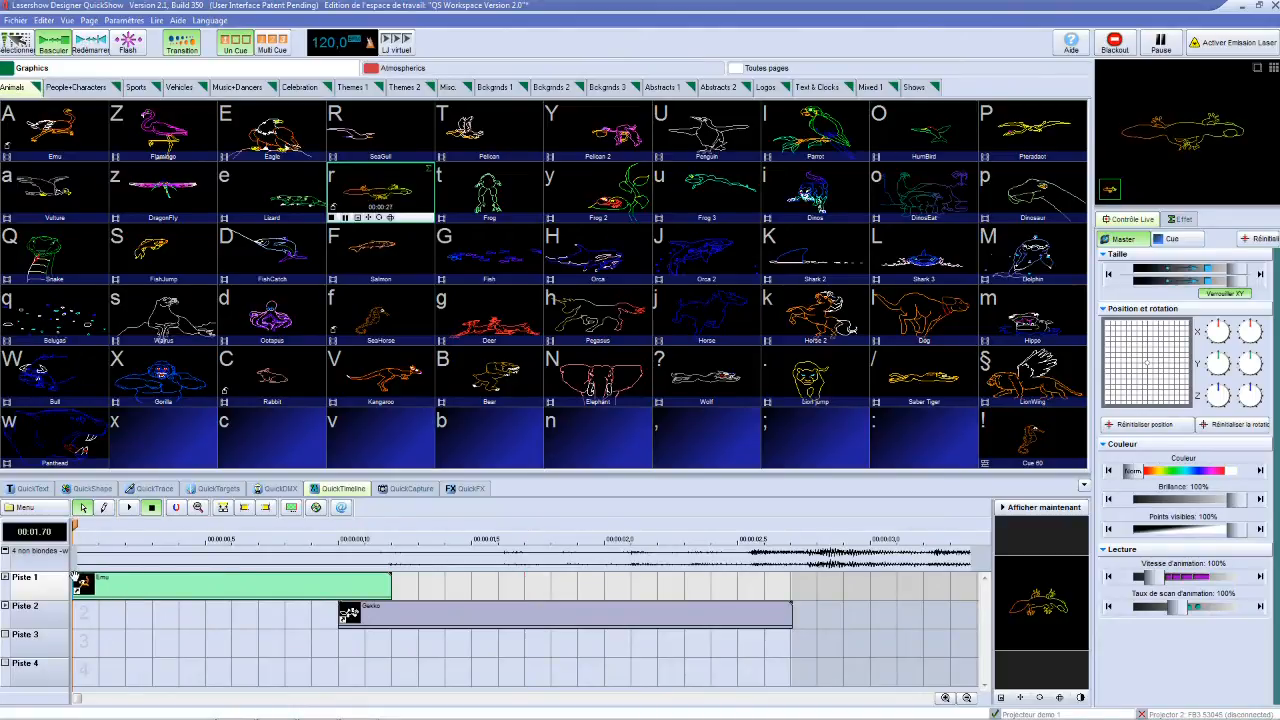
{"action": "left_click_drag", "start_coordinate": [78, 580], "coordinate": [52, 599]}
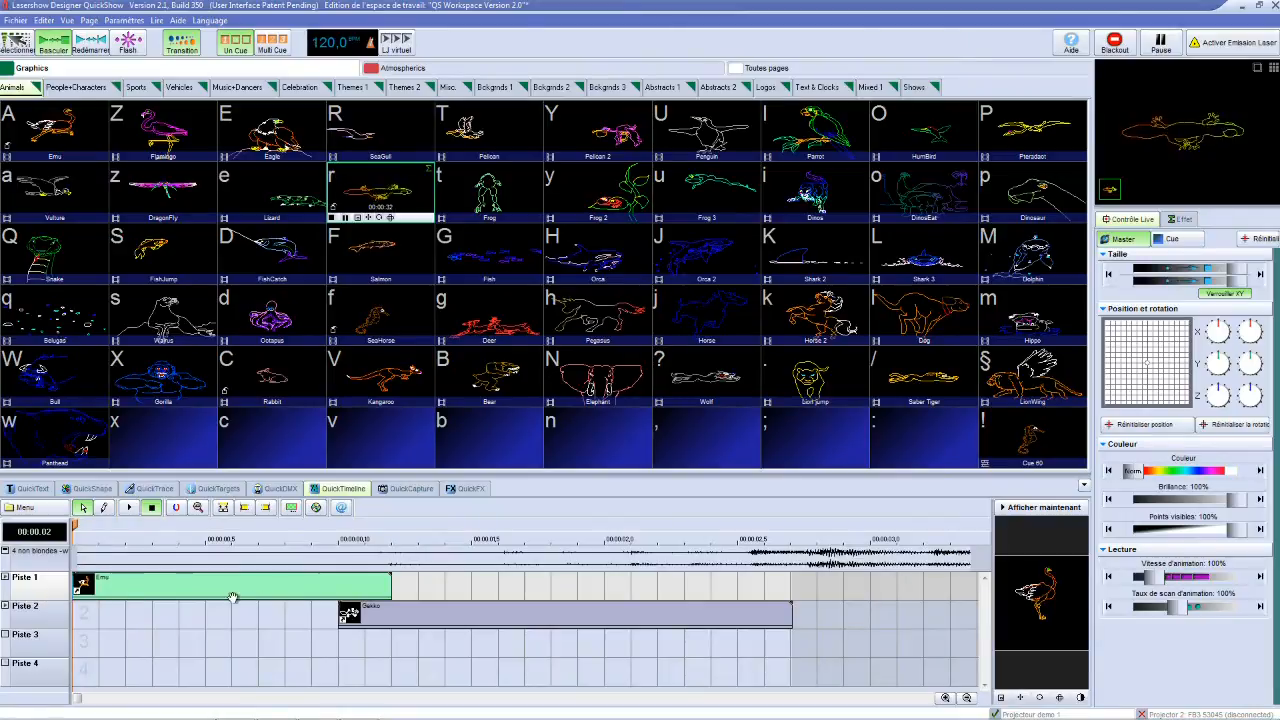
Give the Emu event a fade-in of about 0.2 s
{"action": "left_click", "coordinate": [365, 608]}
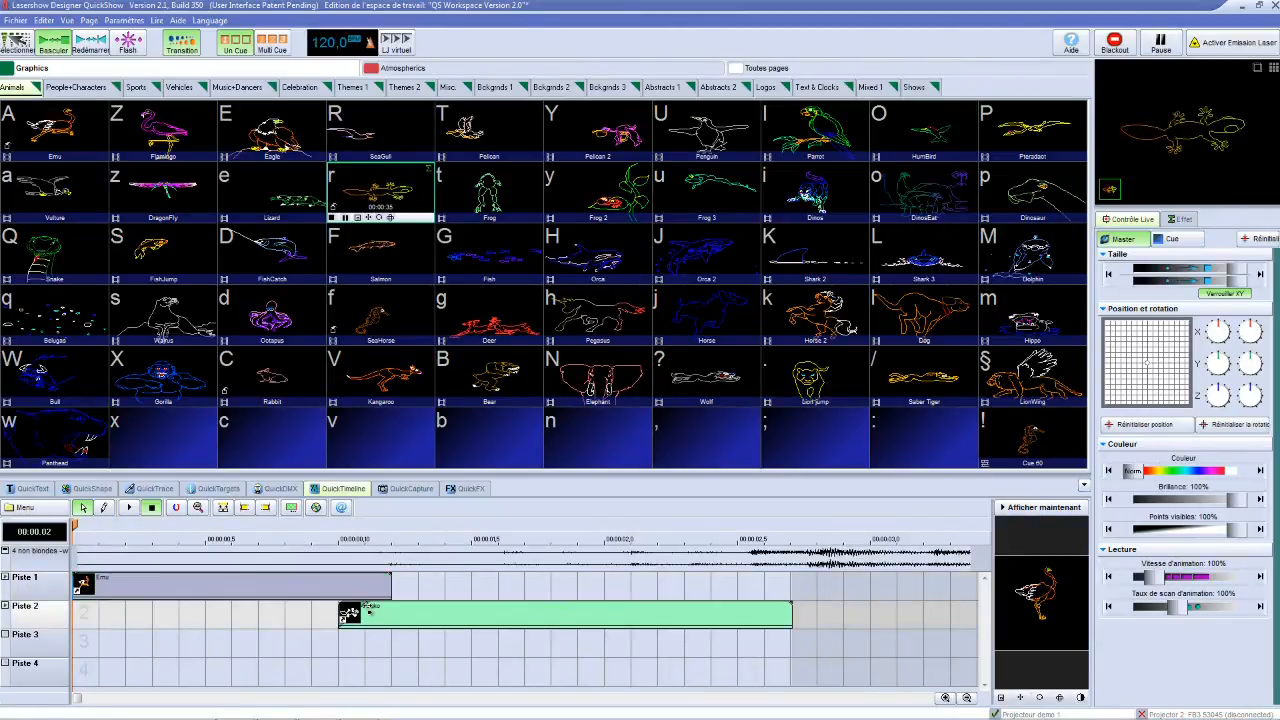
{"action": "left_click", "coordinate": [97, 578]}
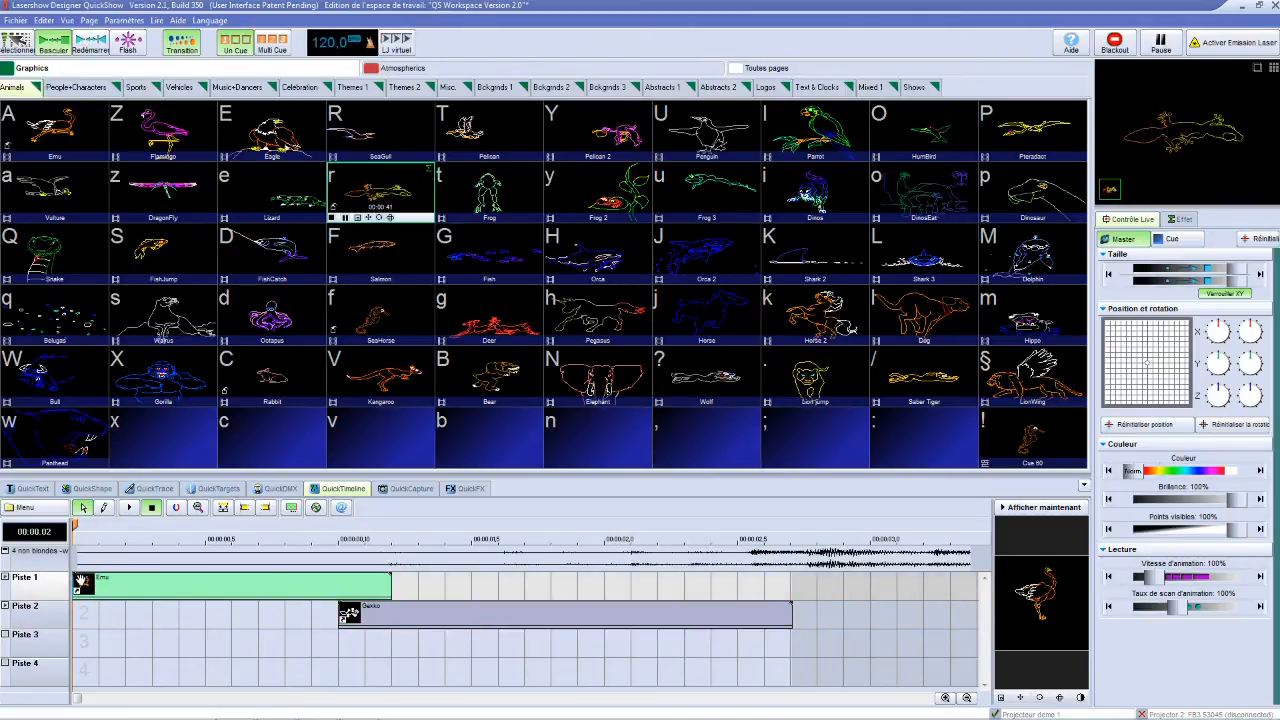
{"action": "left_click_drag", "start_coordinate": [76, 575], "coordinate": [270, 597]}
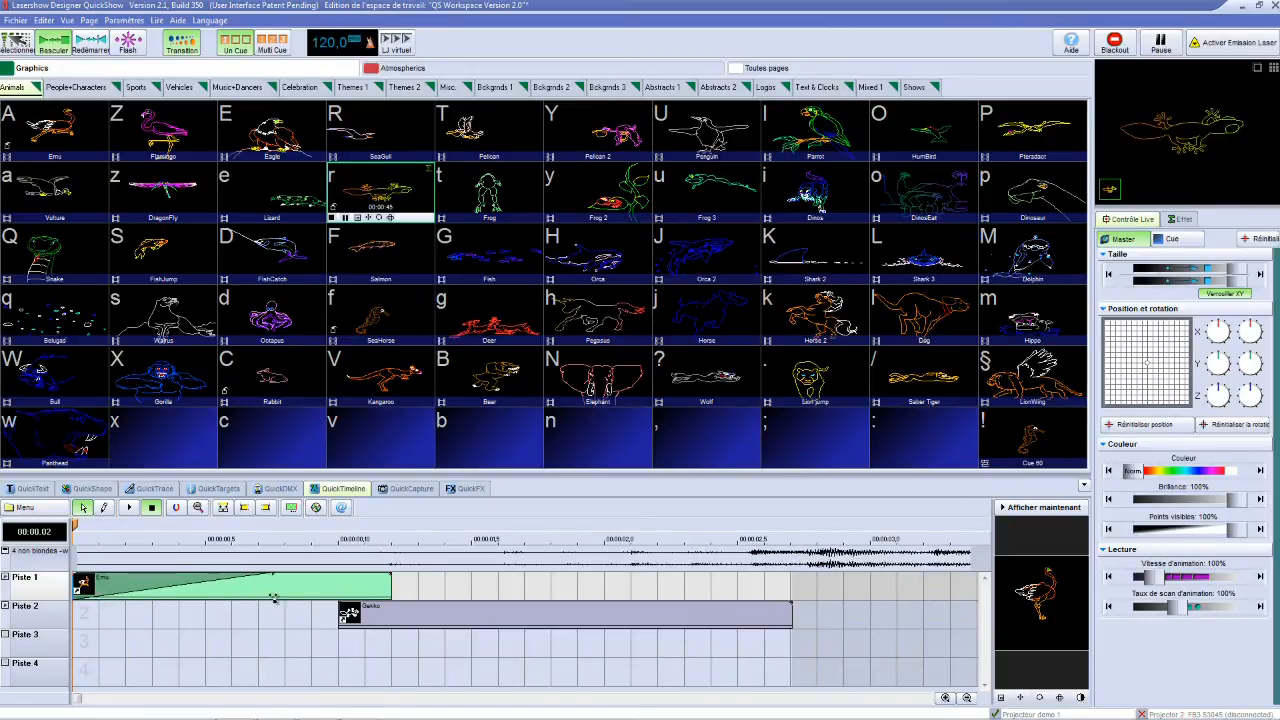
{"action": "left_click_drag", "start_coordinate": [155, 588], "coordinate": [102, 596]}
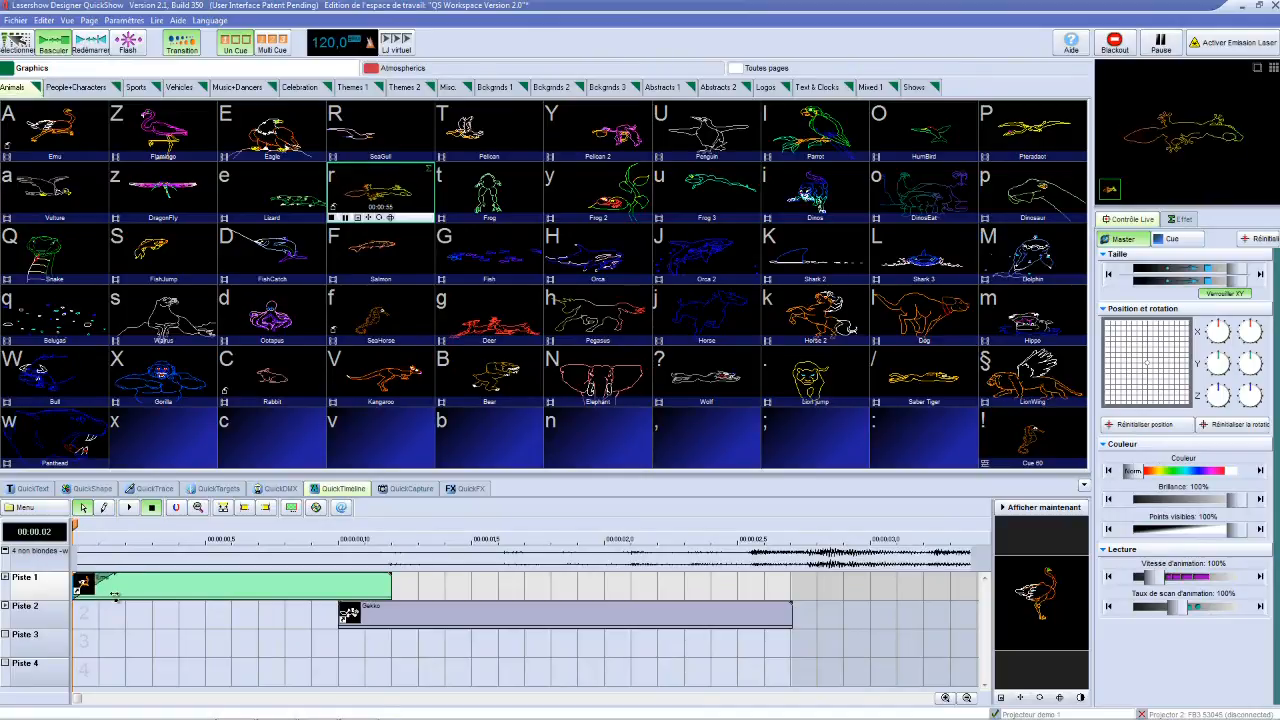
{"action": "left_click_drag", "start_coordinate": [127, 598], "coordinate": [128, 598]}
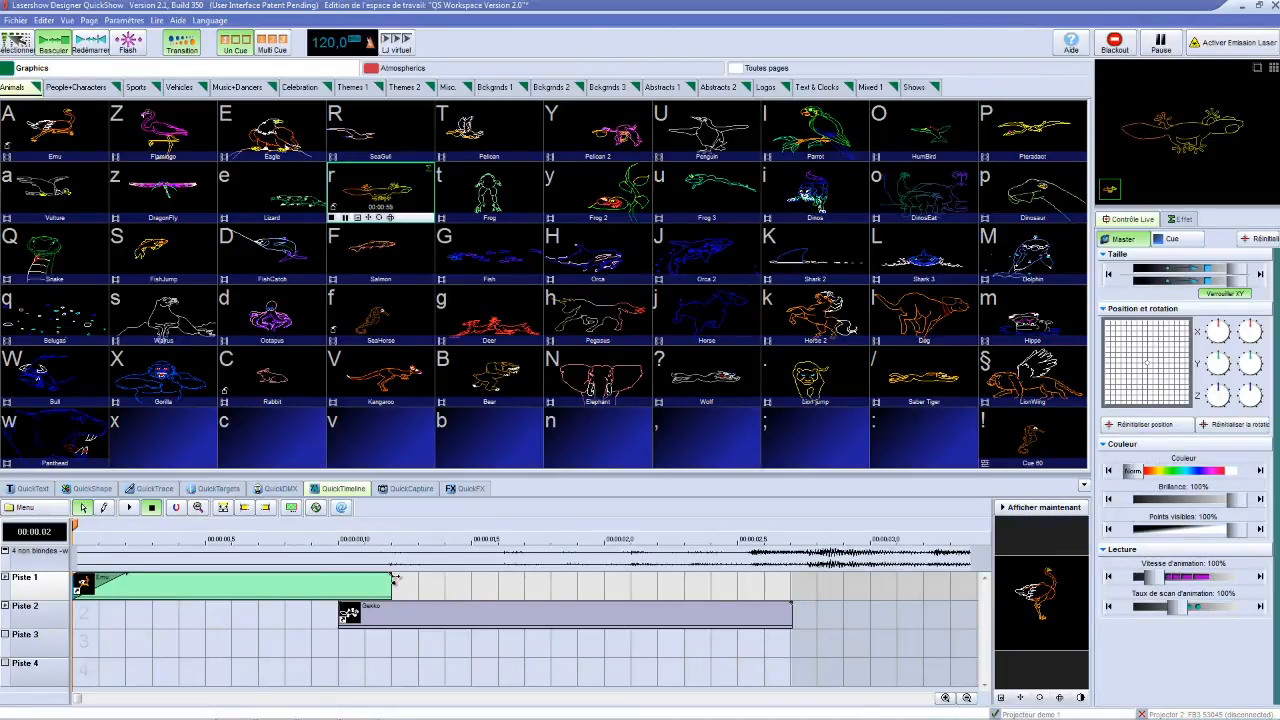
Crossfade the overlapping events by fading Emu out from Gekko's start and fading Gekko in until Emu's end
{"action": "left_click_drag", "start_coordinate": [390, 577], "coordinate": [338, 585]}
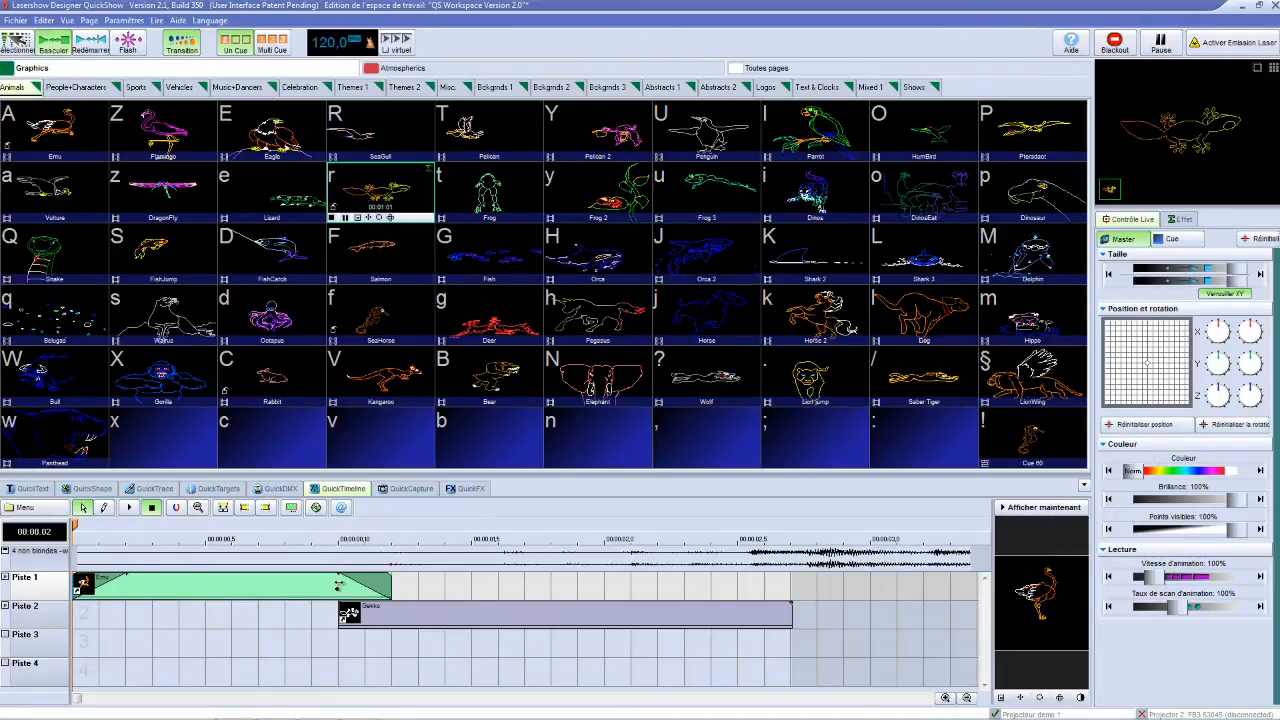
{"action": "left_click", "coordinate": [342, 608]}
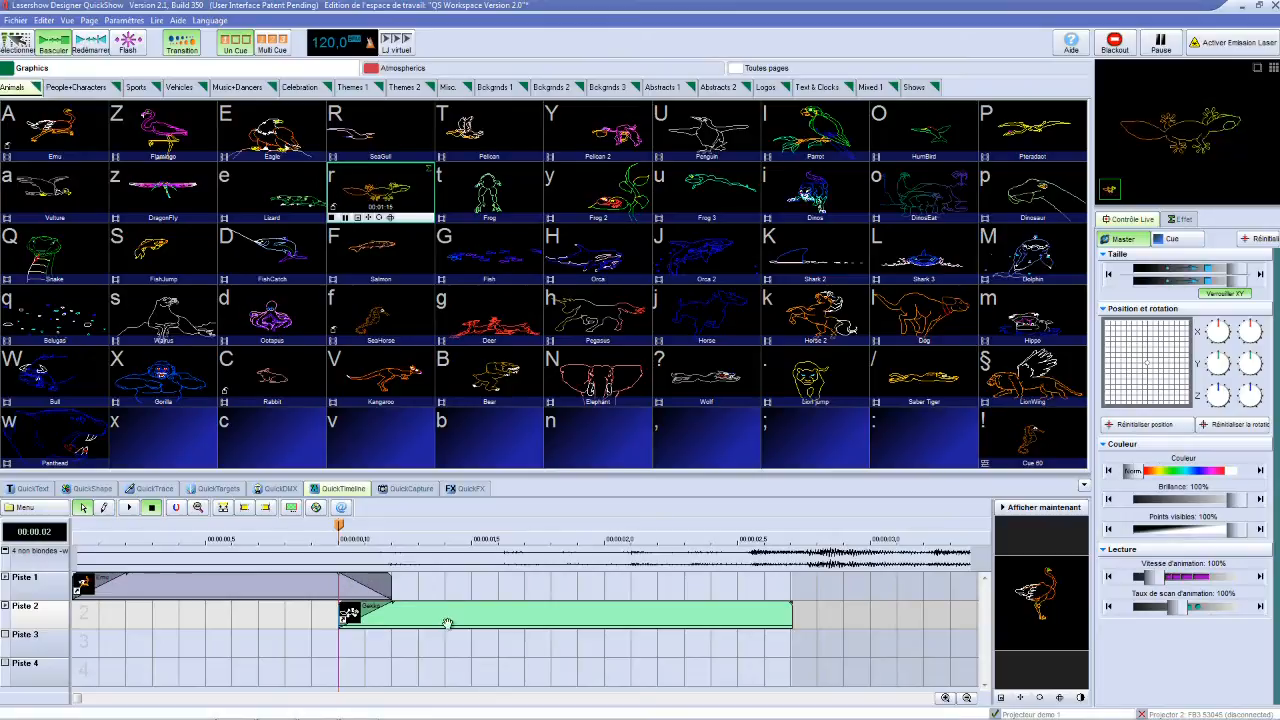
Play the crossfaded show from the beginning and stop it
{"action": "left_click_drag", "start_coordinate": [348, 527], "coordinate": [97, 524]}
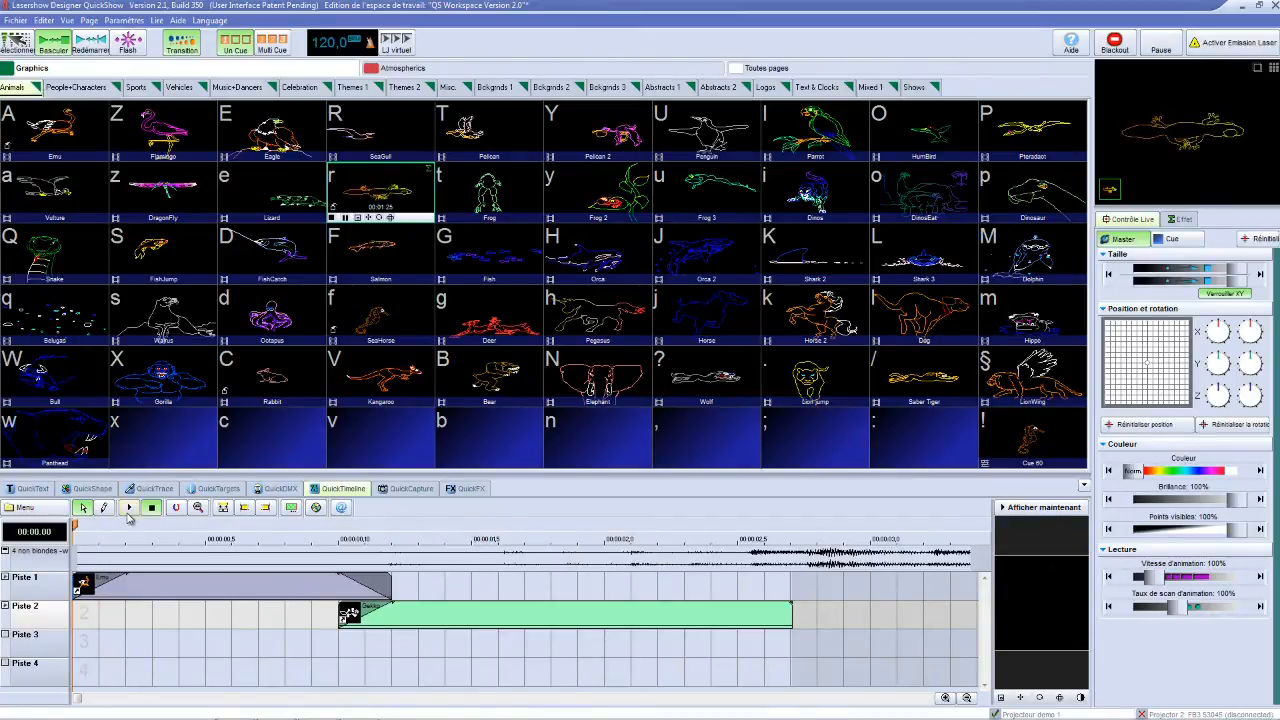
{"action": "left_click", "coordinate": [129, 508]}
{"action": "left_click", "coordinate": [151, 508]}
Extend Emu to about 2.7 s, shift Gekko to start at about 1.9 s, and lengthen both fades to span the overlap
{"action": "left_click", "coordinate": [376, 599]}
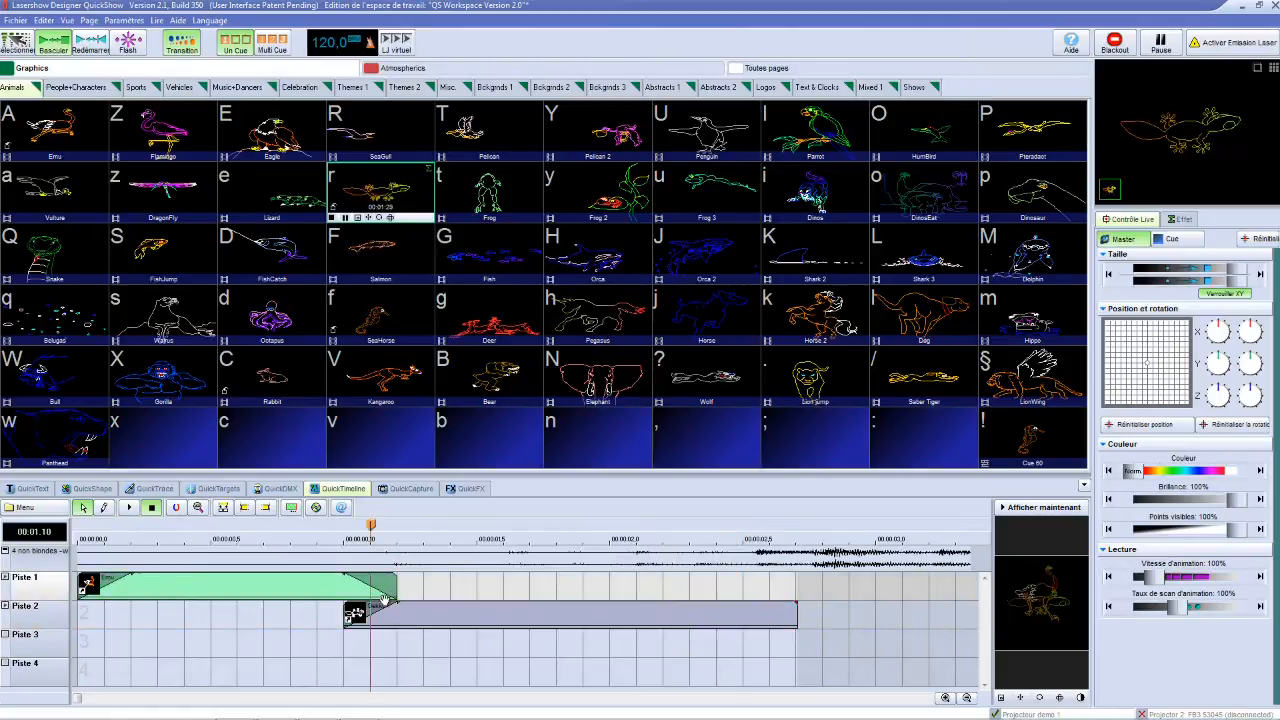
{"action": "left_click_drag", "start_coordinate": [395, 592], "coordinate": [601, 578]}
{"action": "left_click_drag", "start_coordinate": [483, 624], "coordinate": [790, 603]}
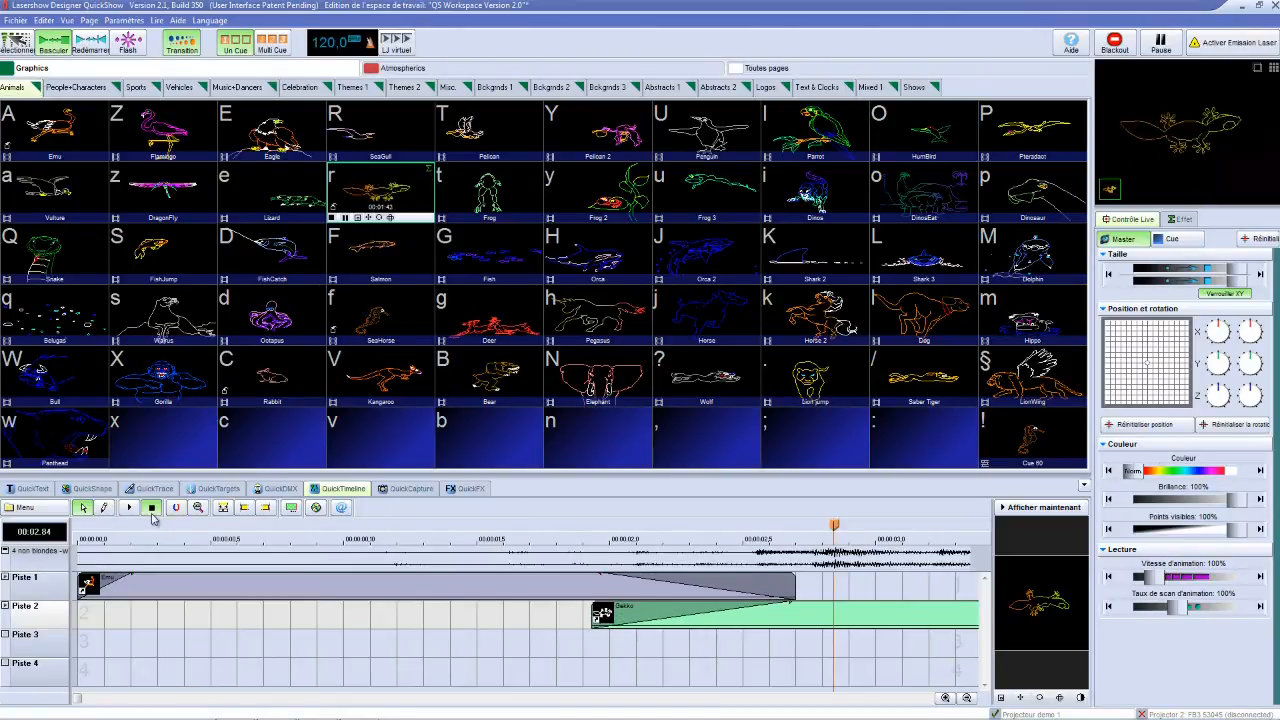
Play the show from the start to preview the longer crossfade, stop playback and rewind to the beginning
{"action": "left_click", "coordinate": [148, 544]}
{"action": "left_click_drag", "start_coordinate": [148, 527], "coordinate": [33, 528]}
{"action": "left_click", "coordinate": [130, 508]}
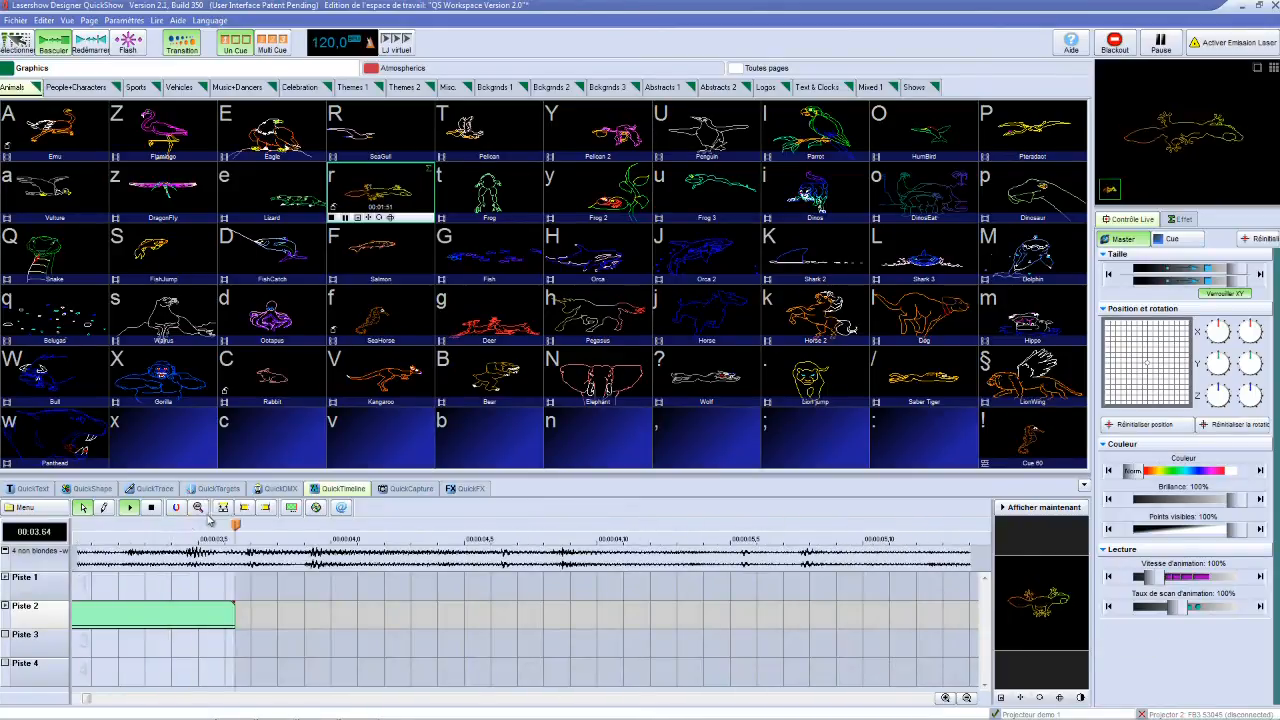
{"action": "left_click", "coordinate": [151, 507]}
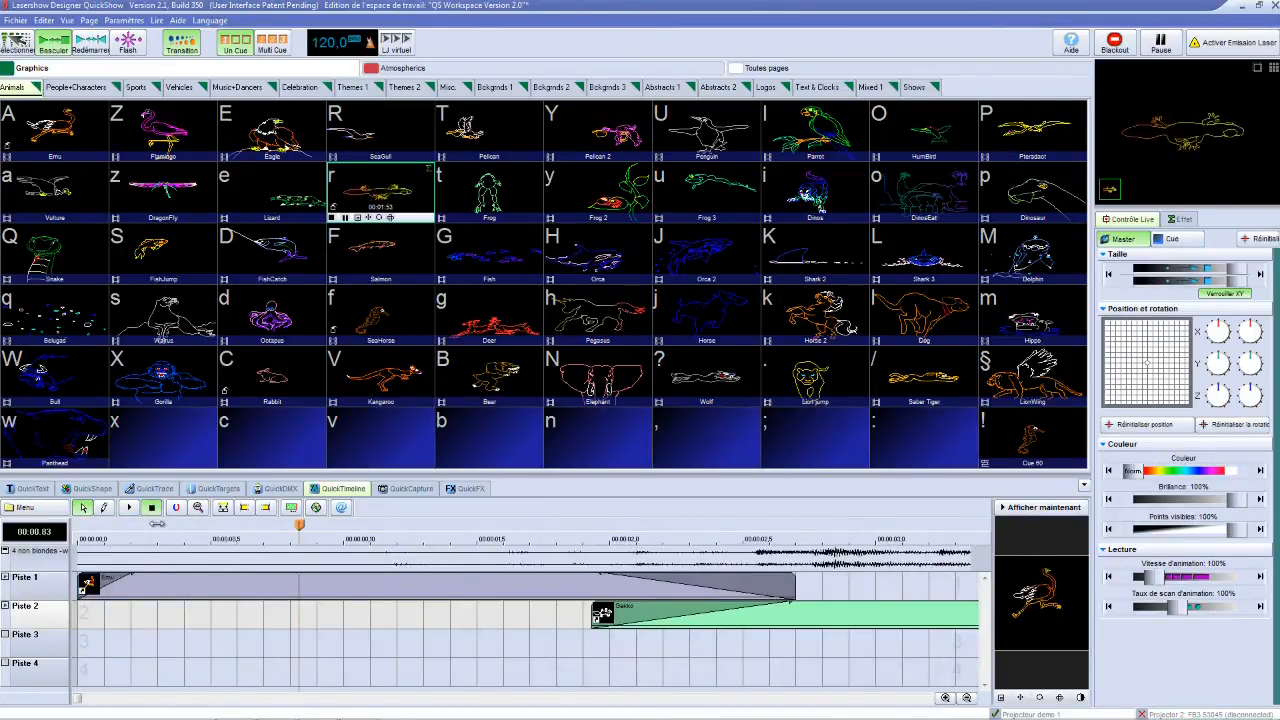
{"action": "left_click_drag", "start_coordinate": [303, 525], "coordinate": [71, 540]}
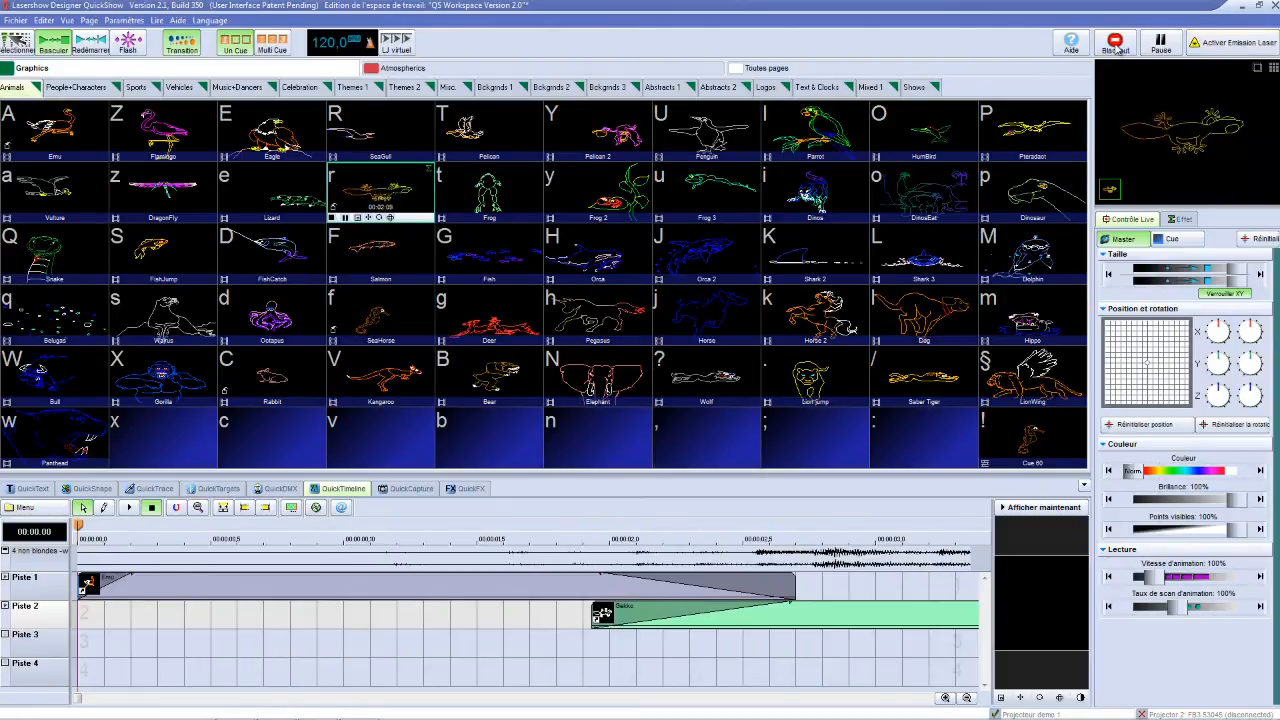
Clear the live cue, send the timeline to the laser output, and play the crossfaded show before stopping it
{"action": "left_click", "coordinate": [1116, 48]}
{"action": "left_click", "coordinate": [1056, 510]}
{"action": "left_click", "coordinate": [131, 508]}
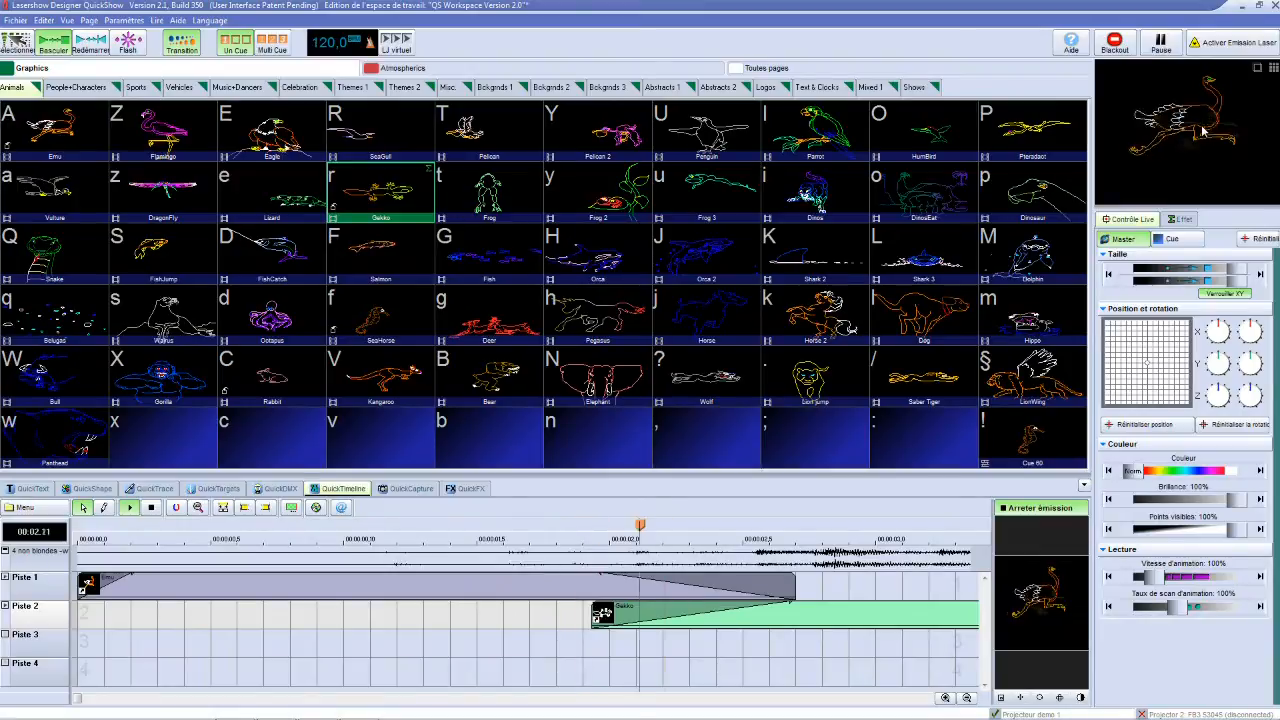
{"action": "left_click", "coordinate": [151, 510]}
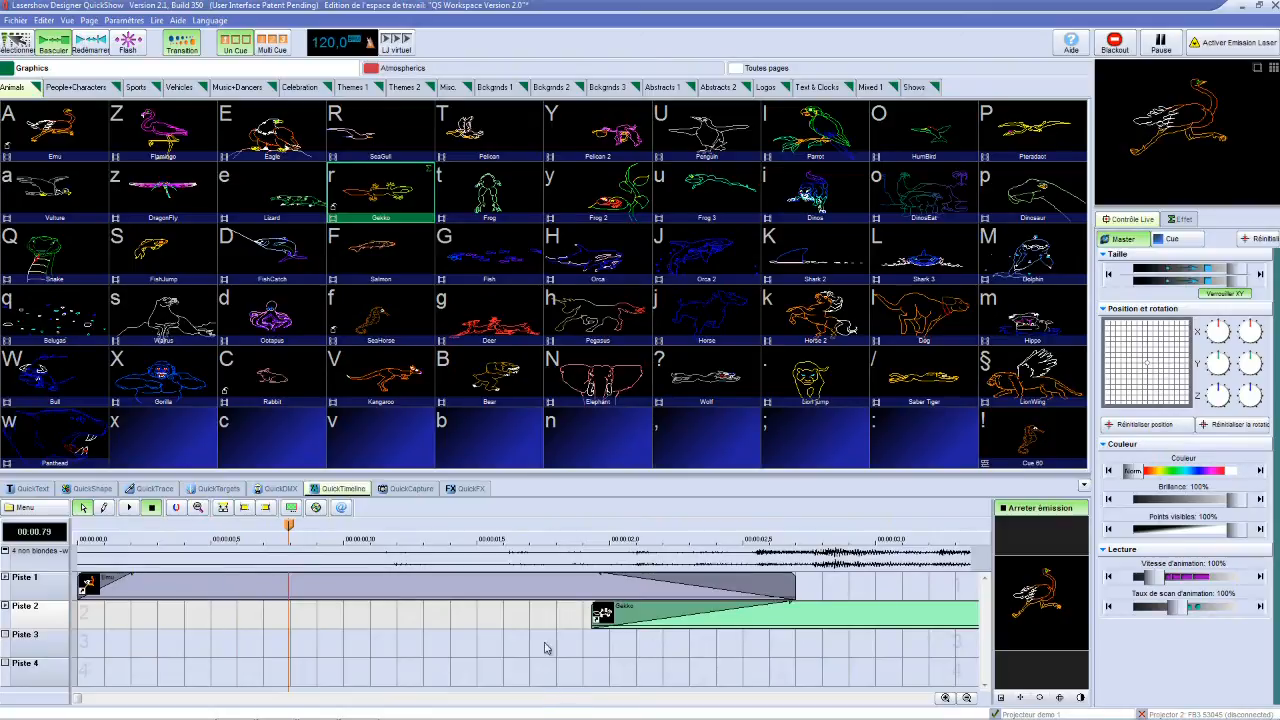
Add another track to the timeline
{"action": "right_click", "coordinate": [50, 646]}
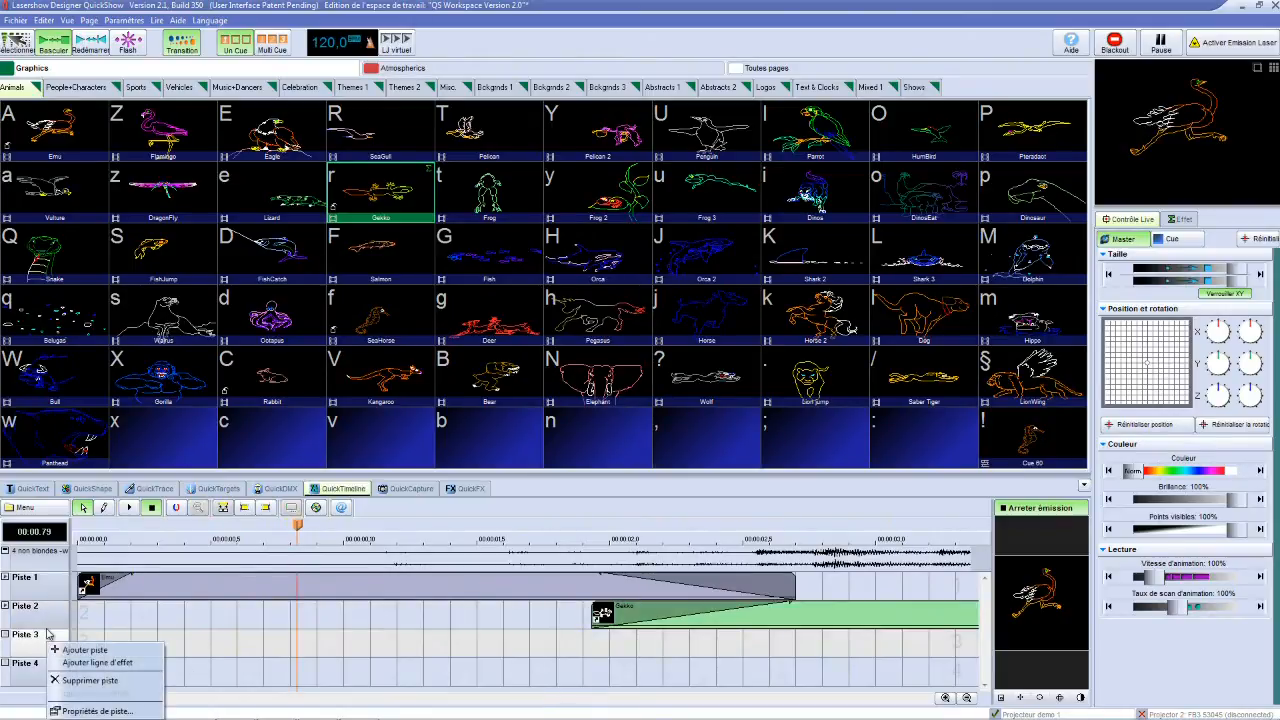
{"action": "left_click", "coordinate": [60, 650]}
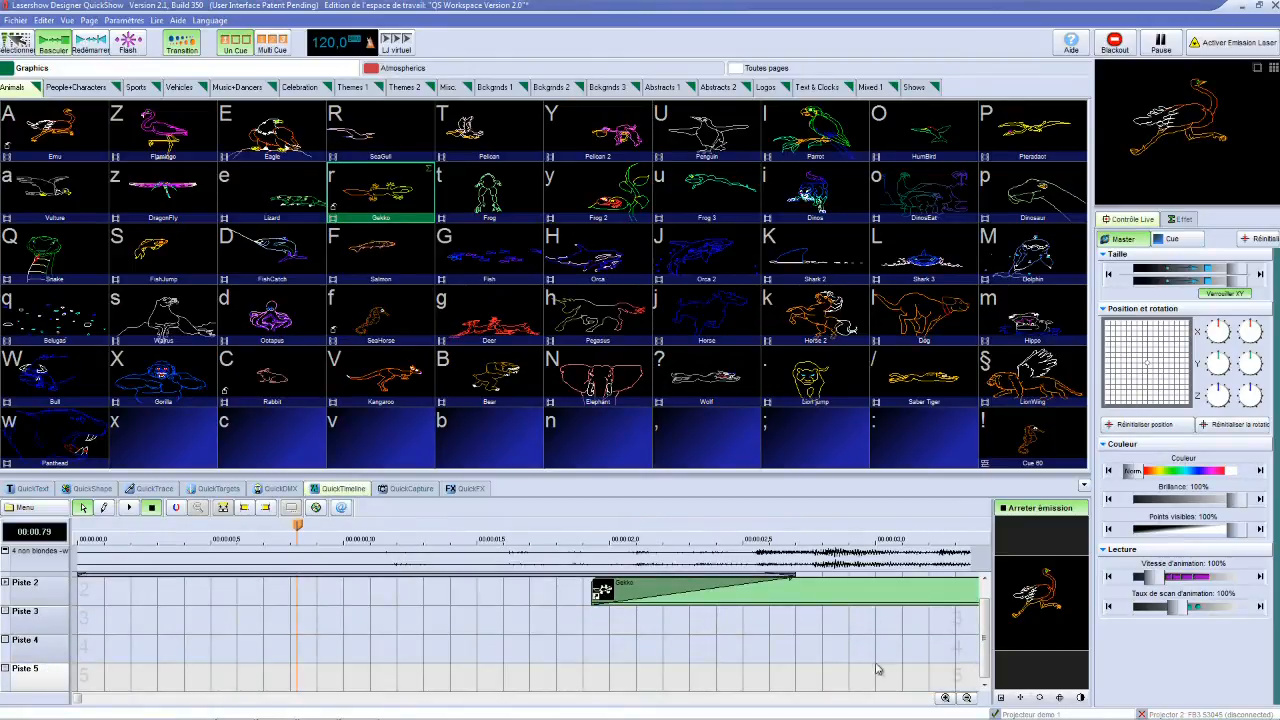
{"action": "scroll", "coordinate": [980, 640], "scroll_direction": "up", "scroll_amount": 1}
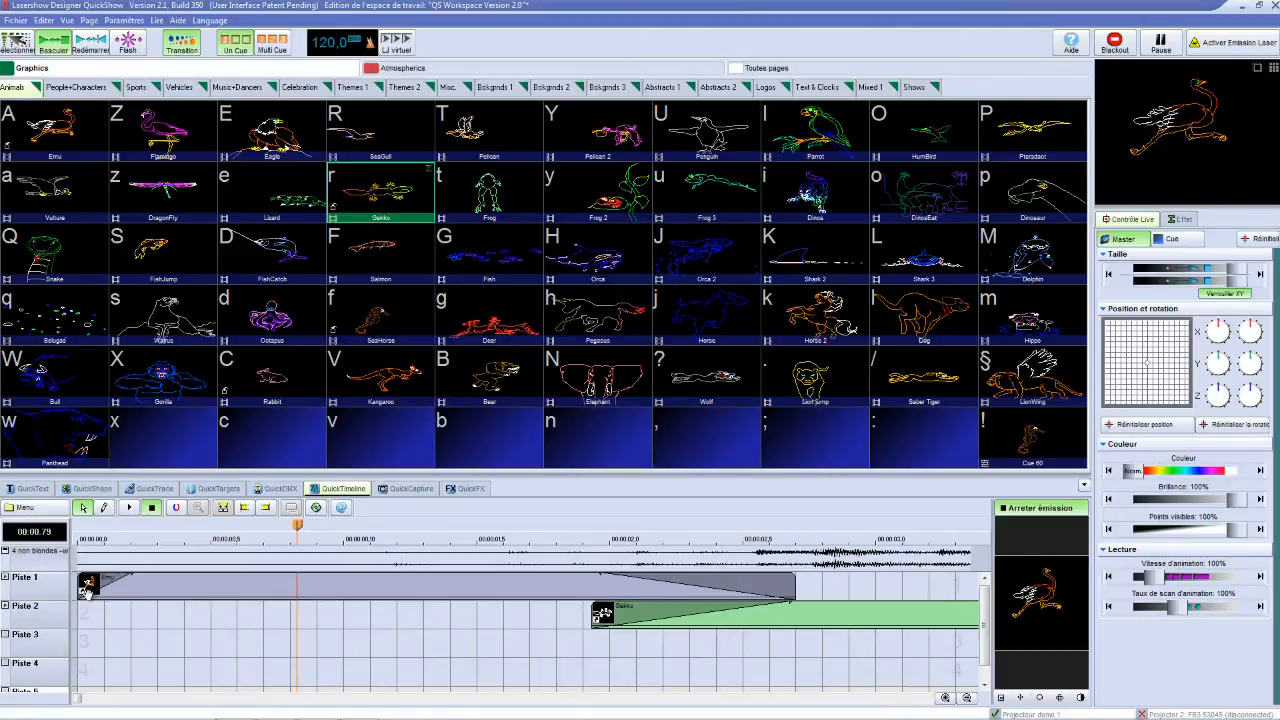
Select the Emu event on track 1, enlarge the cue grid to examine the cues, and restore the timeline's height
{"action": "left_click", "coordinate": [157, 597]}
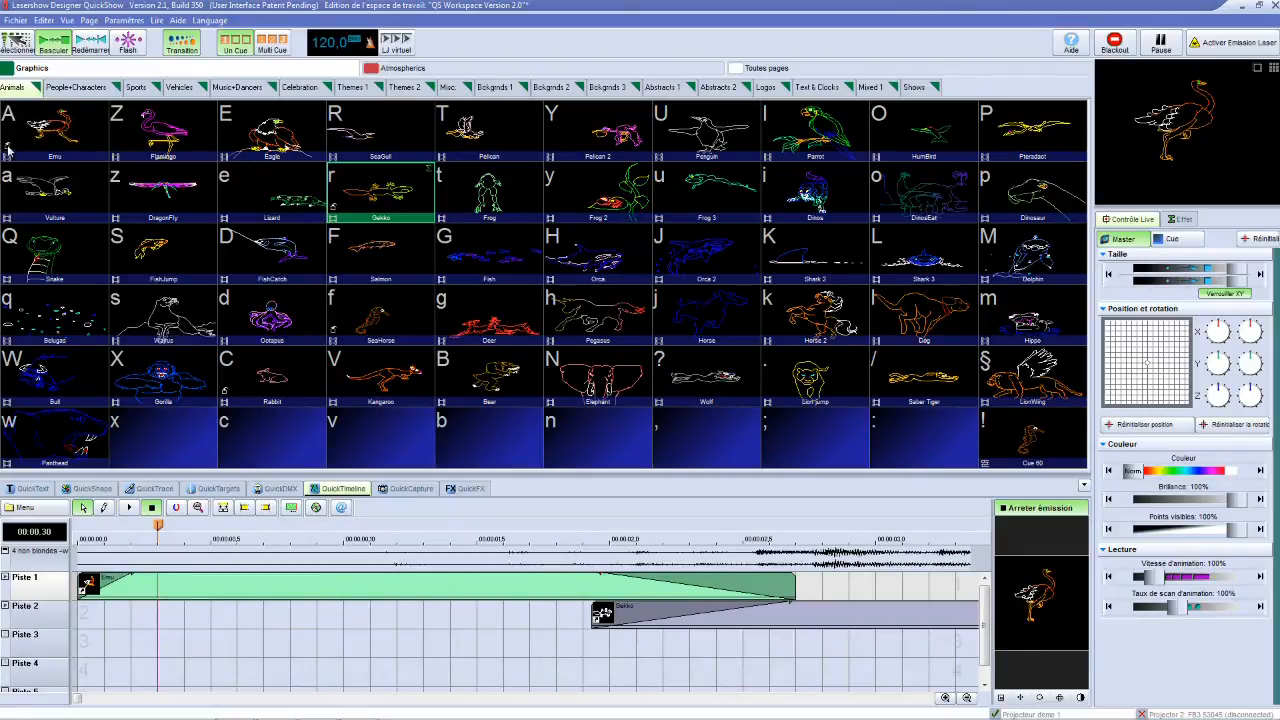
{"action": "left_click_drag", "start_coordinate": [541, 474], "coordinate": [541, 587]}
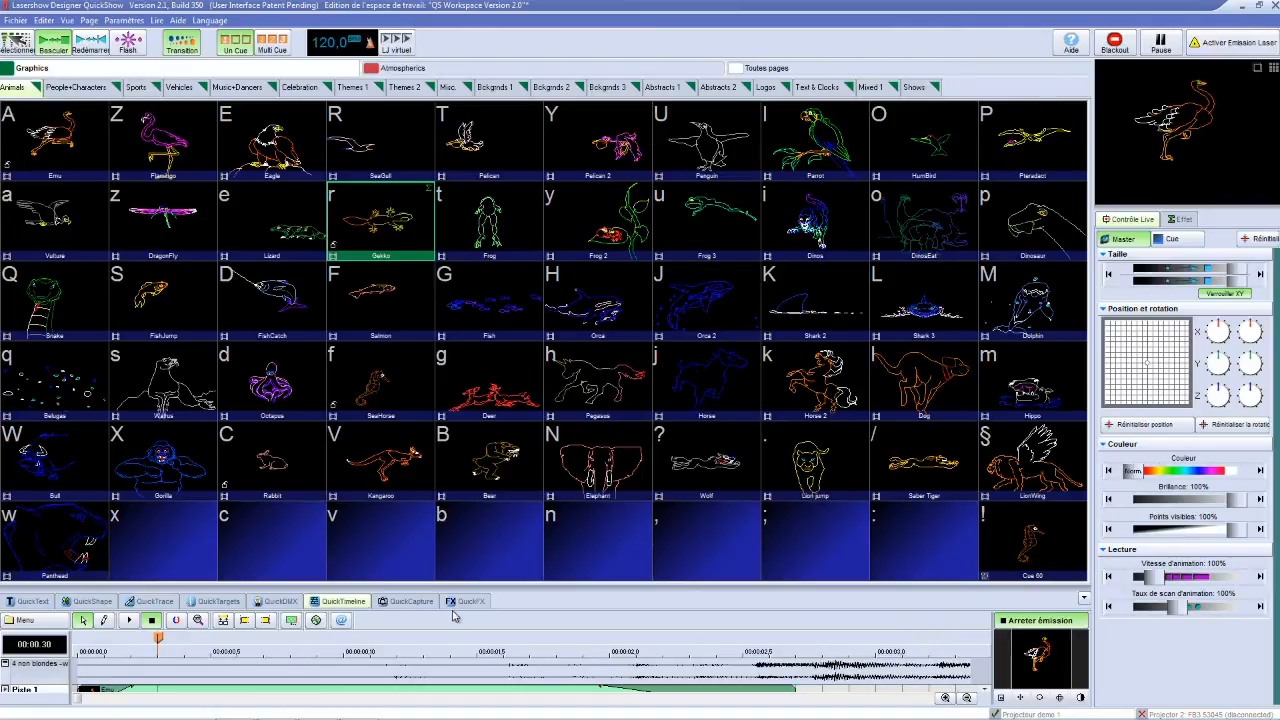
{"action": "left_click_drag", "start_coordinate": [458, 588], "coordinate": [458, 471]}
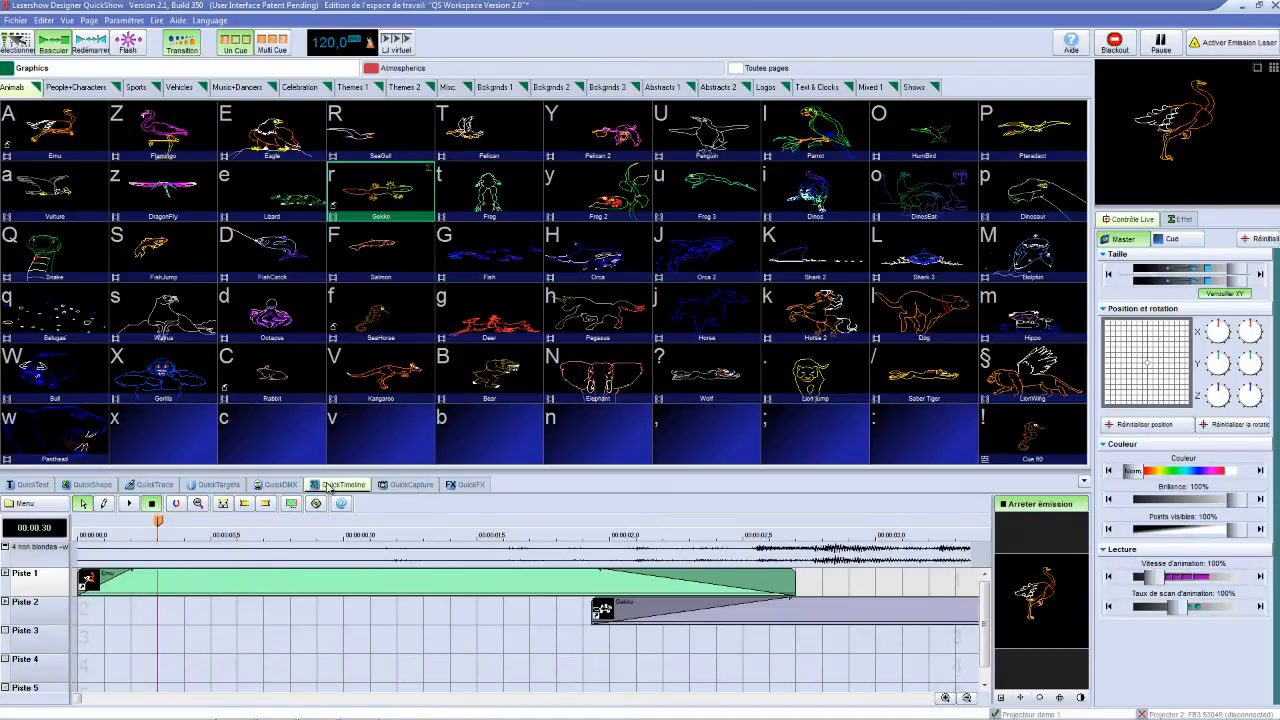
Replace the Emu cue's animation with a new frame containing the text "coucou" and save it to the cue
{"action": "left_click", "coordinate": [45, 128]}
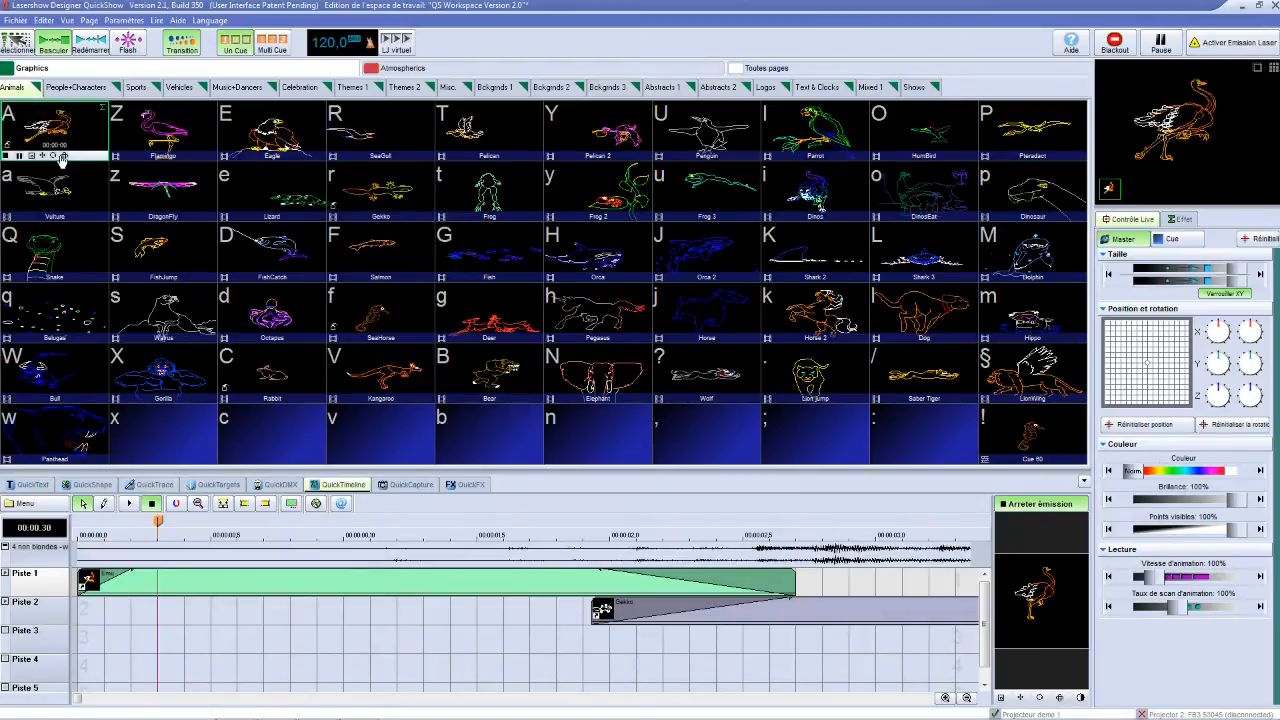
{"action": "right_click", "coordinate": [44, 123]}
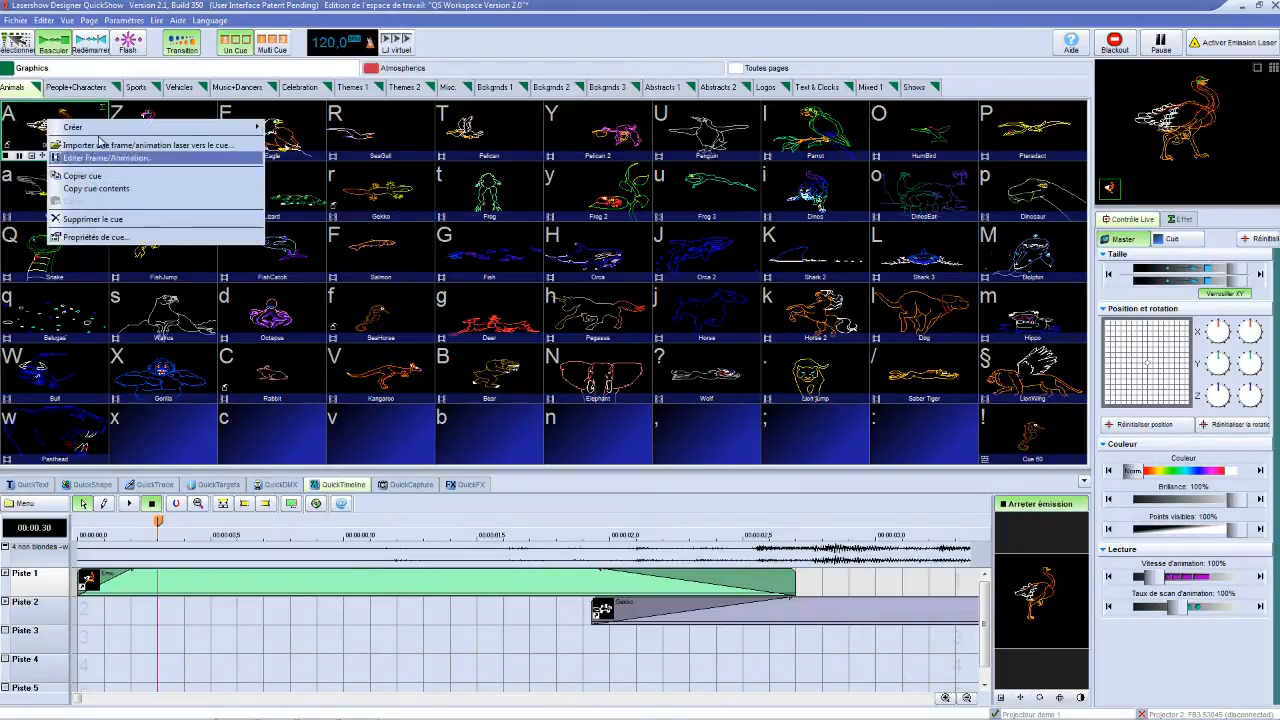
{"action": "left_click", "coordinate": [110, 159]}
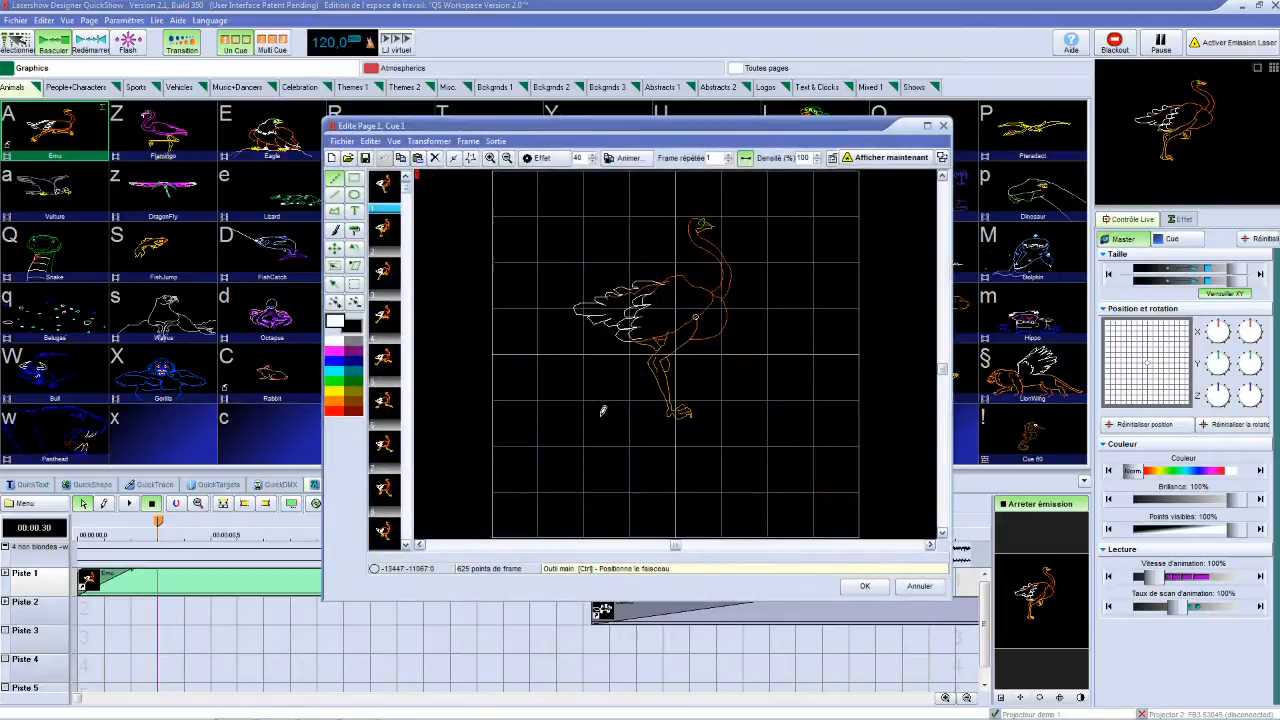
{"action": "left_click", "coordinate": [332, 160]}
{"action": "left_click", "coordinate": [356, 211]}
{"action": "left_click", "coordinate": [551, 306]}
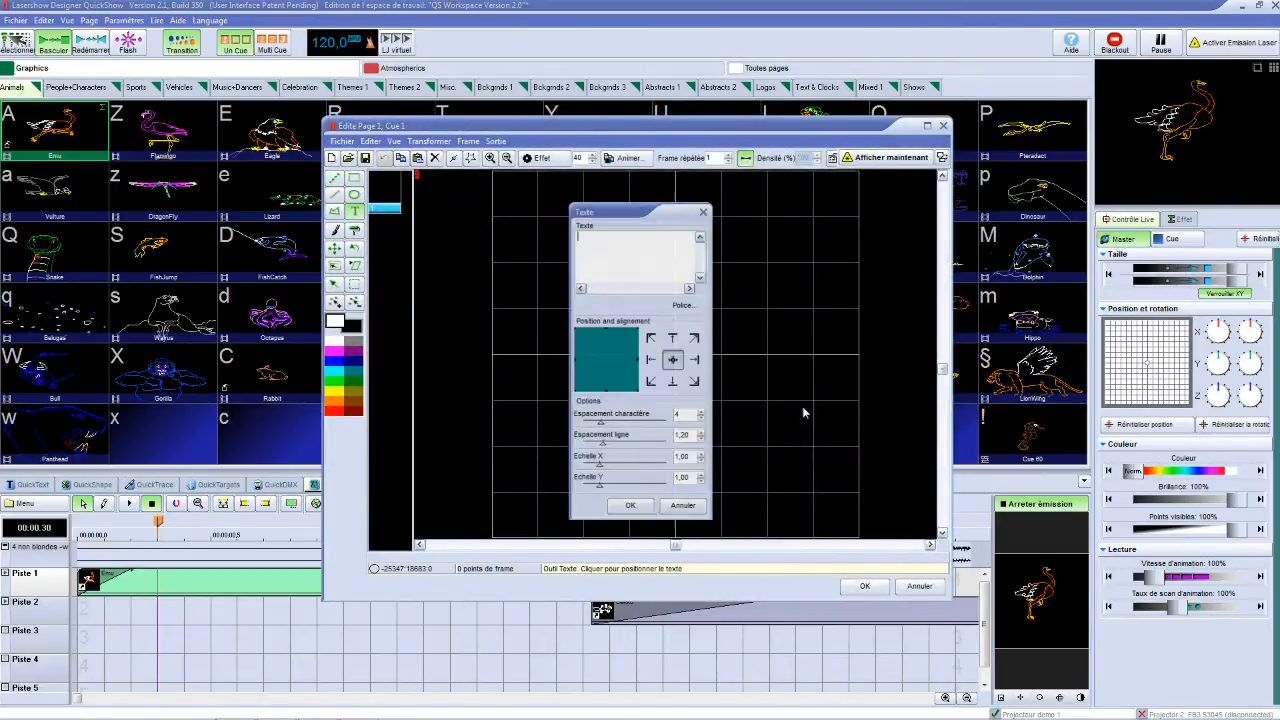
{"action": "type", "text": "coucou"}
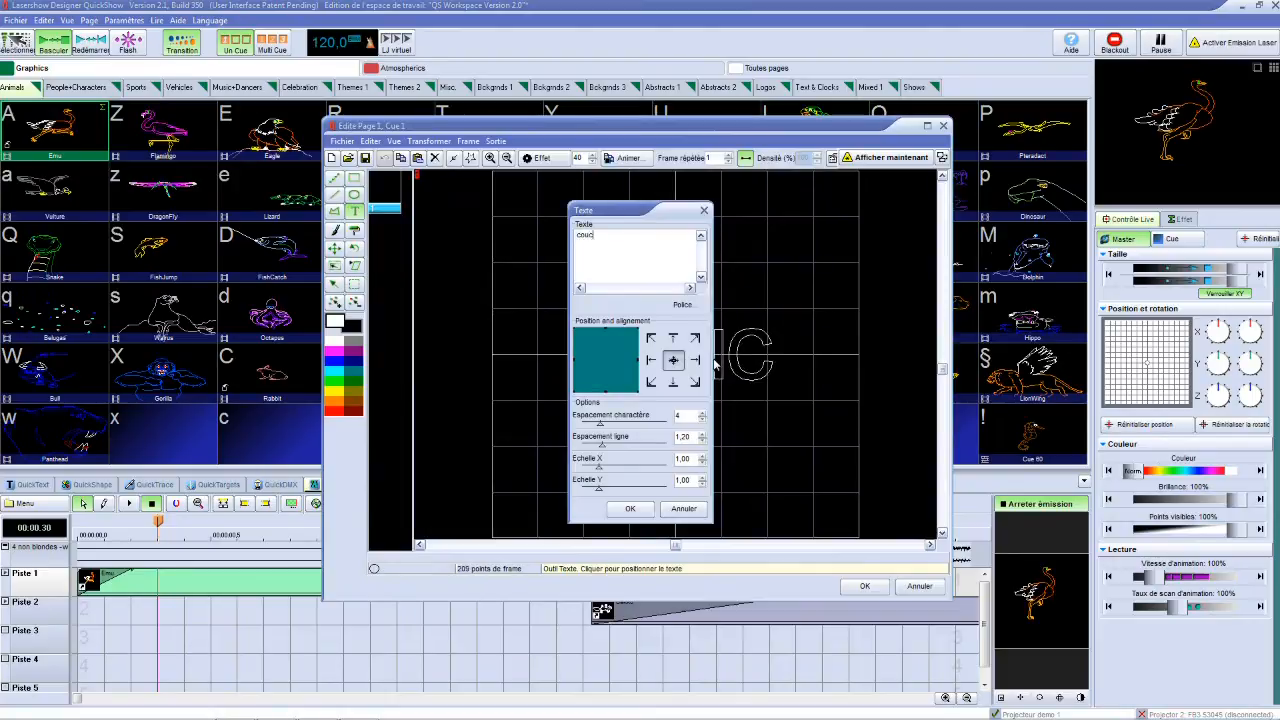
{"action": "left_click", "coordinate": [630, 509]}
{"action": "left_click", "coordinate": [864, 586]}
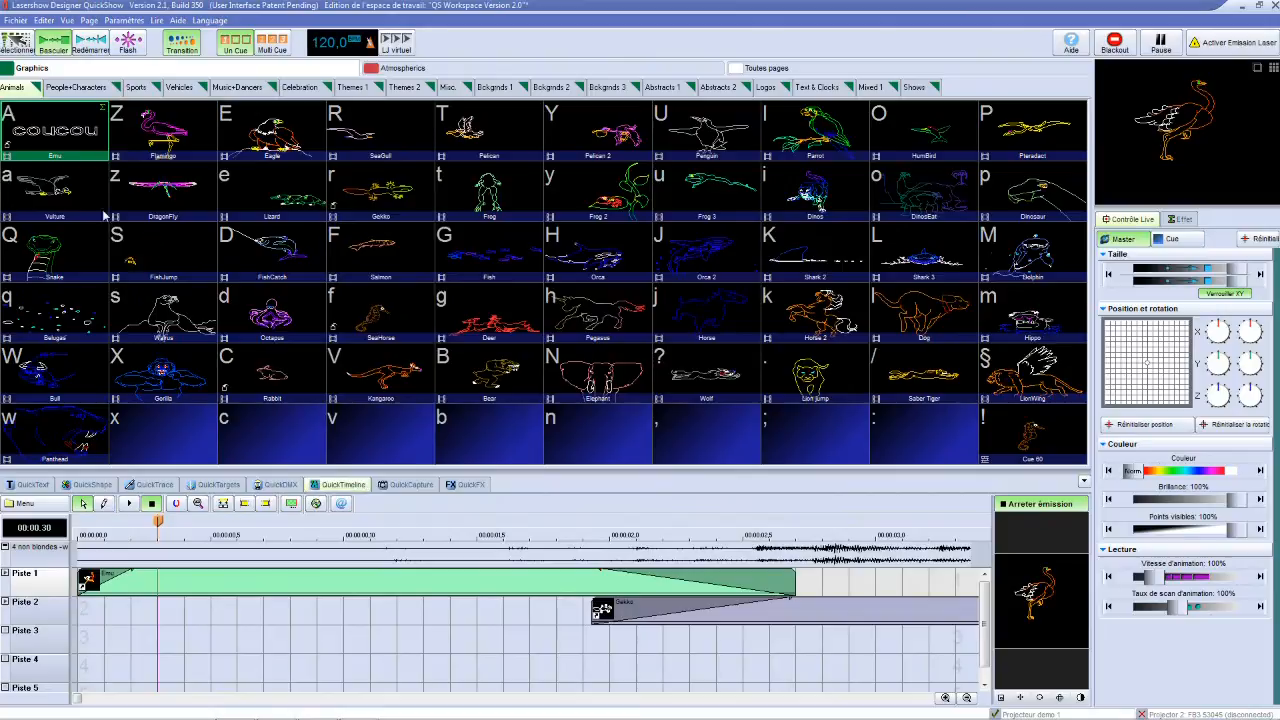
Display the edited Emu cue live and play the timeline to check the event linked to it
{"action": "left_click", "coordinate": [78, 146]}
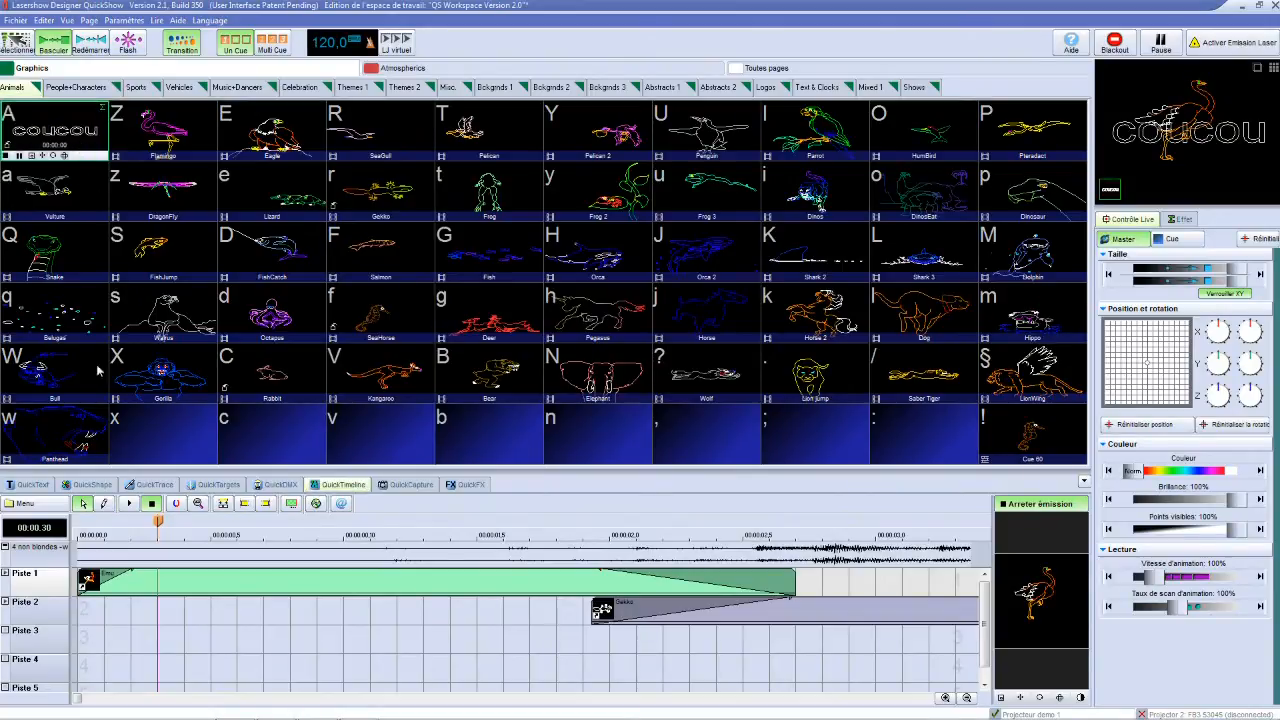
{"action": "left_click", "coordinate": [133, 504]}
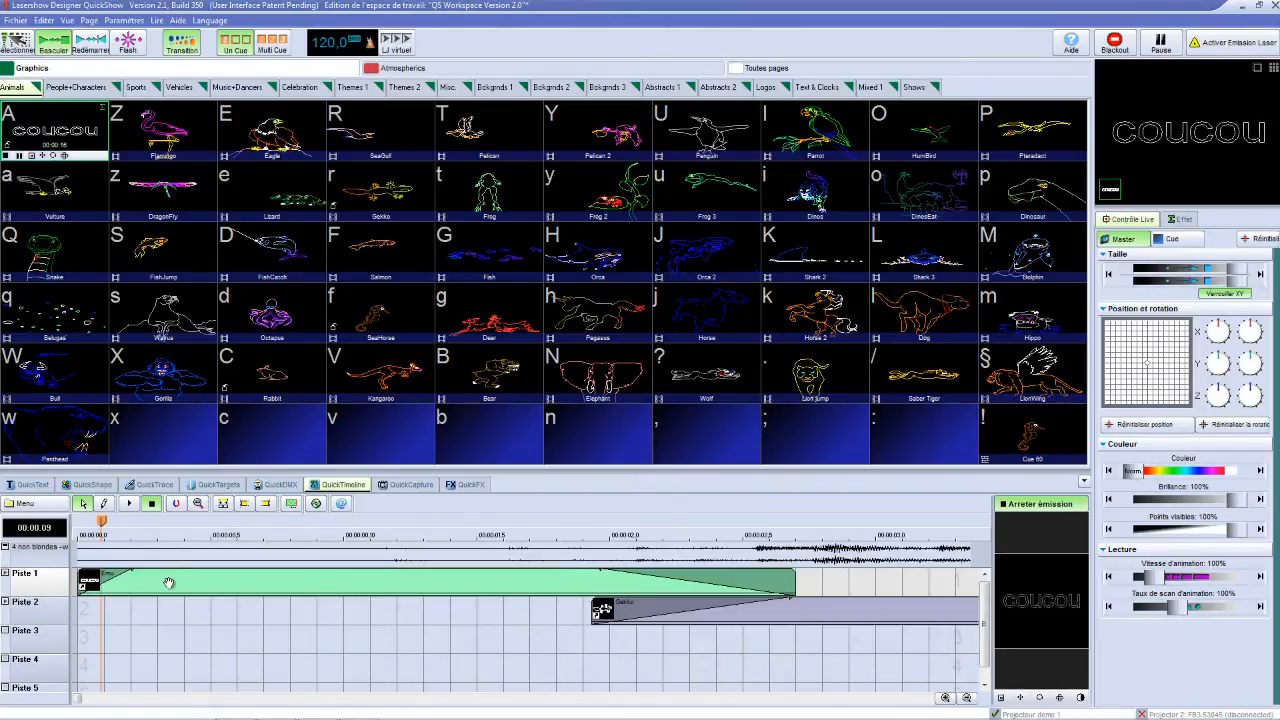
Convert the Gekko event on track 2 to a local cue, and replace the Gekko grid cue's animation with a large ellipse
{"action": "right_click", "coordinate": [689, 609]}
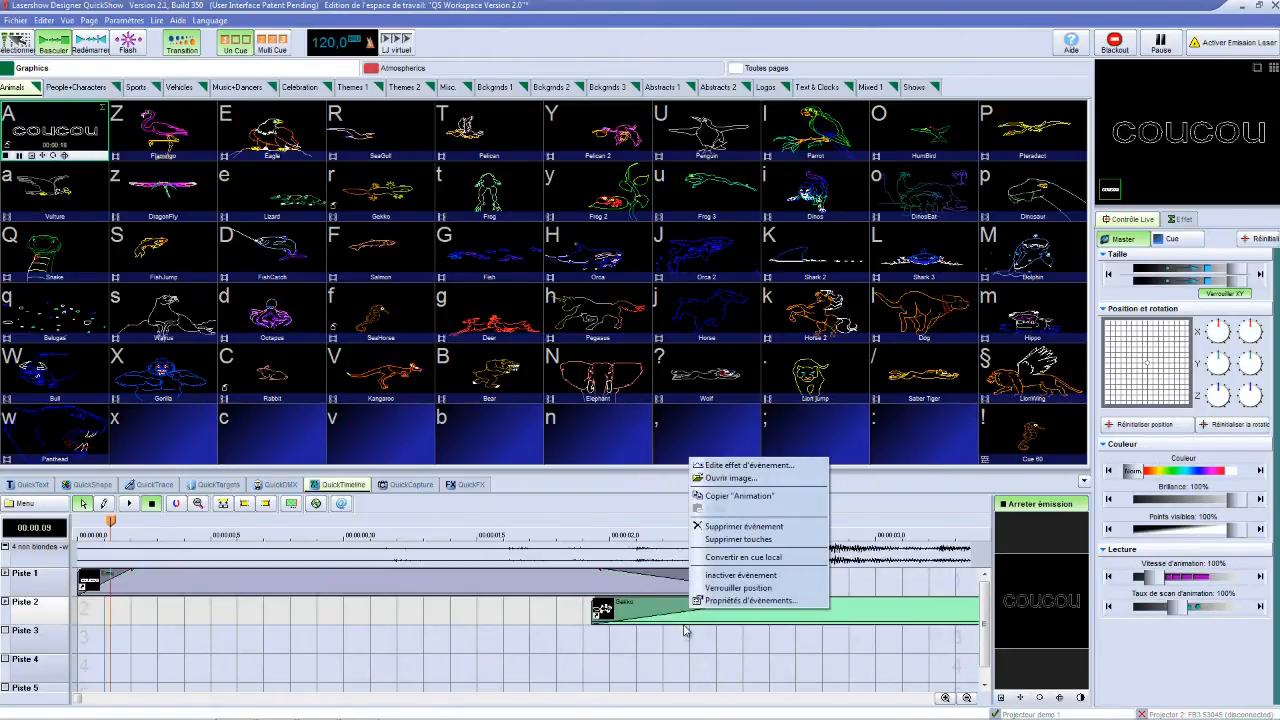
{"action": "left_click", "coordinate": [763, 565]}
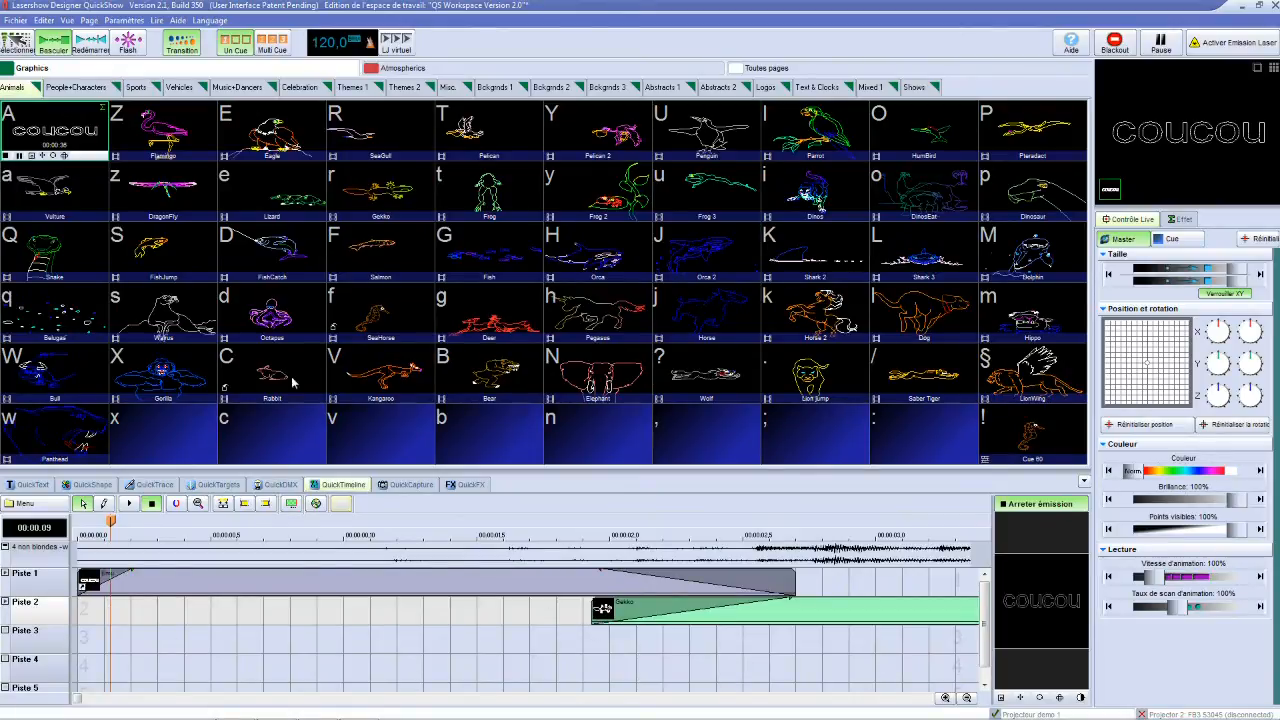
{"action": "right_click", "coordinate": [362, 184]}
{"action": "left_click", "coordinate": [420, 245]}
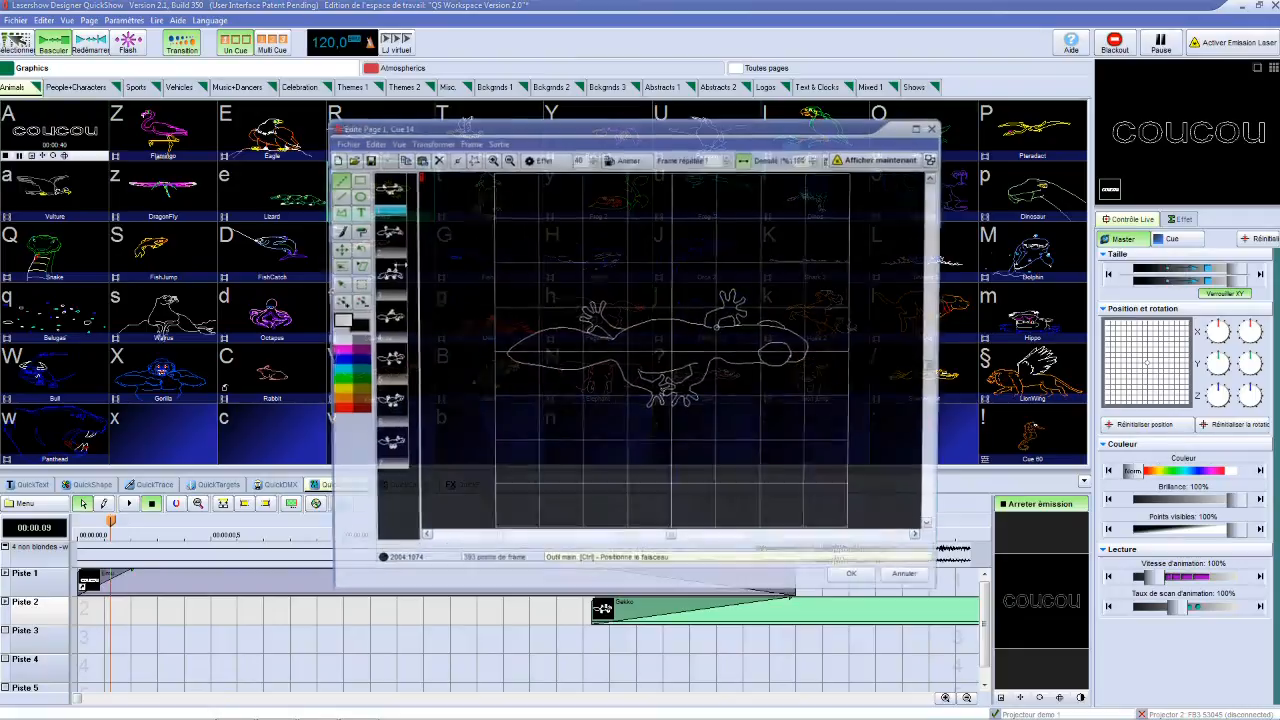
{"action": "left_click", "coordinate": [333, 160]}
{"action": "left_click", "coordinate": [354, 194]}
{"action": "left_click_drag", "start_coordinate": [581, 253], "coordinate": [772, 452]}
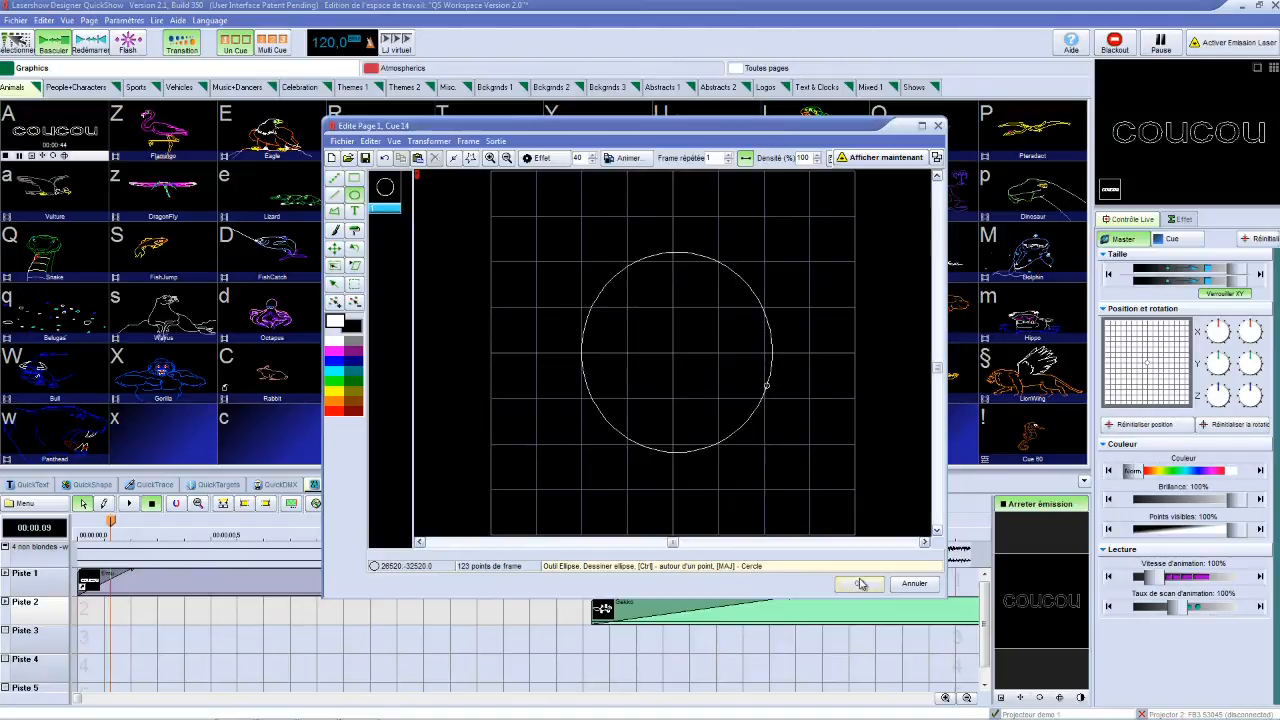
{"action": "left_click", "coordinate": [860, 583]}
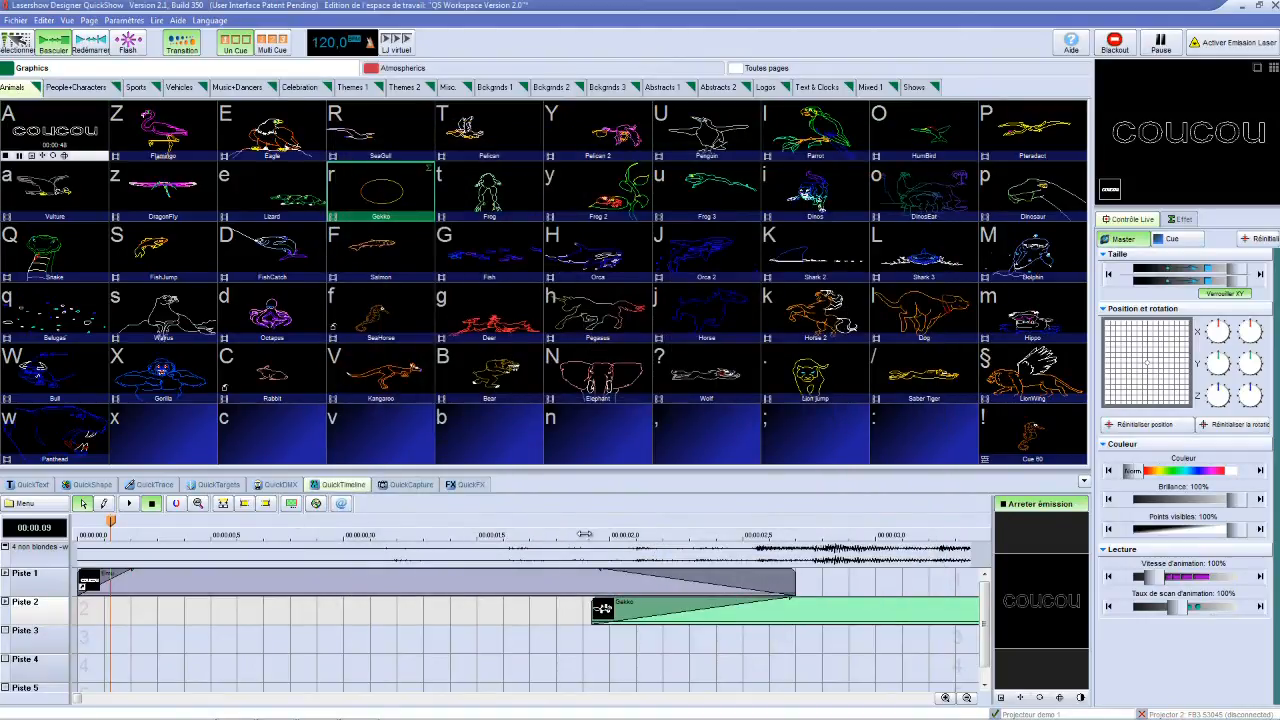
Place Cue 02 from the Fans of Beams page of Atmospherics on track 3, starting at about 1.3 s
{"action": "left_click_drag", "start_coordinate": [556, 562], "coordinate": [515, 528]}
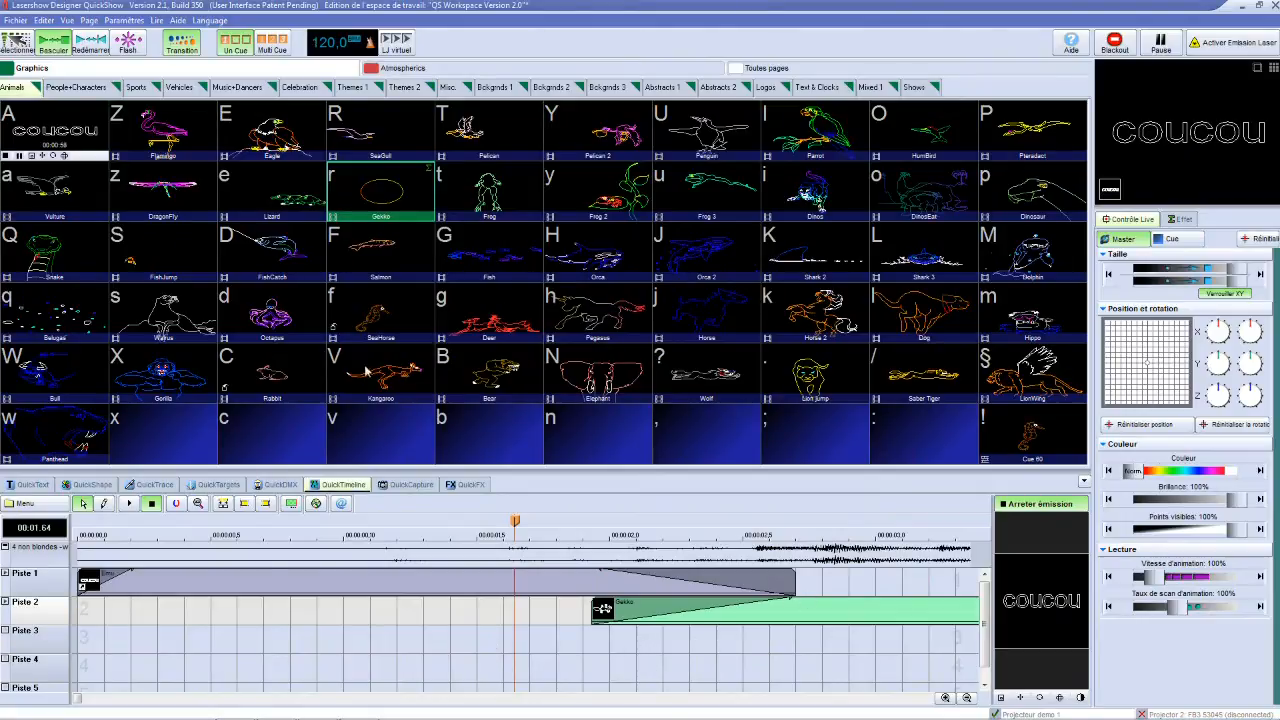
{"action": "left_click", "coordinate": [355, 88]}
{"action": "left_click", "coordinate": [448, 88]}
{"action": "left_click", "coordinate": [560, 88]}
{"action": "left_click", "coordinate": [530, 66]}
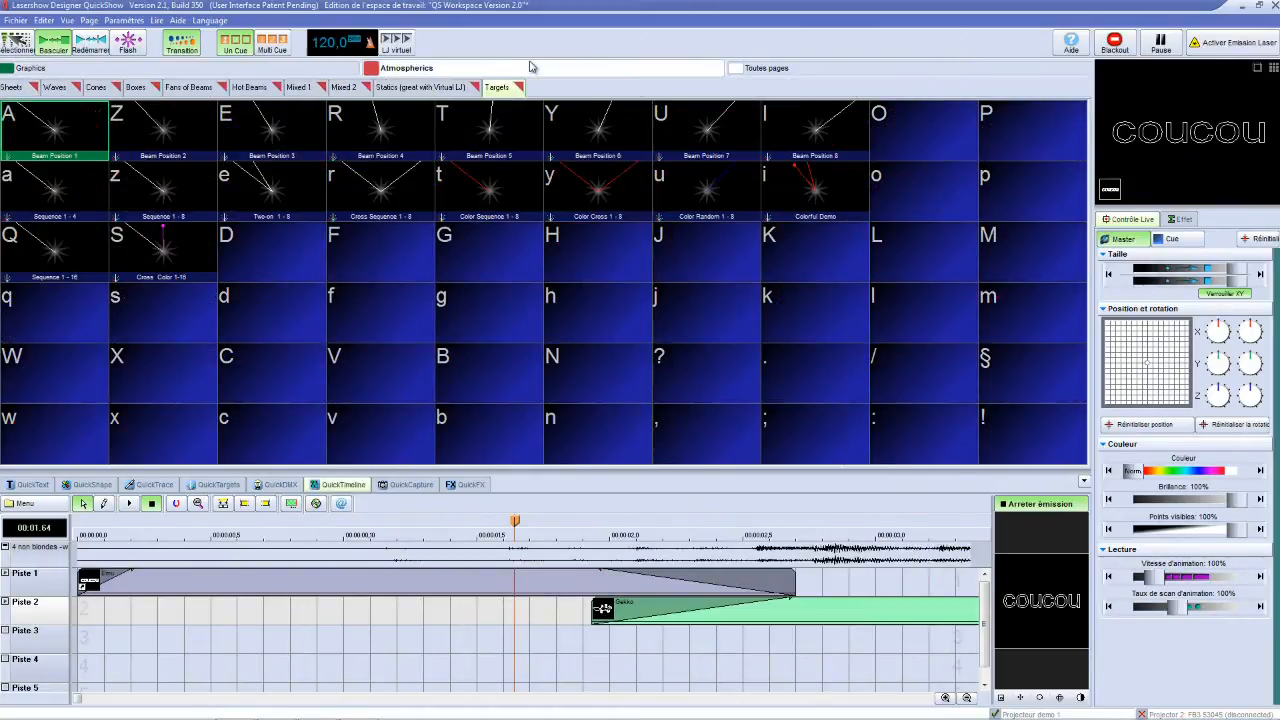
{"action": "left_click", "coordinate": [245, 88]}
{"action": "left_click", "coordinate": [184, 88]}
{"action": "left_click_drag", "start_coordinate": [157, 131], "coordinate": [430, 642]}
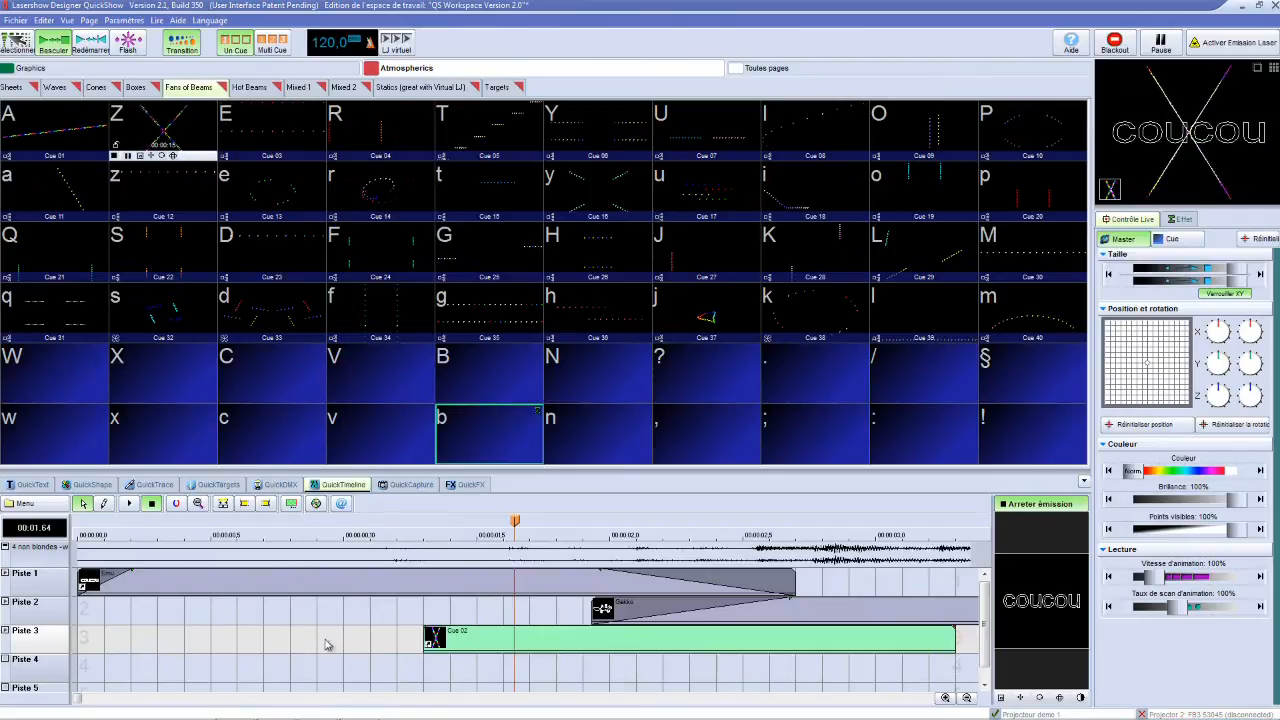
Open the file browser from an empty part of track 2, examine the supported file formats, and cancel
{"action": "left_click", "coordinate": [391, 617]}
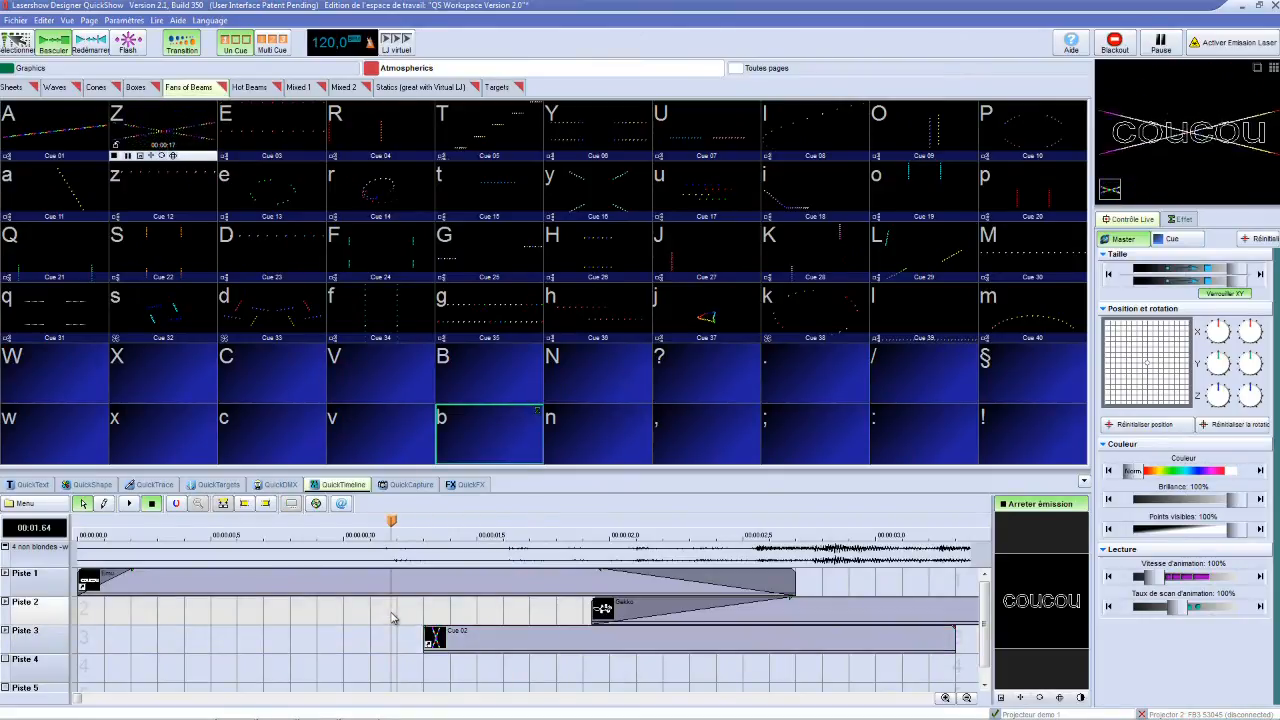
{"action": "double_click", "coordinate": [423, 617]}
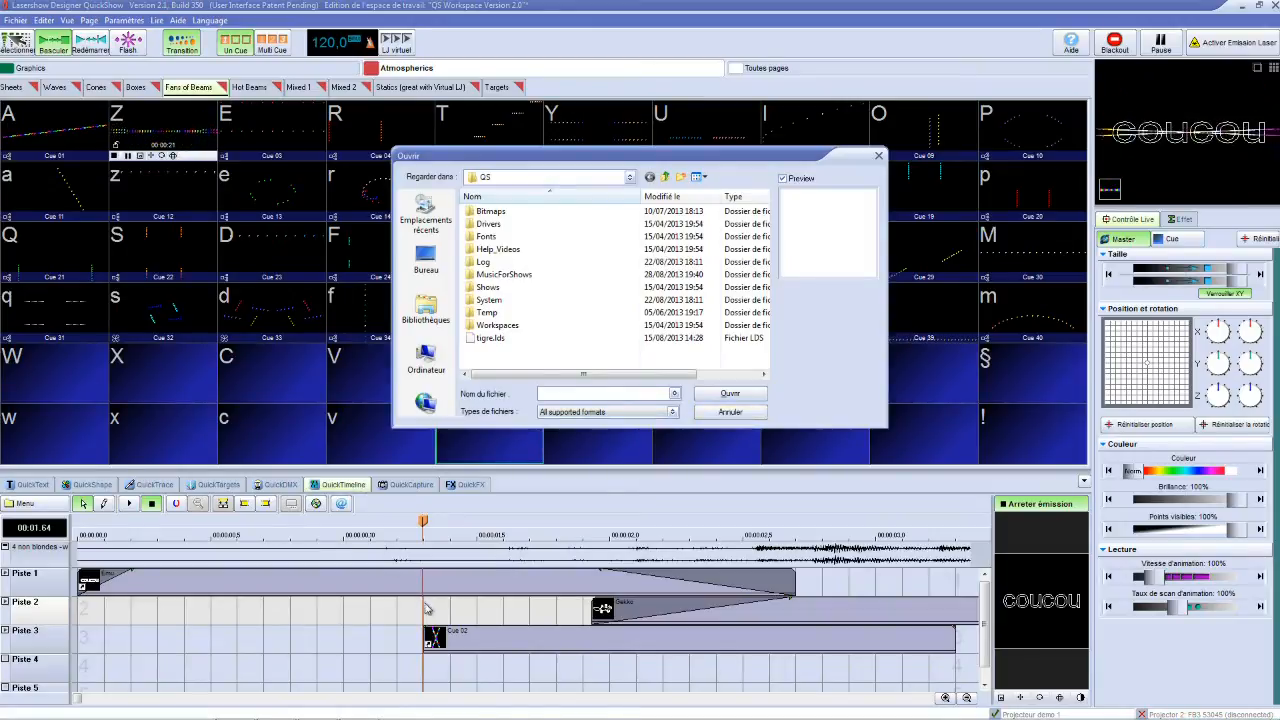
{"action": "left_click", "coordinate": [730, 412]}
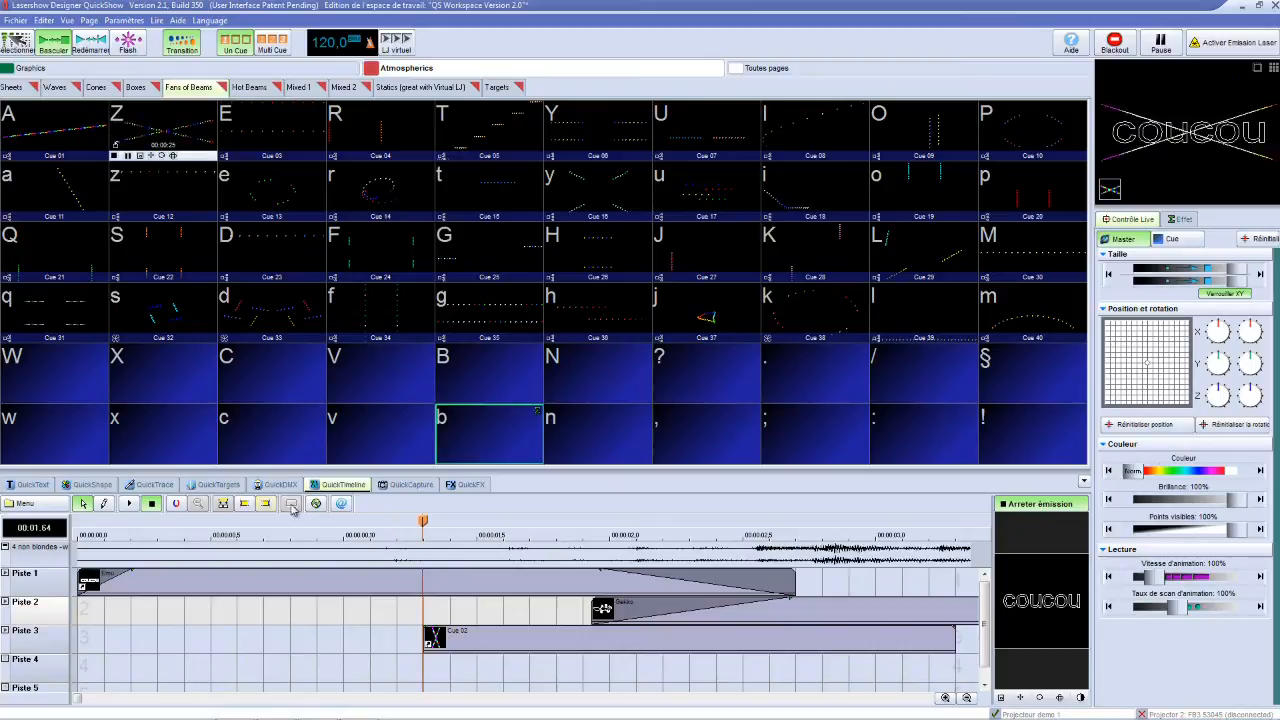
{"action": "double_click", "coordinate": [425, 618]}
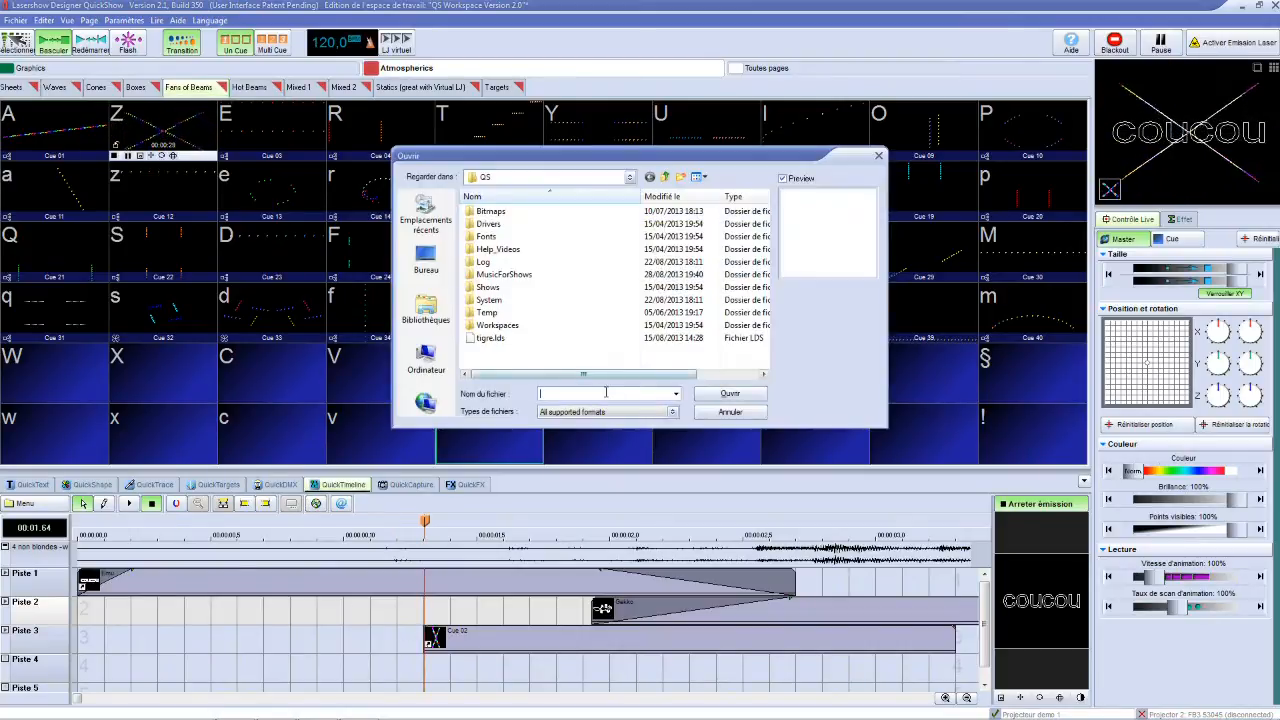
{"action": "left_click", "coordinate": [553, 413]}
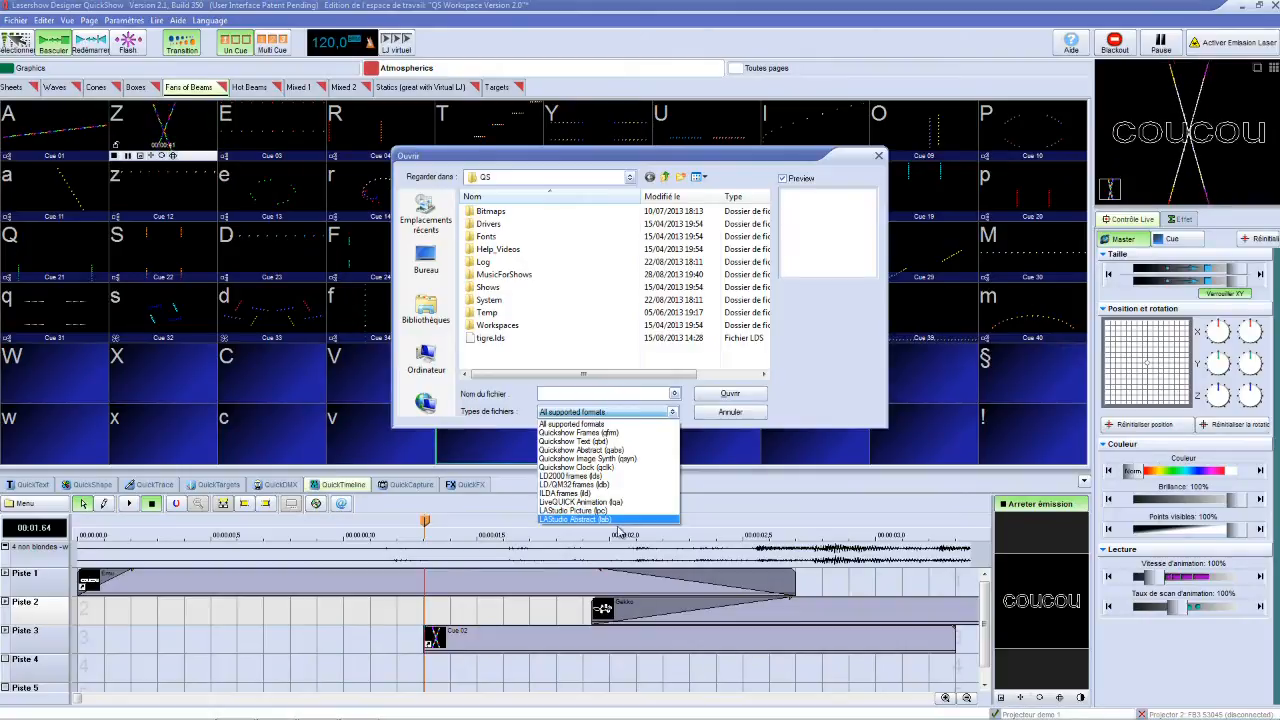
{"action": "left_click", "coordinate": [802, 384]}
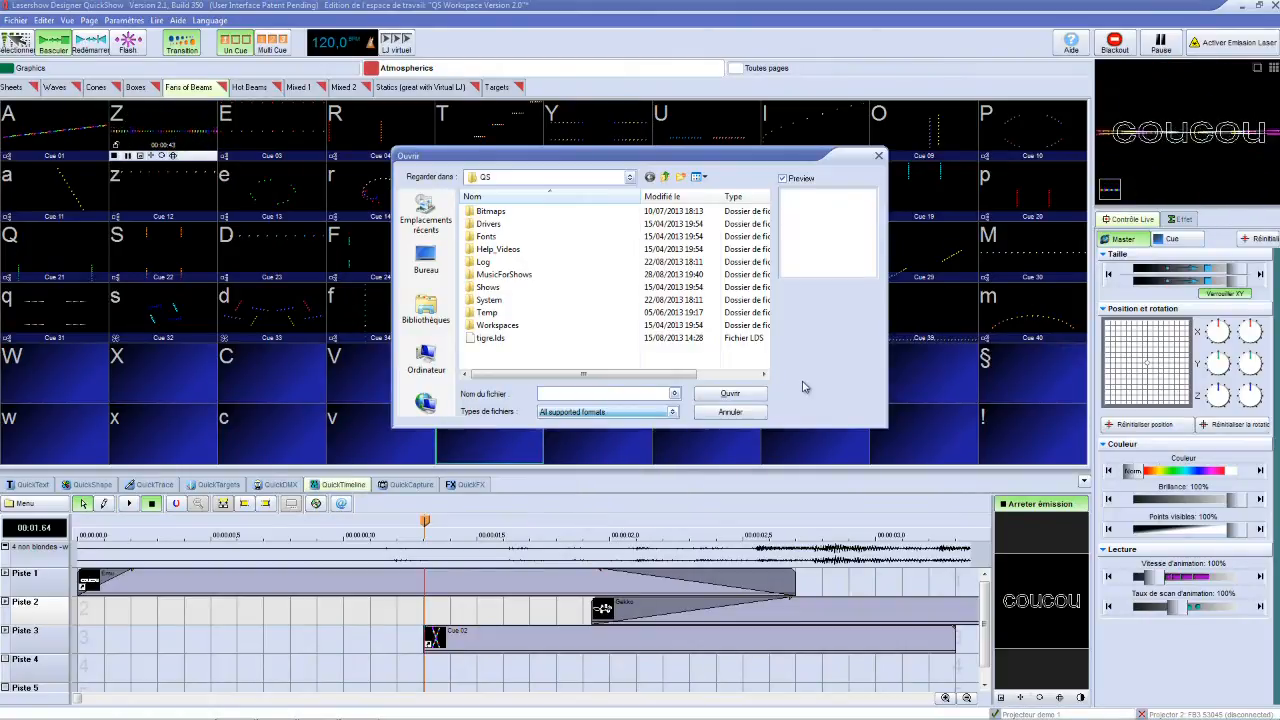
{"action": "left_click", "coordinate": [746, 417]}
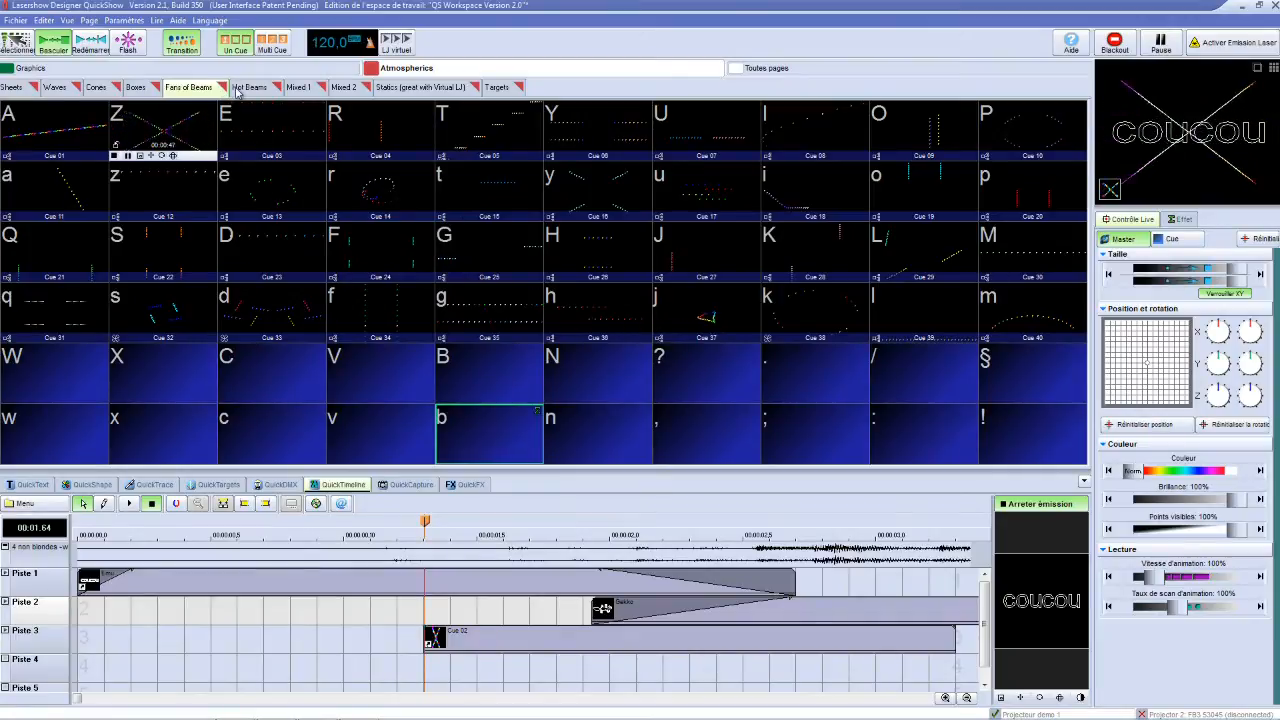
Display Cue 04 from the Cones page of Atmospherics and copy its cue contents
{"action": "left_click", "coordinate": [96, 87]}
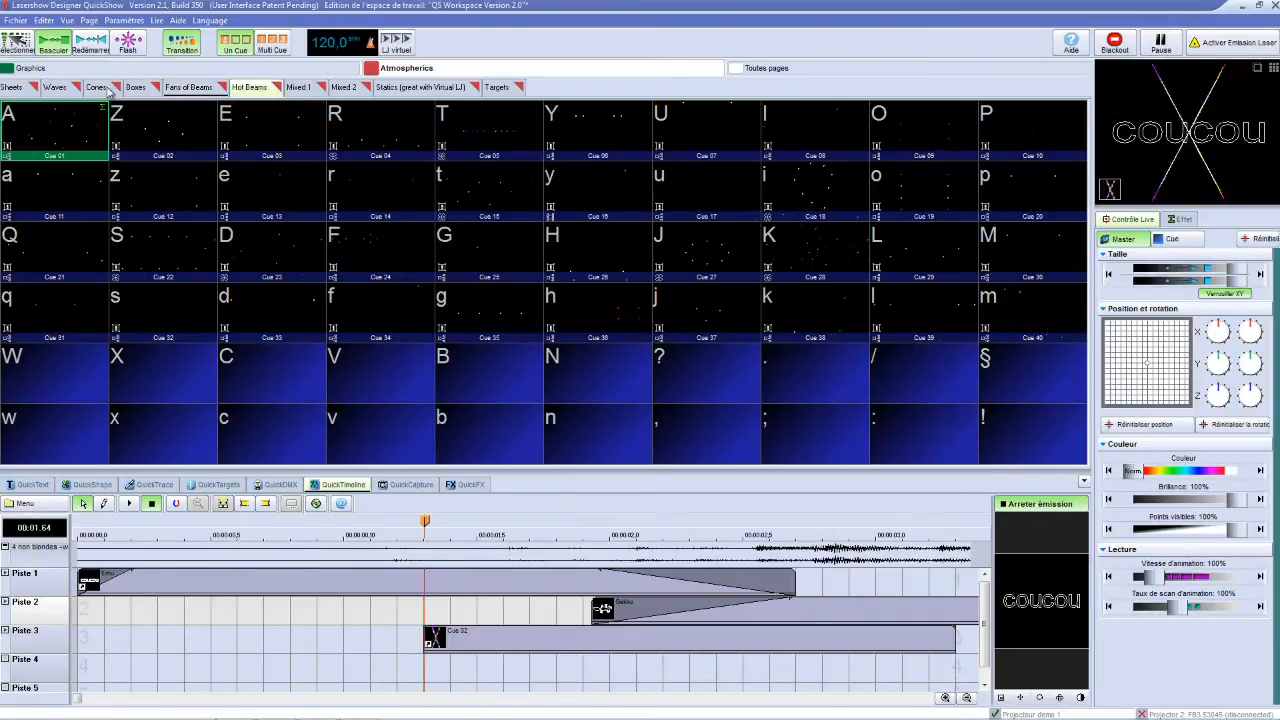
{"action": "left_click", "coordinate": [372, 131]}
{"action": "right_click", "coordinate": [374, 131]}
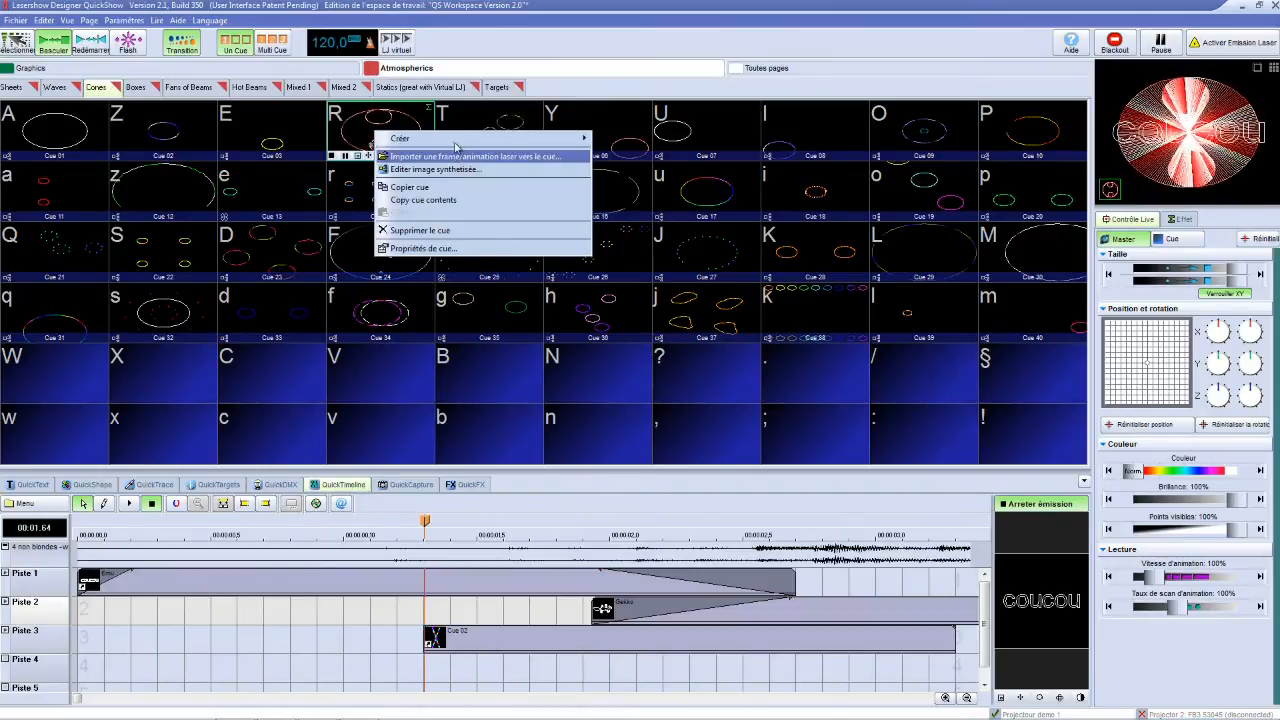
{"action": "left_click", "coordinate": [458, 204]}
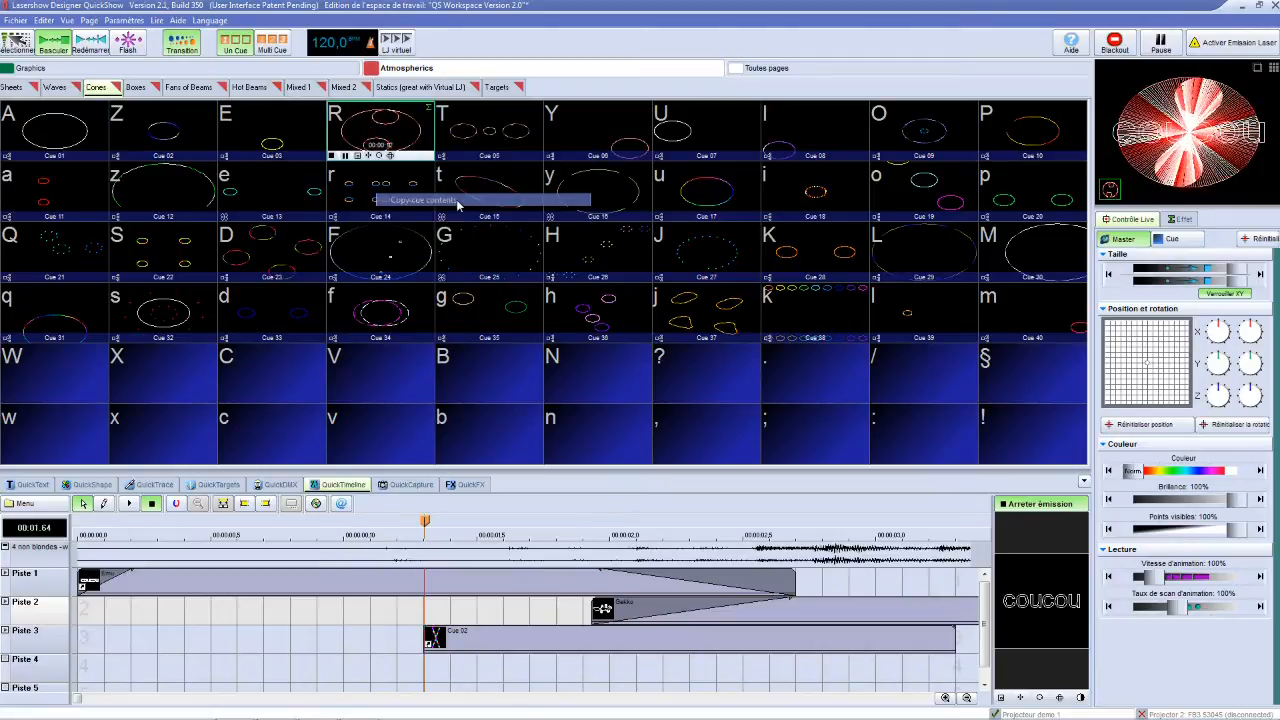
Examine the image properties of Cue 35 on the Cones page, and close them without changes
{"action": "right_click", "coordinate": [500, 305]}
{"action": "left_click", "coordinate": [586, 422]}
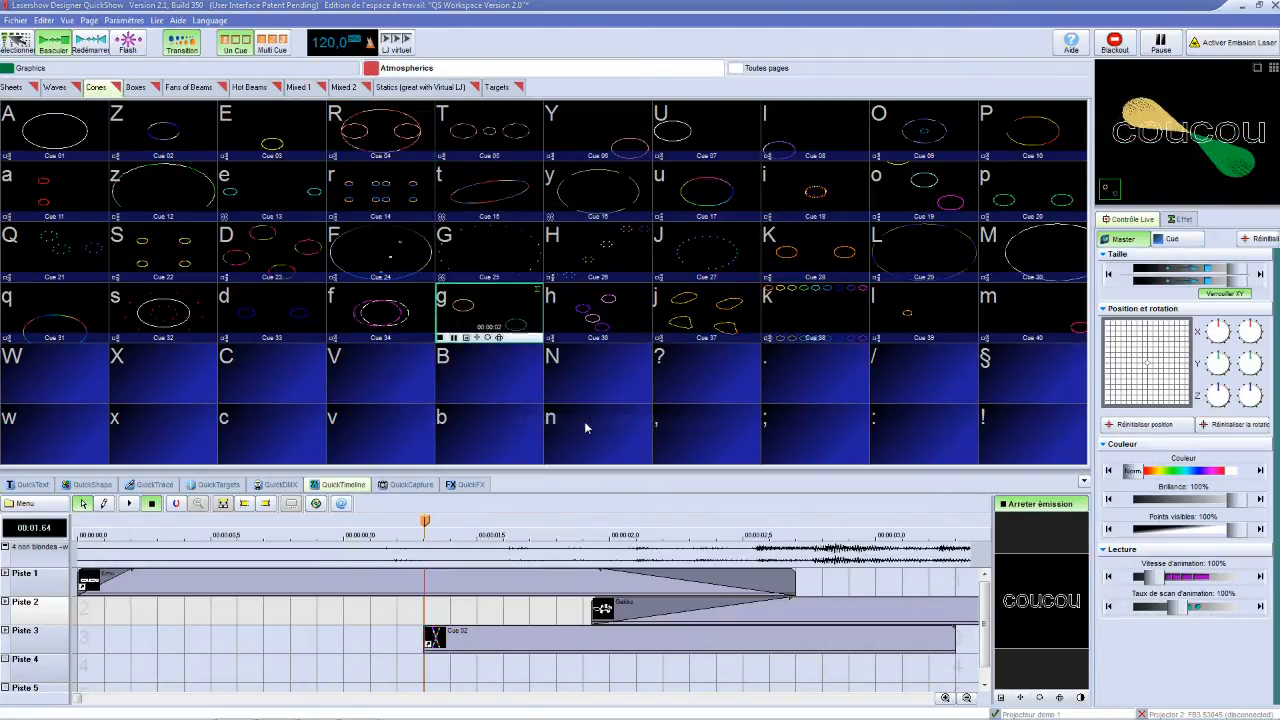
{"action": "left_click", "coordinate": [570, 242]}
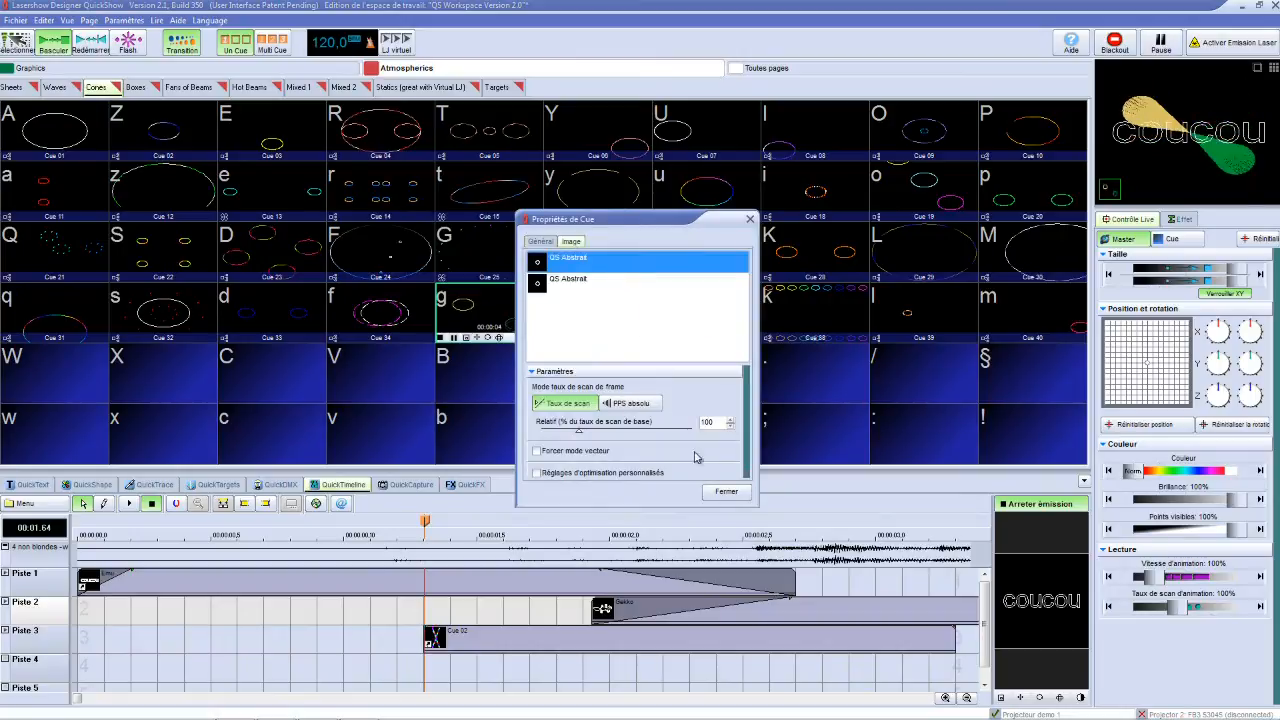
{"action": "left_click", "coordinate": [726, 491]}
Start a new abstract in the empty comma-key cue on the Cones page
{"action": "right_click", "coordinate": [389, 316]}
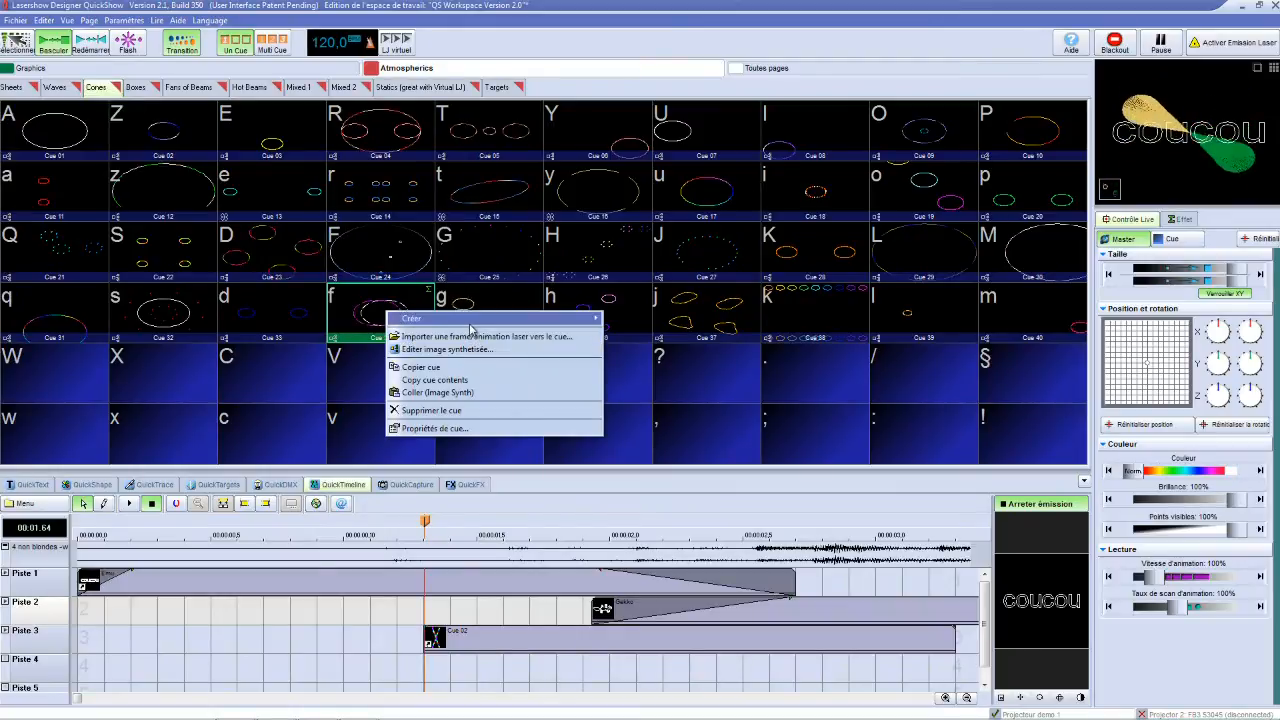
{"action": "mouse_move", "coordinate": [471, 329]}
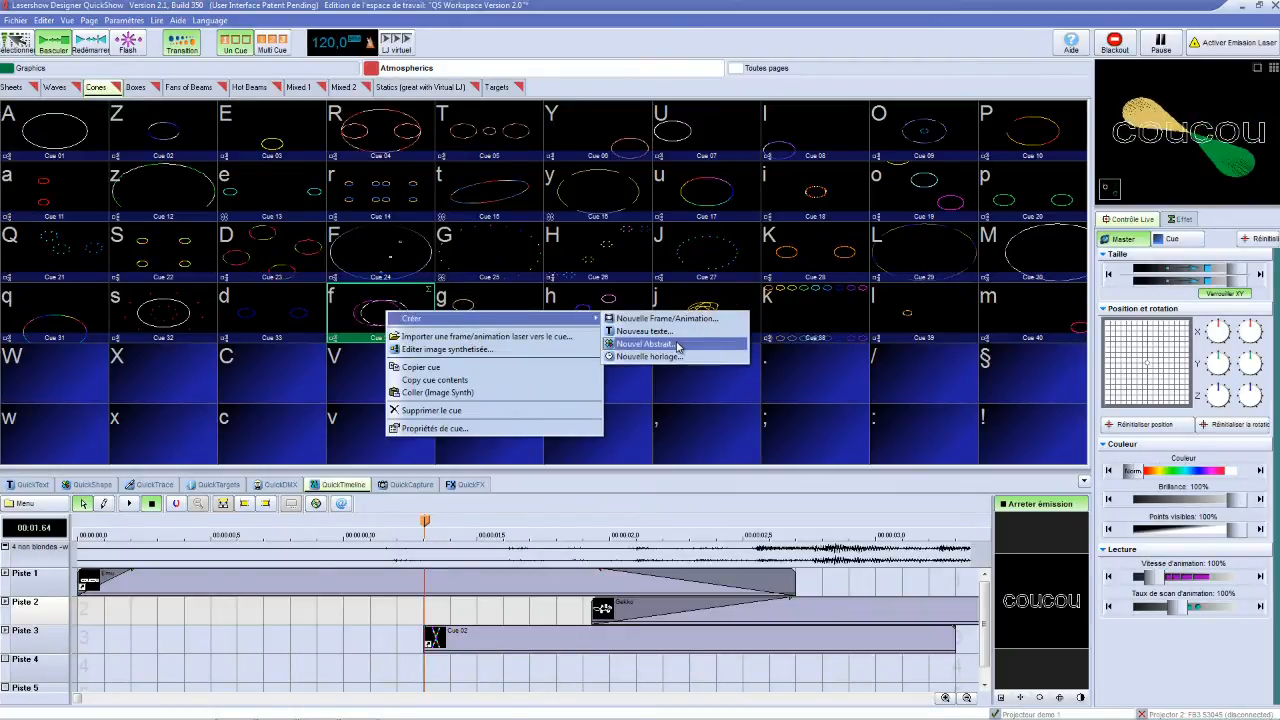
{"action": "right_click", "coordinate": [707, 424]}
{"action": "mouse_move", "coordinate": [786, 433]}
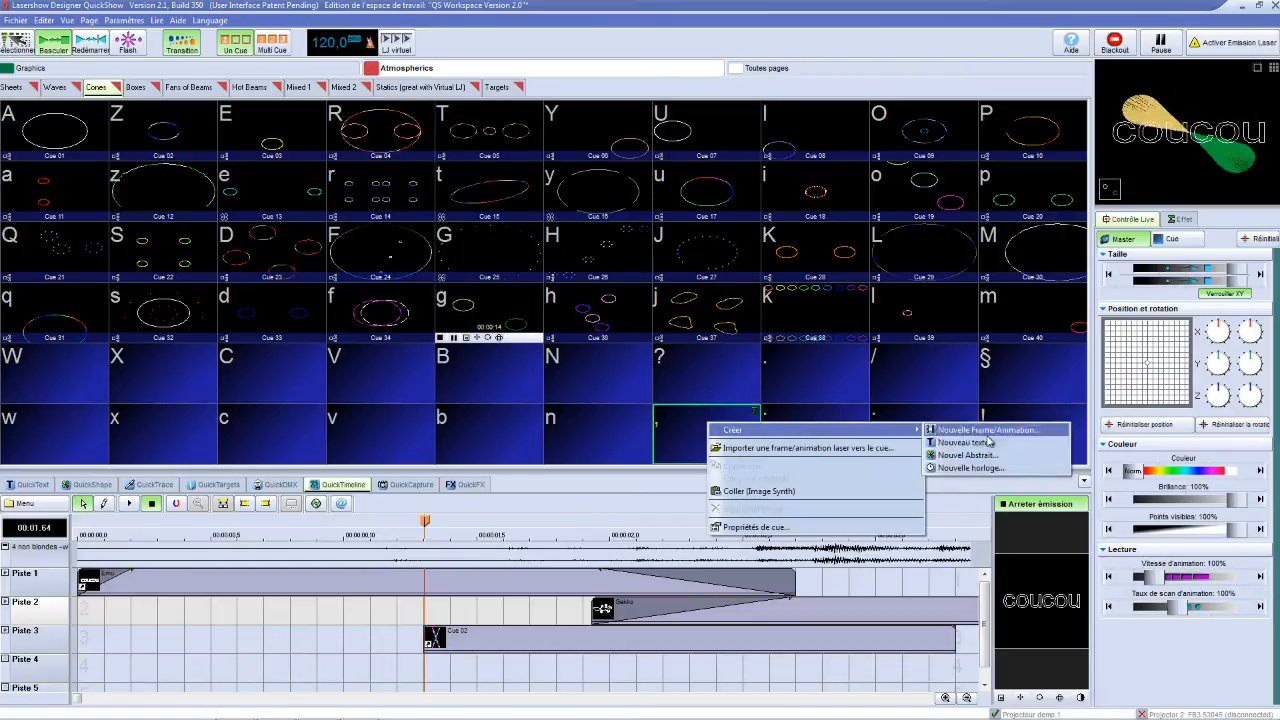
{"action": "left_click", "coordinate": [989, 458]}
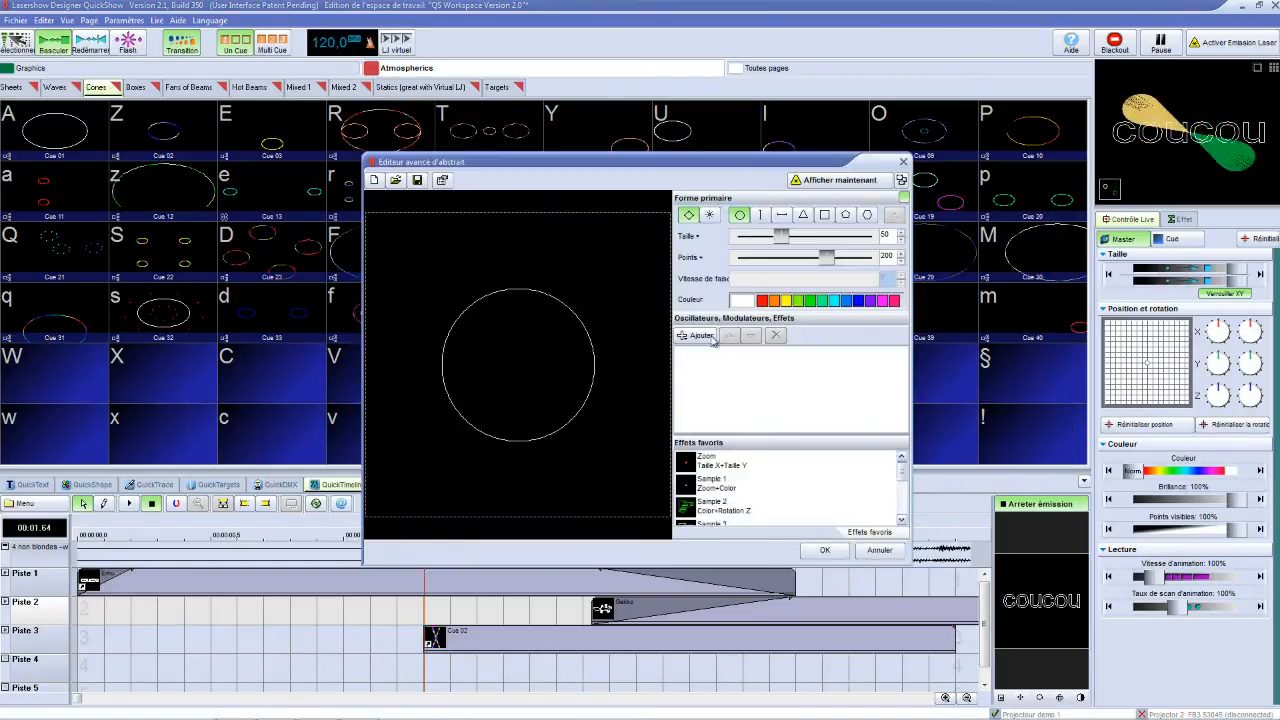
Shape the abstract as a vertical line of size 98 with 156 points, and add an X oscillator for horizontal waves
{"action": "left_click", "coordinate": [761, 215]}
{"action": "left_click_drag", "start_coordinate": [781, 236], "coordinate": [810, 259]}
{"action": "left_click", "coordinate": [698, 335]}
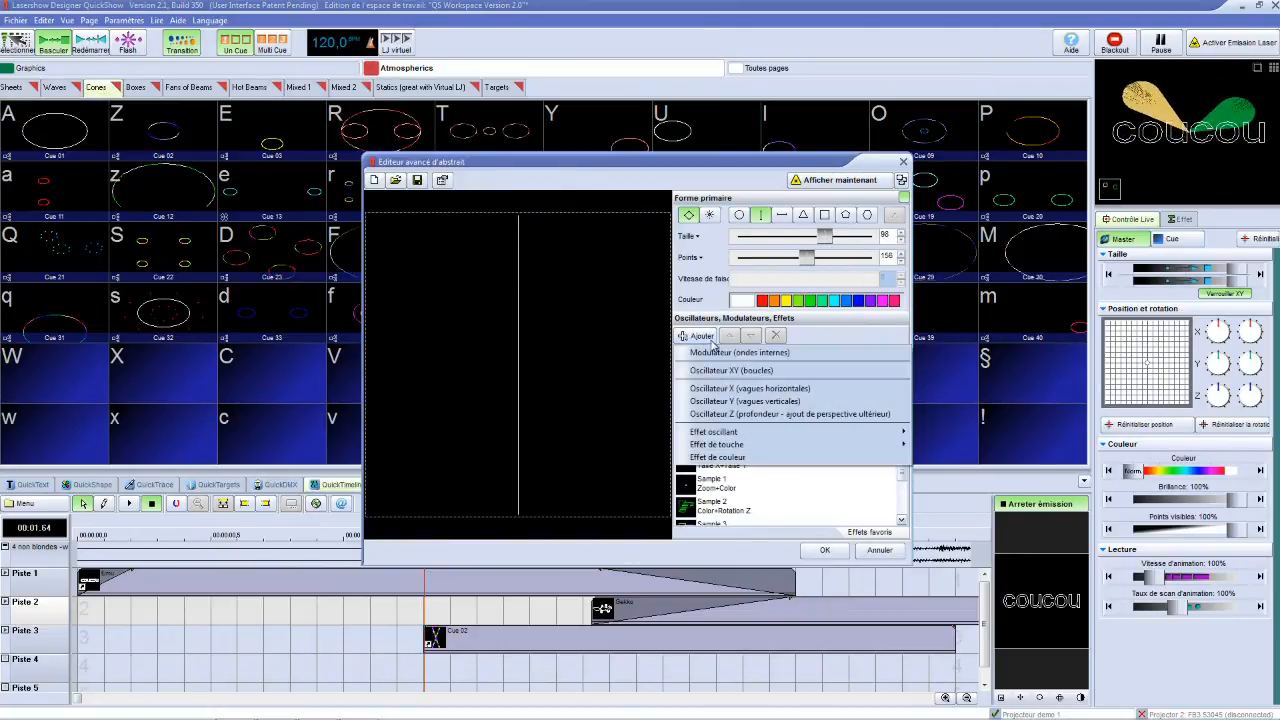
{"action": "left_click", "coordinate": [728, 389]}
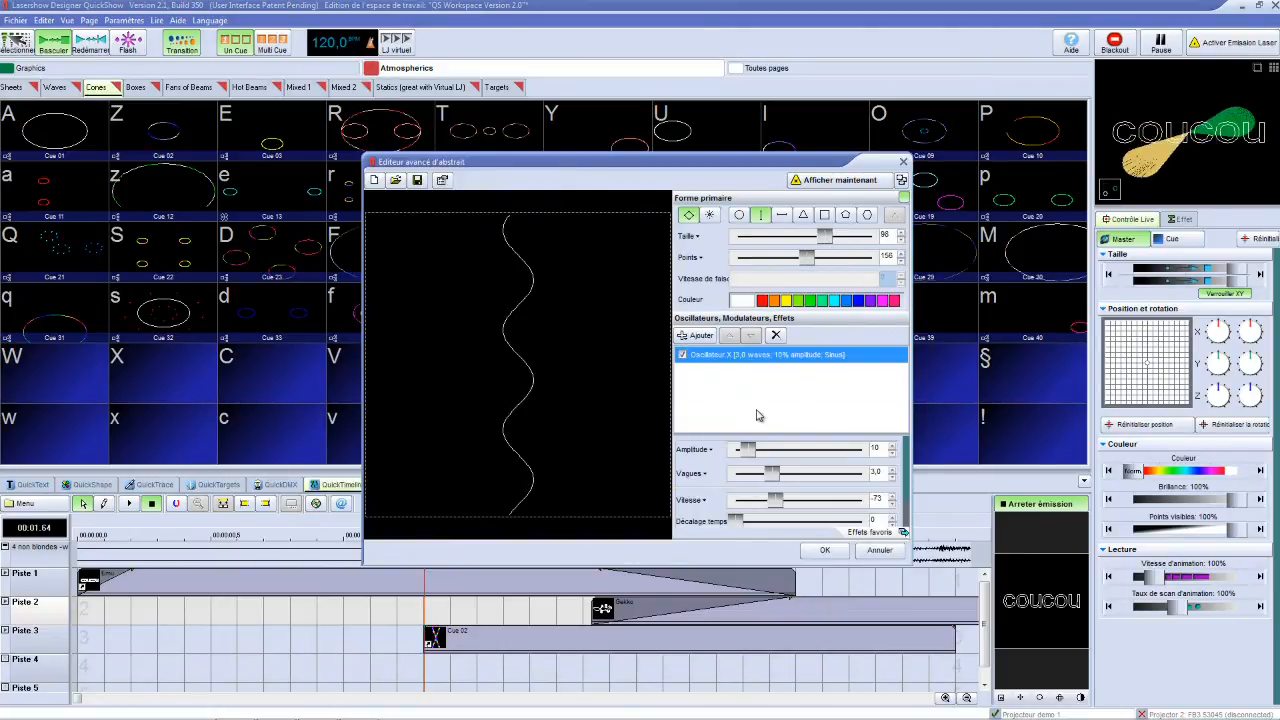
Save the abstract as test in the QS folder on the C: drive, and apply it to the cue
{"action": "left_click", "coordinate": [419, 181]}
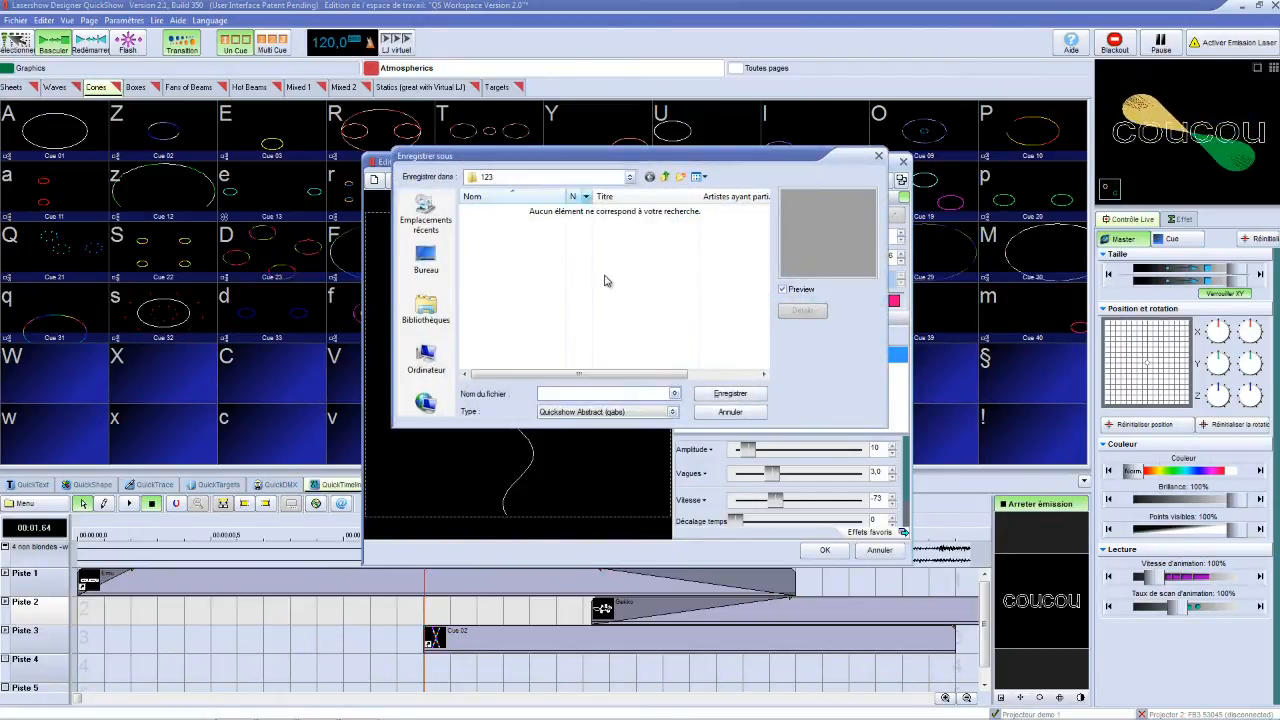
{"action": "left_click", "coordinate": [631, 178]}
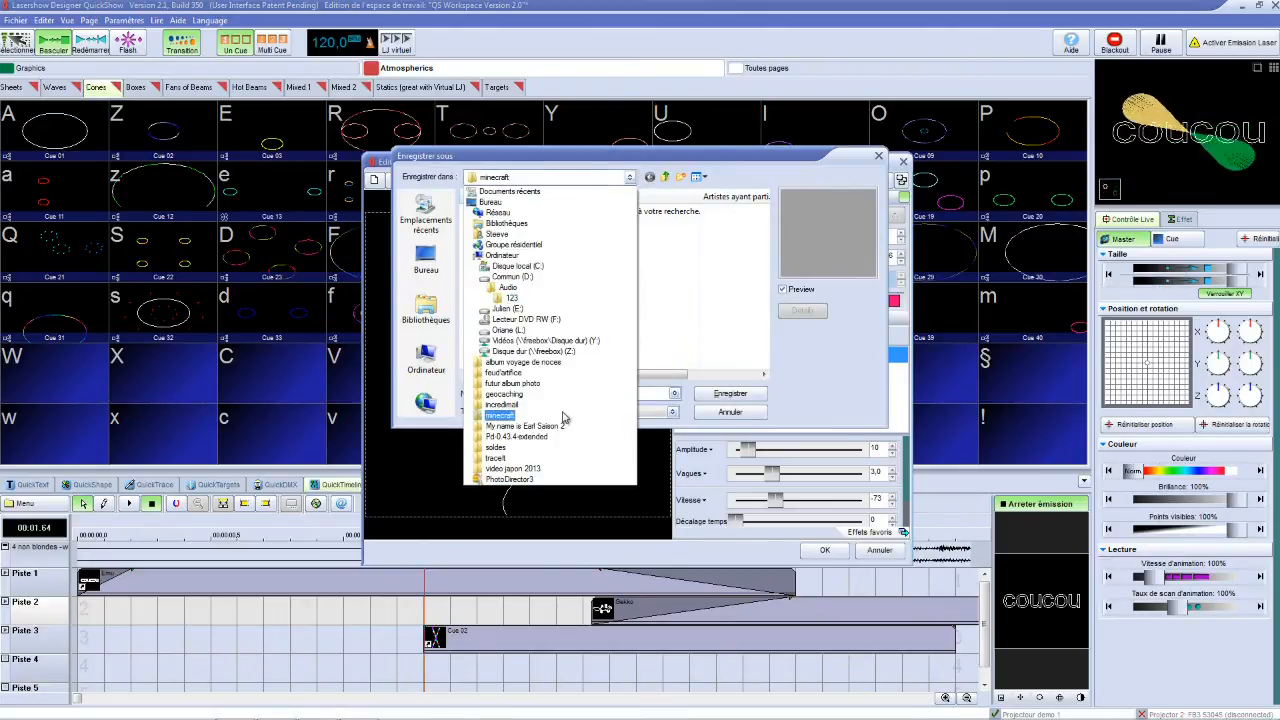
{"action": "left_click", "coordinate": [512, 266]}
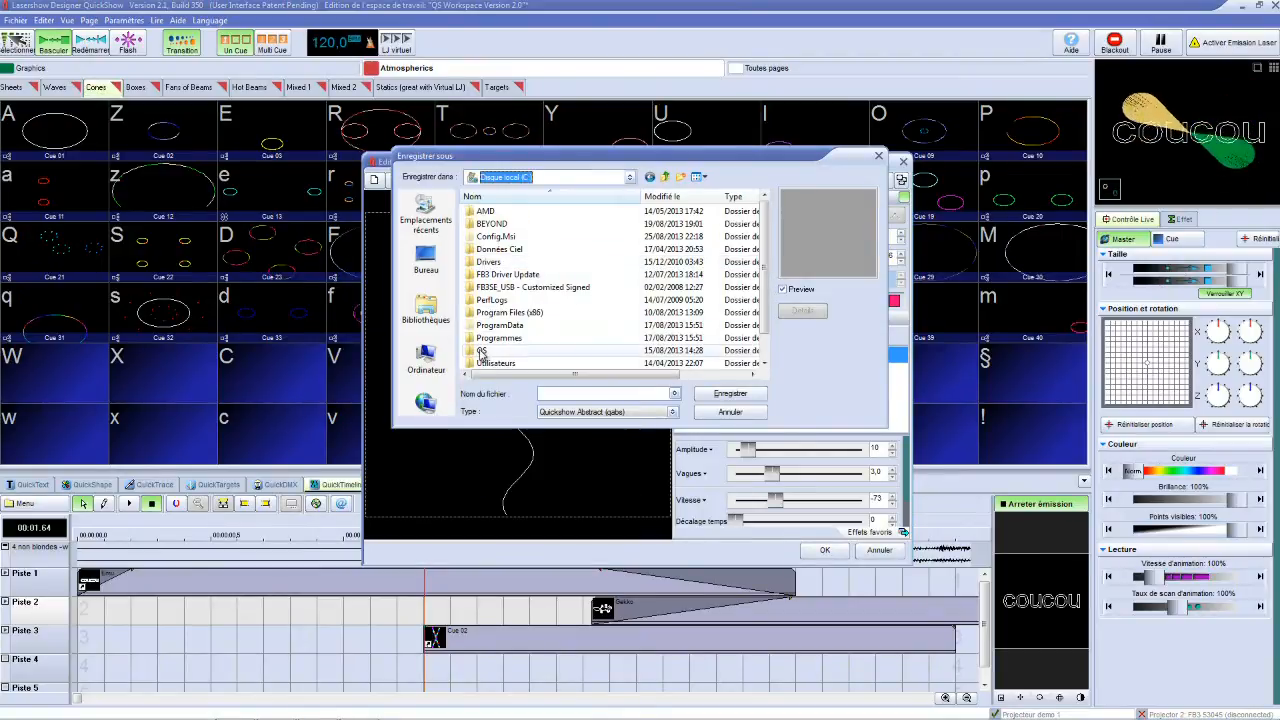
{"action": "double_click", "coordinate": [482, 350]}
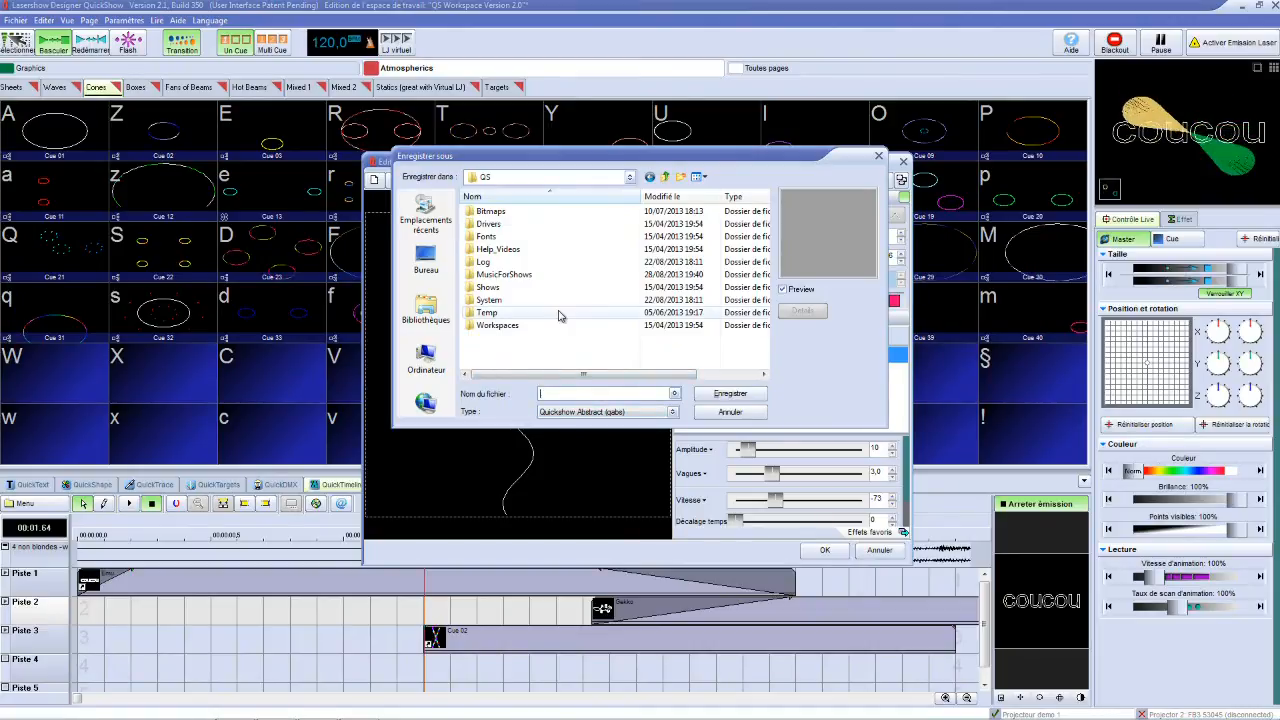
{"action": "type", "text": "test"}
{"action": "key", "text": "Return"}
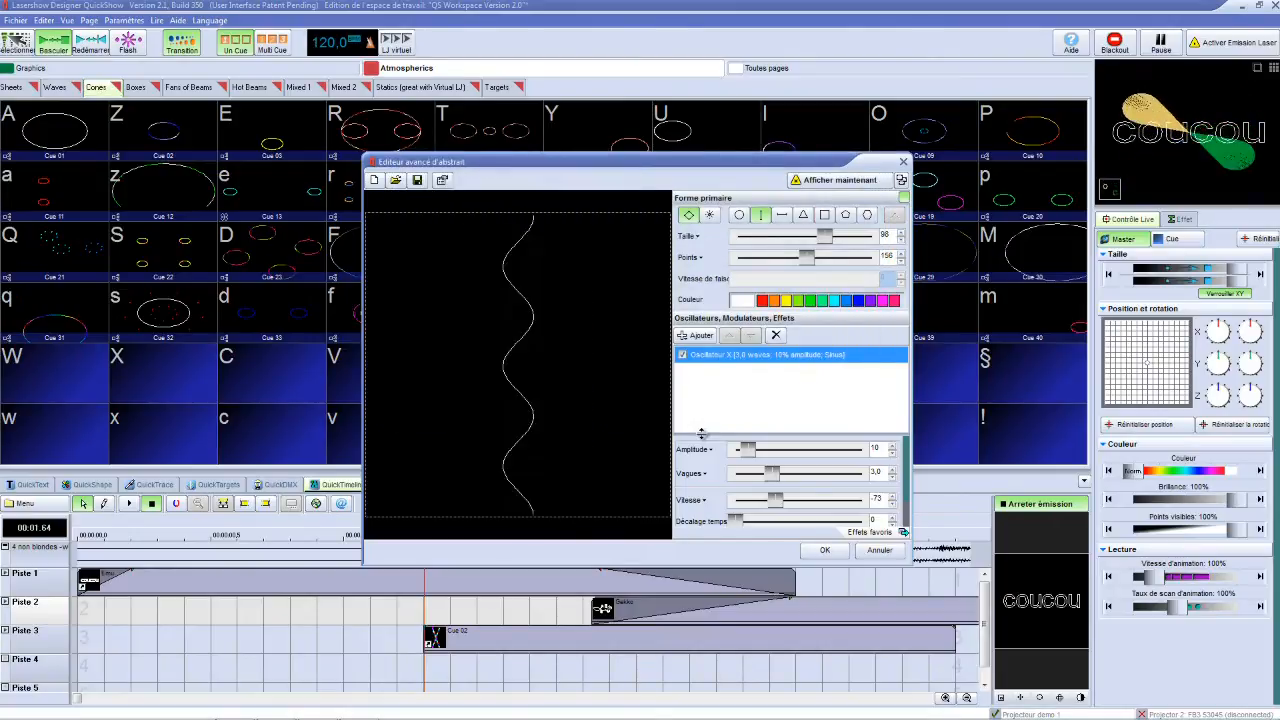
{"action": "left_click", "coordinate": [825, 550]}
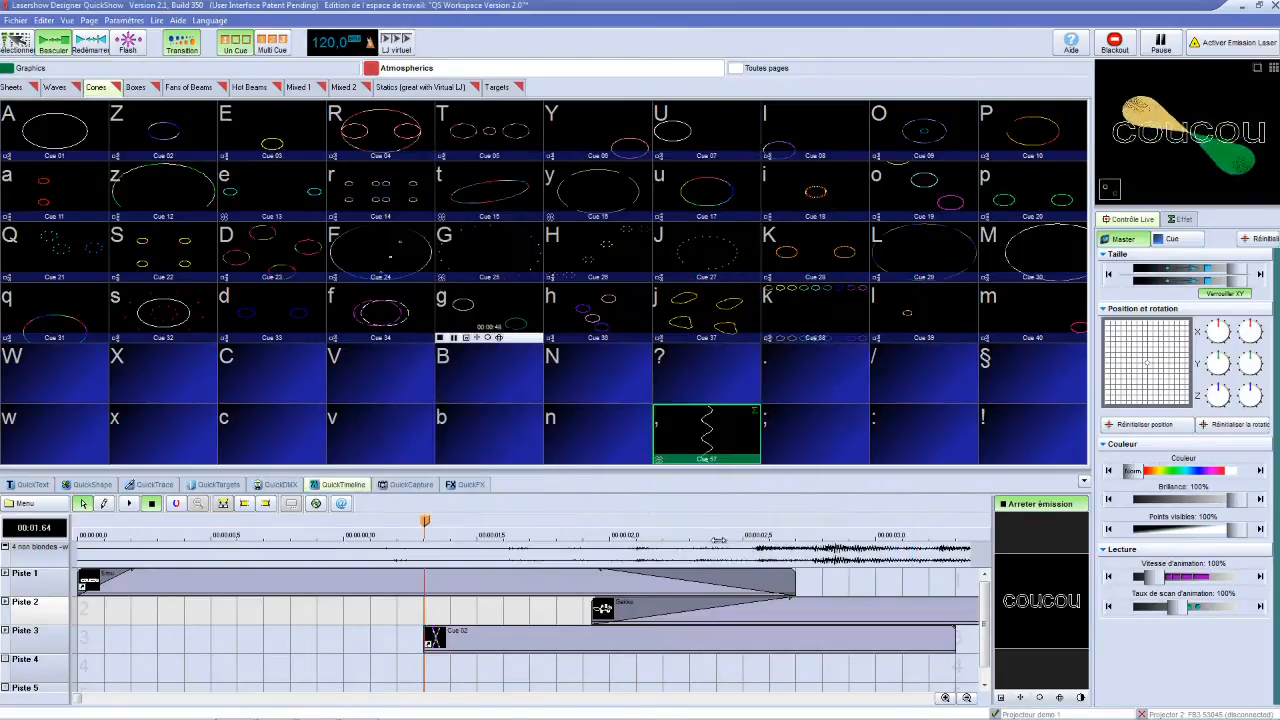
Import the saved test abstract file onto track 4, starting at about 0.9 s
{"action": "left_click", "coordinate": [308, 675]}
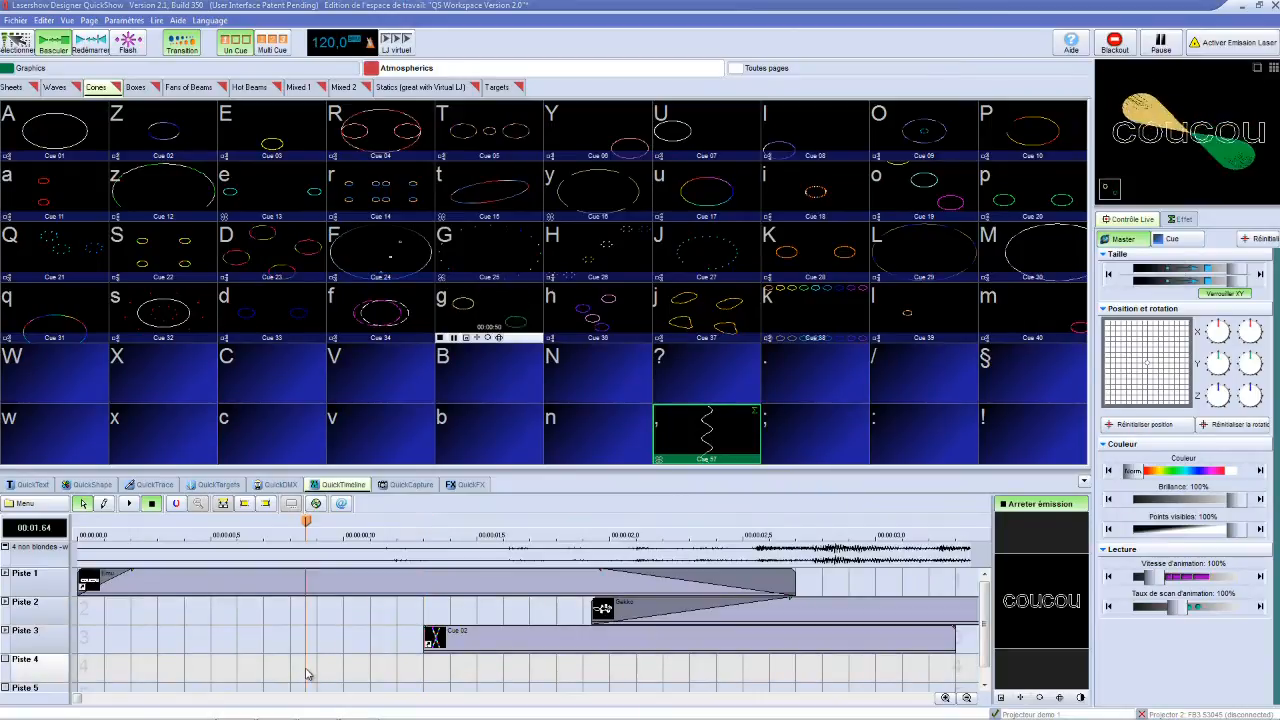
{"action": "double_click", "coordinate": [308, 675]}
{"action": "left_click", "coordinate": [485, 339]}
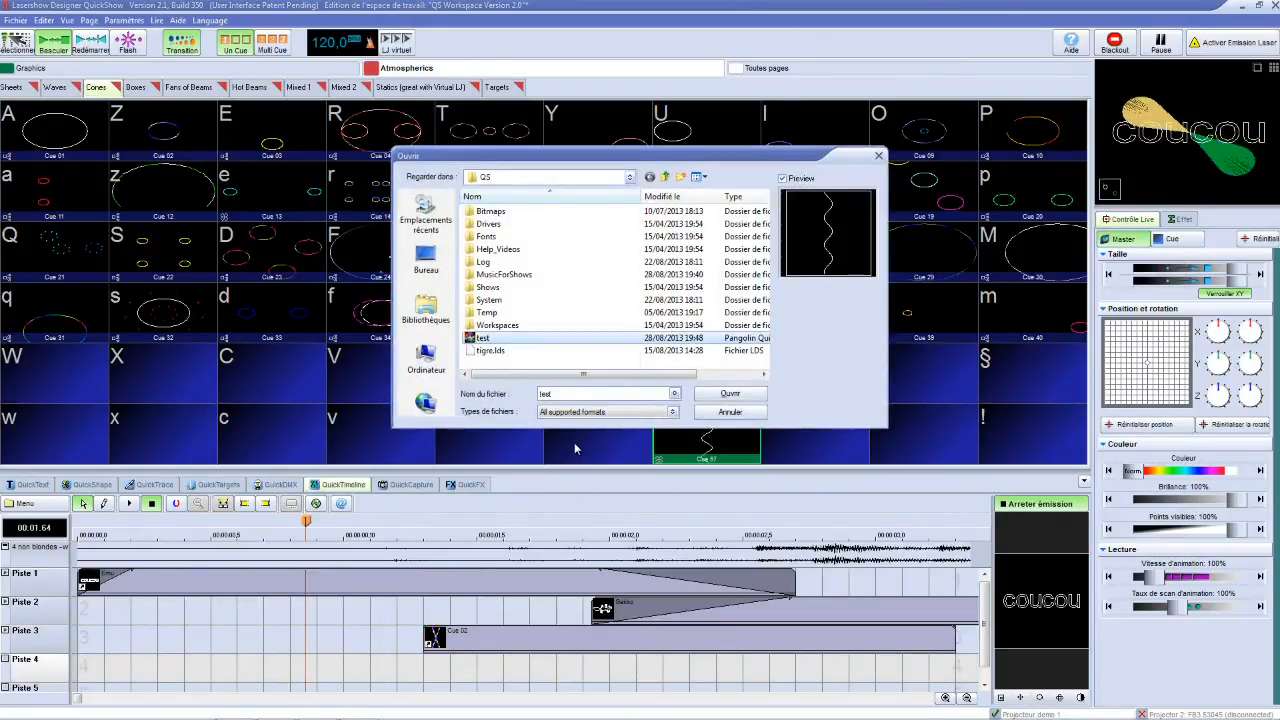
{"action": "left_click", "coordinate": [720, 396]}
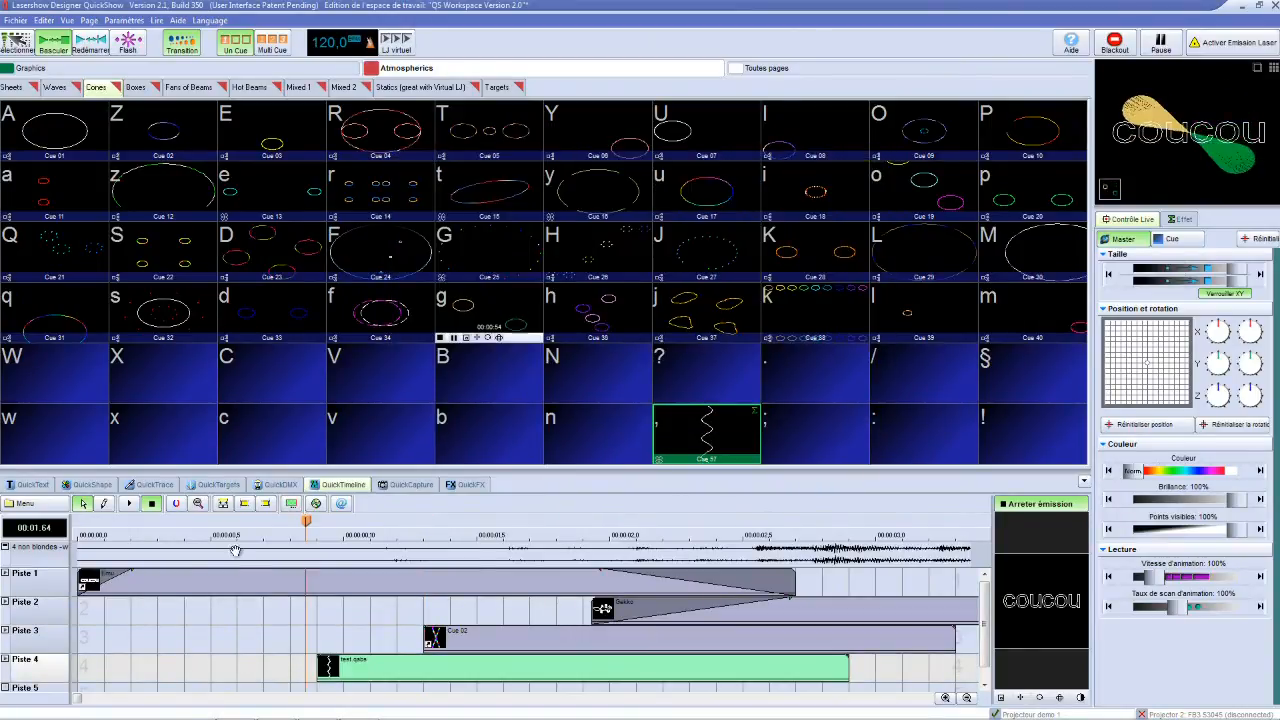
Delete the wavy-line abstract cue from the Cones page
{"action": "right_click", "coordinate": [687, 435]}
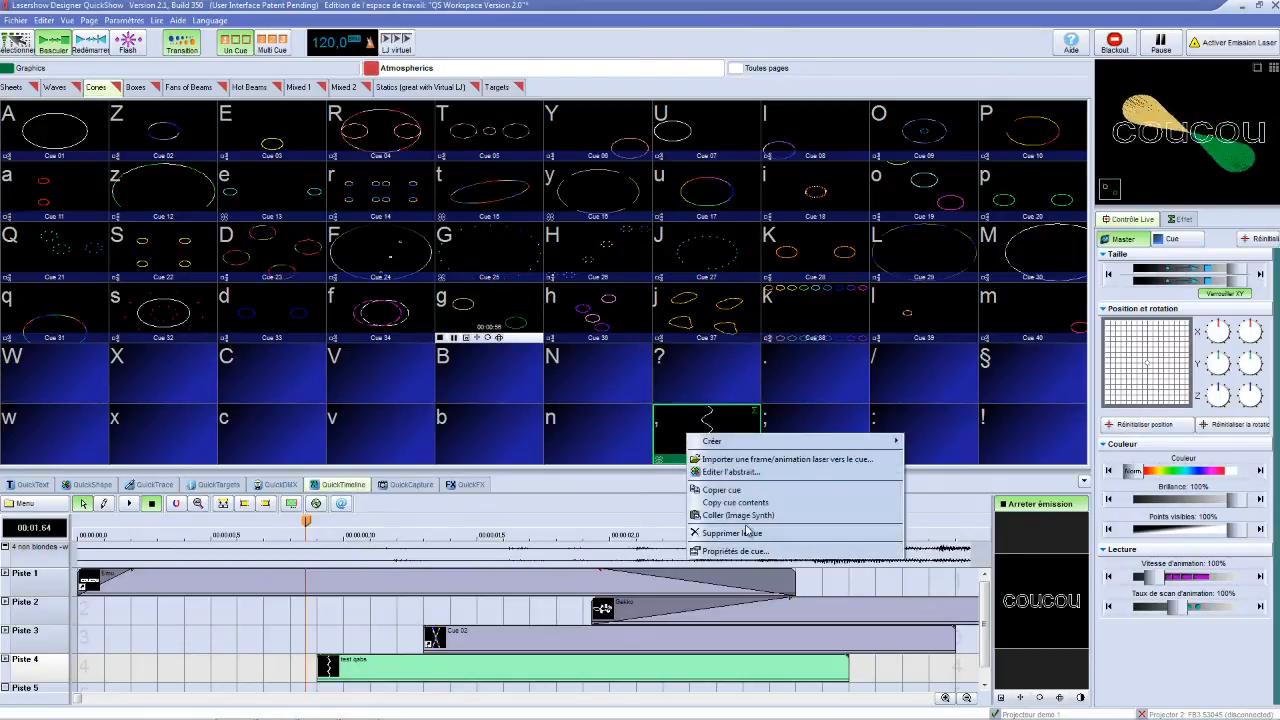
{"action": "left_click", "coordinate": [747, 533]}
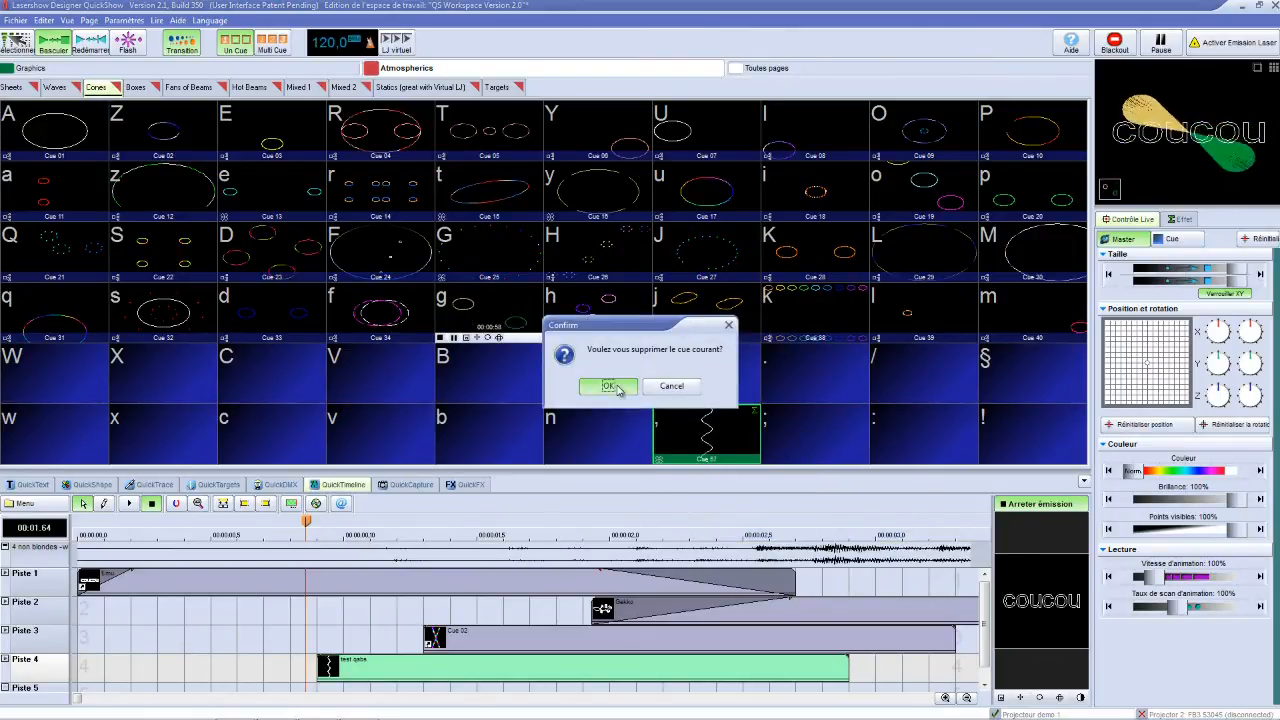
{"action": "left_click", "coordinate": [609, 386]}
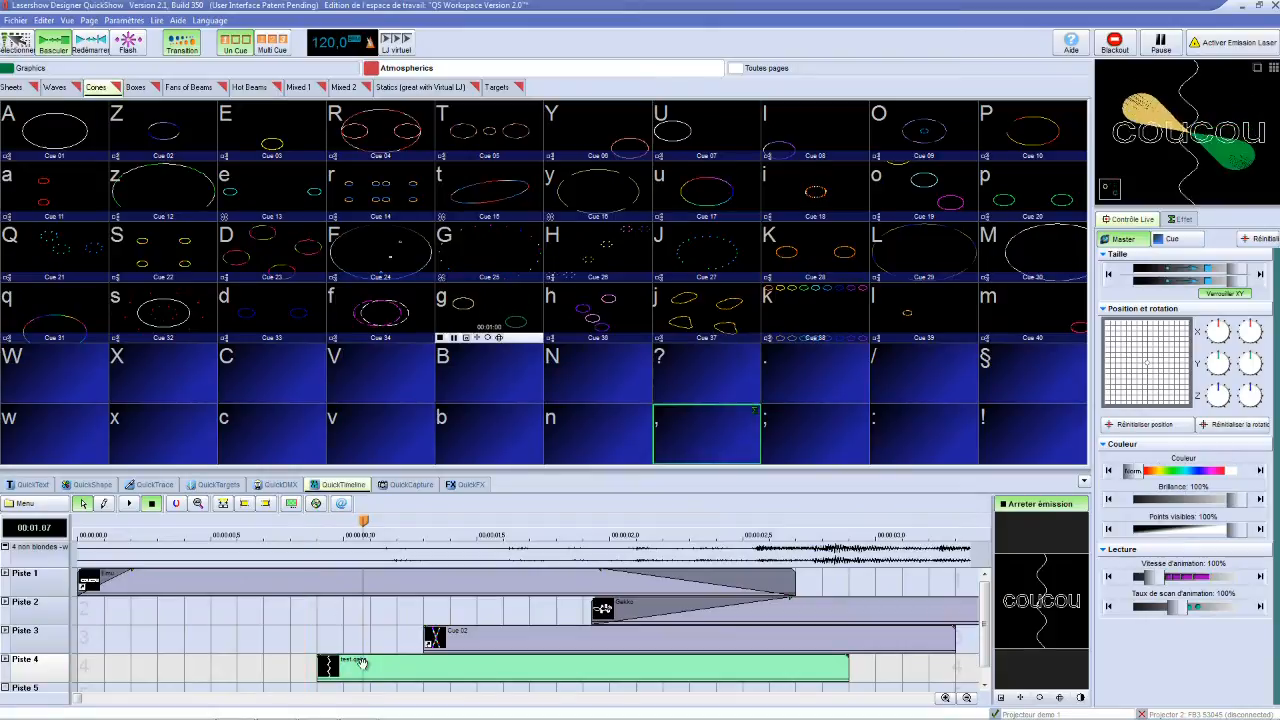
Scrub the timeline across the test event on track 4 to check its display without the grid cue
{"action": "left_click", "coordinate": [321, 522]}
{"action": "left_click_drag", "start_coordinate": [321, 522], "coordinate": [843, 522]}
{"action": "left_click", "coordinate": [585, 400]}
{"action": "left_click", "coordinate": [797, 397]}
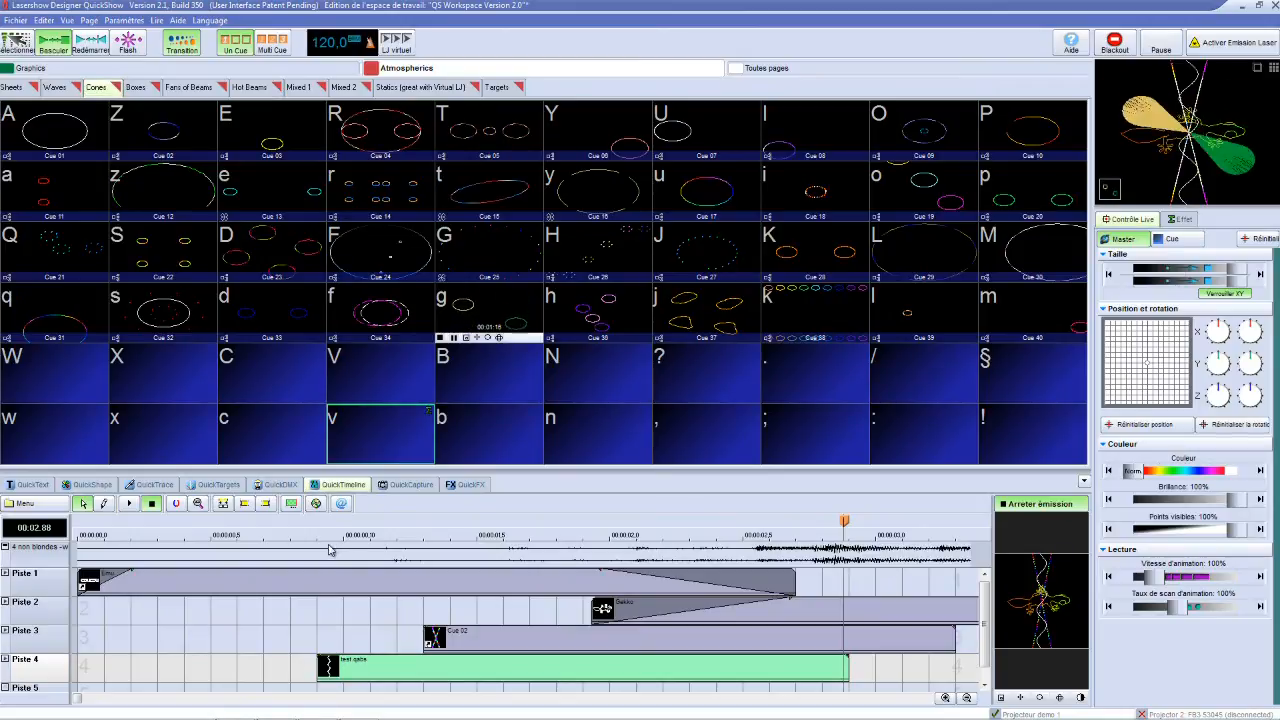
Move the test event to the very start of track 4
{"action": "left_click_drag", "start_coordinate": [397, 661], "coordinate": [251, 660]}
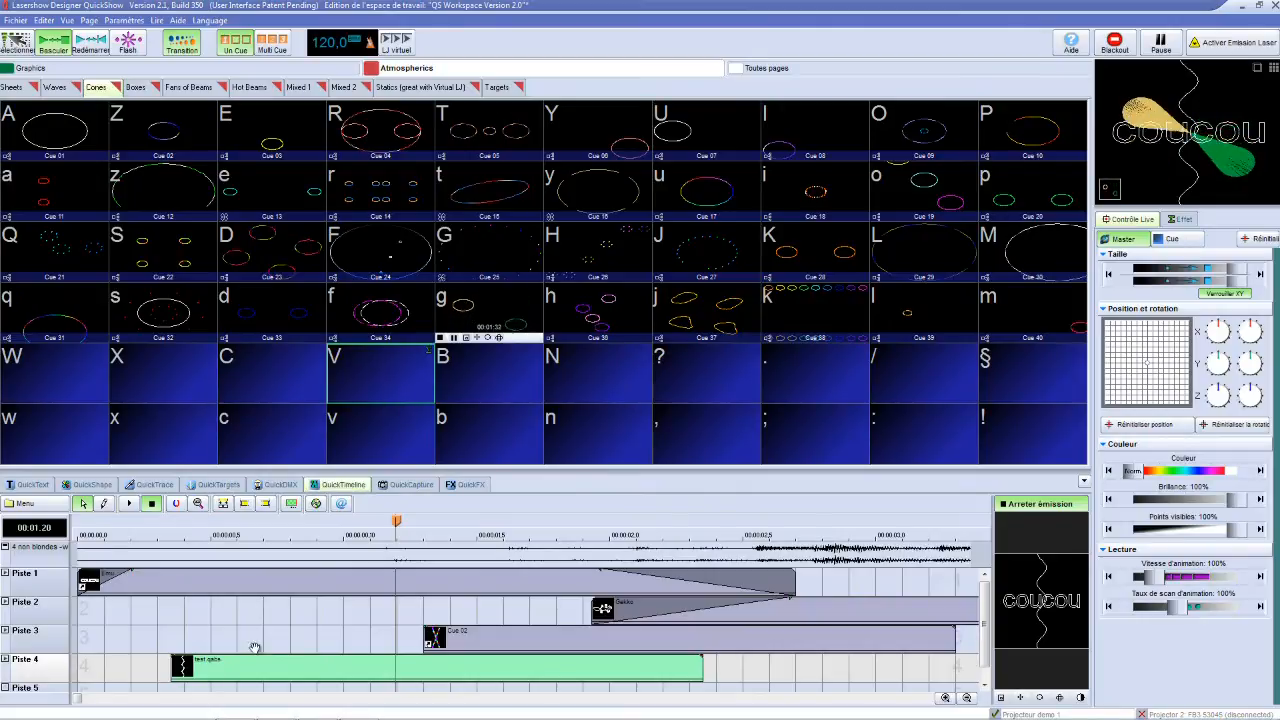
{"action": "left_click_drag", "start_coordinate": [253, 668], "coordinate": [151, 668]}
Examine the projection zone options in track 4's properties, and cancel
{"action": "right_click", "coordinate": [12, 668]}
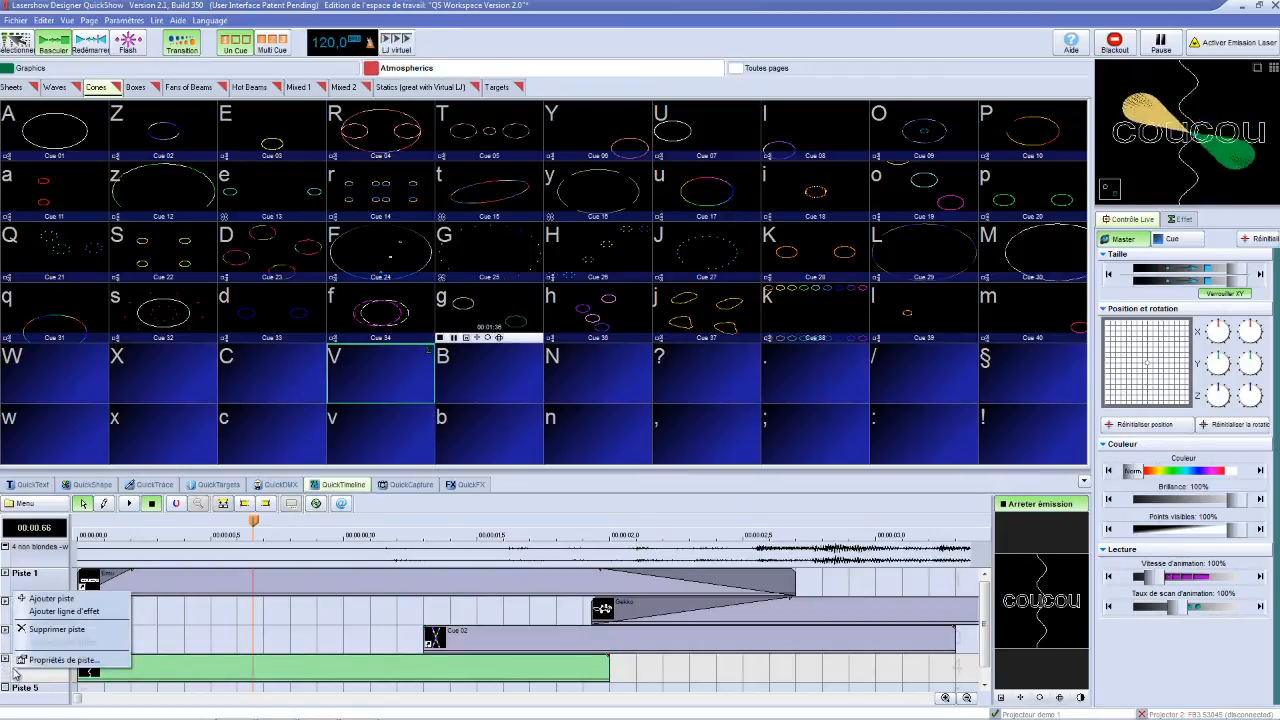
{"action": "left_click", "coordinate": [55, 660]}
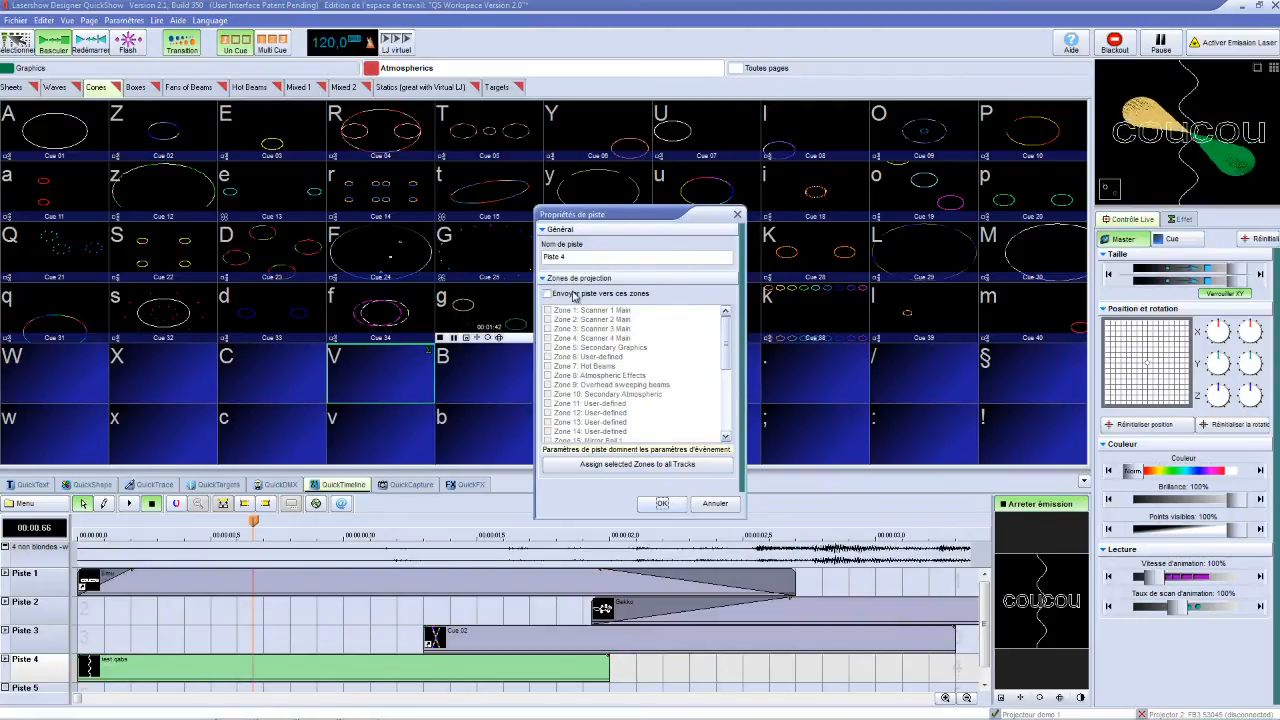
{"action": "left_click", "coordinate": [715, 503]}
Examine the animation and zone properties of the Gekko event on track 2, and cancel
{"action": "right_click", "coordinate": [632, 614]}
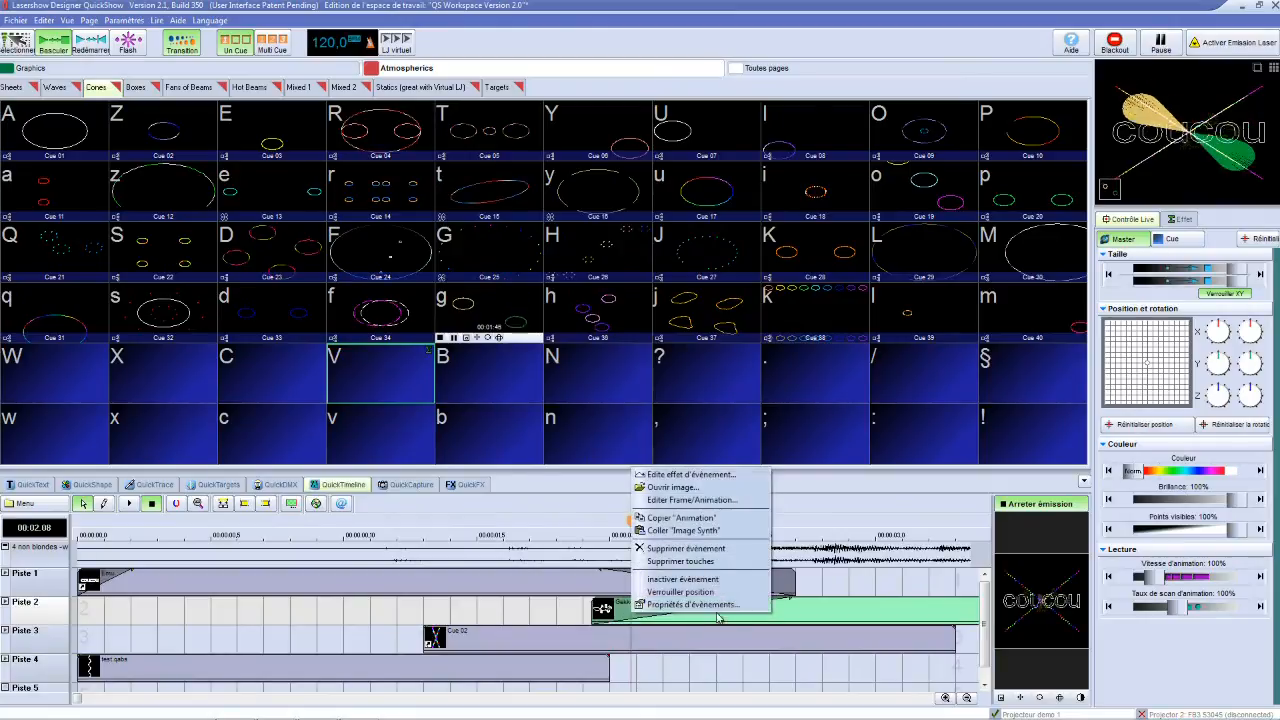
{"action": "left_click", "coordinate": [682, 604]}
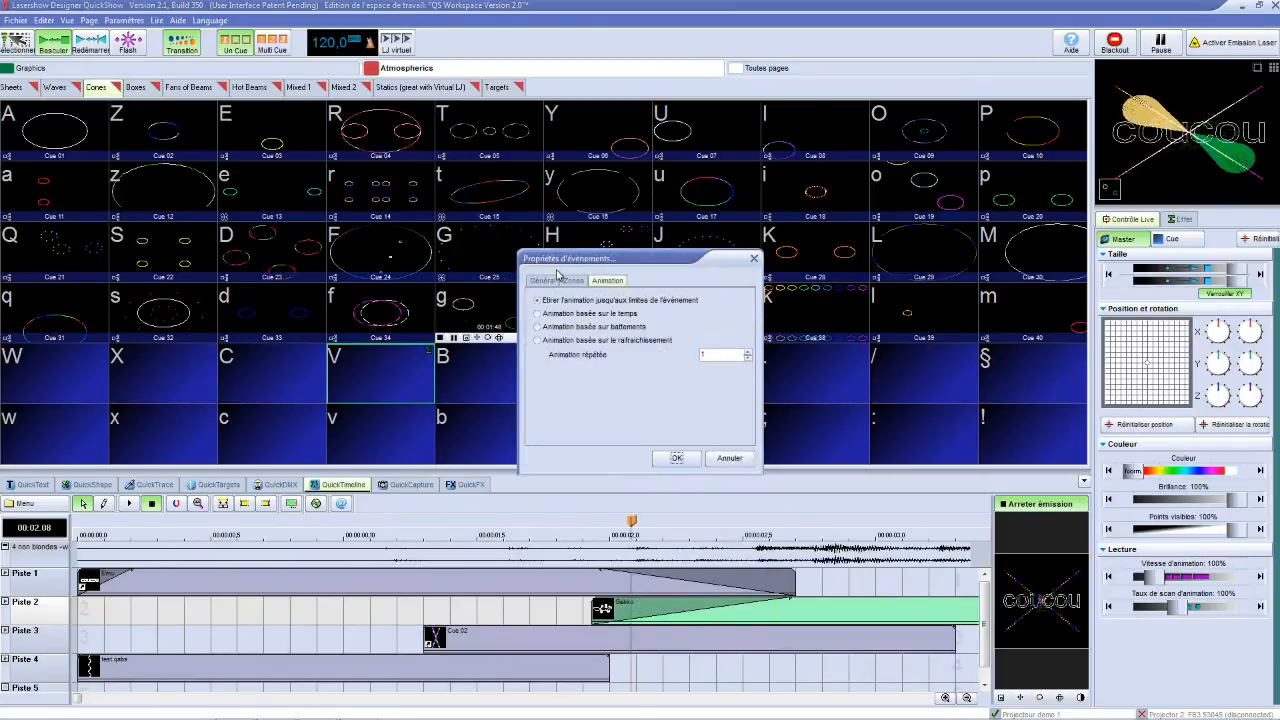
{"action": "left_click", "coordinate": [559, 278]}
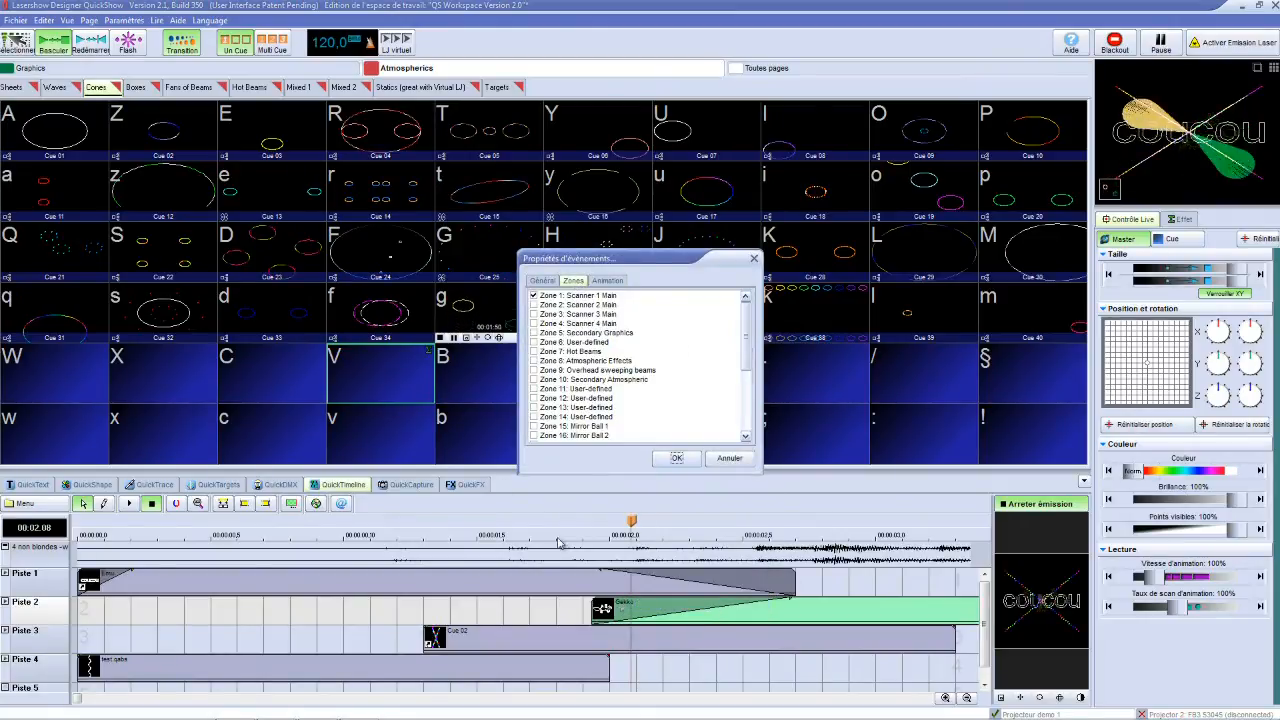
{"action": "left_click", "coordinate": [748, 461]}
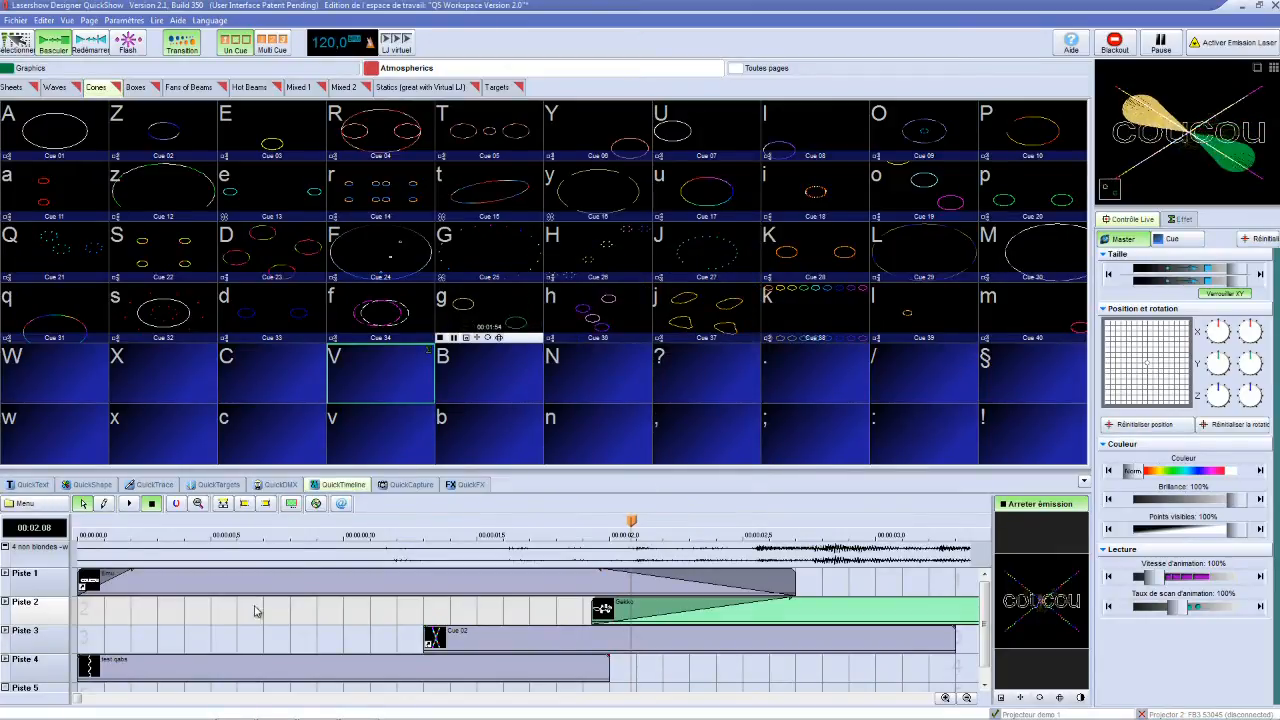
Send track 2 to projection zone 2, Scanner 2 Main, through its track properties
{"action": "right_click", "coordinate": [53, 618]}
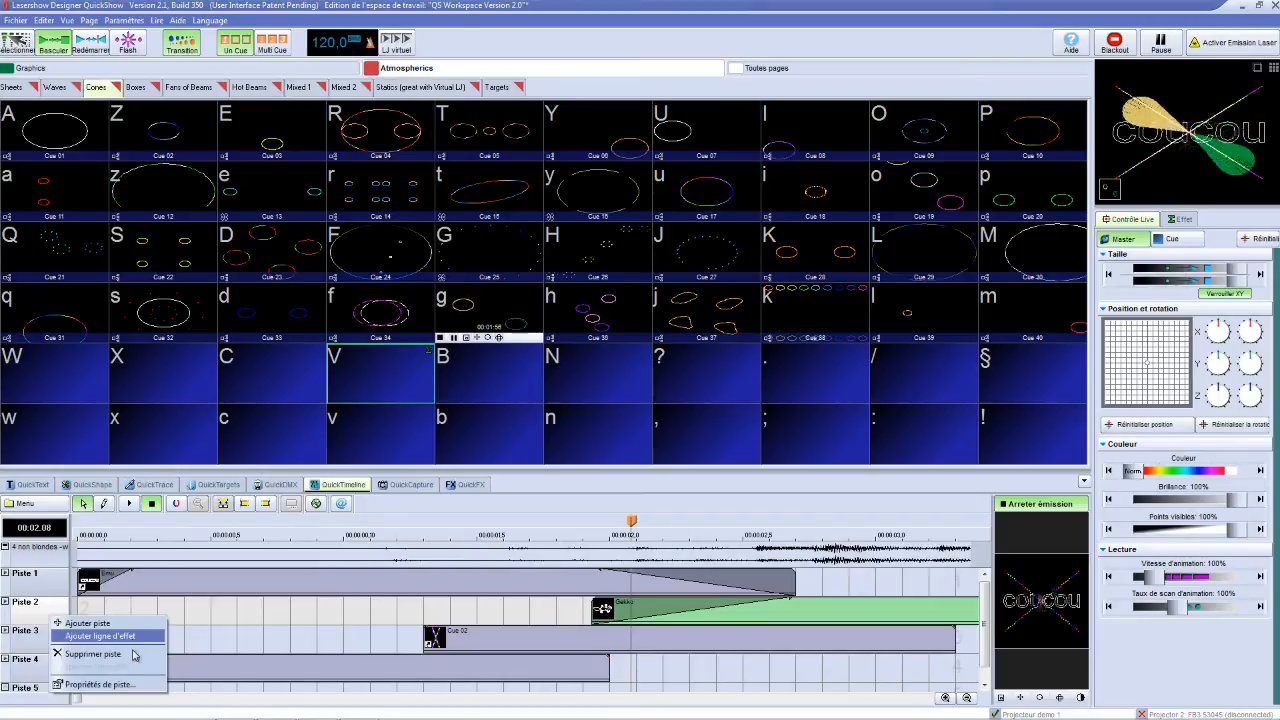
{"action": "left_click", "coordinate": [128, 686]}
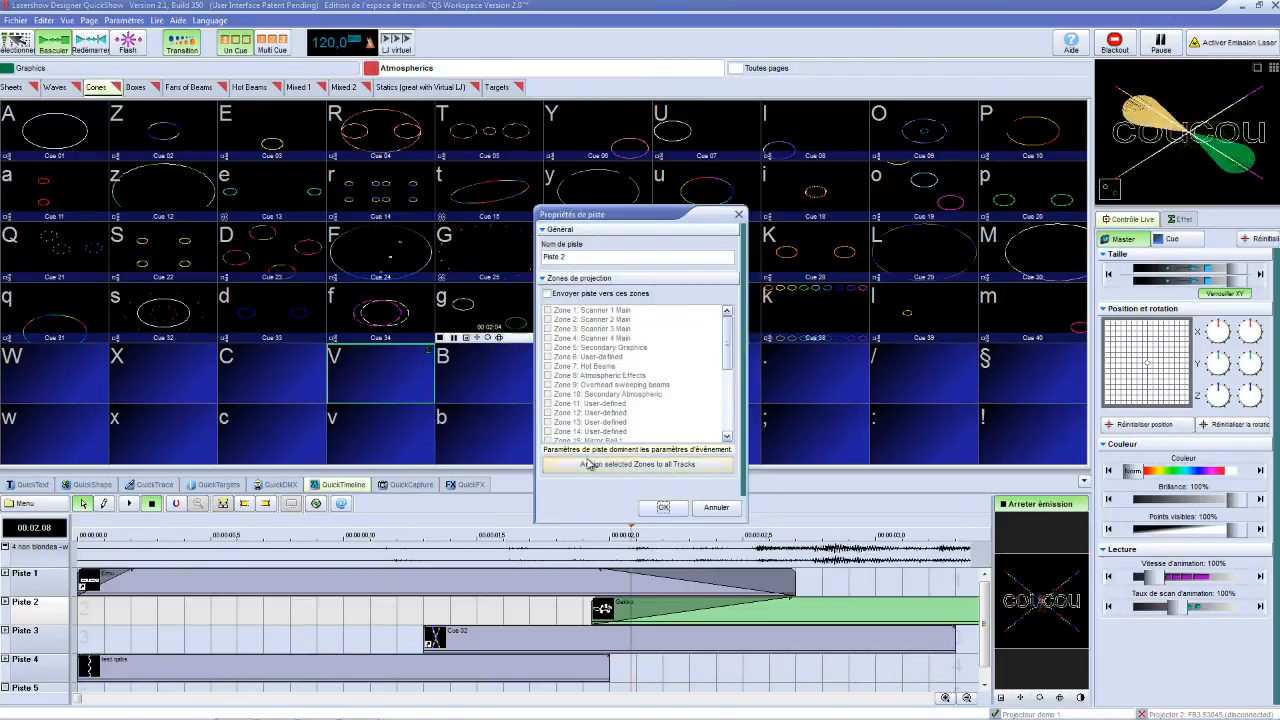
{"action": "left_click", "coordinate": [547, 293]}
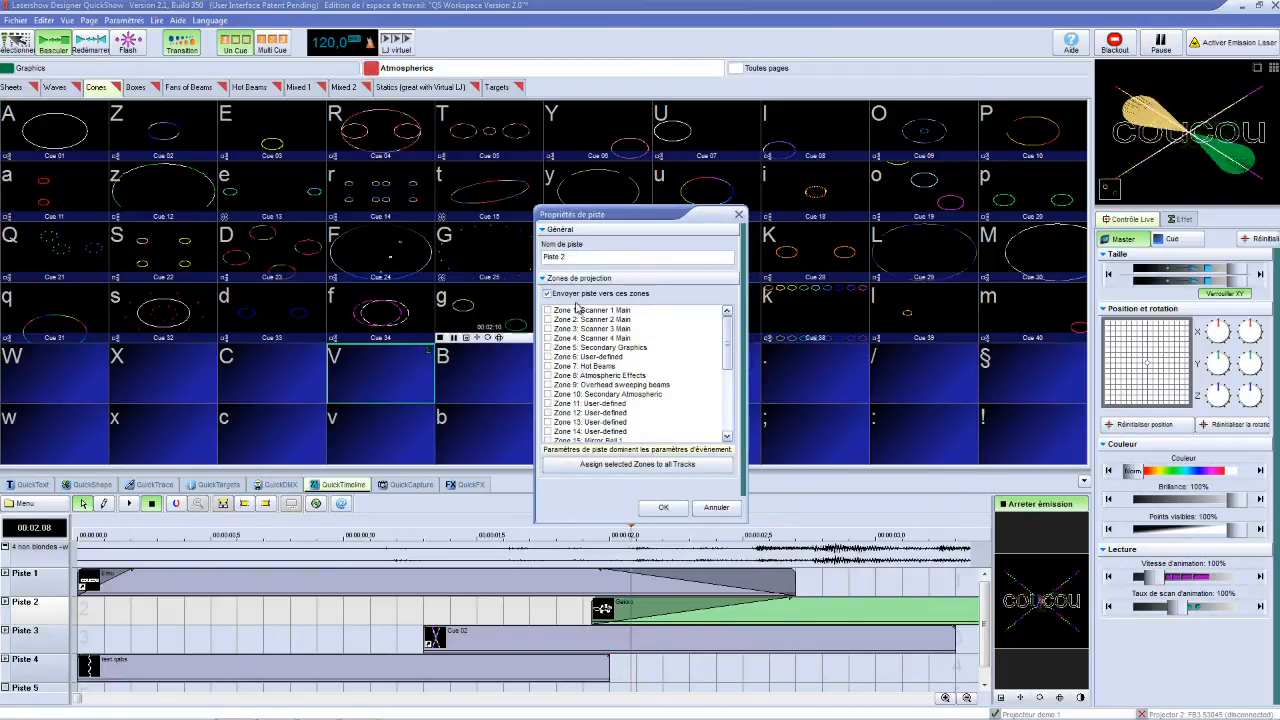
{"action": "left_click", "coordinate": [548, 319]}
{"action": "left_click", "coordinate": [664, 508]}
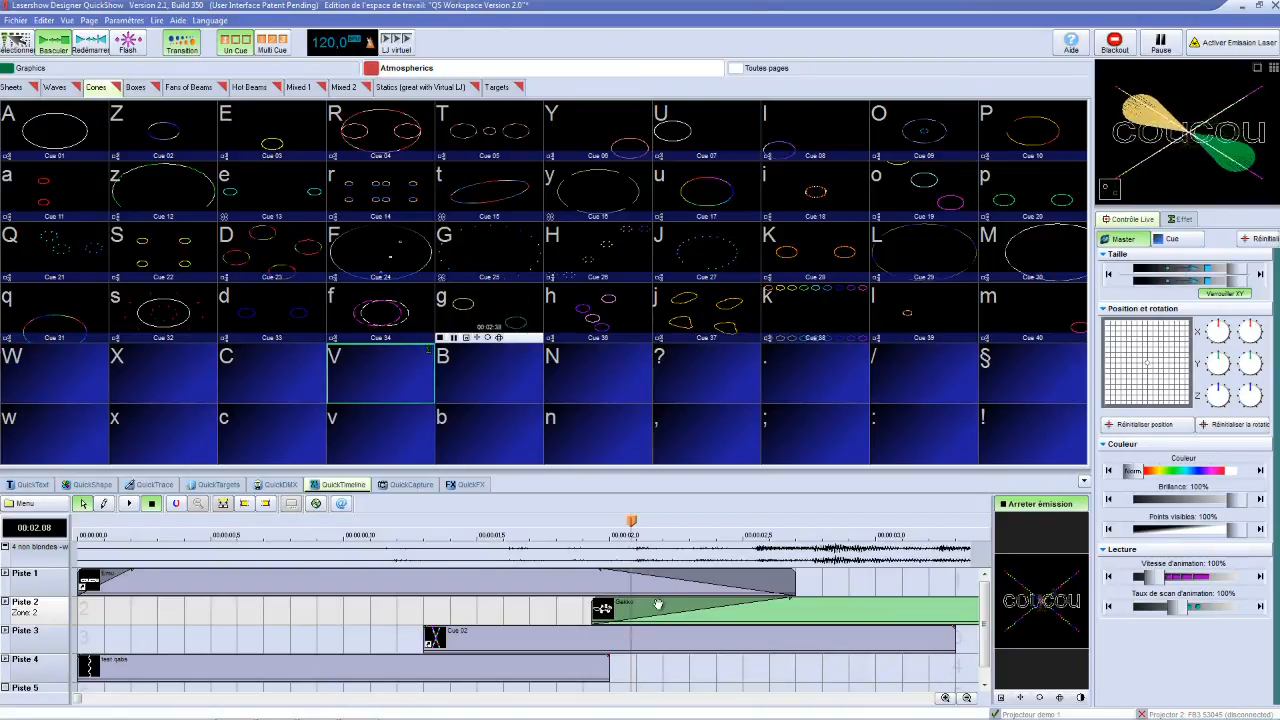
{"action": "mouse_move", "coordinate": [632, 521]}
{"action": "left_mouse_down"}
{"action": "mouse_move", "coordinate": [337, 521]}
{"action": "mouse_move", "coordinate": [763, 521]}
{"action": "mouse_move", "coordinate": [463, 528]}
{"action": "left_mouse_up"}
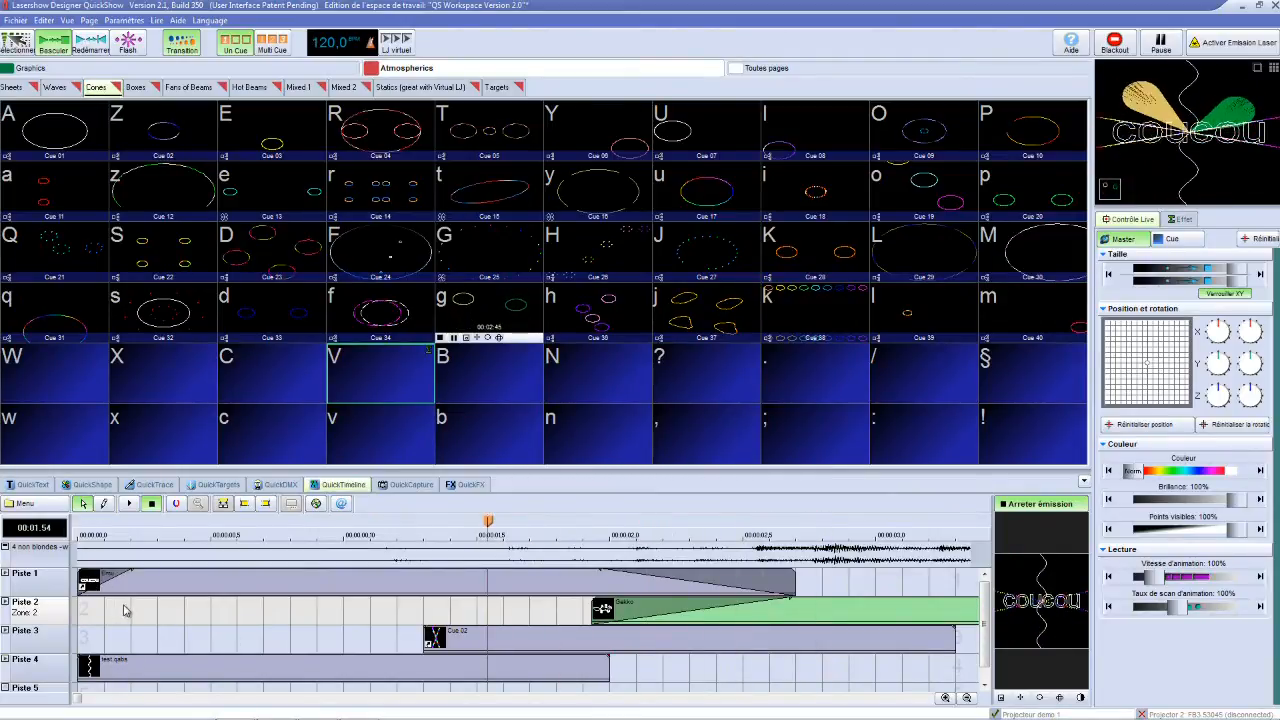
{"action": "double_click", "coordinate": [188, 583]}
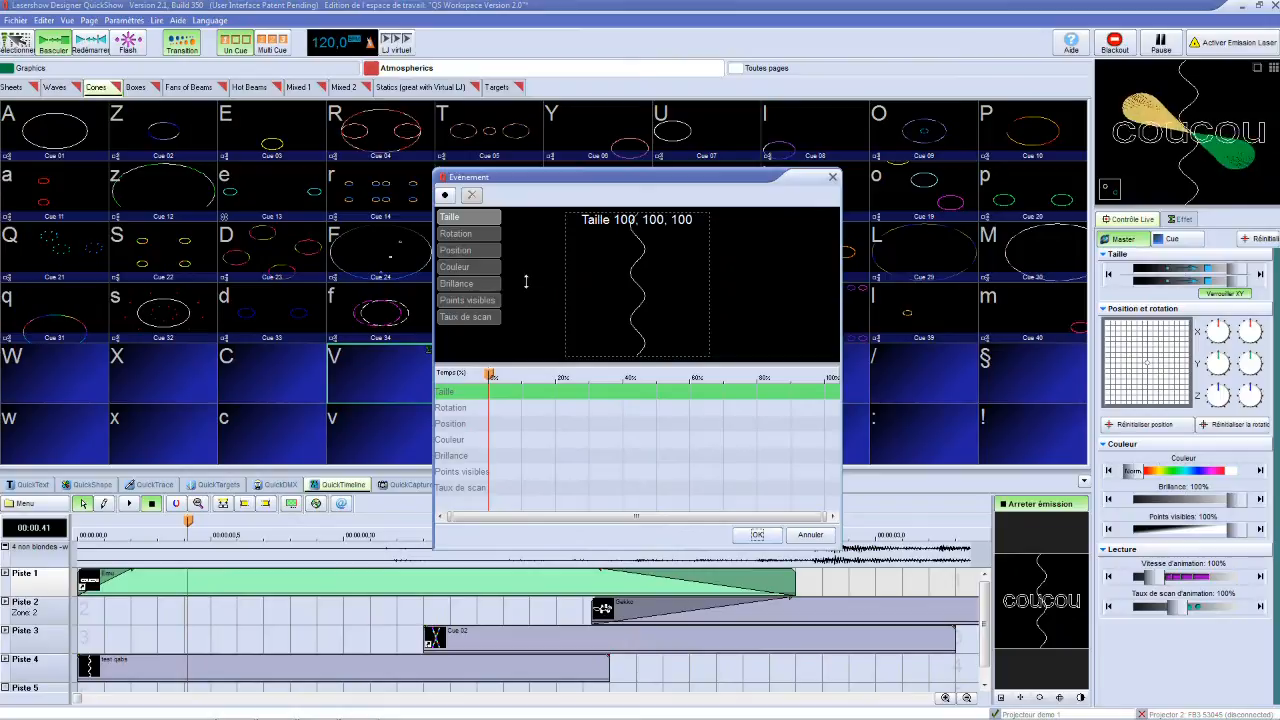
{"action": "mouse_move", "coordinate": [489, 374]}
{"action": "left_mouse_down"}
{"action": "mouse_move", "coordinate": [586, 374]}
{"action": "mouse_move", "coordinate": [472, 374]}
{"action": "left_mouse_up"}
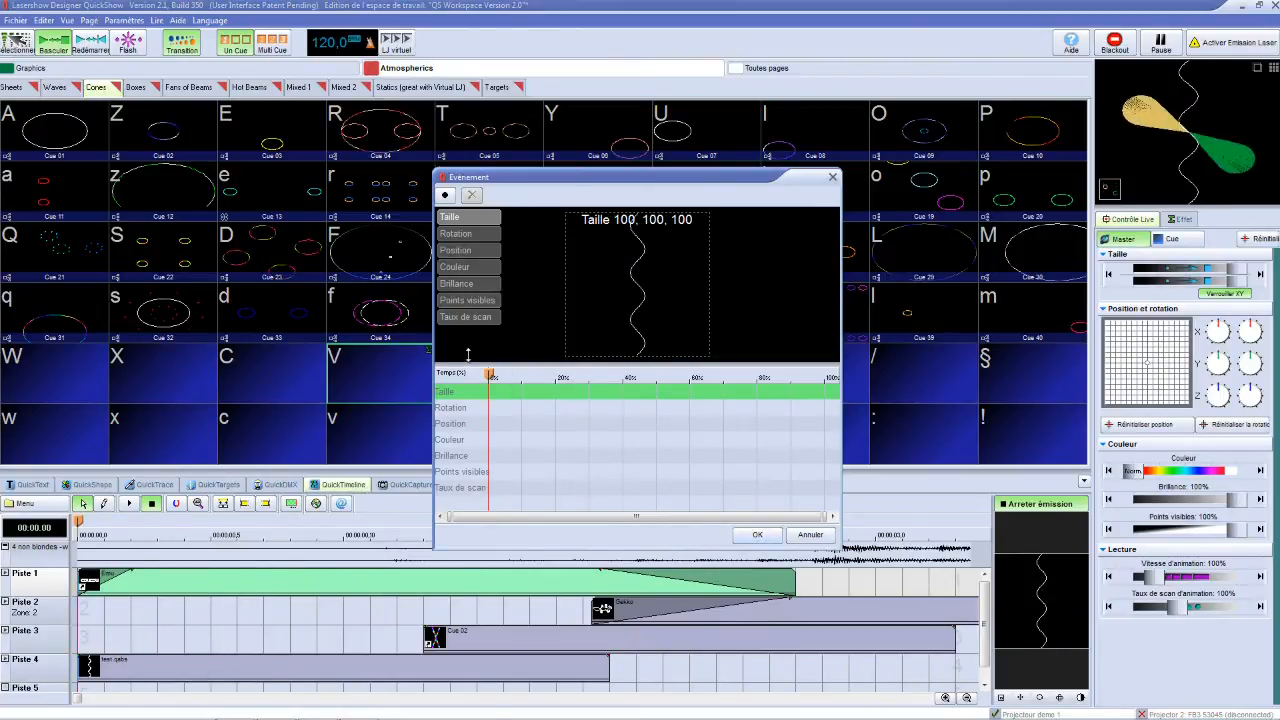
{"action": "mouse_move", "coordinate": [490, 373]}
{"action": "left_mouse_down"}
{"action": "mouse_move", "coordinate": [830, 374]}
{"action": "mouse_move", "coordinate": [489, 375]}
{"action": "left_mouse_up"}
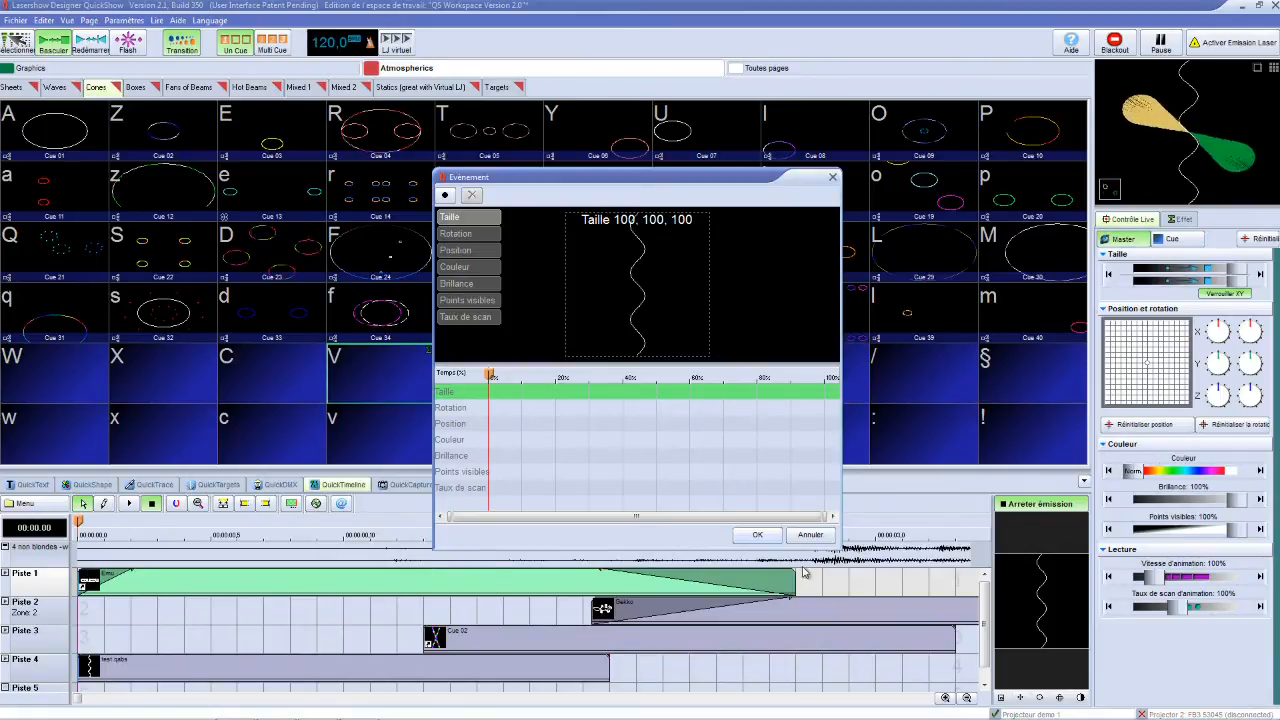
{"action": "left_click_drag", "start_coordinate": [676, 177], "coordinate": [662, 134]}
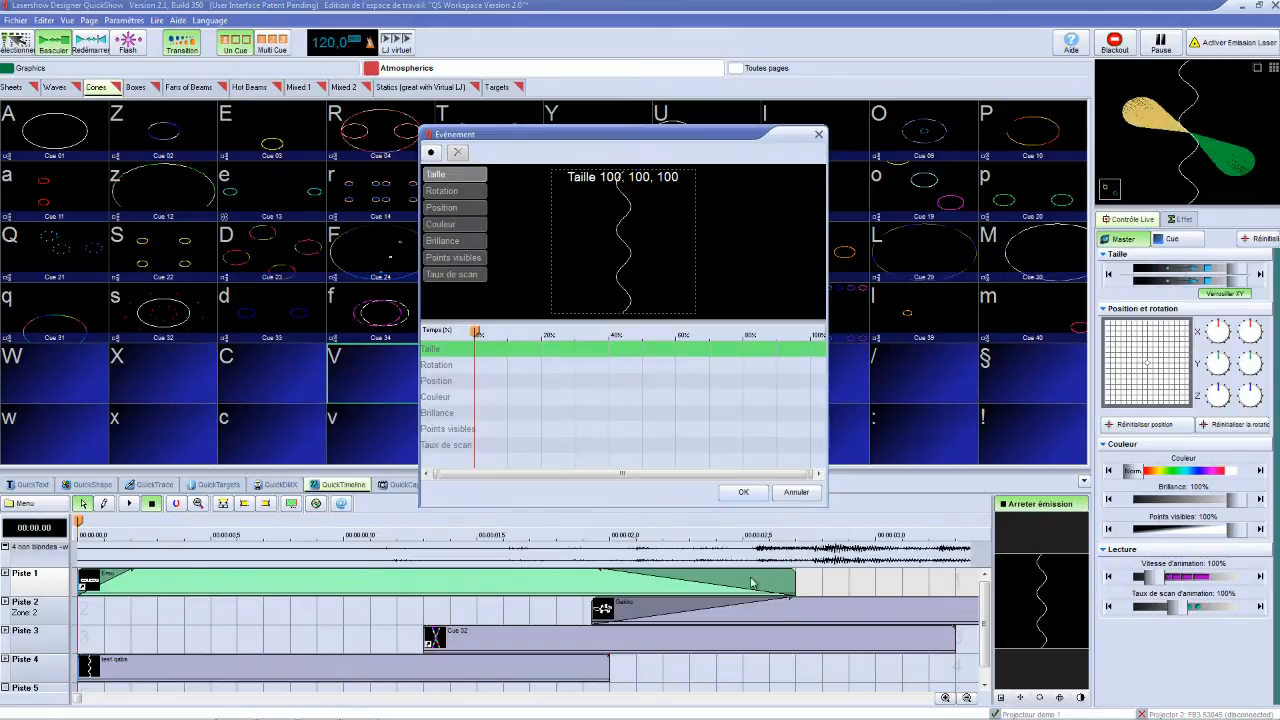
{"action": "left_click_drag", "start_coordinate": [479, 337], "coordinate": [437, 345]}
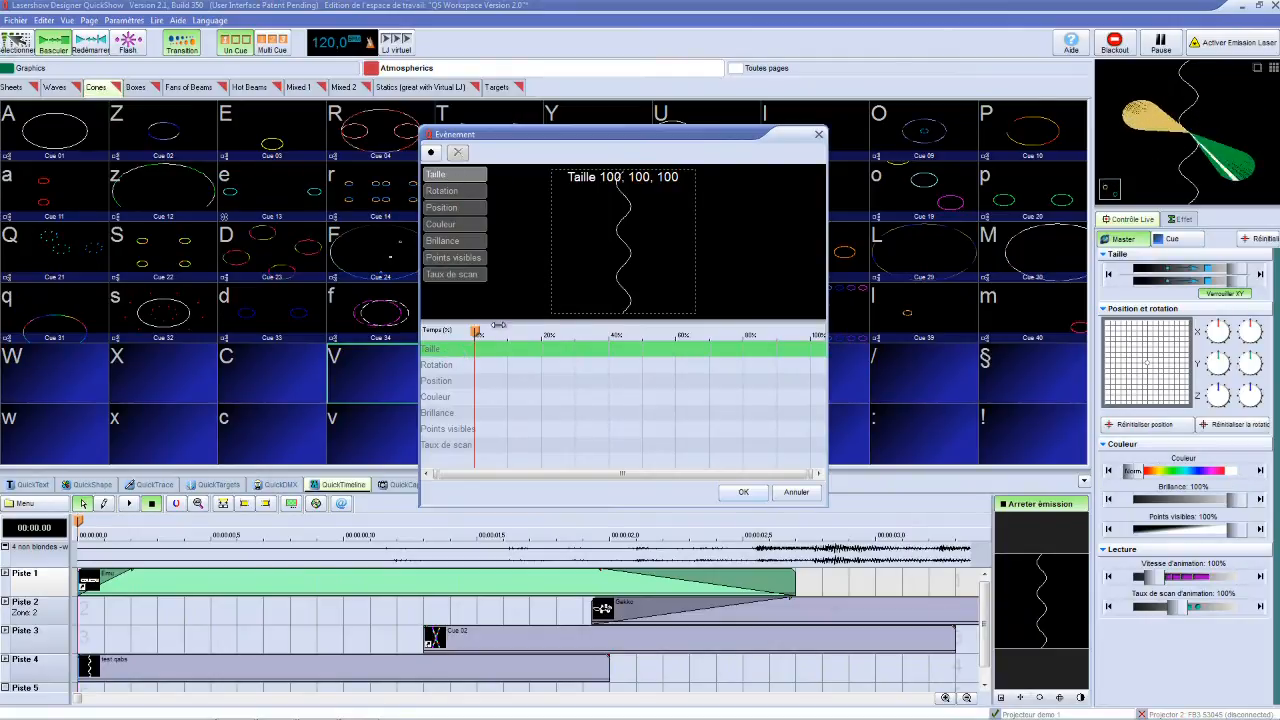
{"action": "left_click_drag", "start_coordinate": [628, 190], "coordinate": [628, 235]}
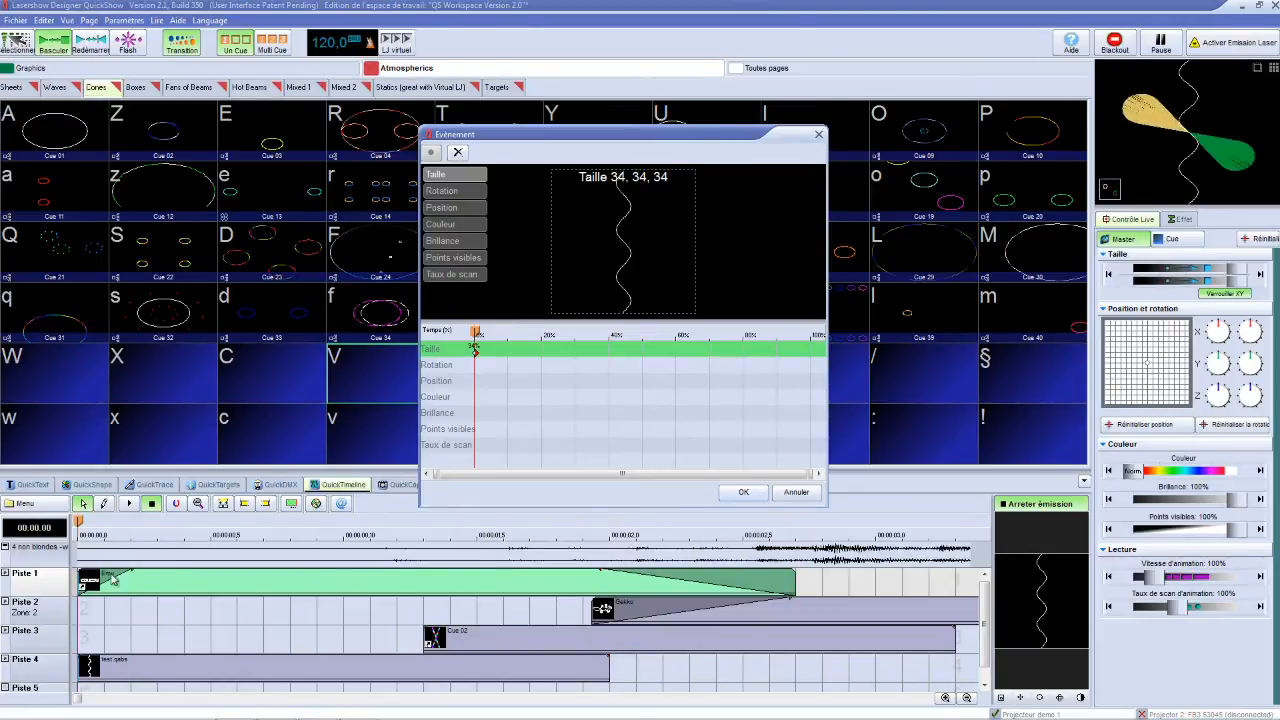
{"action": "left_click", "coordinate": [796, 493]}
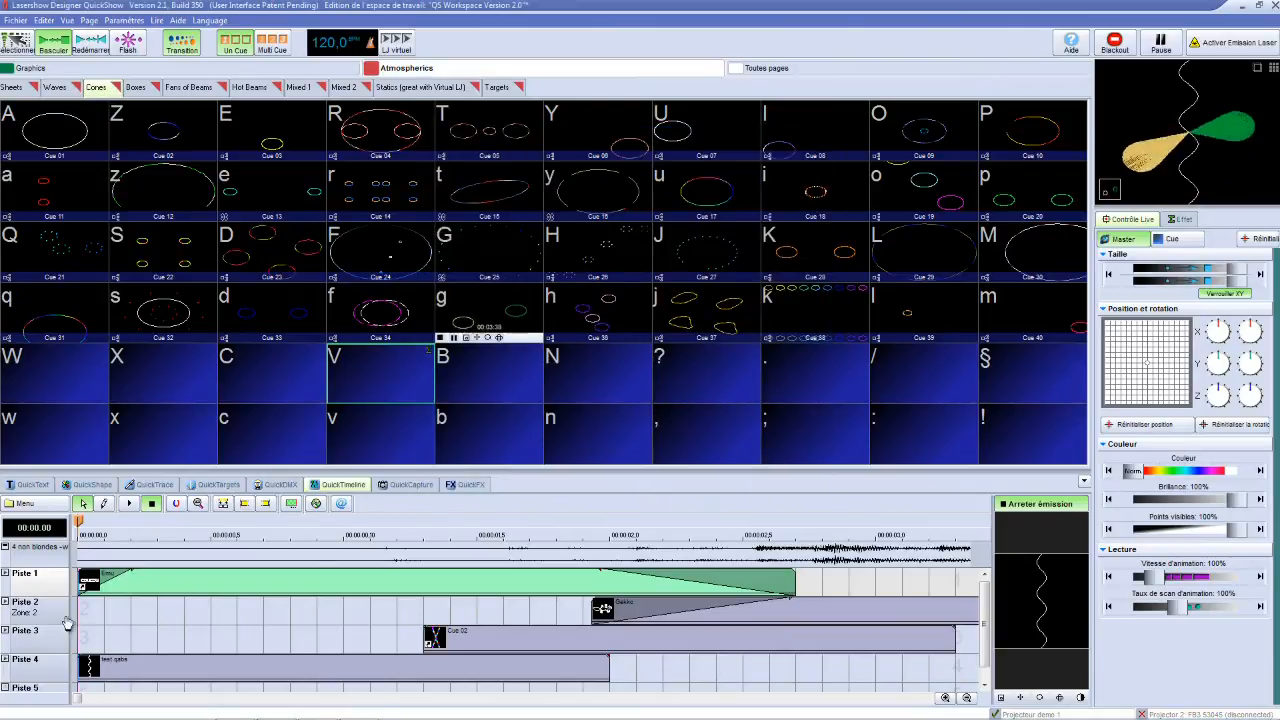
Open the Emu event on track 1 and keyframe its size at about 28 at 0% and 168 at 100%
{"action": "double_click", "coordinate": [155, 590]}
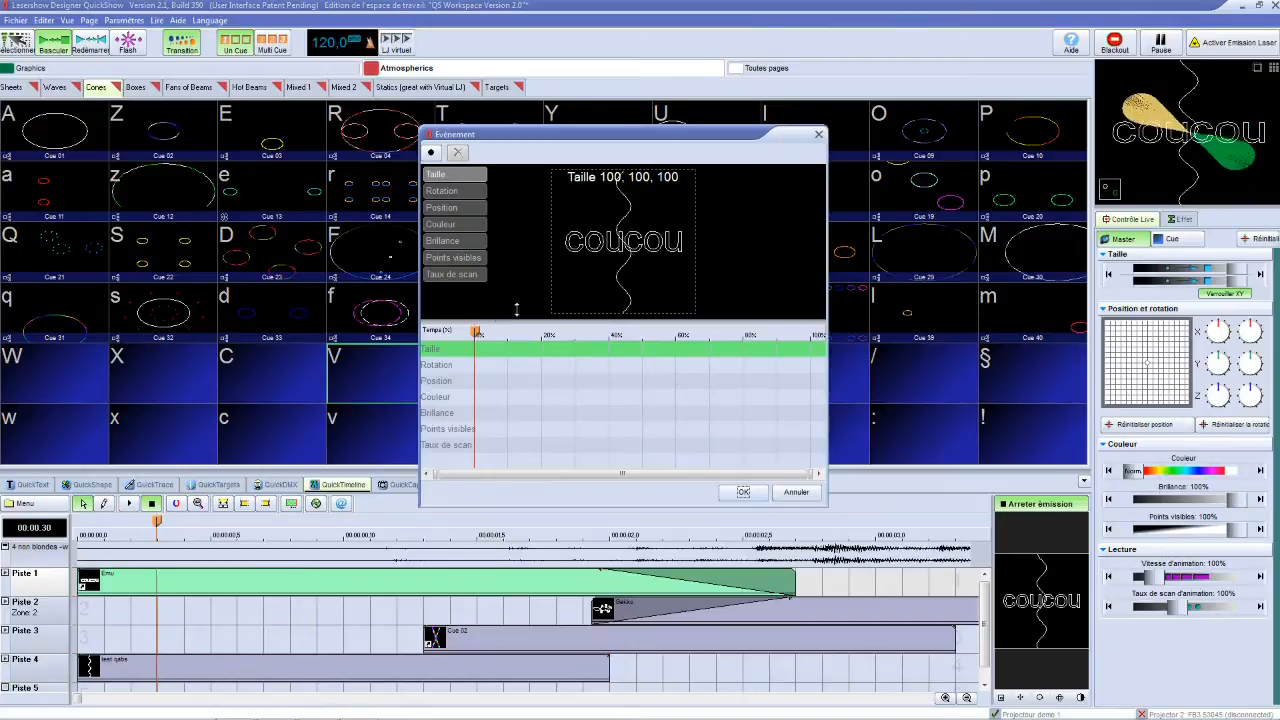
{"action": "mouse_move", "coordinate": [474, 332]}
{"action": "left_mouse_down"}
{"action": "mouse_move", "coordinate": [592, 332]}
{"action": "mouse_move", "coordinate": [380, 333]}
{"action": "left_mouse_up"}
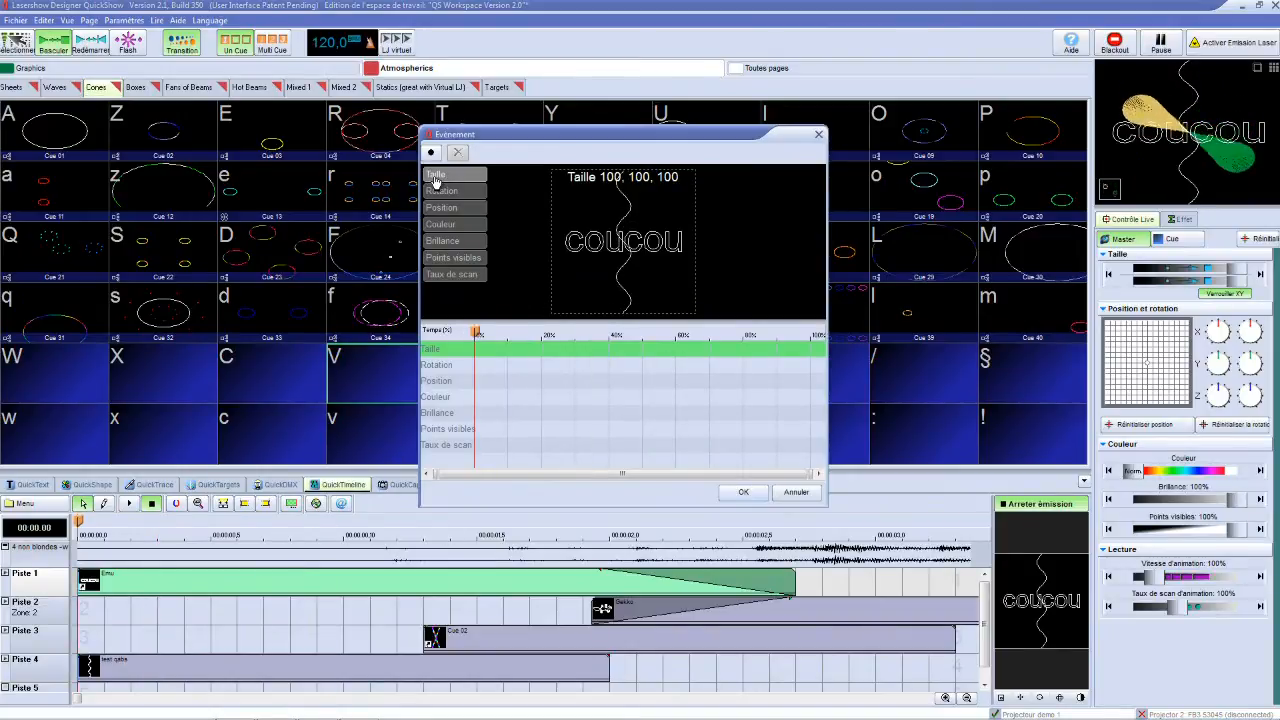
{"action": "left_click_drag", "start_coordinate": [675, 228], "coordinate": [628, 278]}
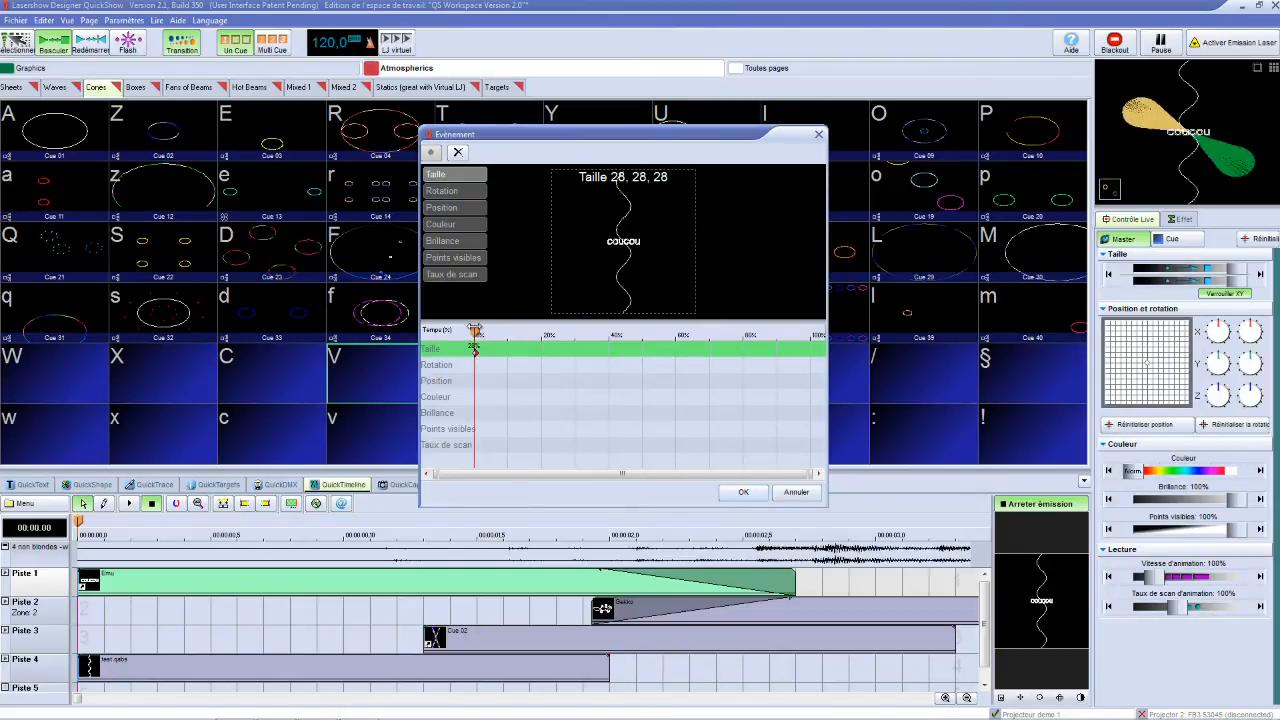
{"action": "left_click_drag", "start_coordinate": [475, 332], "coordinate": [812, 334]}
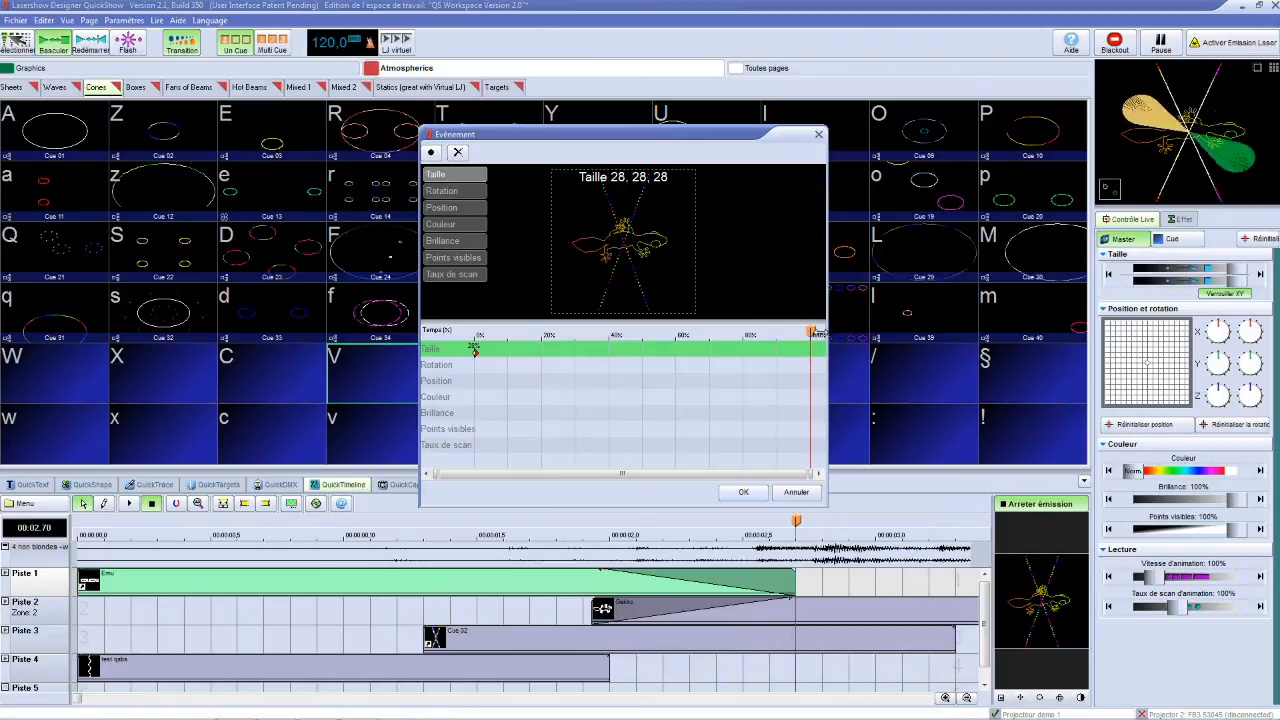
{"action": "left_click_drag", "start_coordinate": [627, 262], "coordinate": [632, 166]}
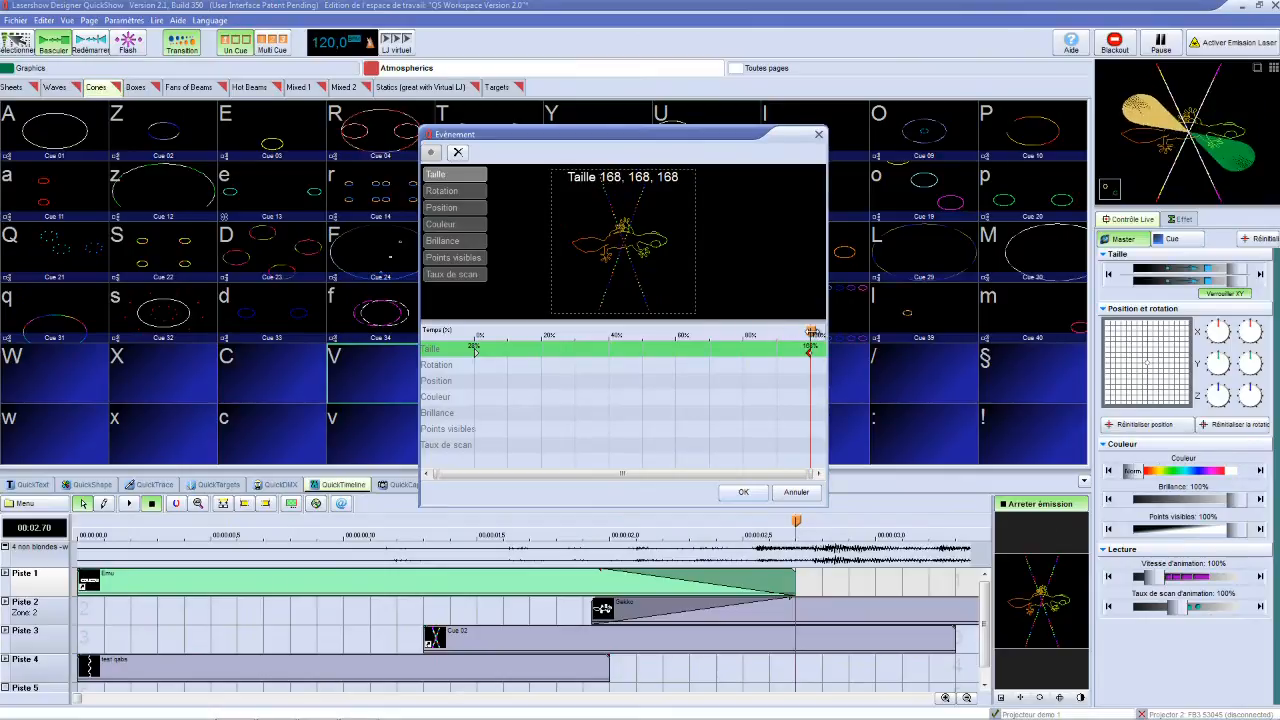
Add rotation keyframes to the Emu event at about 10%, 40% and 70%, with a Z rotation of about -95 at 40%
{"action": "left_click_drag", "start_coordinate": [808, 331], "coordinate": [508, 331]}
{"action": "left_click", "coordinate": [450, 365]}
{"action": "left_click_drag", "start_coordinate": [588, 241], "coordinate": [650, 293]}
{"action": "left_click_drag", "start_coordinate": [500, 331], "coordinate": [510, 227]}
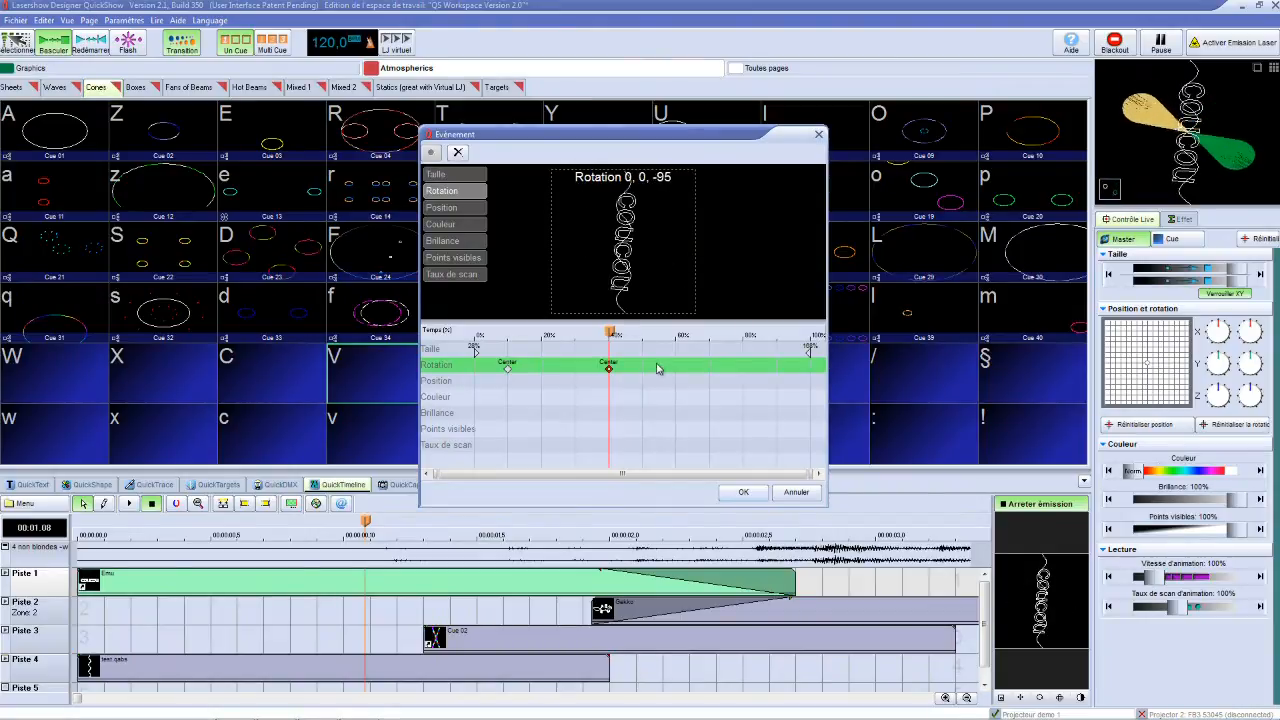
{"action": "left_click_drag", "start_coordinate": [609, 331], "coordinate": [710, 331]}
{"action": "left_click_drag", "start_coordinate": [612, 258], "coordinate": [742, 225]}
{"action": "left_click_drag", "start_coordinate": [710, 331], "coordinate": [462, 352]}
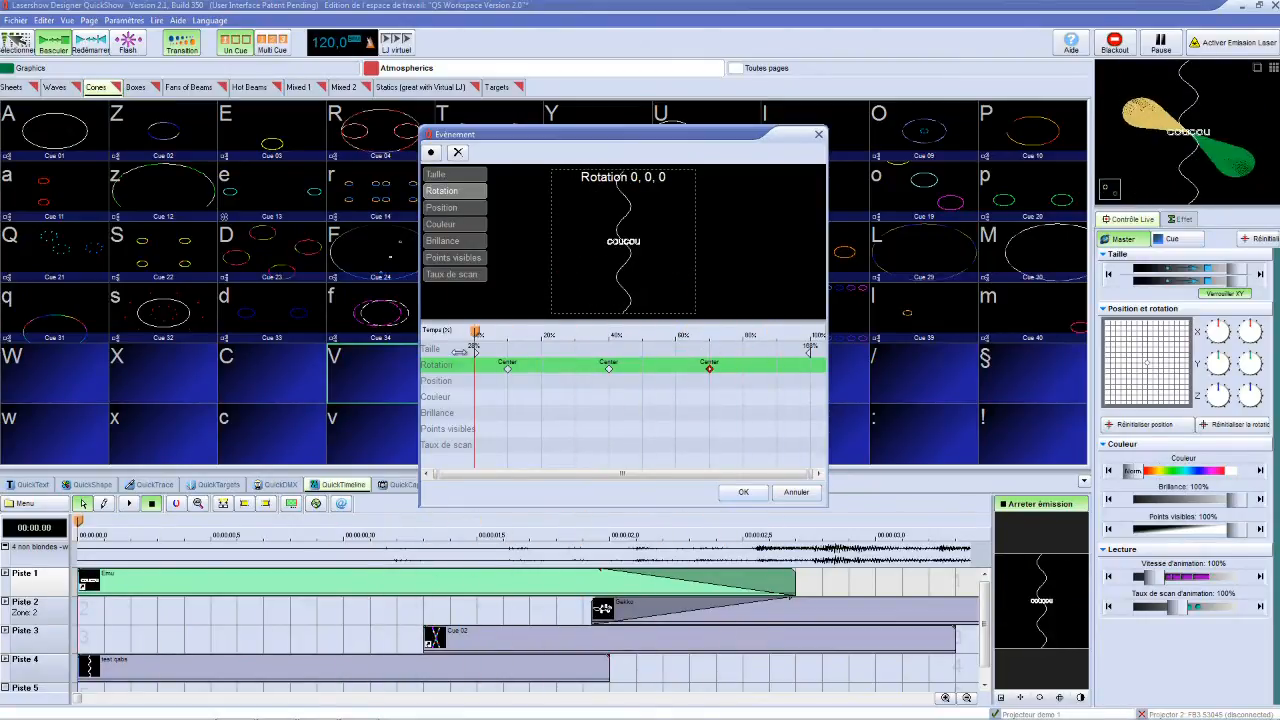
Keyframe the Emu event's position from about -71, 79 at 0% to about 76, -66 at 100%
{"action": "left_click", "coordinate": [450, 381]}
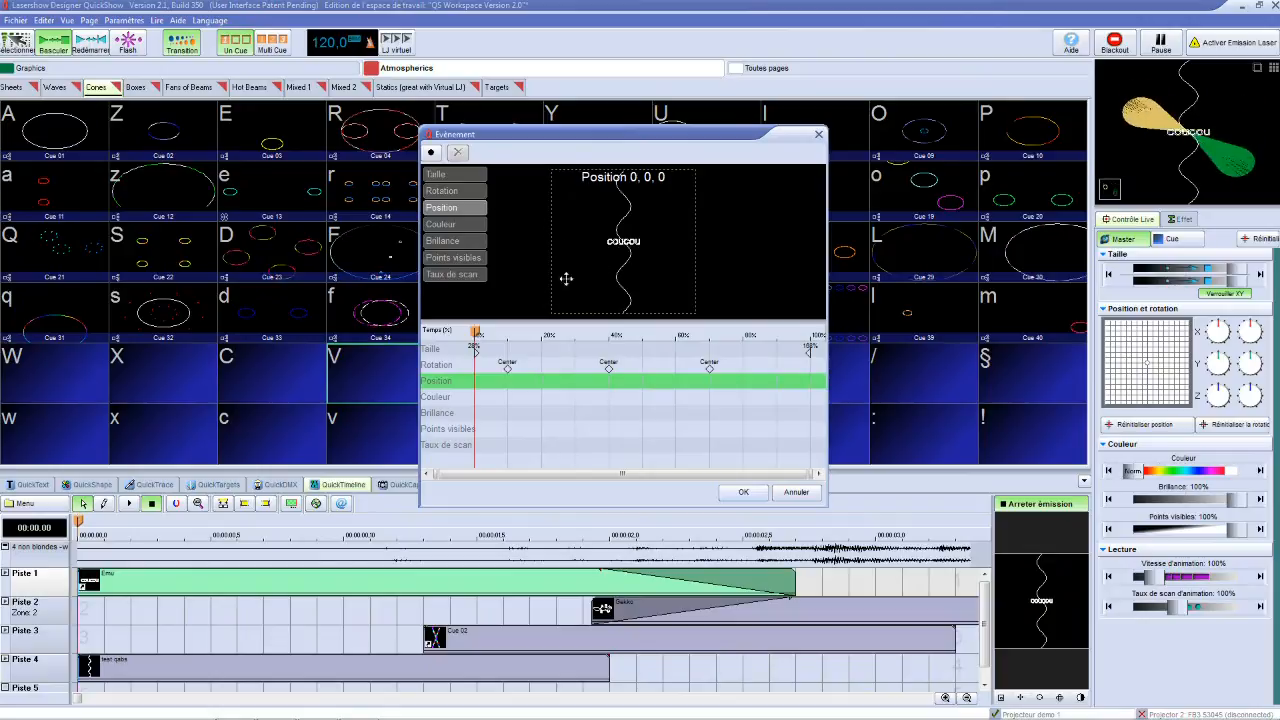
{"action": "left_click_drag", "start_coordinate": [601, 208], "coordinate": [552, 155]}
{"action": "left_click_drag", "start_coordinate": [497, 331], "coordinate": [811, 331]}
{"action": "left_click_drag", "start_coordinate": [570, 187], "coordinate": [668, 284]}
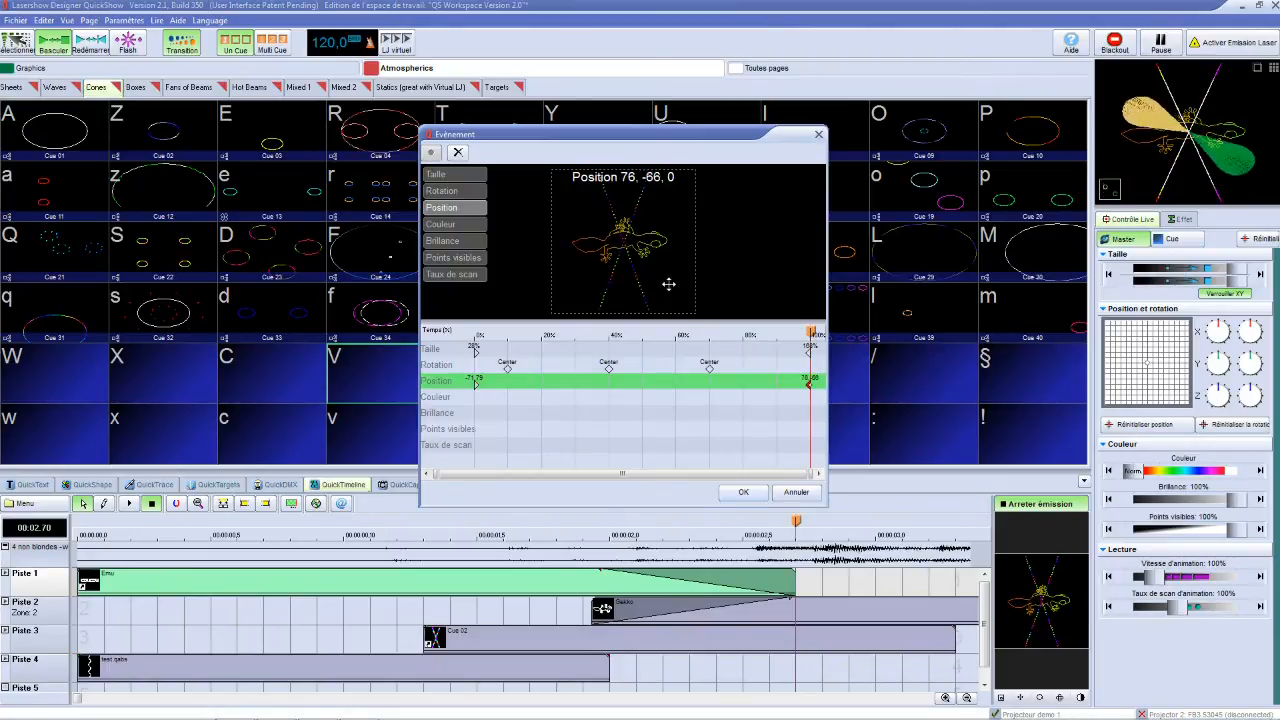
{"action": "left_click_drag", "start_coordinate": [812, 331], "coordinate": [475, 331]}
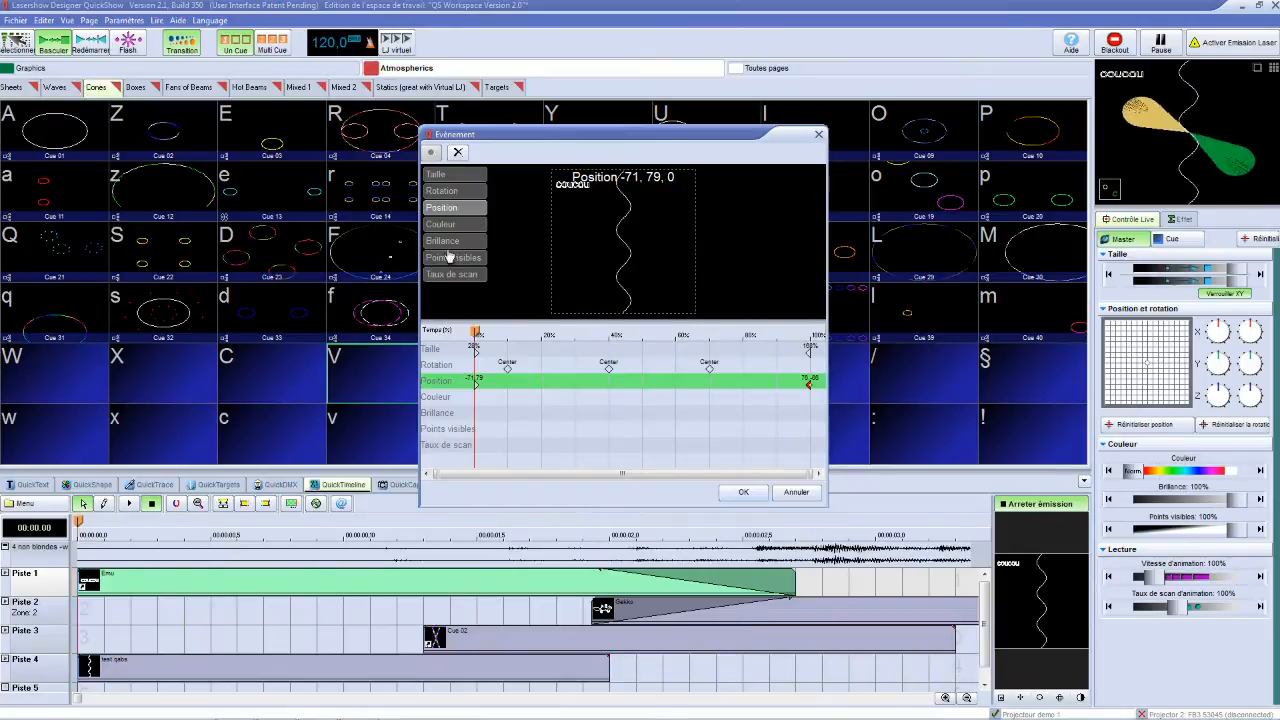
Keyframe the Emu event's color from red (100:0:17) at 0% to green (23:100:0) at 100%
{"action": "left_click", "coordinate": [454, 228]}
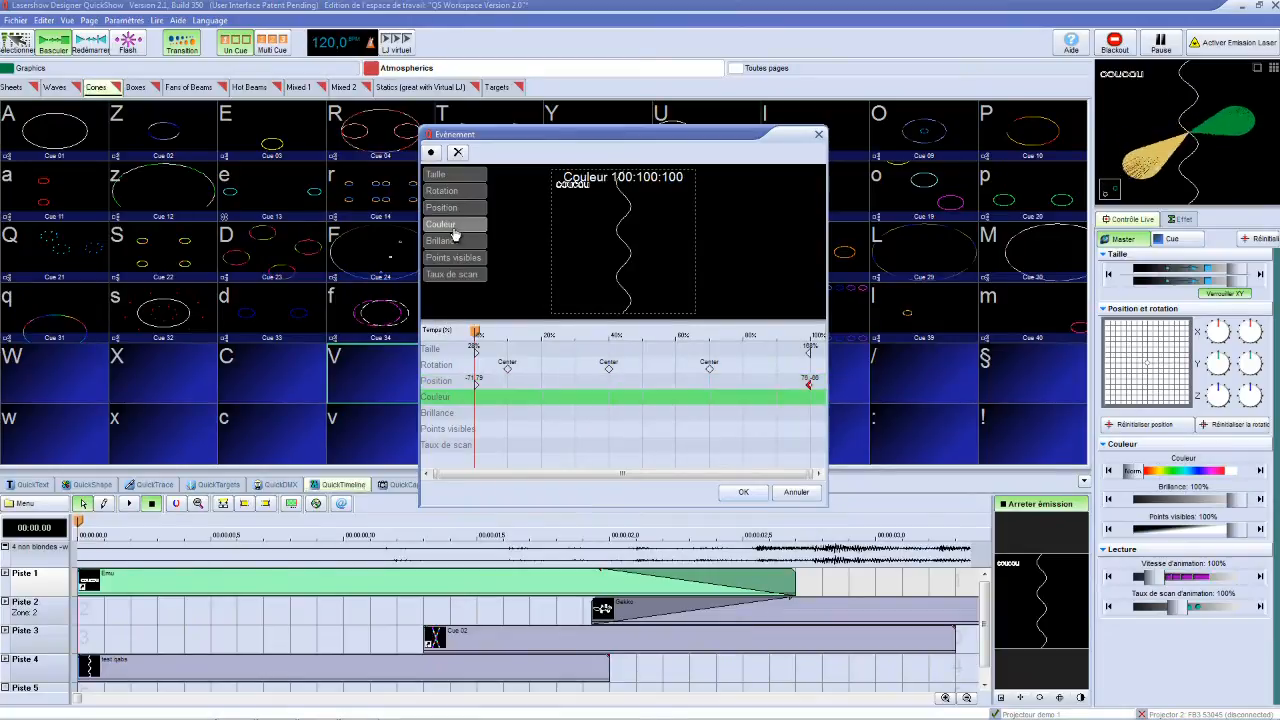
{"action": "left_click", "coordinate": [633, 231]}
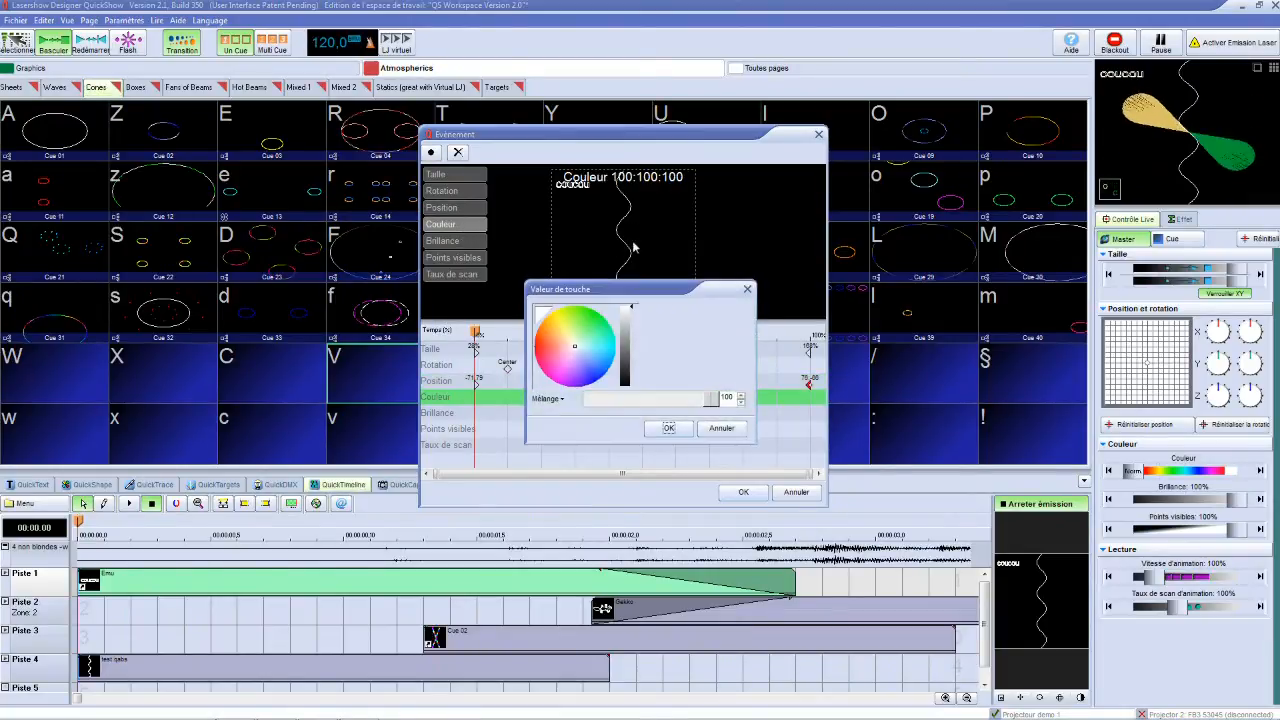
{"action": "left_click_drag", "start_coordinate": [572, 355], "coordinate": [536, 360]}
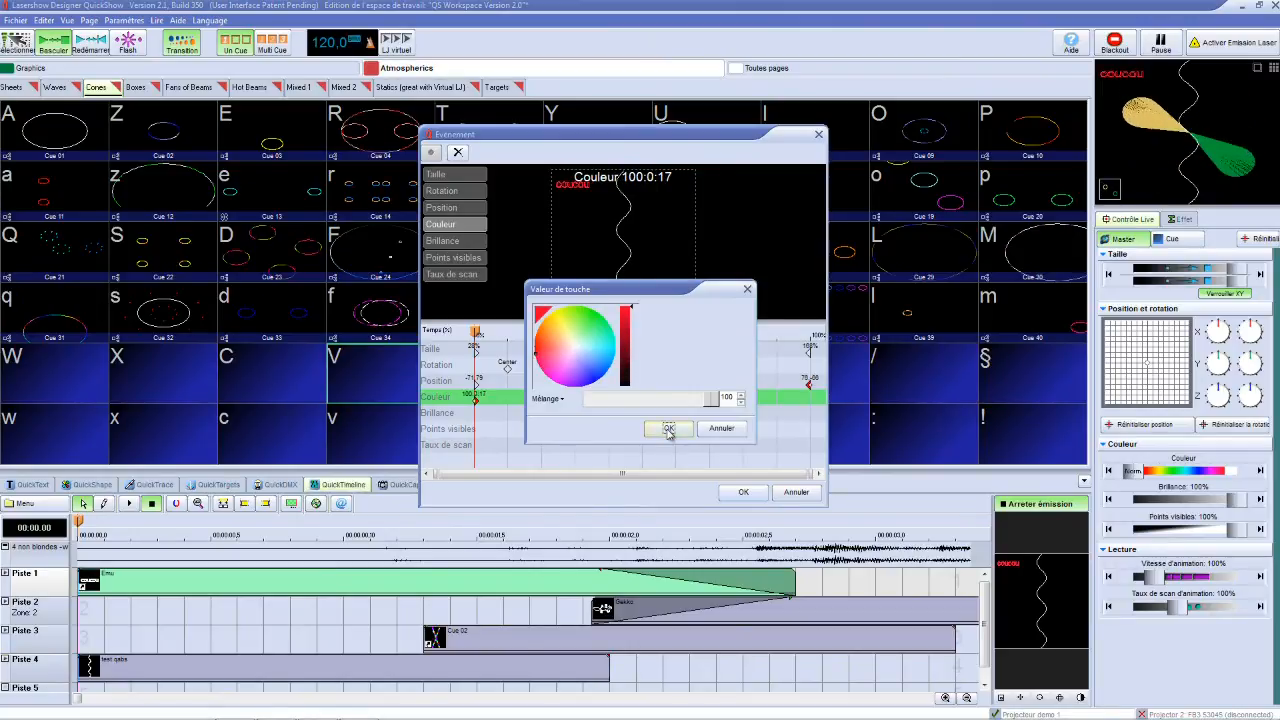
{"action": "left_click", "coordinate": [669, 430]}
{"action": "left_click_drag", "start_coordinate": [476, 331], "coordinate": [817, 334]}
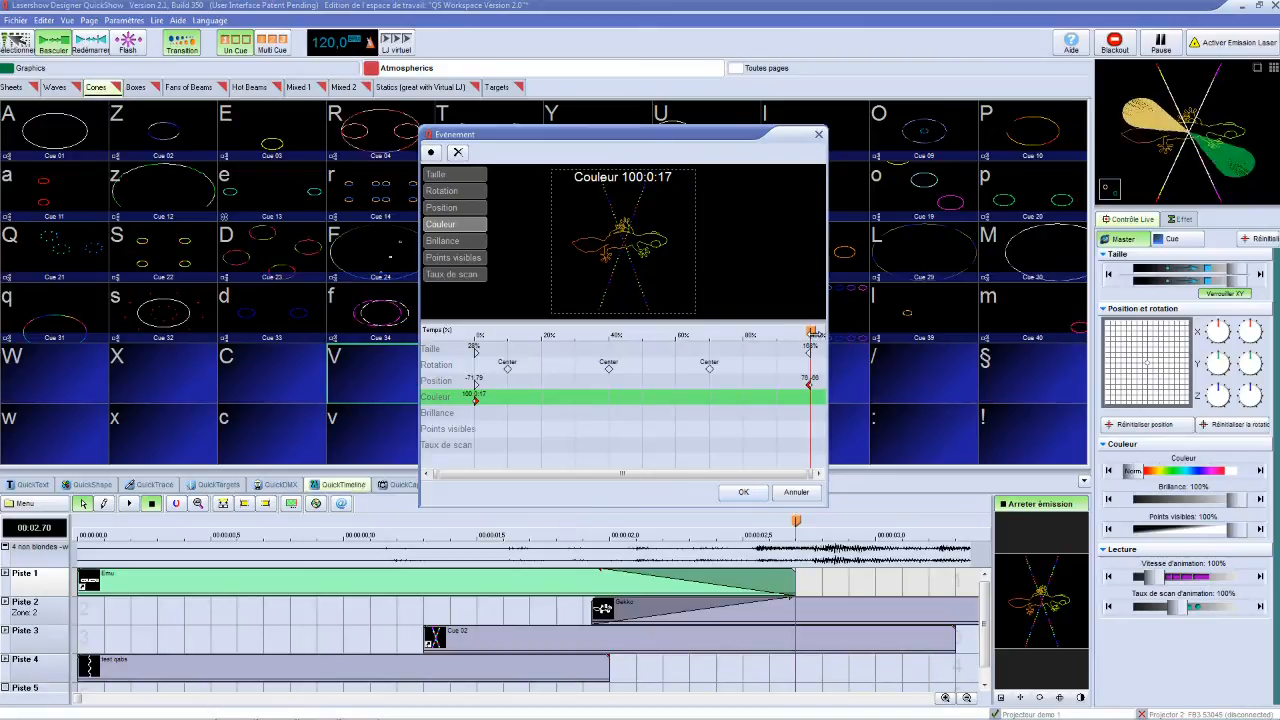
{"action": "left_click", "coordinate": [603, 240]}
{"action": "left_click", "coordinate": [580, 331]}
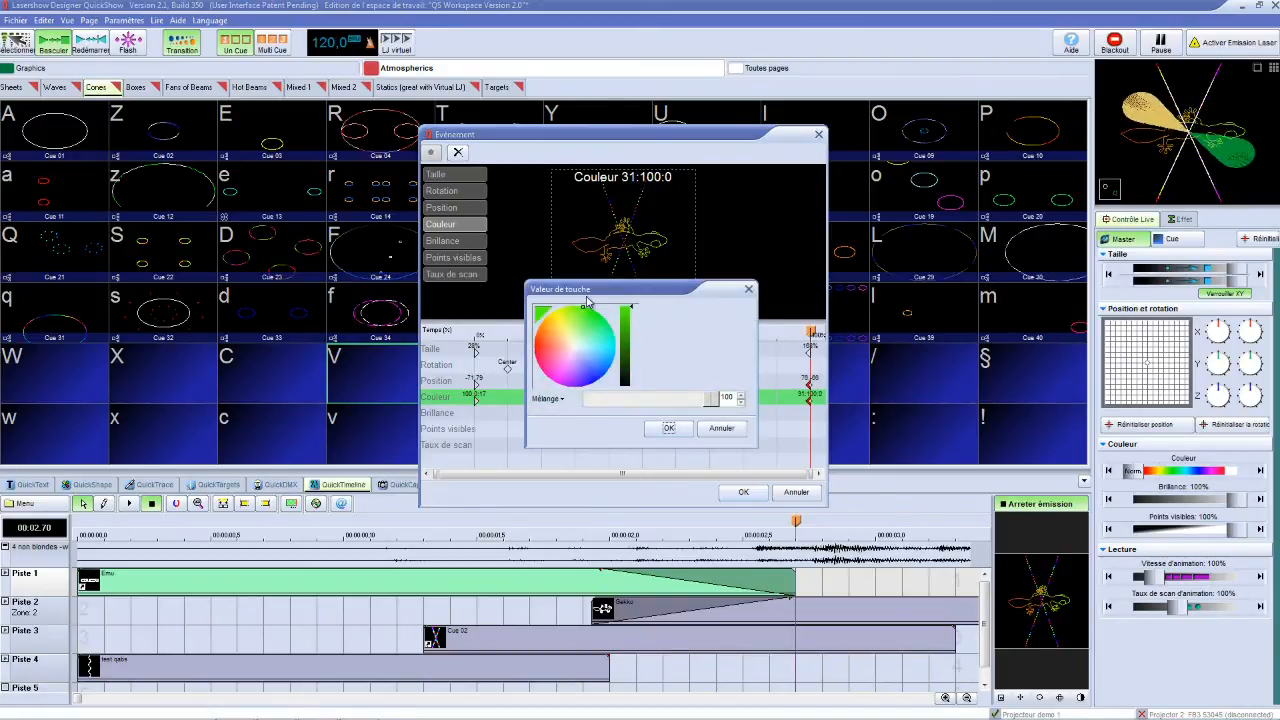
{"action": "left_click", "coordinate": [669, 427]}
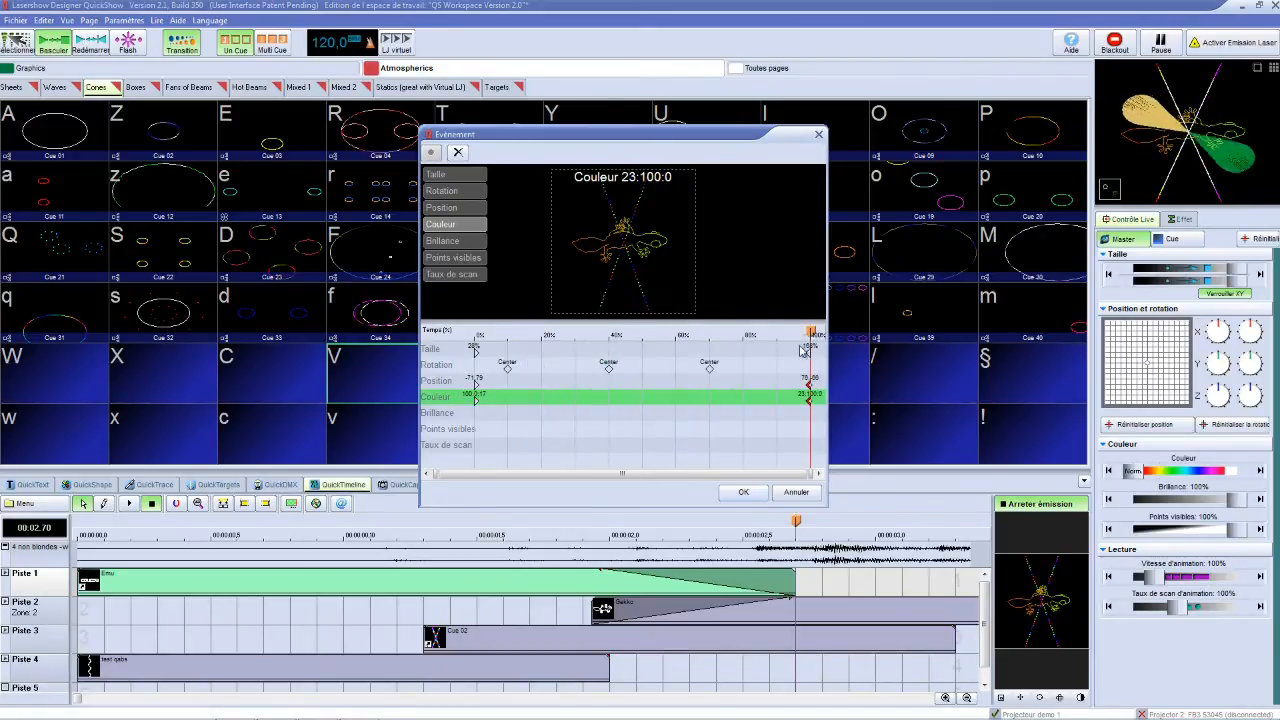
{"action": "left_click_drag", "start_coordinate": [811, 330], "coordinate": [441, 329]}
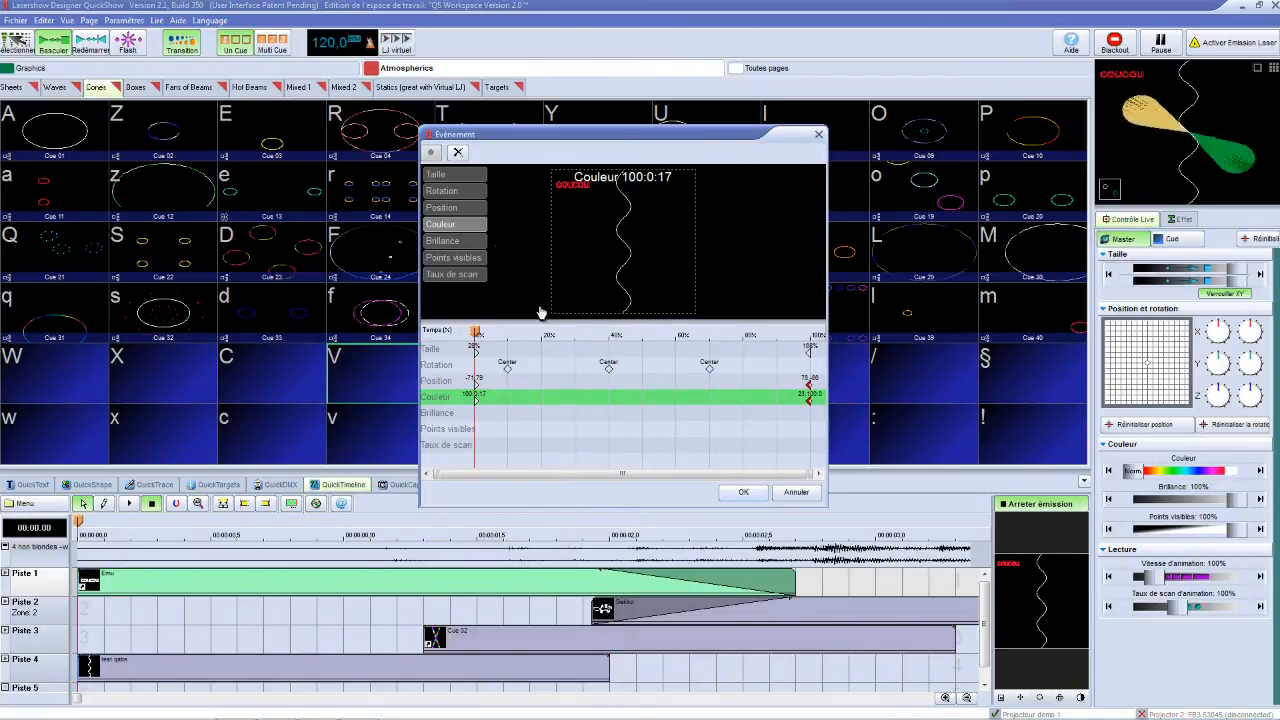
Unlock the XYZ proportions of the Emu event's 0% size keyframe and set its size to about 20, -178, 20
{"action": "left_click", "coordinate": [455, 176]}
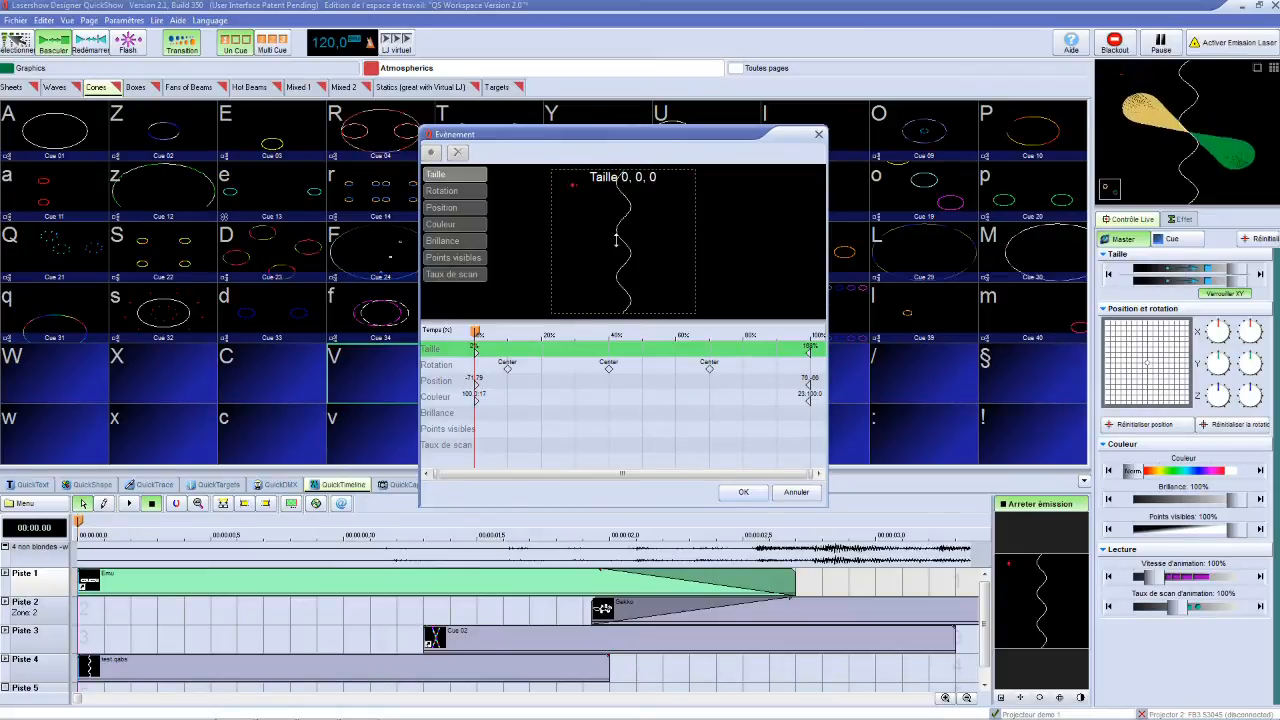
{"action": "double_click", "coordinate": [616, 228]}
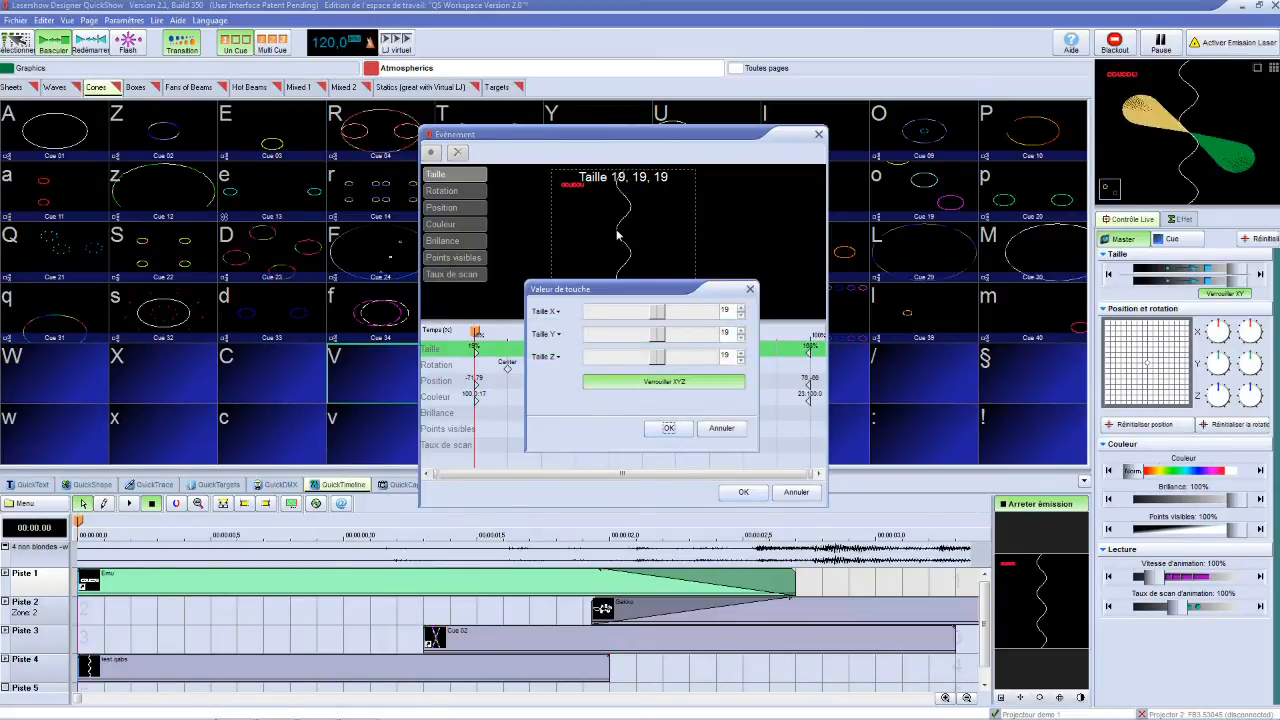
{"action": "left_click_drag", "start_coordinate": [656, 318], "coordinate": [598, 334]}
{"action": "left_click", "coordinate": [688, 381]}
{"action": "left_click", "coordinate": [675, 430]}
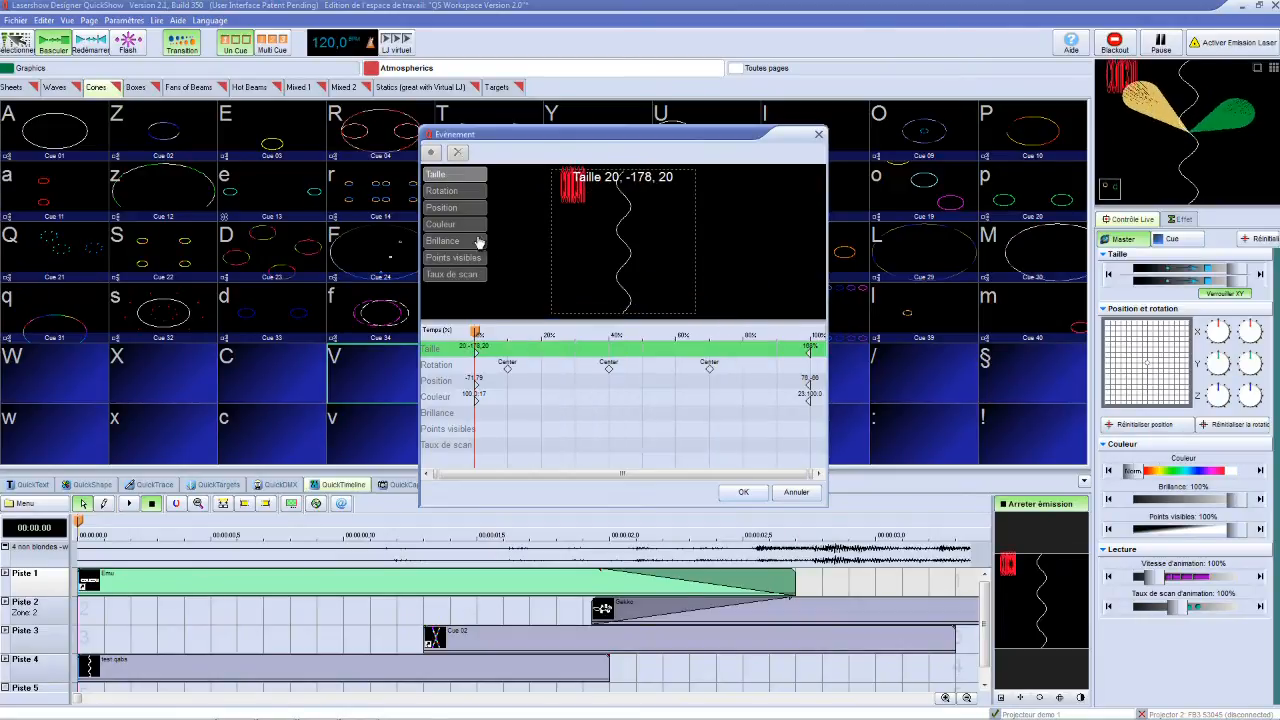
Add a rotation keyframe of 0, 0, 0 at the start of the Emu event using its key value settings
{"action": "left_click", "coordinate": [456, 191]}
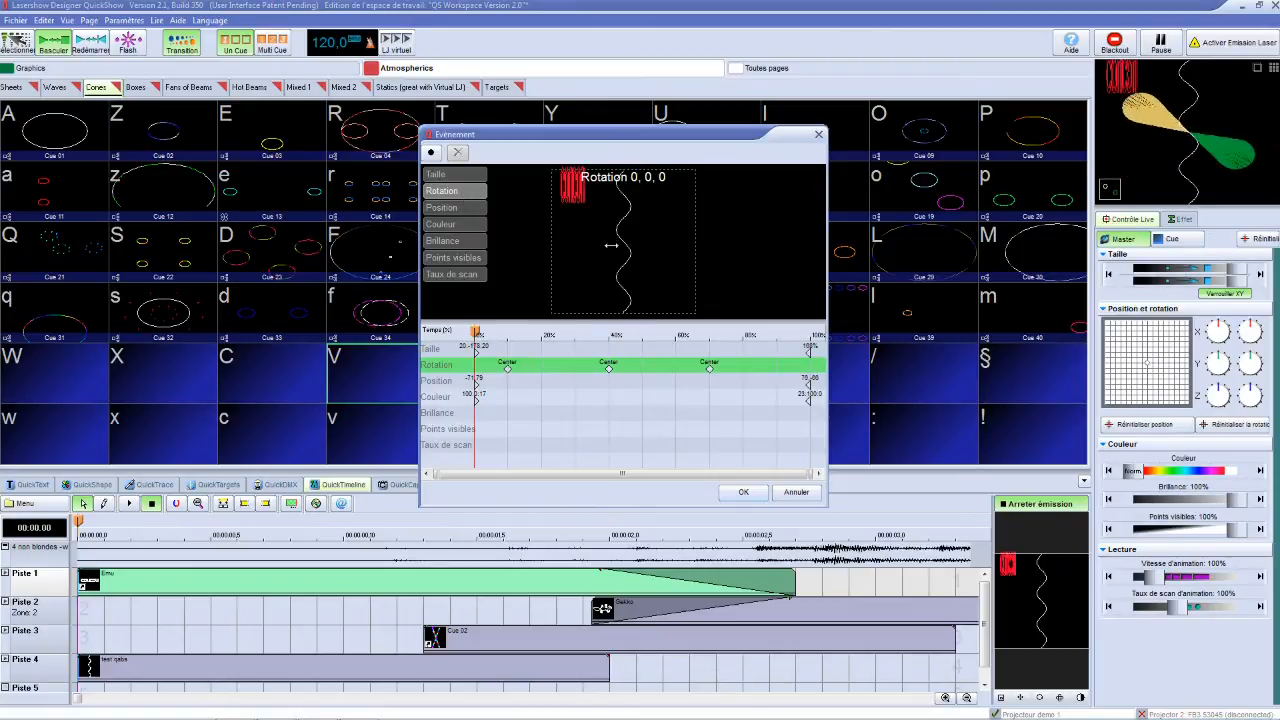
{"action": "right_click", "coordinate": [632, 237]}
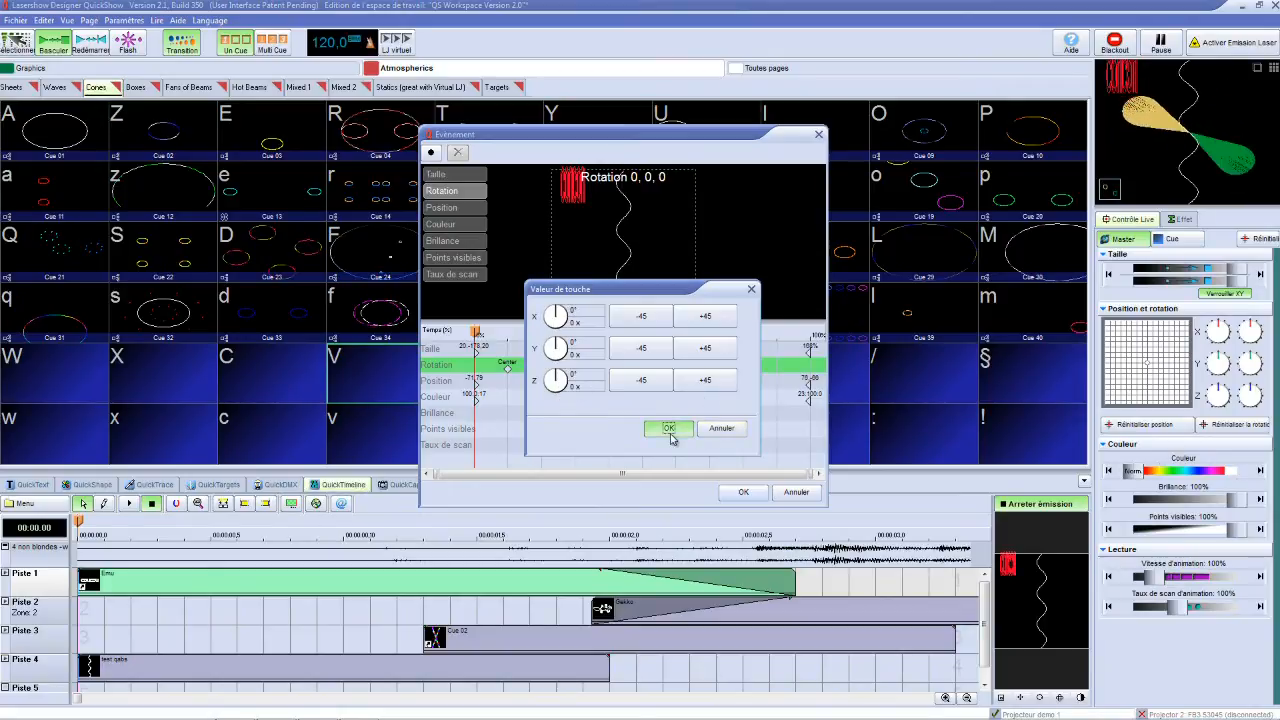
{"action": "left_click", "coordinate": [669, 429]}
Examine the key value settings for position and color at the Emu event's start, accepting both without edits
{"action": "left_click", "coordinate": [478, 208]}
{"action": "right_click", "coordinate": [581, 239]}
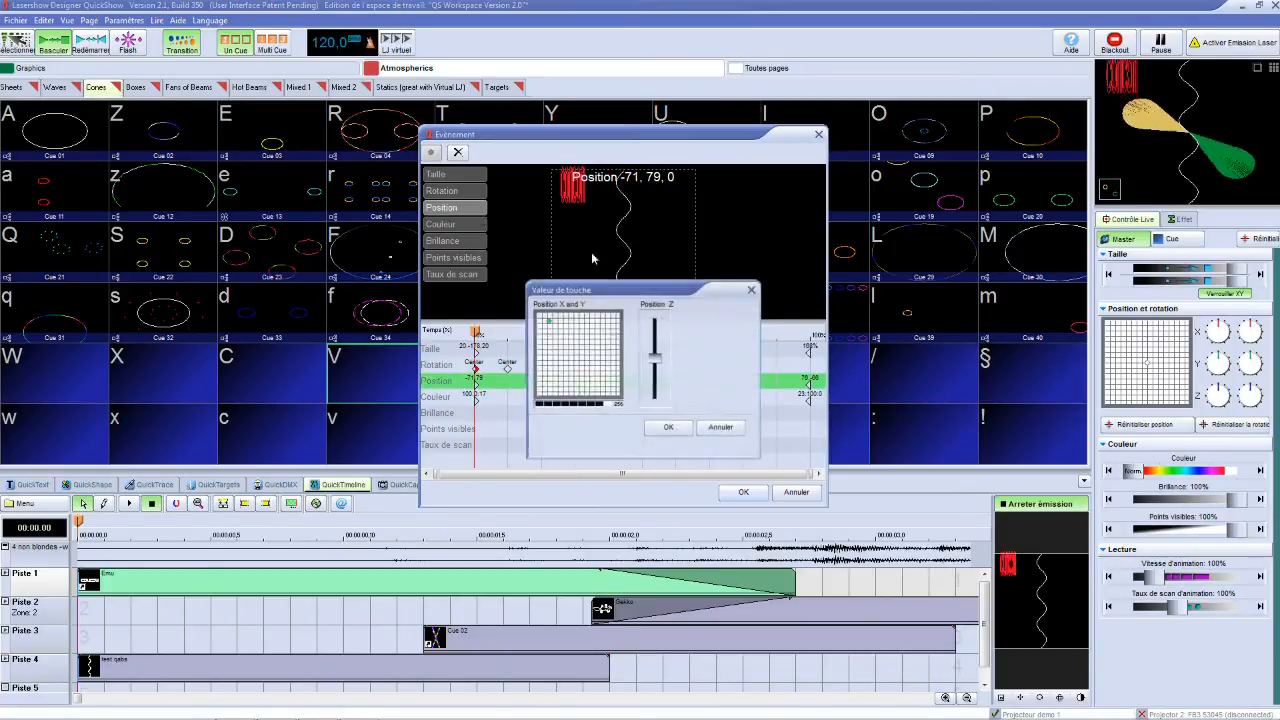
{"action": "left_click", "coordinate": [668, 428]}
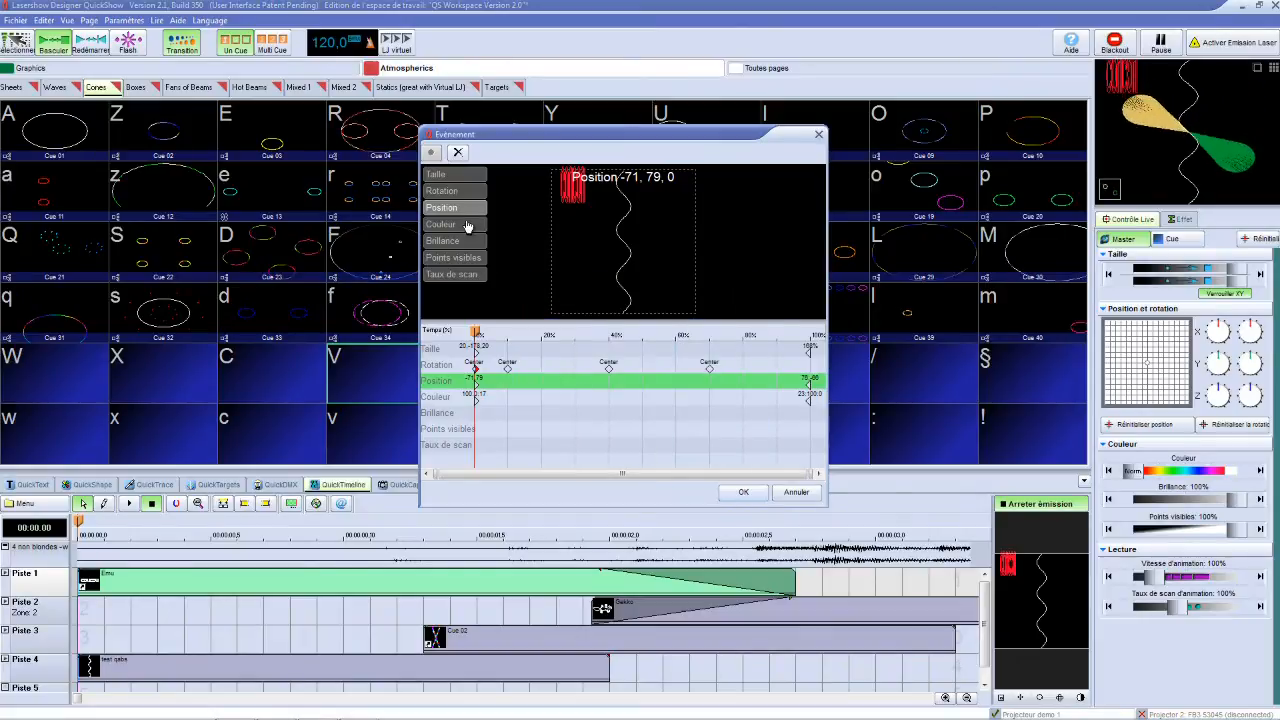
{"action": "left_click", "coordinate": [469, 226]}
{"action": "right_click", "coordinate": [606, 226]}
{"action": "left_click", "coordinate": [669, 428]}
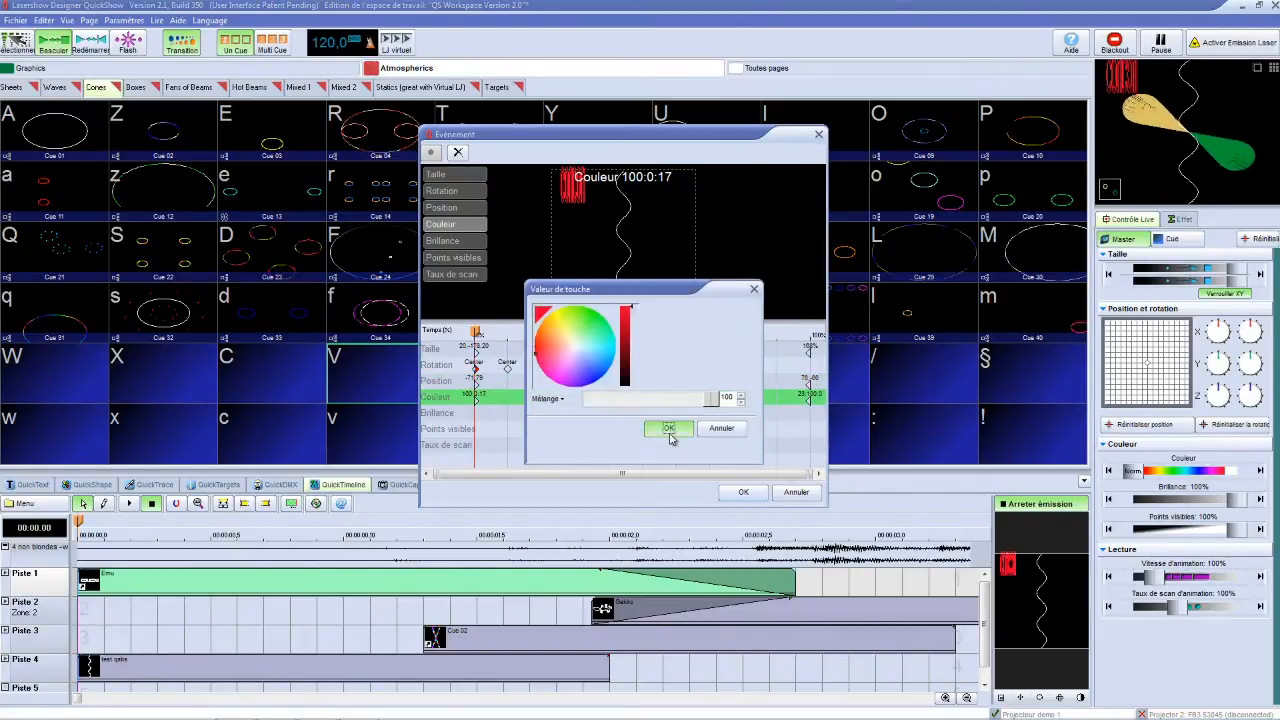
Add a brightness keyframe of 100% at the start of the Emu event and accept the event's settings
{"action": "left_click", "coordinate": [455, 245]}
{"action": "right_click", "coordinate": [621, 240]}
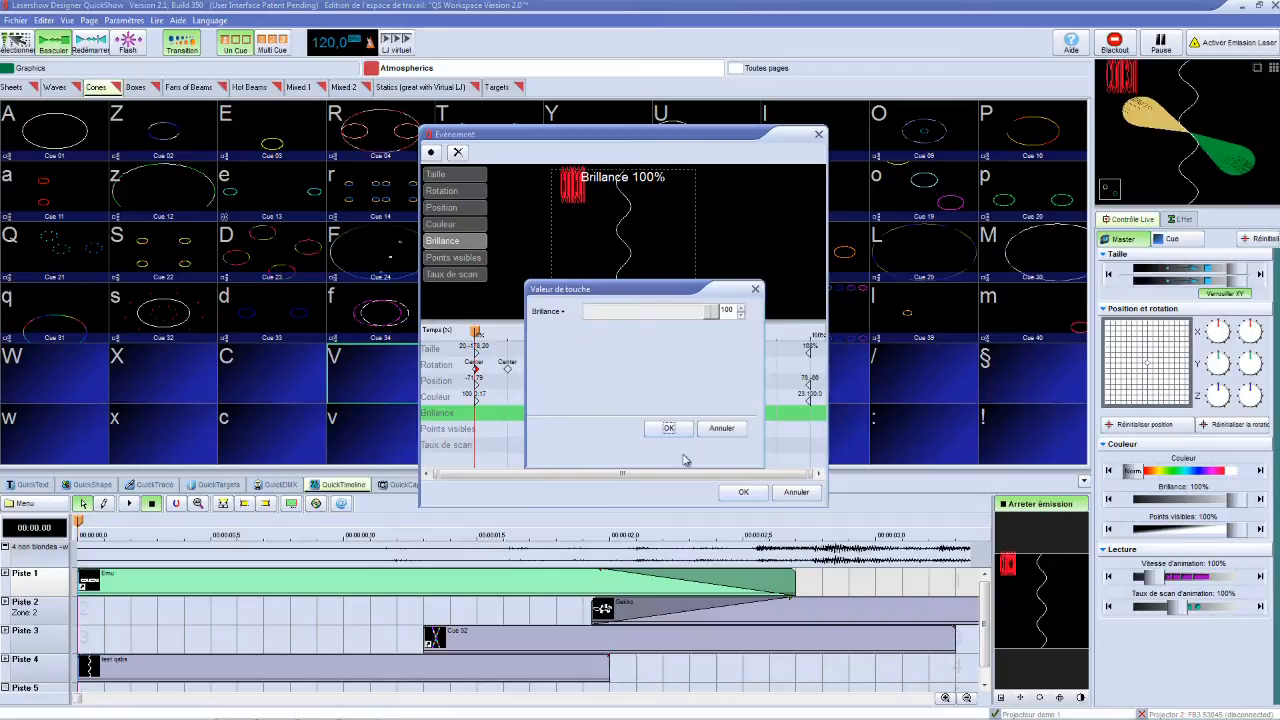
{"action": "left_click", "coordinate": [667, 427]}
{"action": "right_click", "coordinate": [669, 242]}
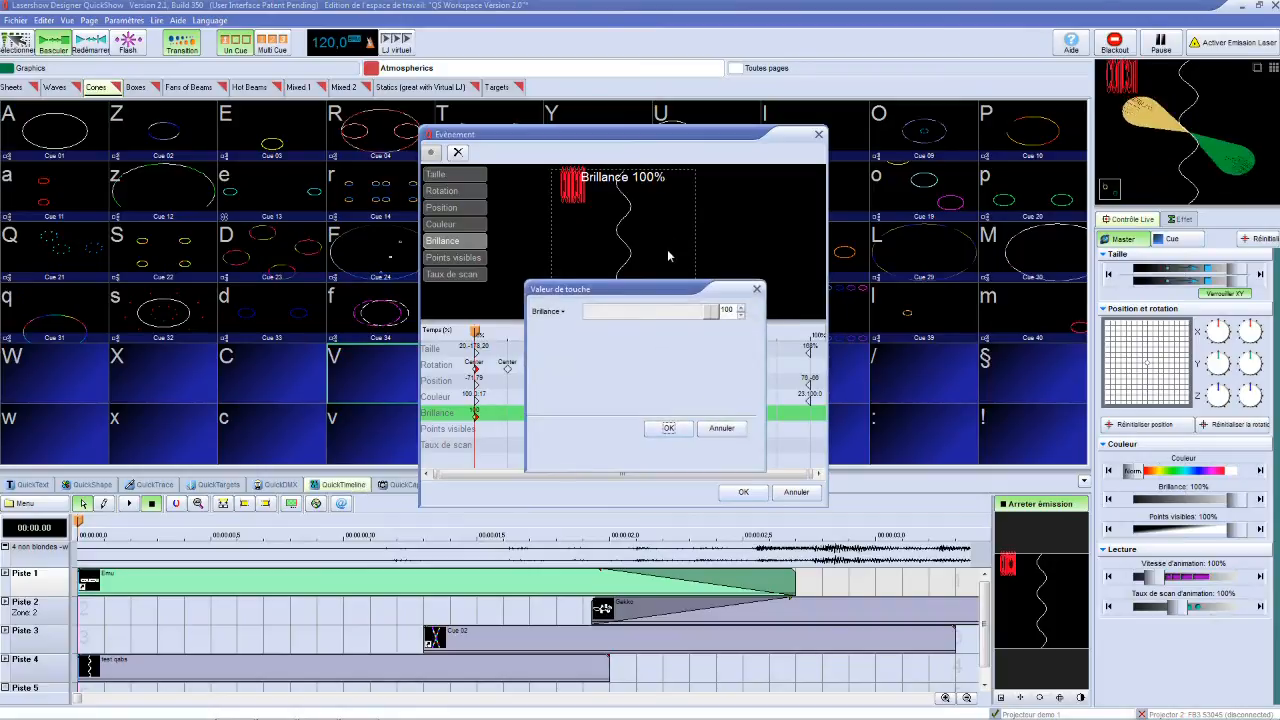
{"action": "left_click", "coordinate": [669, 428]}
{"action": "left_click", "coordinate": [742, 494]}
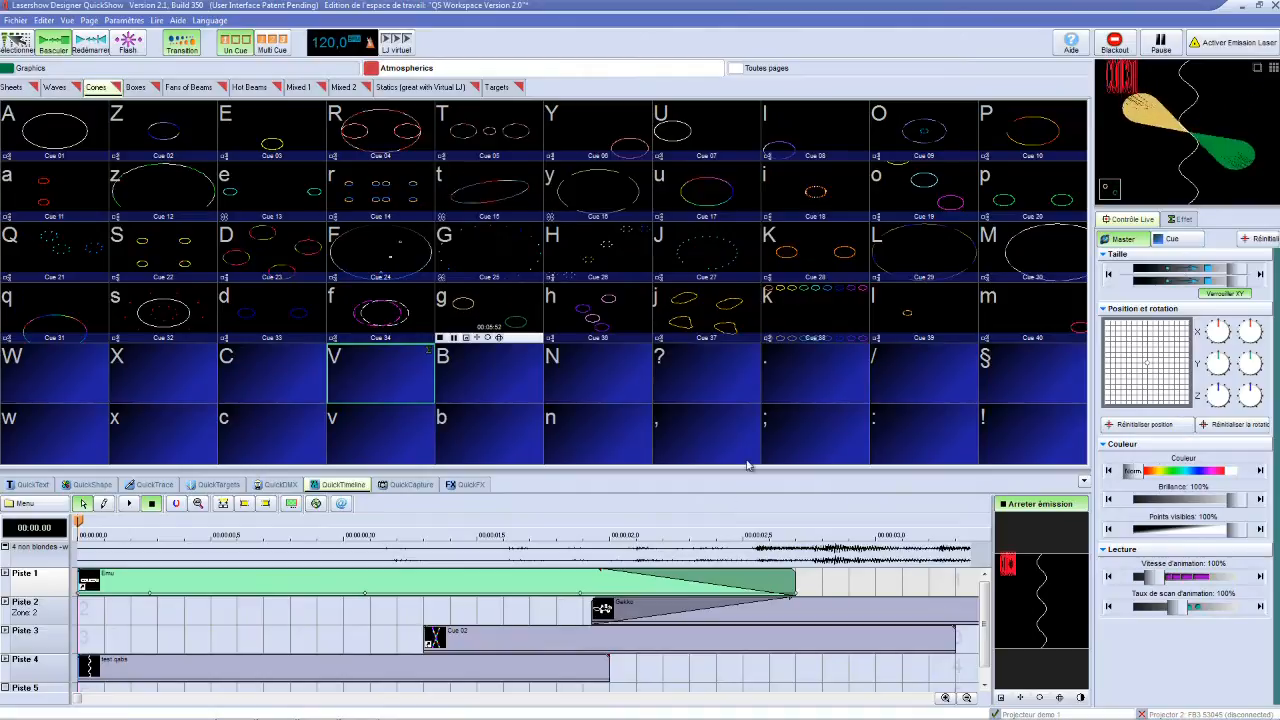
Return the playhead to the start and switch the timeline's laser display off and on again
{"action": "left_click", "coordinate": [129, 580]}
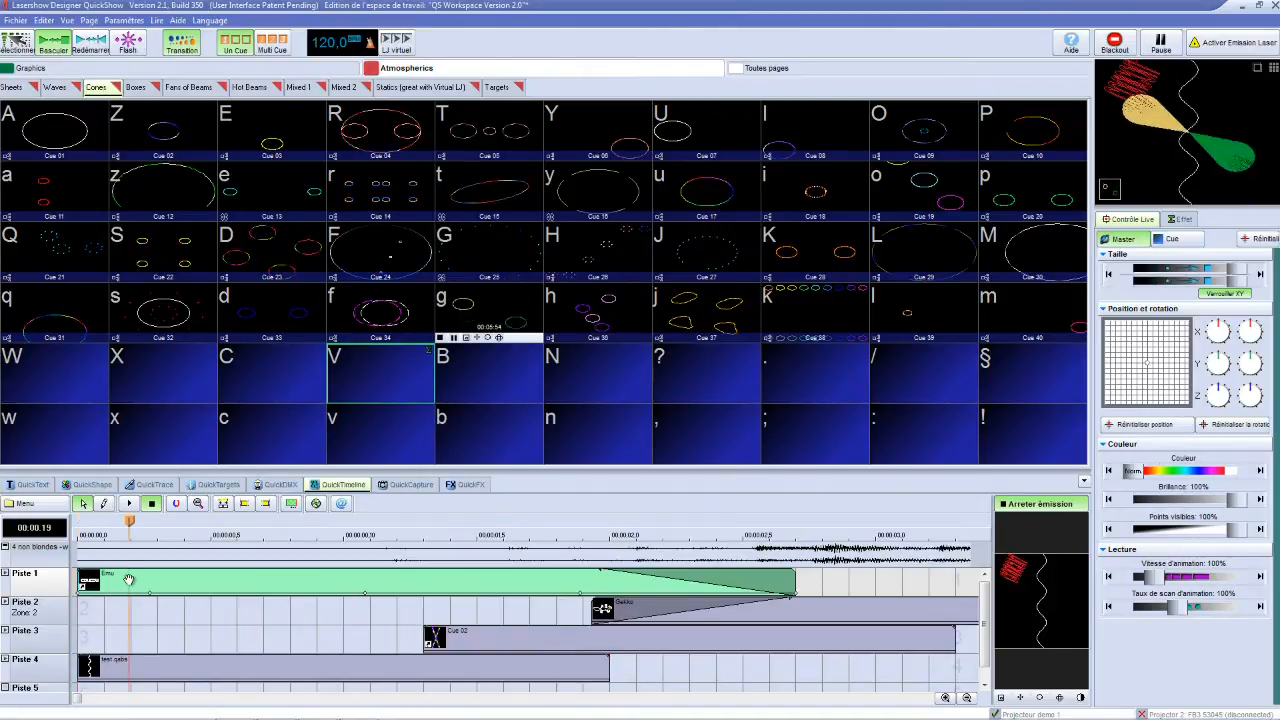
{"action": "left_click_drag", "start_coordinate": [130, 521], "coordinate": [78, 521]}
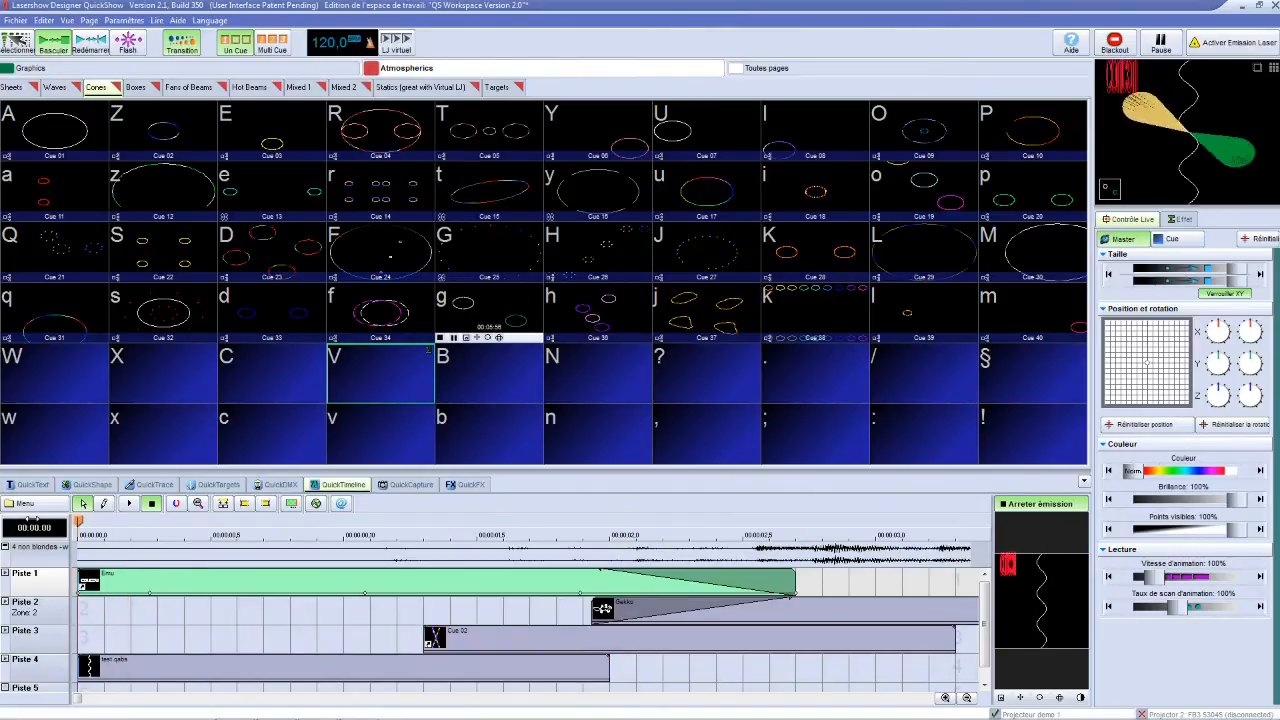
{"action": "left_click", "coordinate": [1025, 505]}
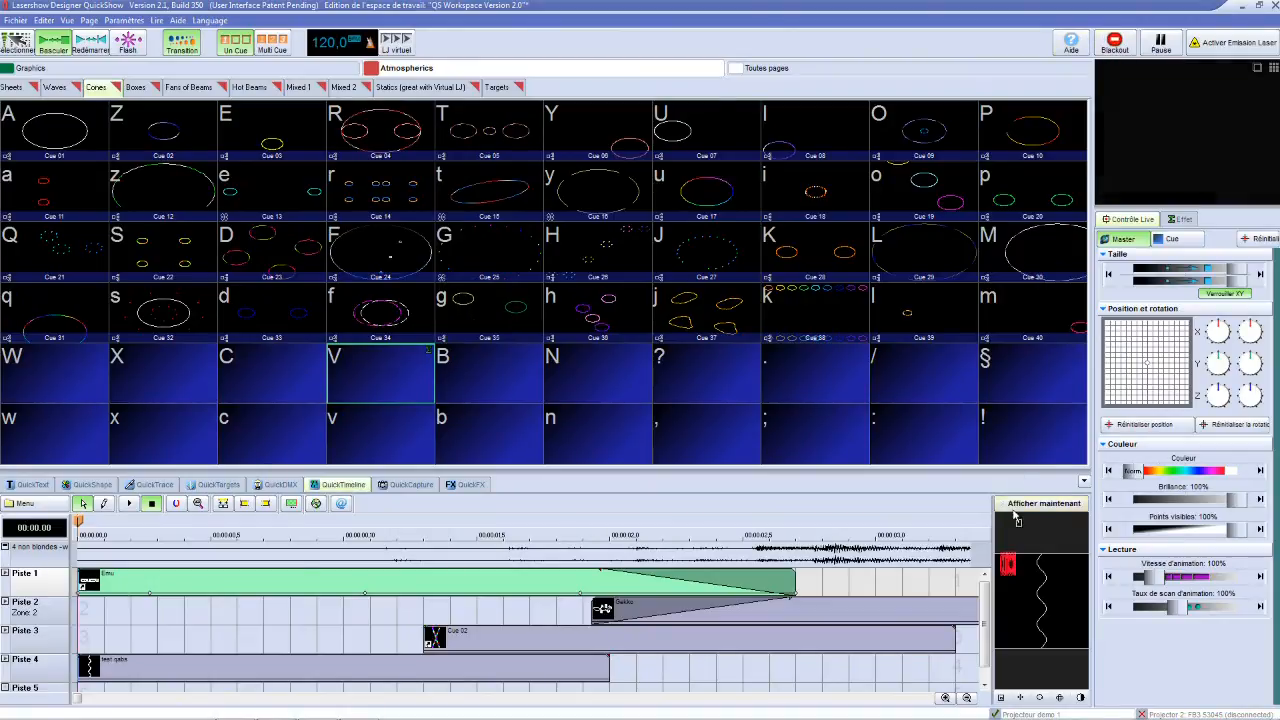
{"action": "left_click", "coordinate": [1025, 506]}
{"action": "mouse_move", "coordinate": [82, 522]}
{"action": "left_mouse_down"}
{"action": "mouse_move", "coordinate": [800, 545]}
{"action": "mouse_move", "coordinate": [64, 537]}
{"action": "left_mouse_up"}
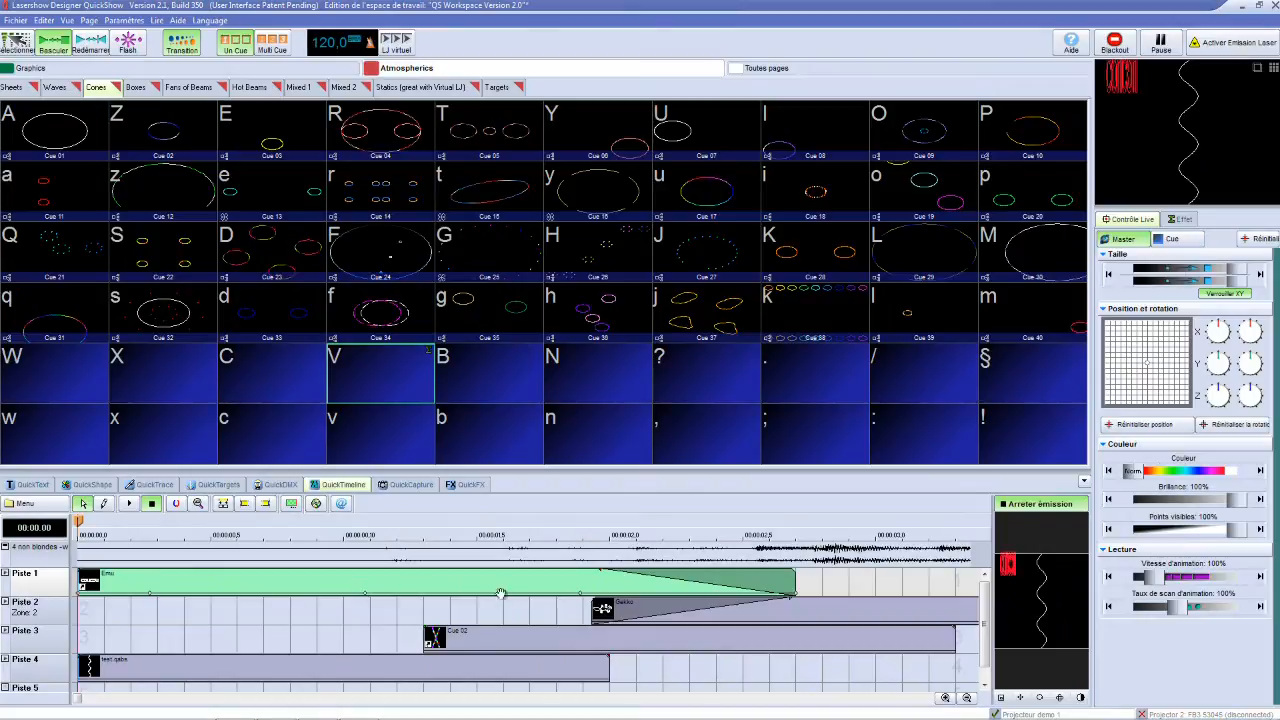
Enlarge the timeline area and expand Piste 1 to show the Emu event's keyframe rows
{"action": "double_click", "coordinate": [661, 591]}
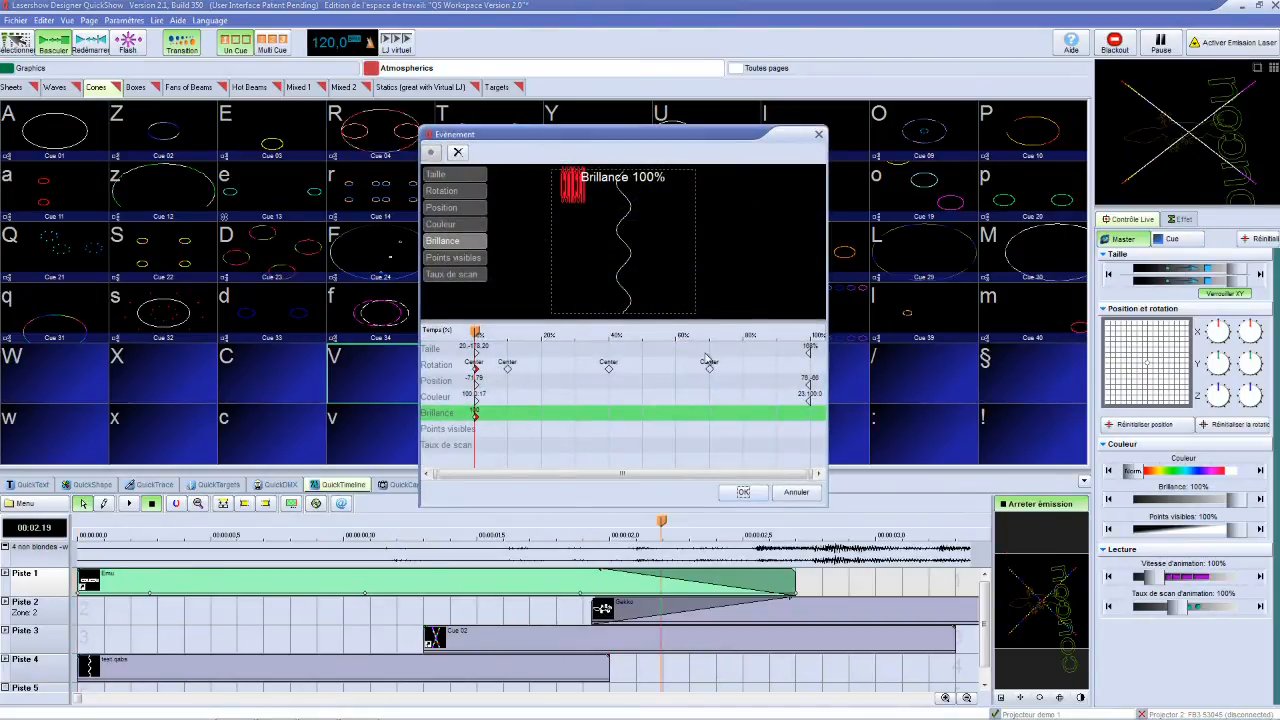
{"action": "left_click", "coordinate": [742, 492]}
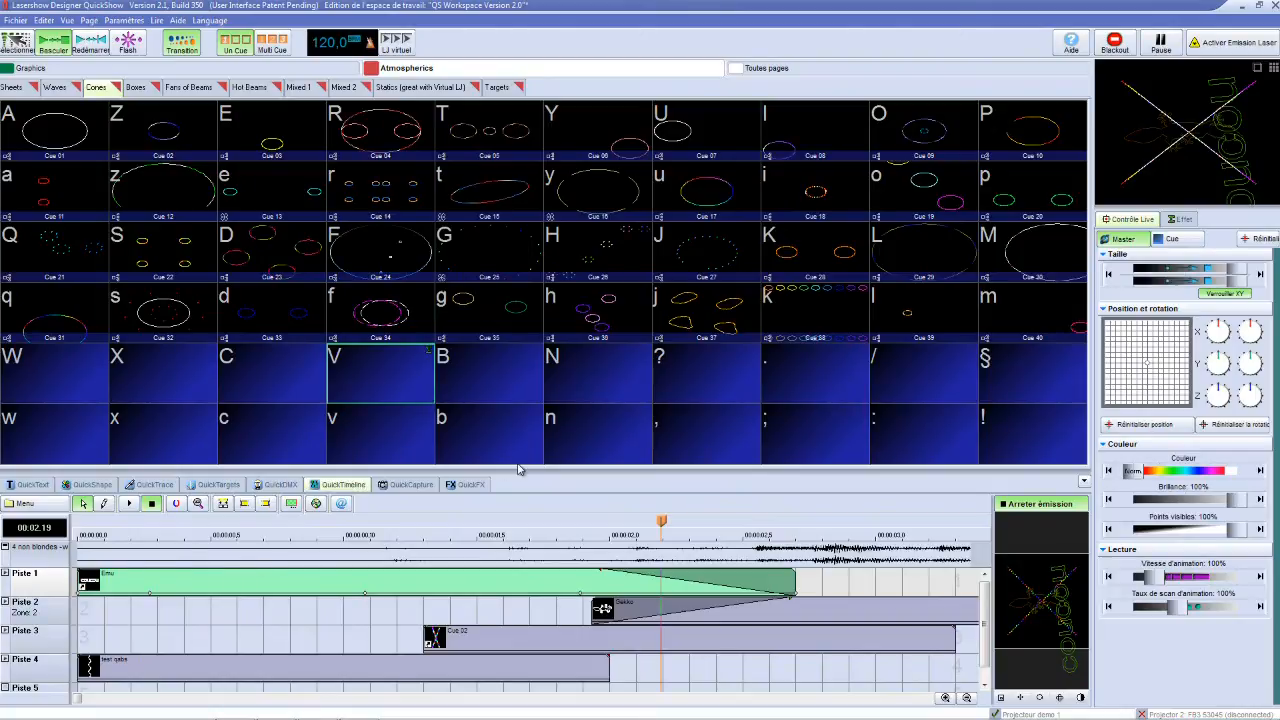
{"action": "left_click_drag", "start_coordinate": [520, 470], "coordinate": [520, 356]}
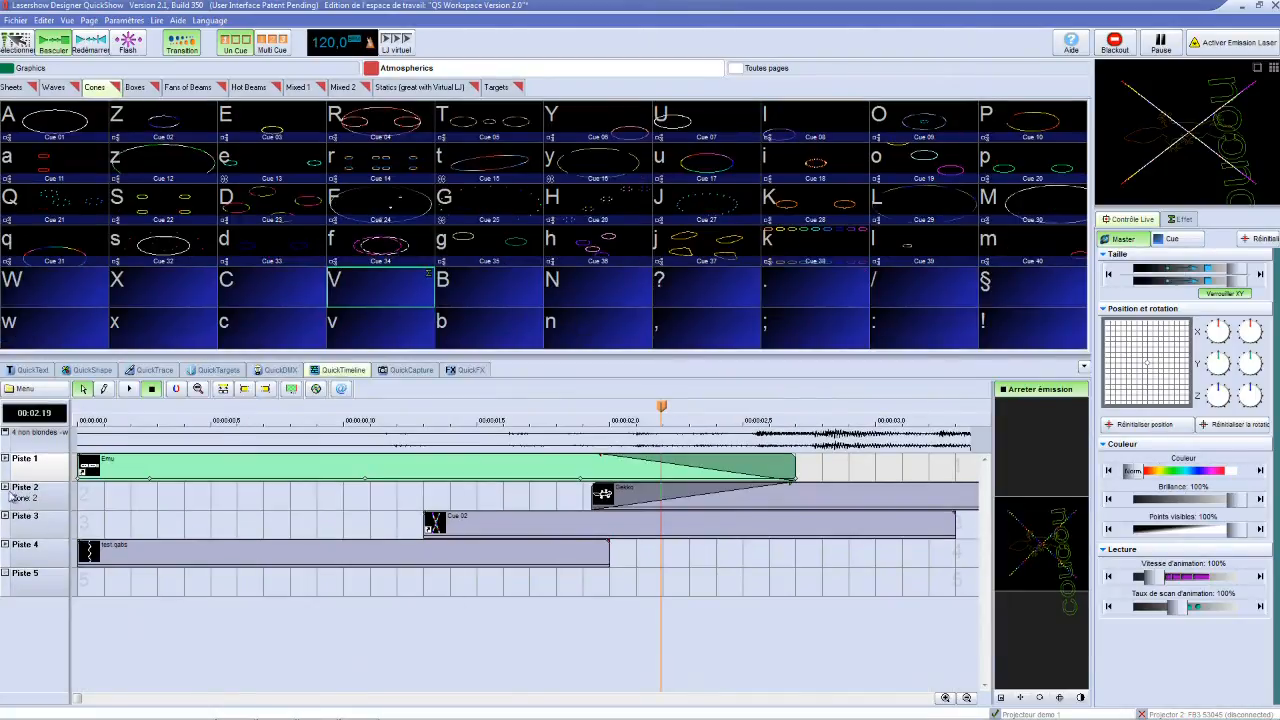
{"action": "left_click", "coordinate": [5, 459]}
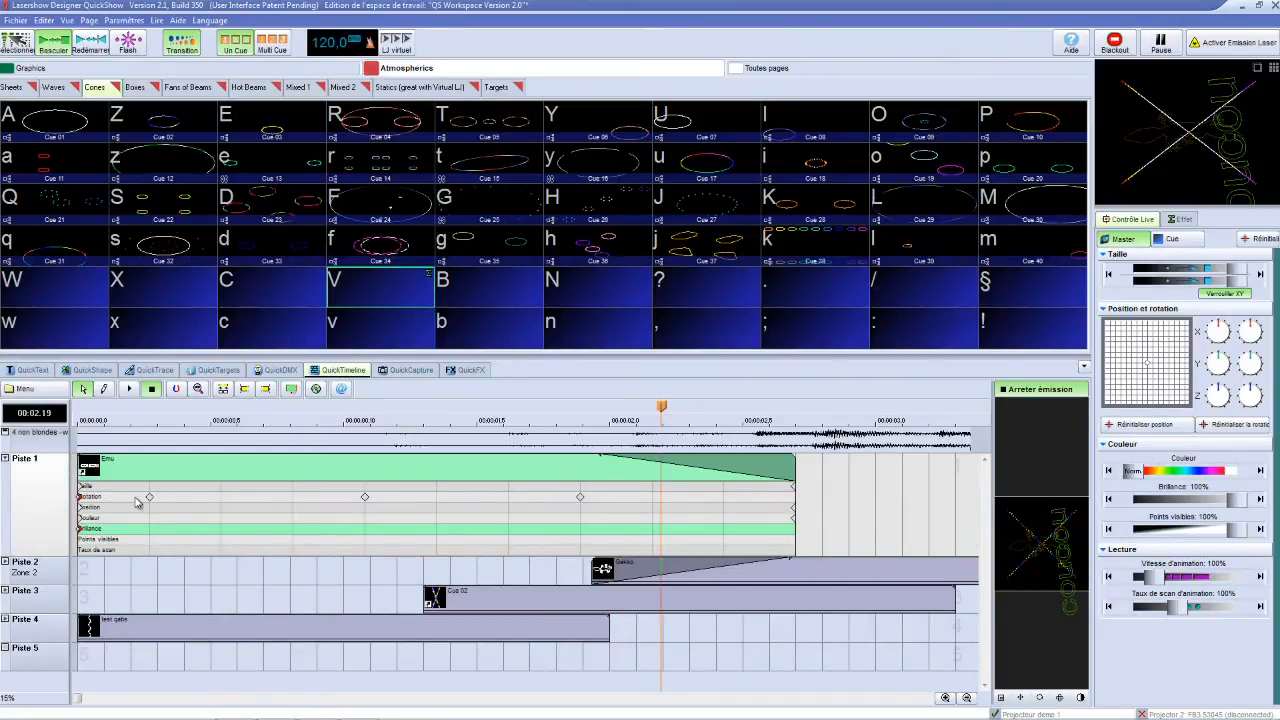
Move the Emu event's last rotation keyframe slightly earlier within the expanded track
{"action": "mouse_move", "coordinate": [583, 502]}
{"action": "left_mouse_down"}
{"action": "mouse_move", "coordinate": [603, 500]}
{"action": "mouse_move", "coordinate": [551, 500]}
{"action": "mouse_move", "coordinate": [587, 498]}
{"action": "left_mouse_up"}
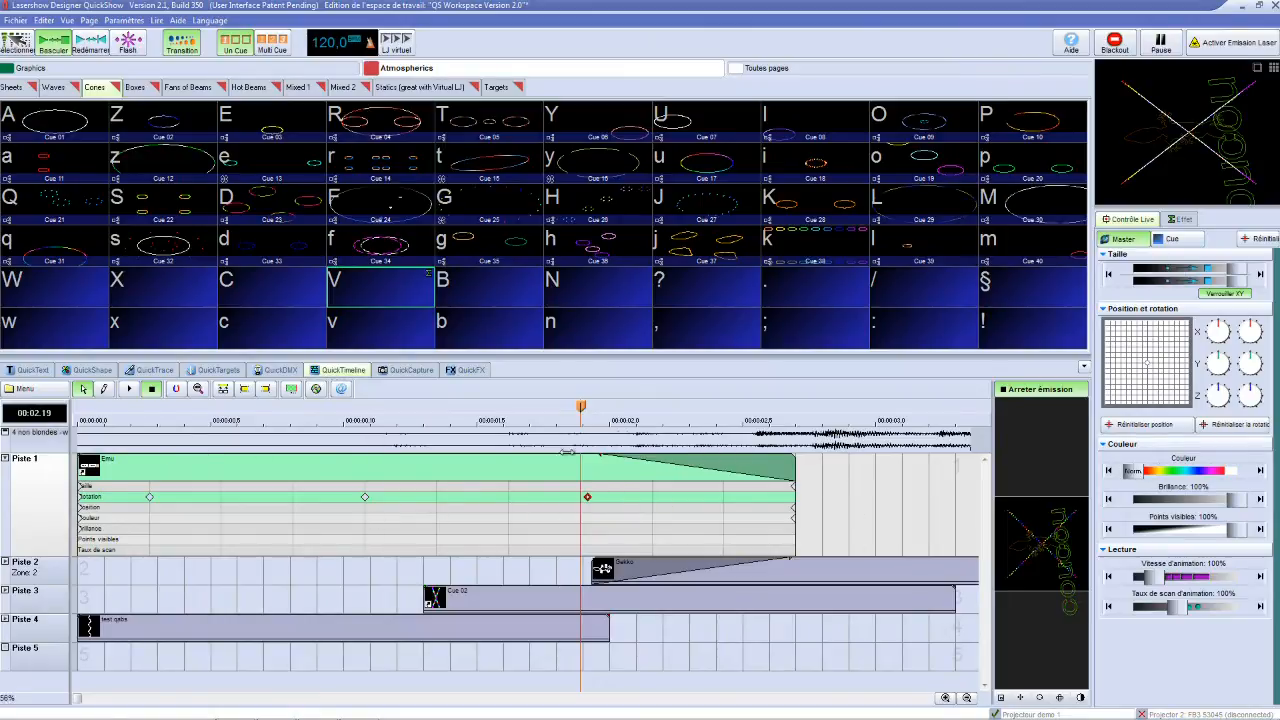
{"action": "left_click_drag", "start_coordinate": [583, 407], "coordinate": [570, 498]}
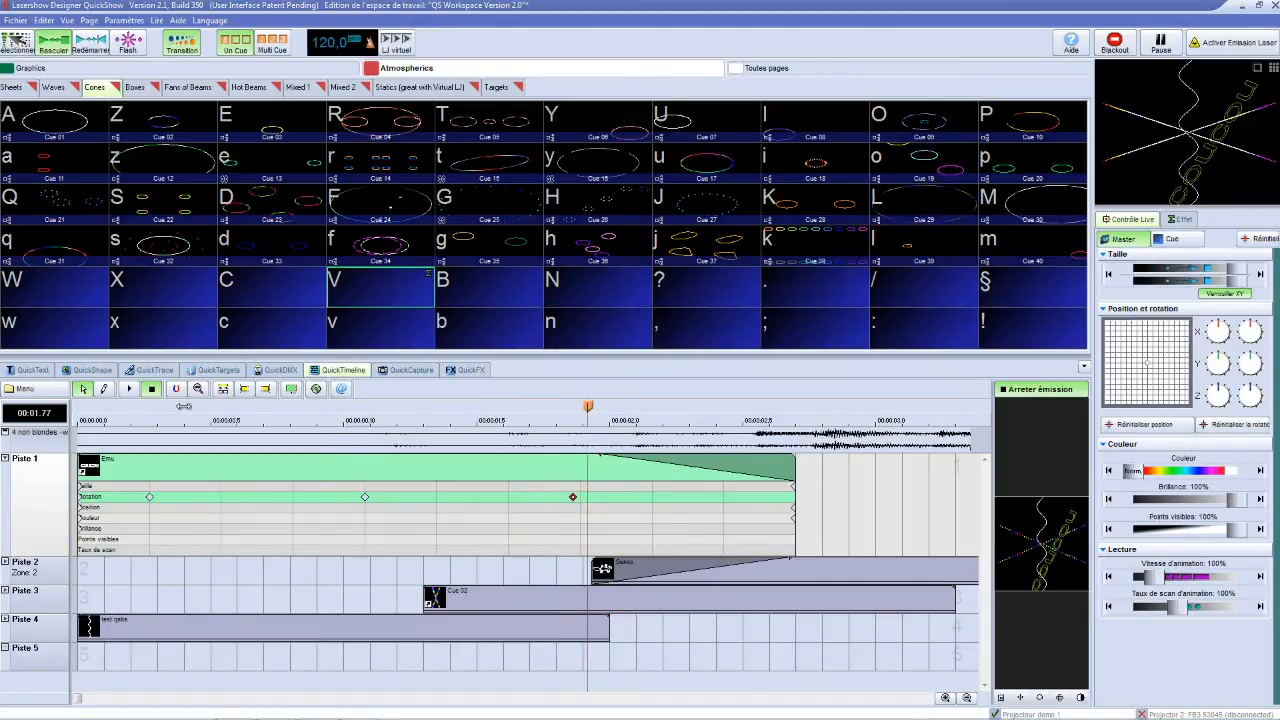
Set a playback range from about 1.76 s to 2.74 s and play it in a loop
{"action": "left_click", "coordinate": [547, 446]}
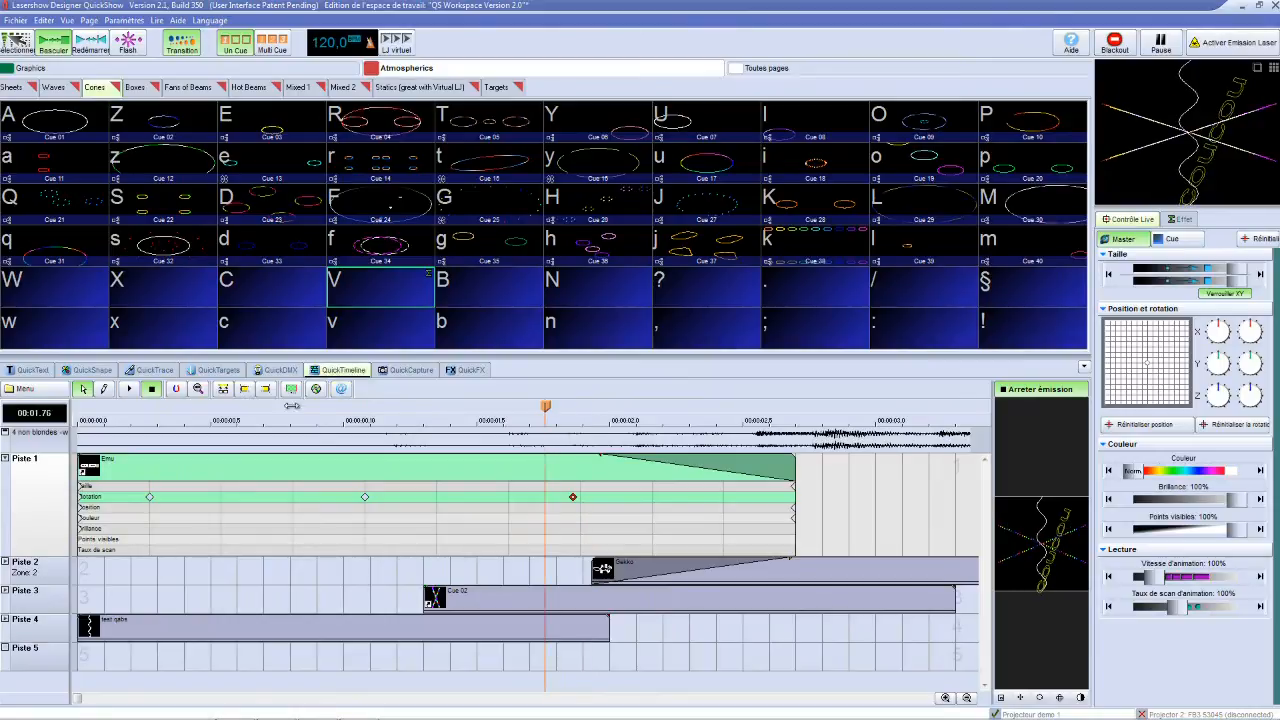
{"action": "left_click", "coordinate": [810, 448]}
{"action": "left_click", "coordinate": [247, 388]}
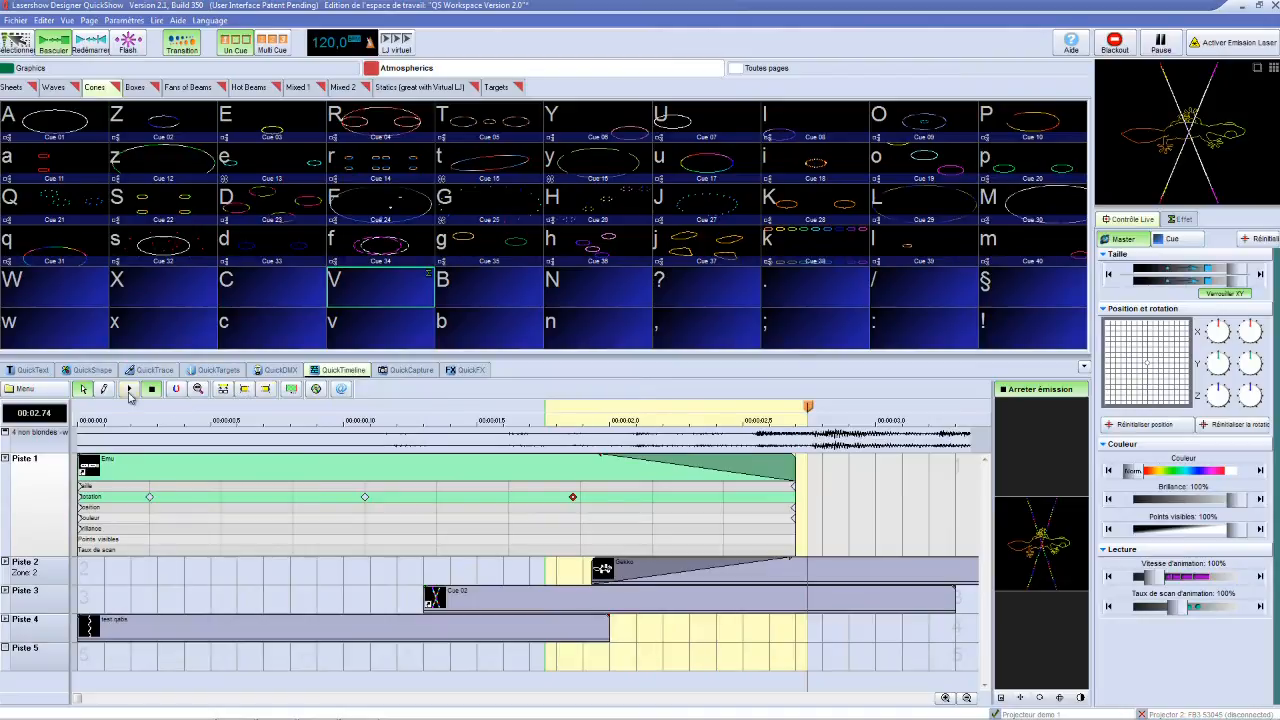
{"action": "left_click", "coordinate": [128, 389]}
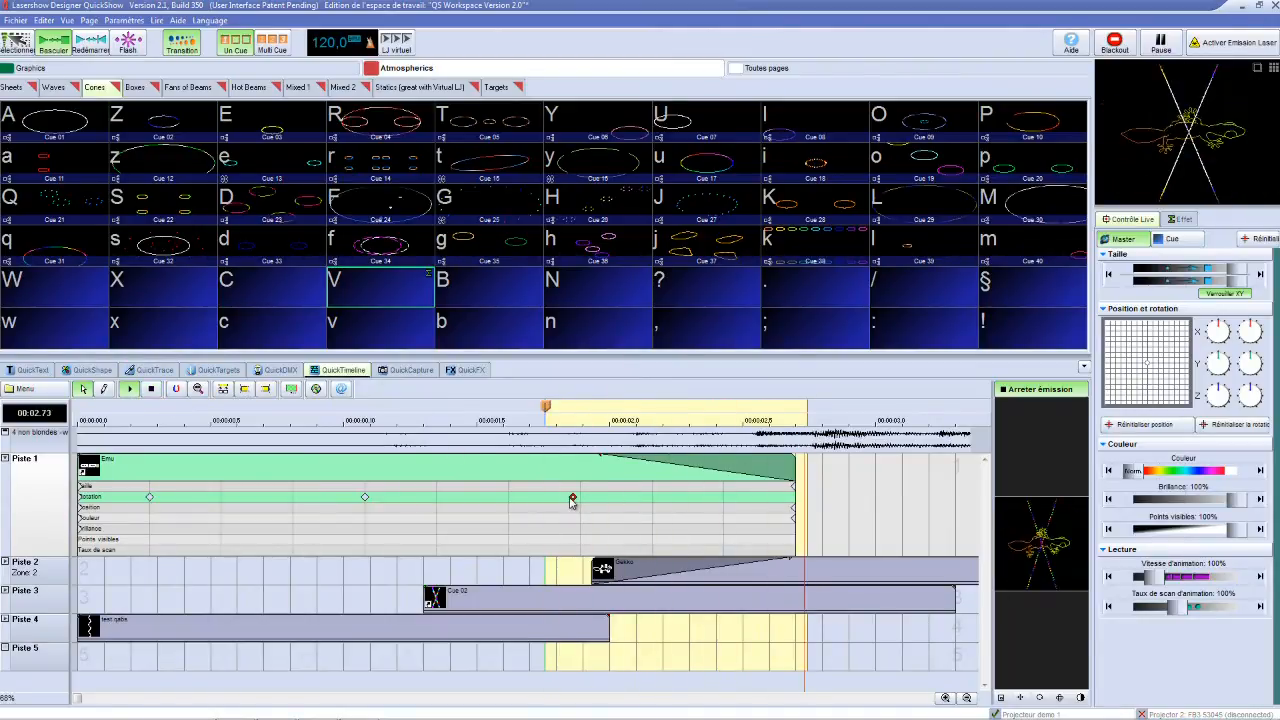
Shift the Emu event's last rotation keyframe past the 2-second mark during looped playback and stop the playback
{"action": "left_click_drag", "start_coordinate": [574, 500], "coordinate": [658, 500]}
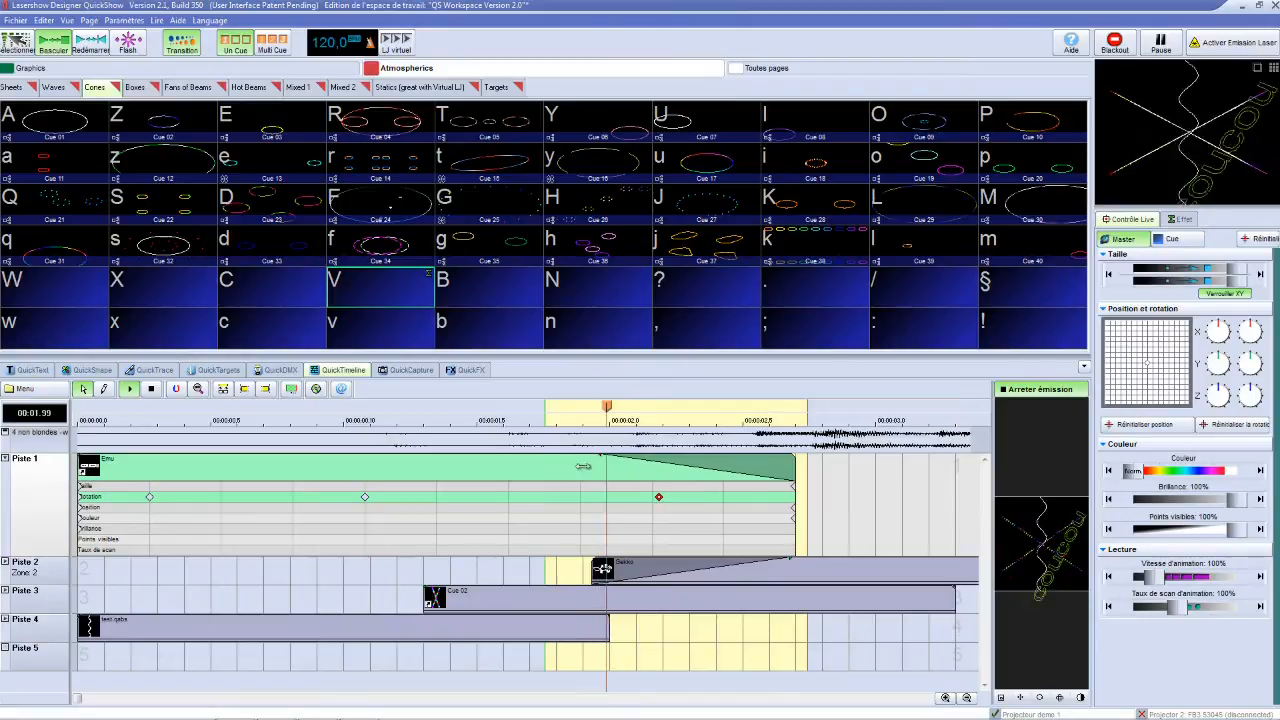
{"action": "left_click", "coordinate": [155, 390]}
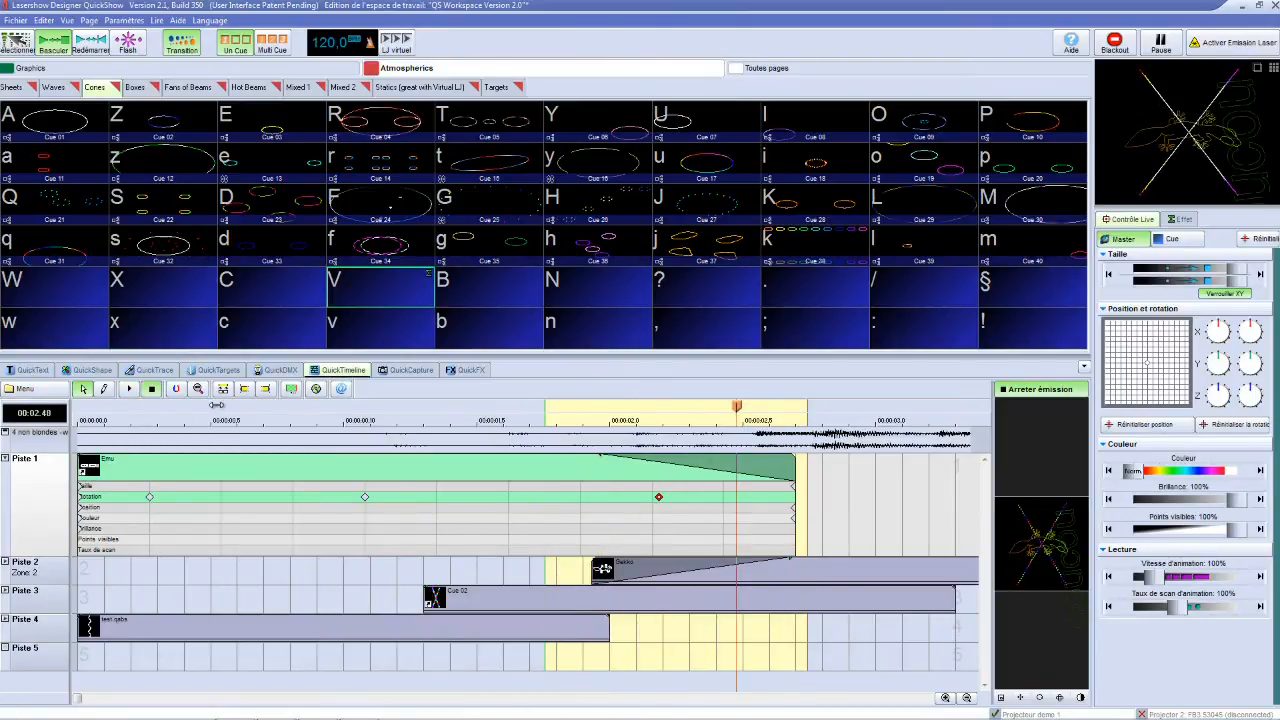
Set the end of the playback range to the playhead at 2.48 s
{"action": "right_click", "coordinate": [35, 427]}
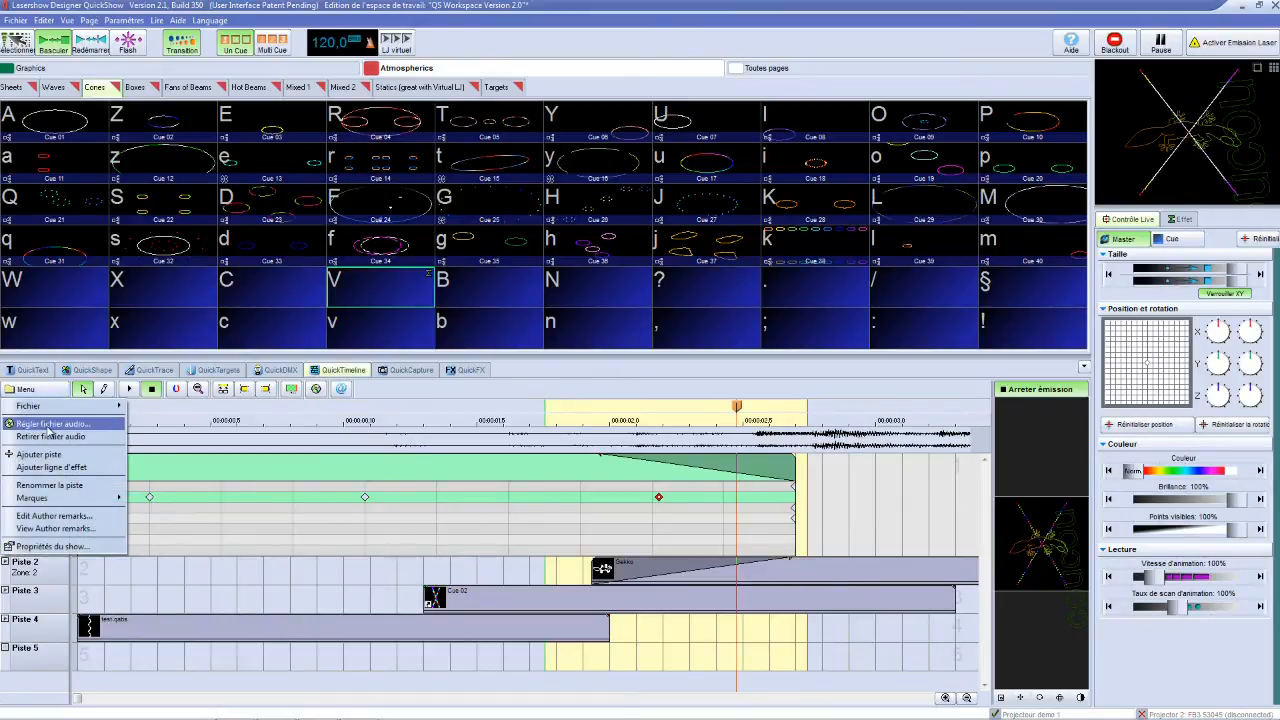
{"action": "left_click", "coordinate": [267, 393]}
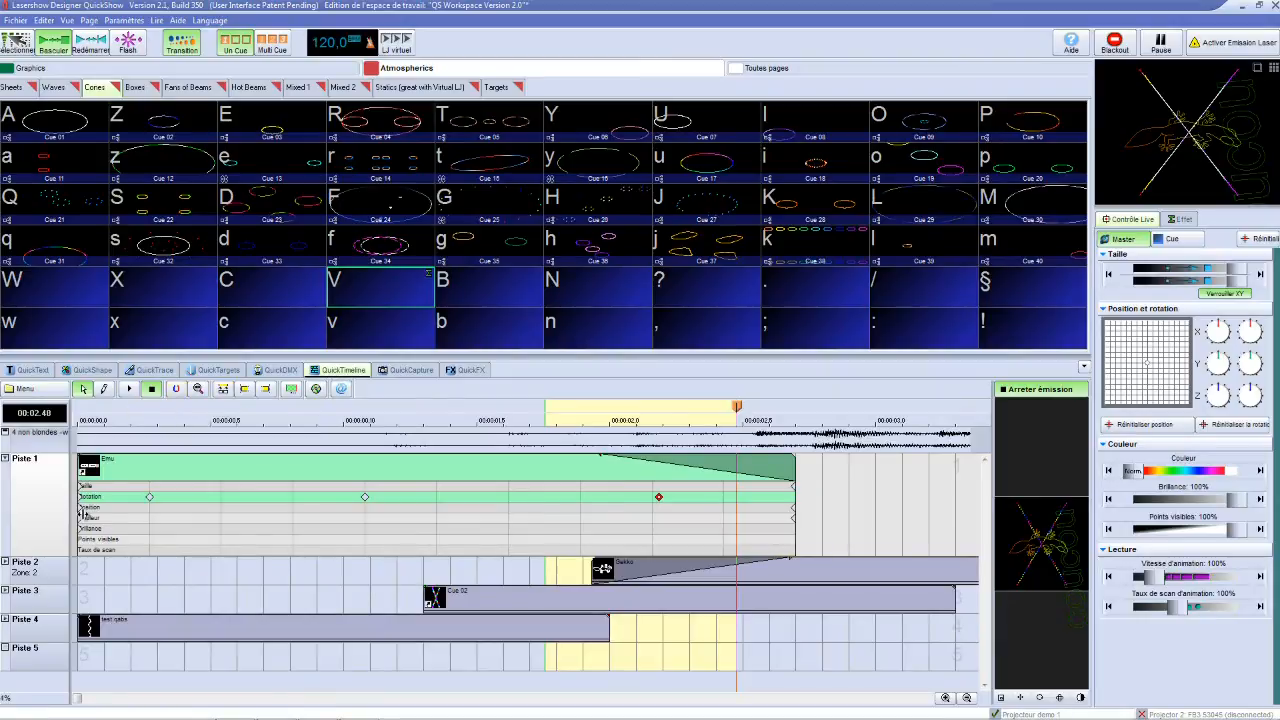
Examine the context commands of the tracks, time ruler and Emu event for track, snap line and keyframe options
{"action": "right_click", "coordinate": [35, 486]}
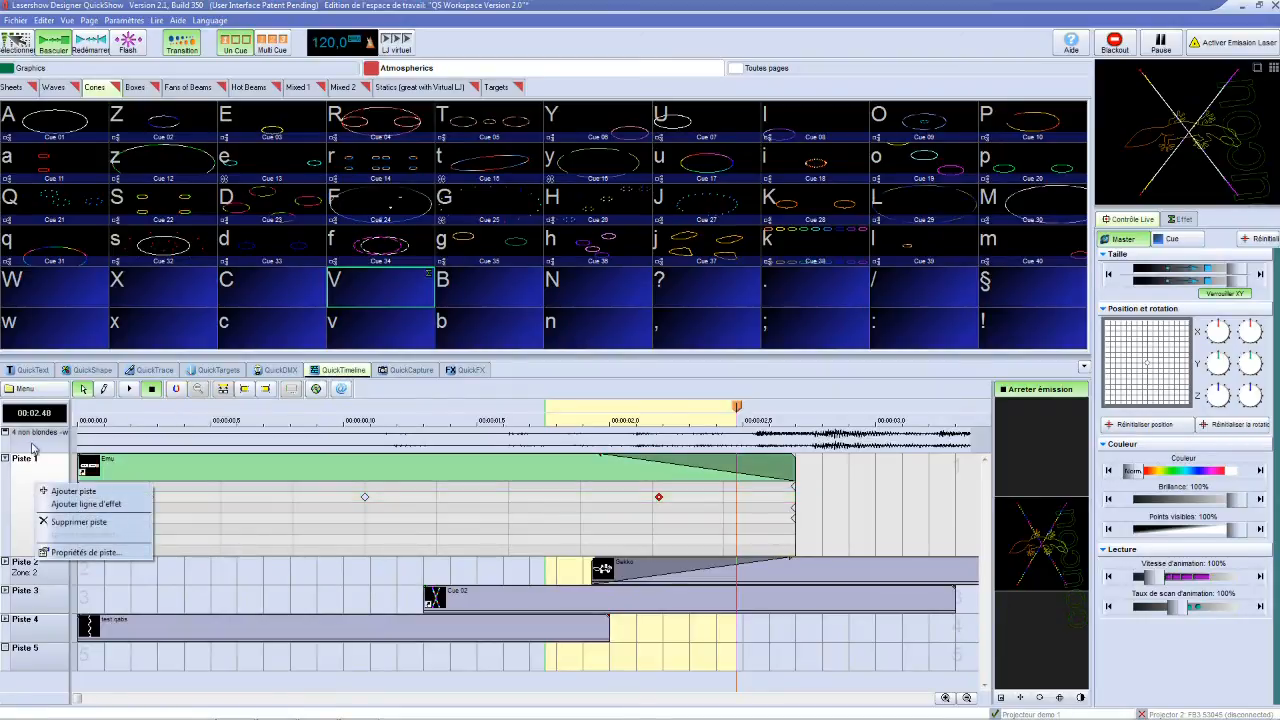
{"action": "left_click", "coordinate": [33, 447]}
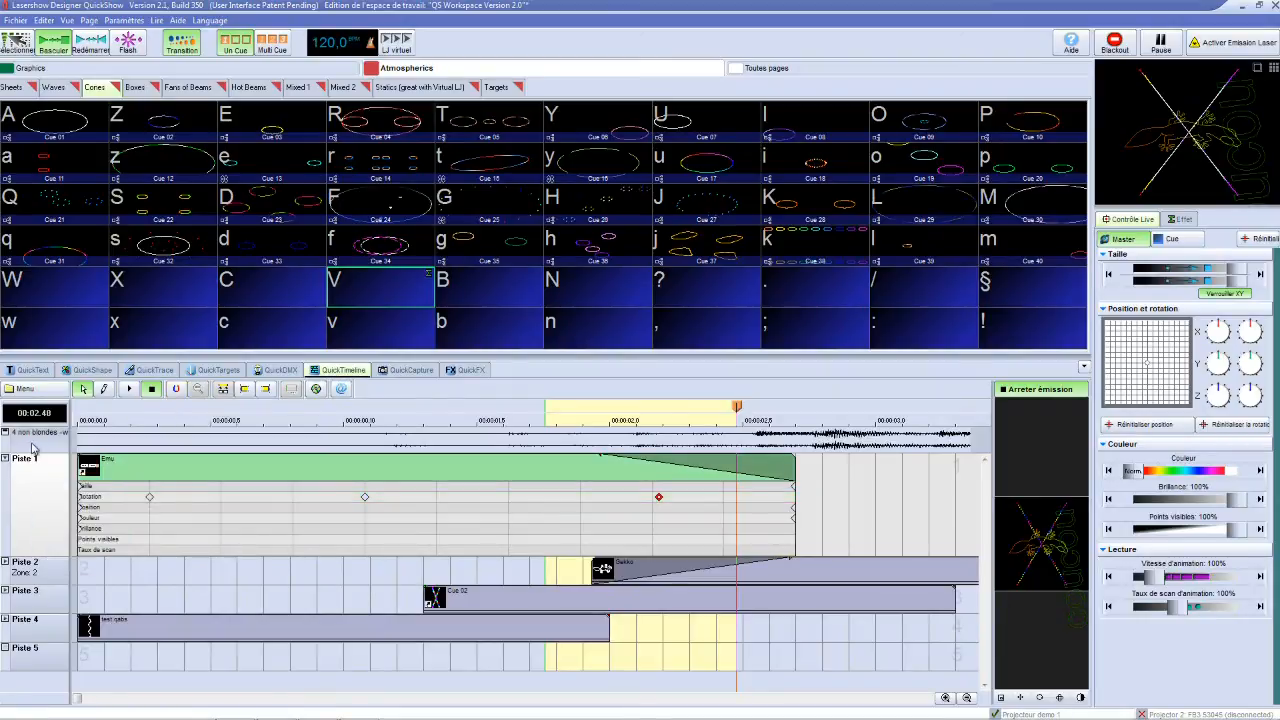
{"action": "double_click", "coordinate": [82, 661]}
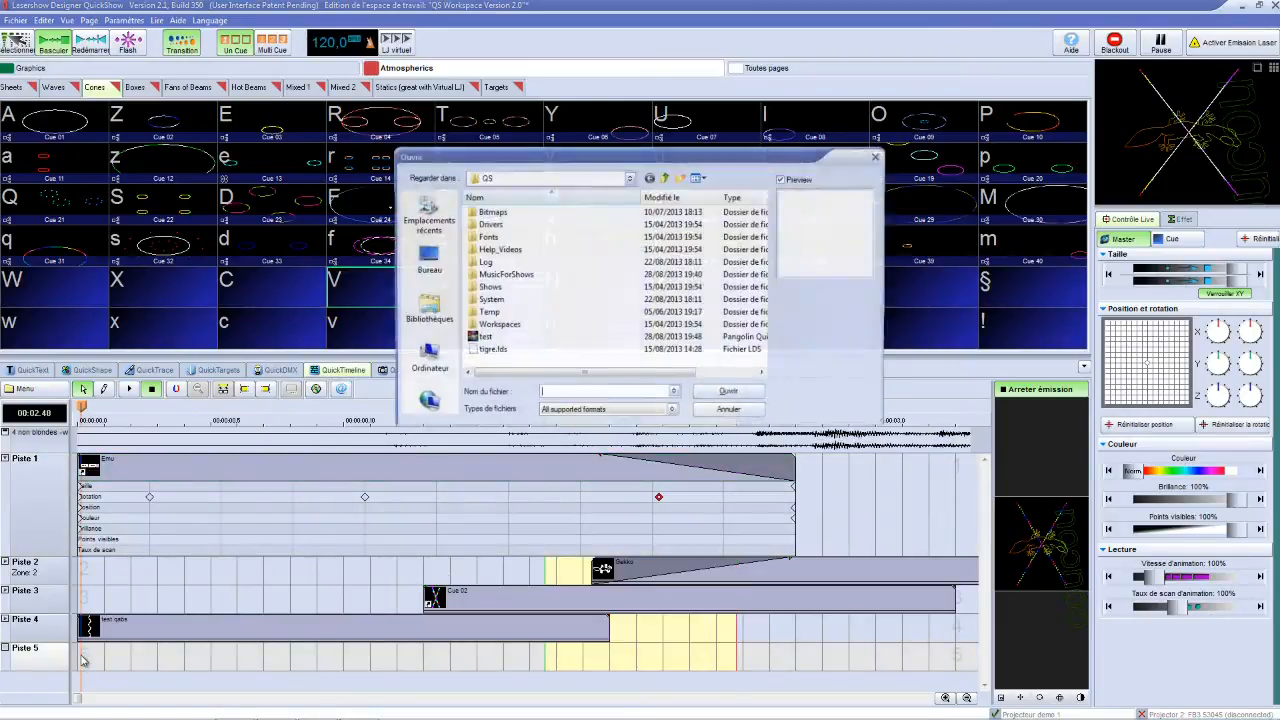
{"action": "left_click", "coordinate": [729, 414]}
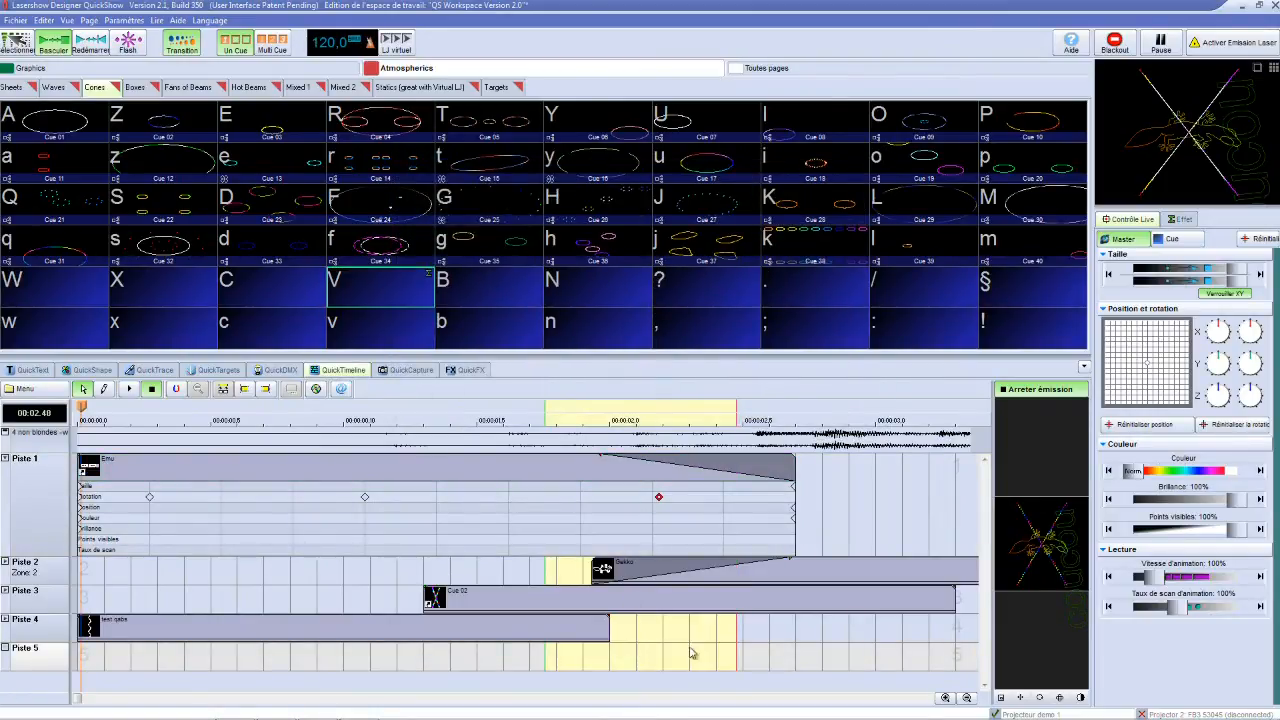
{"action": "right_click", "coordinate": [665, 419]}
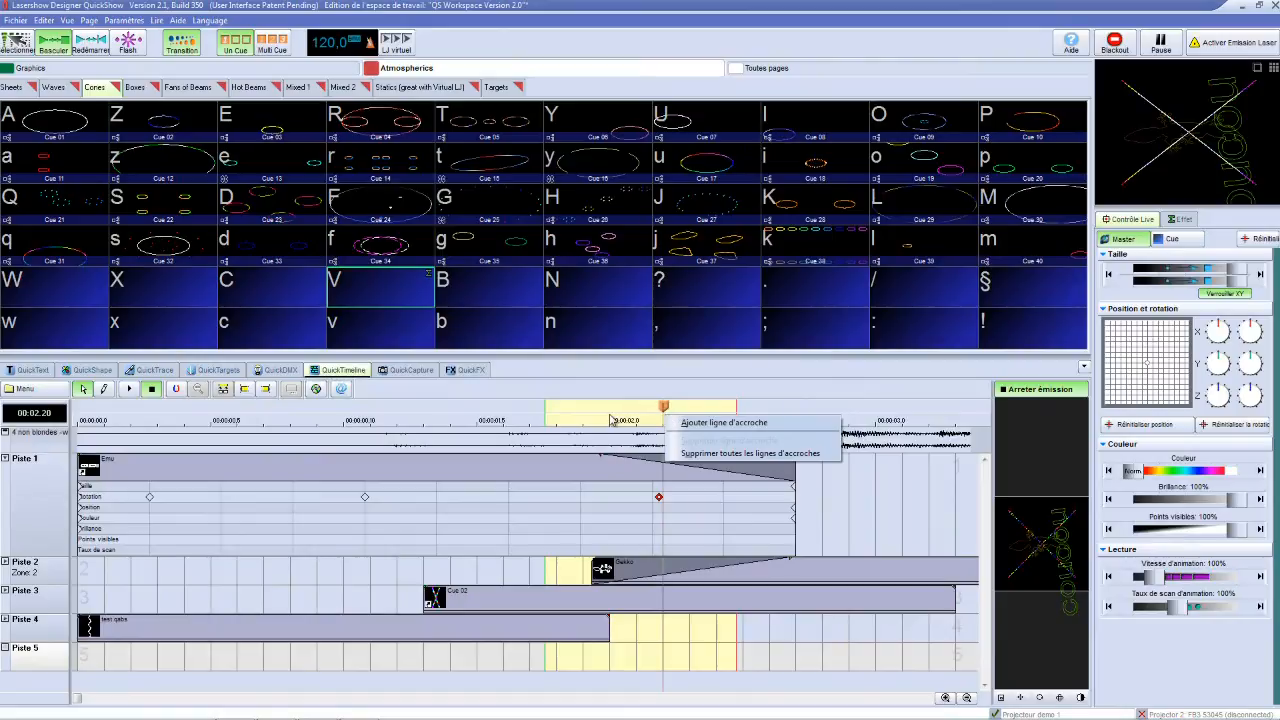
{"action": "left_click", "coordinate": [703, 455]}
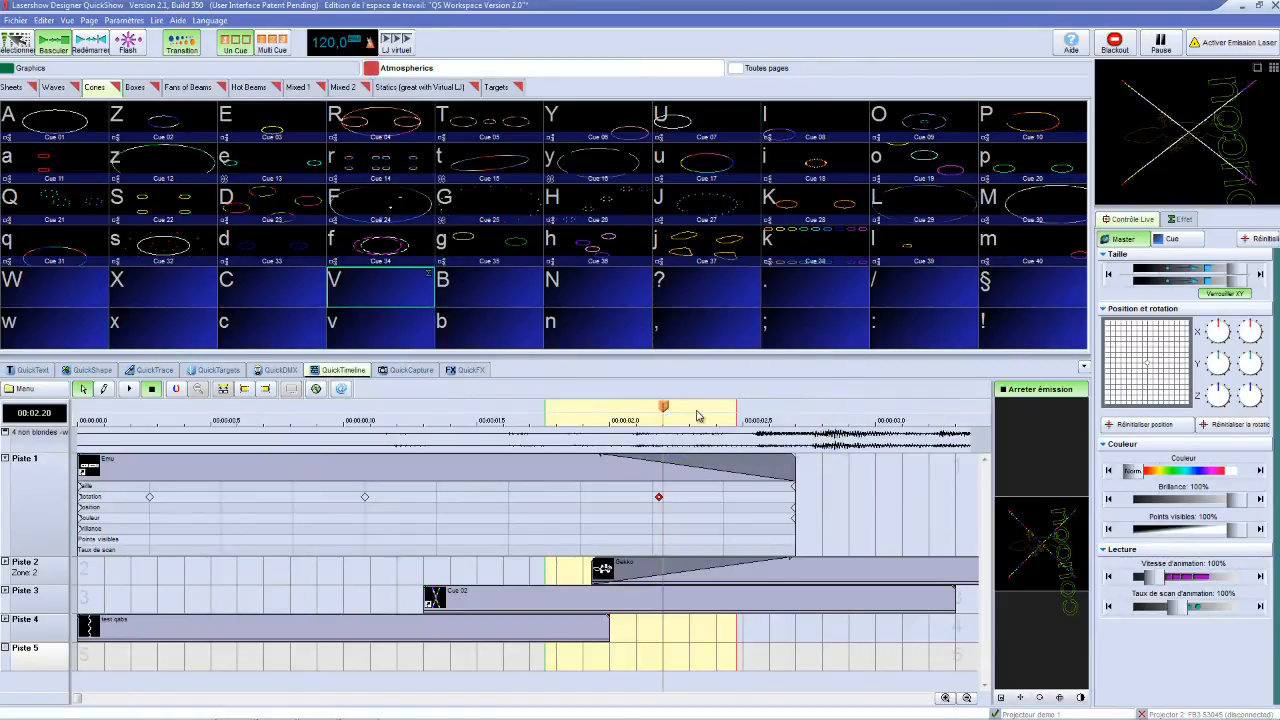
{"action": "right_click", "coordinate": [697, 416]}
{"action": "left_click", "coordinate": [736, 466]}
{"action": "left_click_drag", "start_coordinate": [640, 408], "coordinate": [128, 414]}
{"action": "right_click", "coordinate": [128, 416]}
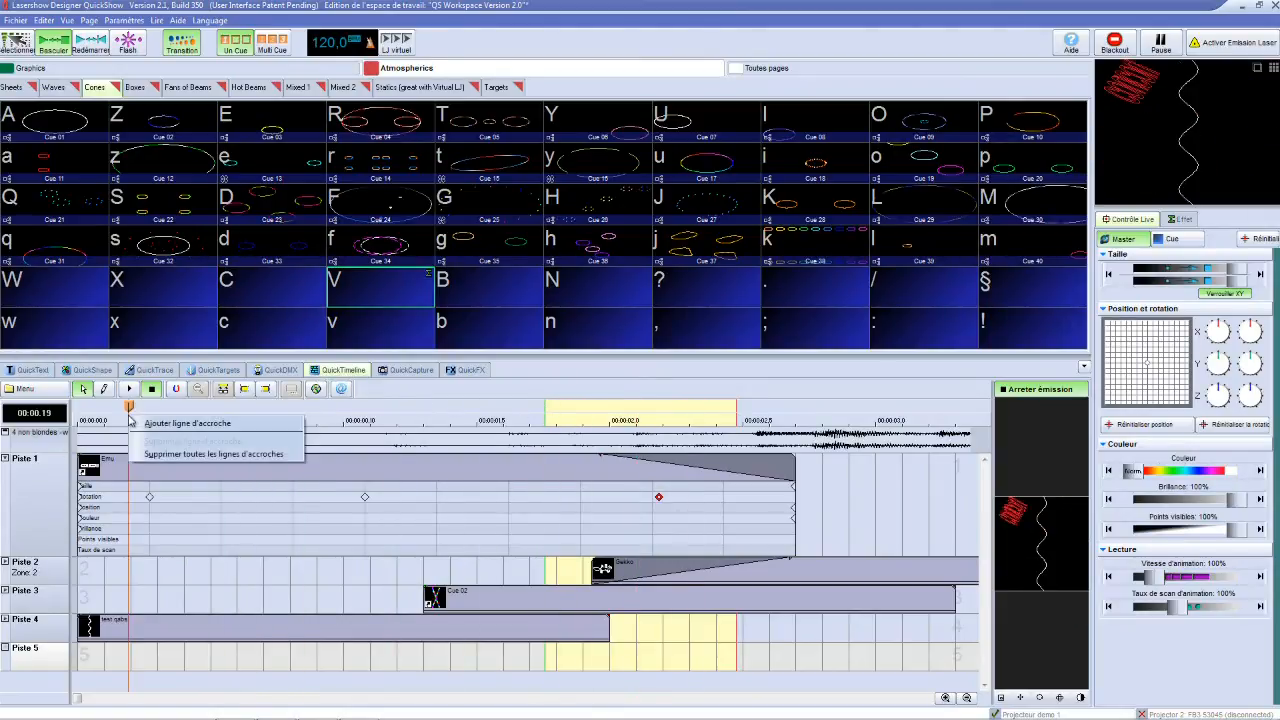
{"action": "right_click", "coordinate": [199, 481]}
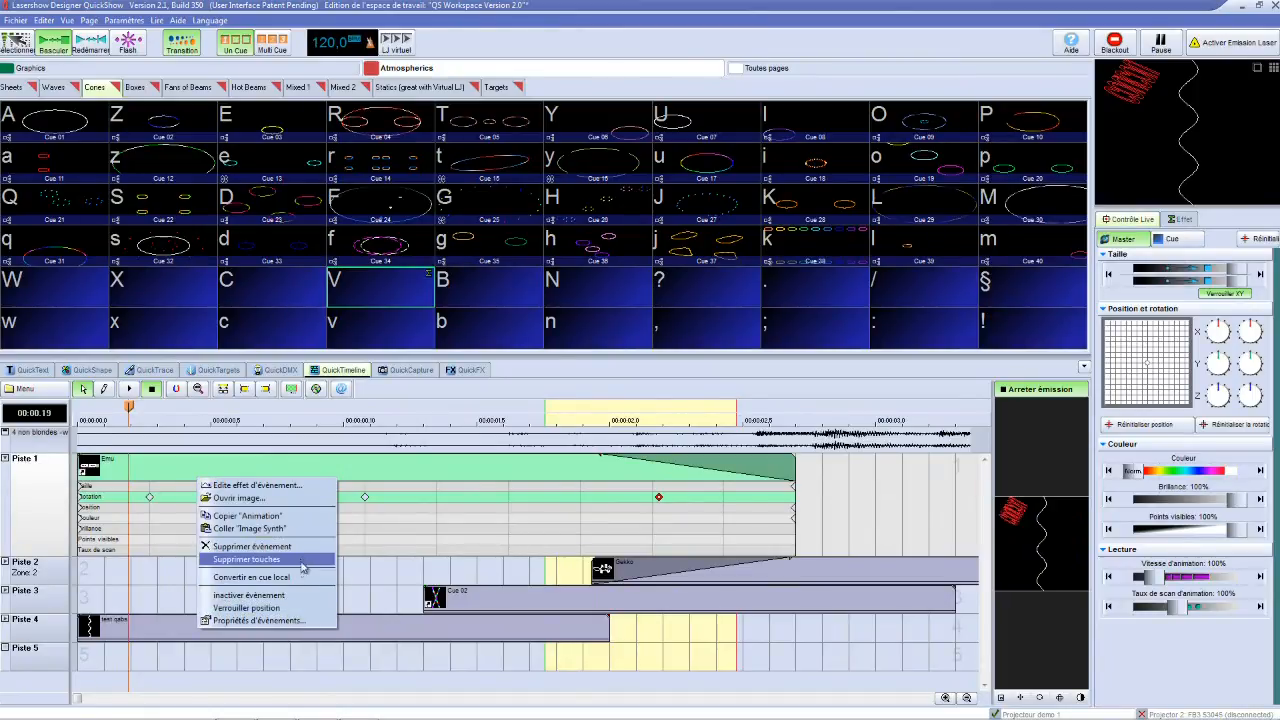
{"action": "right_click", "coordinate": [37, 514]}
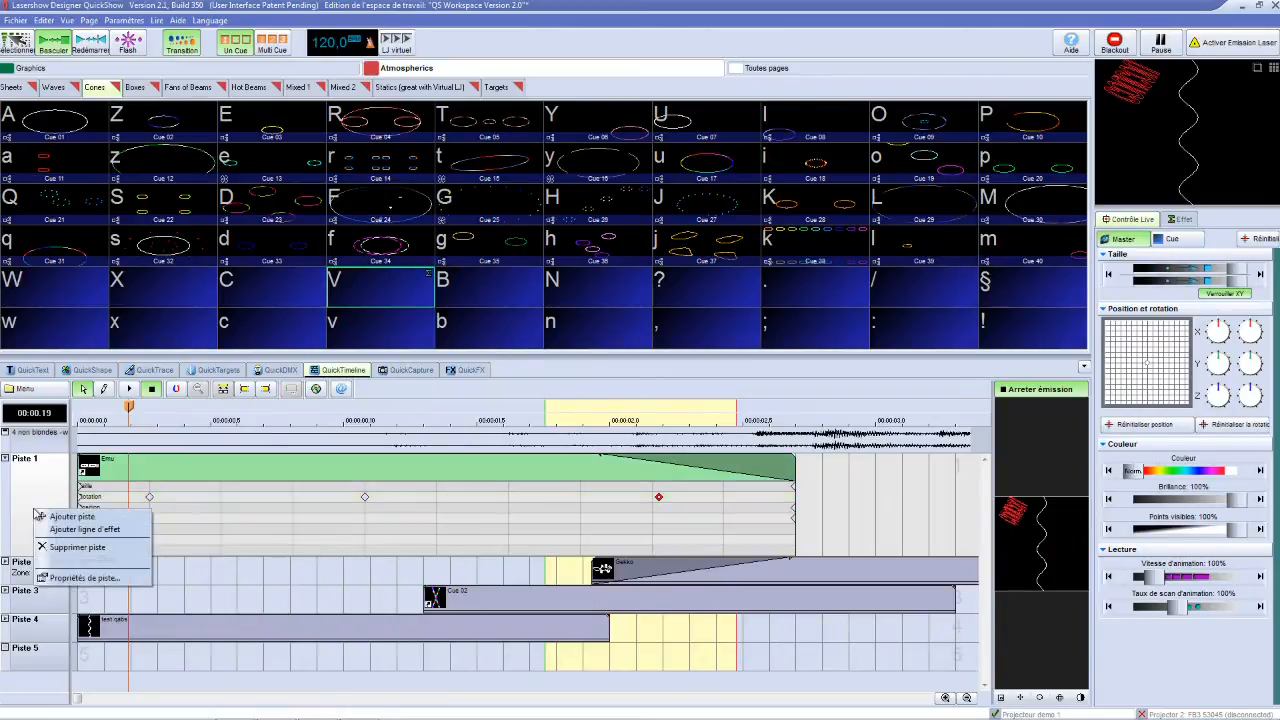
{"action": "right_click", "coordinate": [47, 603]}
{"action": "left_click", "coordinate": [369, 609]}
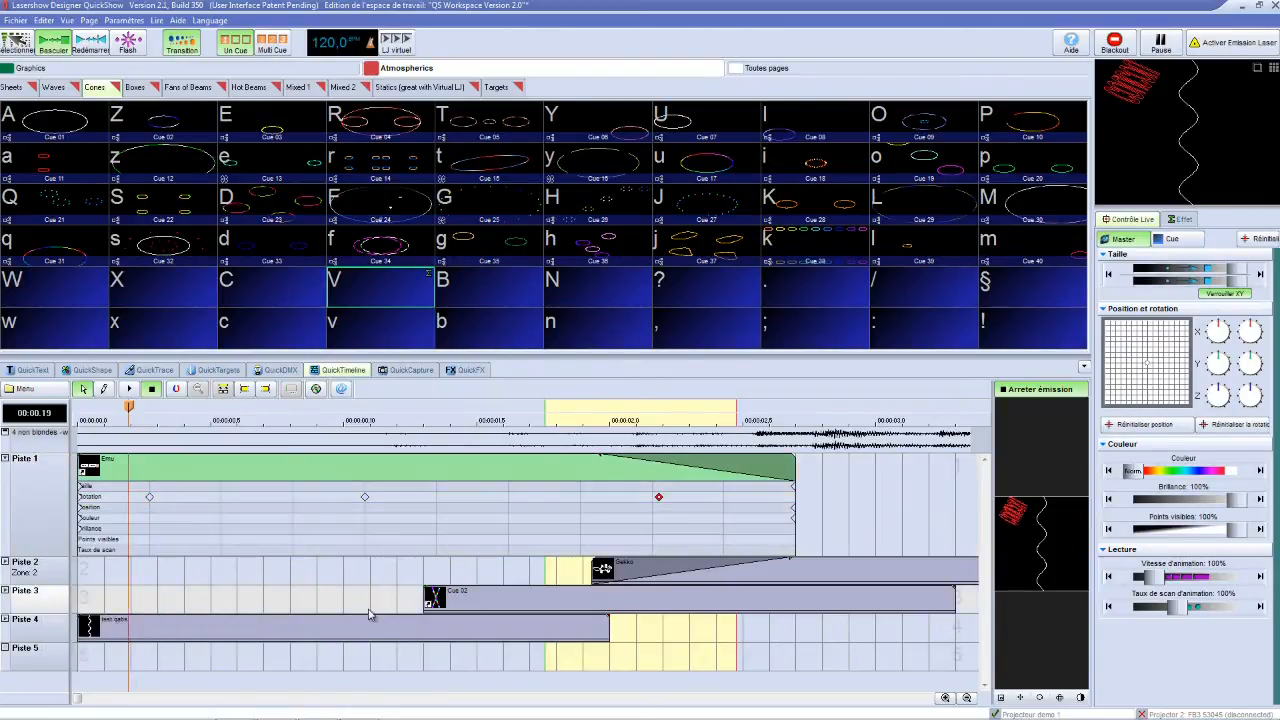
Add a snap line on the time ruler just after the 2-second mark, cancelling the file selection
{"action": "left_click", "coordinate": [671, 418]}
{"action": "right_click", "coordinate": [706, 418]}
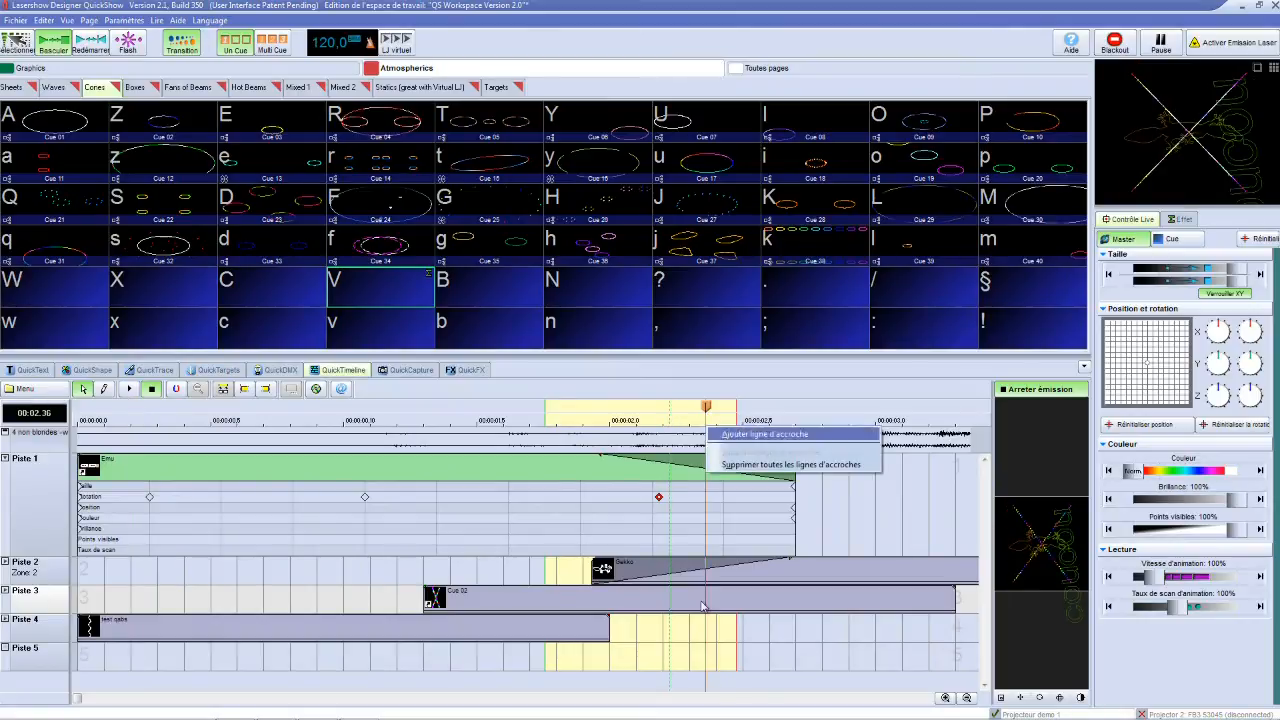
{"action": "left_click", "coordinate": [745, 432]}
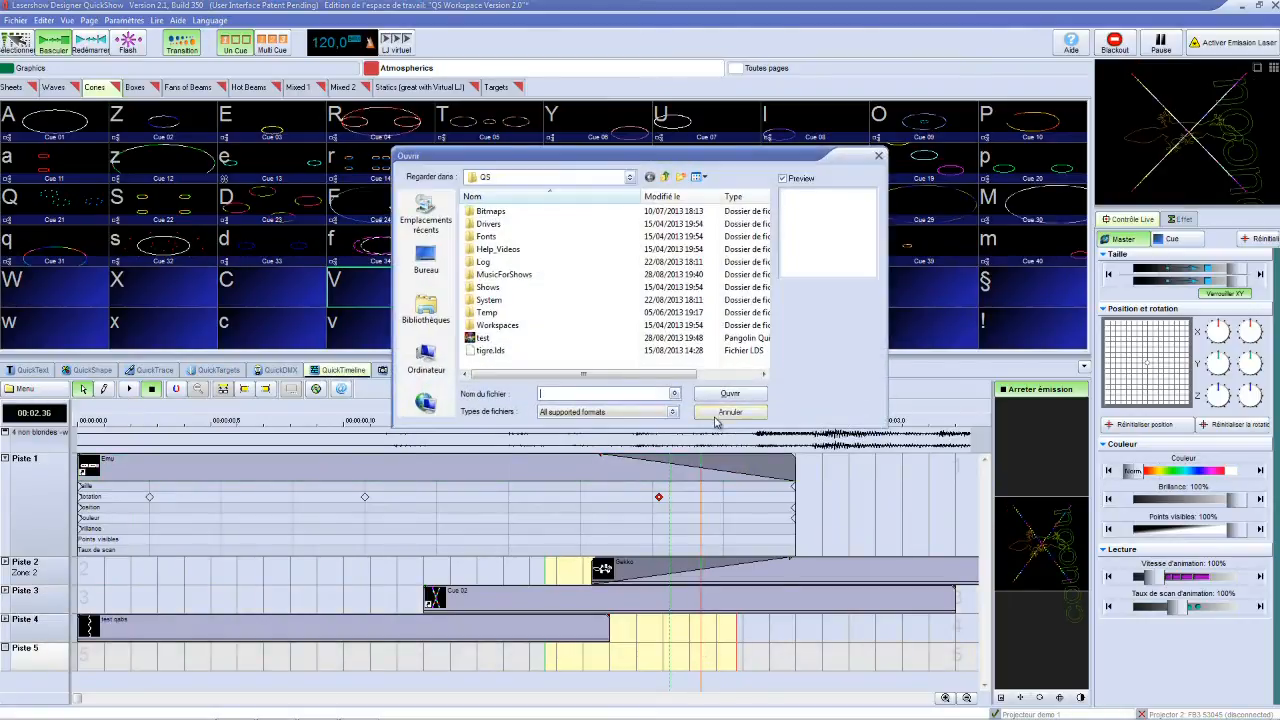
{"action": "left_click", "coordinate": [729, 412]}
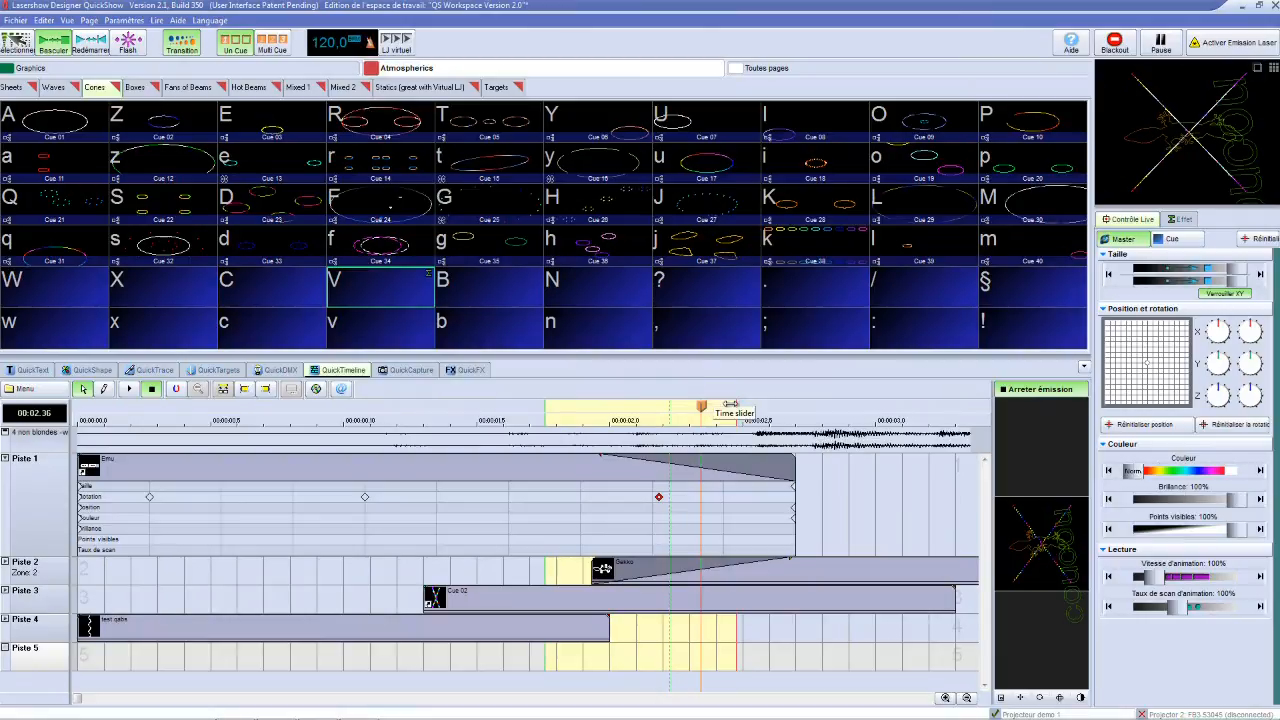
Scrub the playhead across the snap line and bring it back to 1.15 s
{"action": "left_click", "coordinate": [843, 408]}
{"action": "left_click", "coordinate": [570, 408]}
{"action": "left_click", "coordinate": [382, 409]}
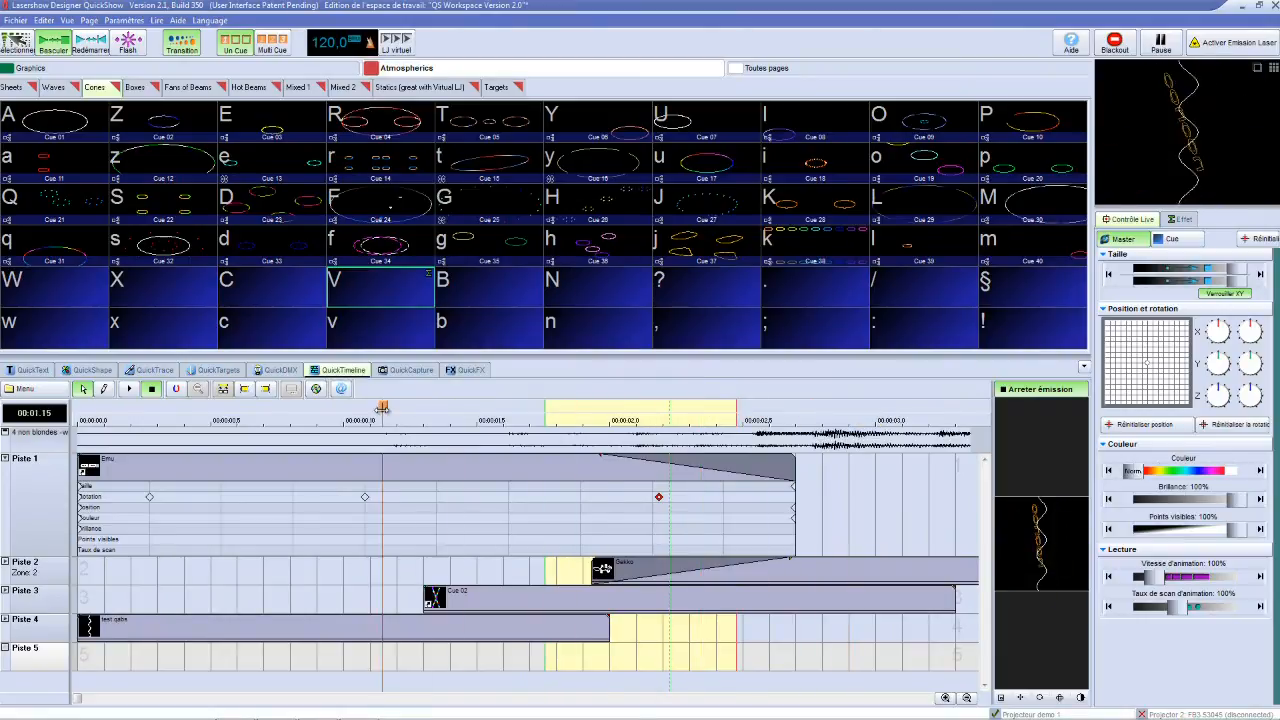
Set the timeline magnet to strong and place Cue 34 on Piste 2, ending against the start of the existing event
{"action": "left_click", "coordinate": [176, 390]}
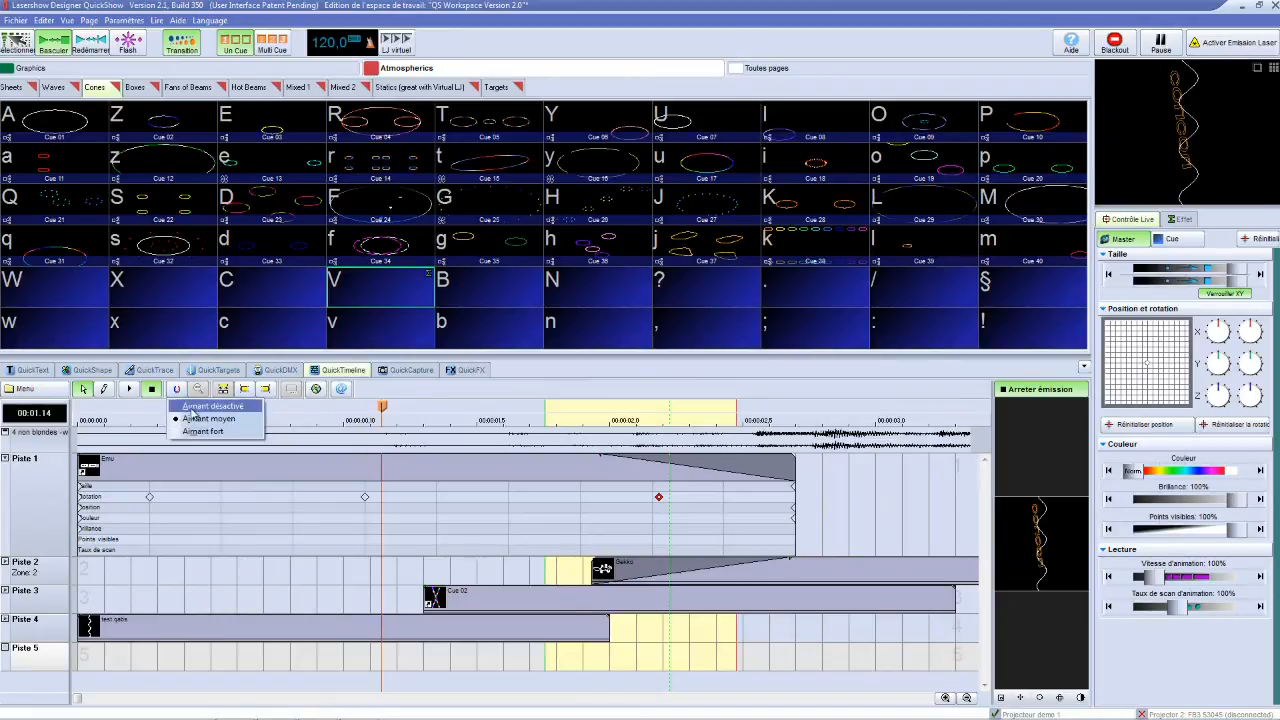
{"action": "left_click", "coordinate": [211, 406]}
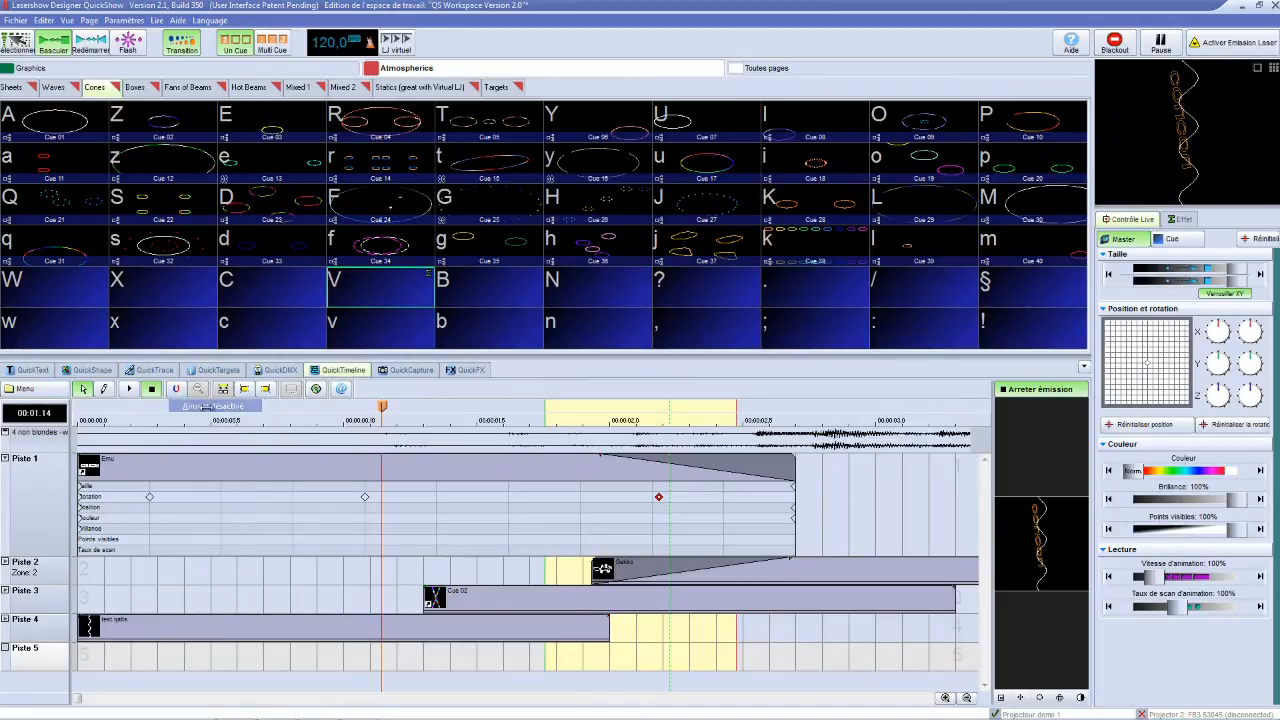
{"action": "left_click", "coordinate": [178, 390]}
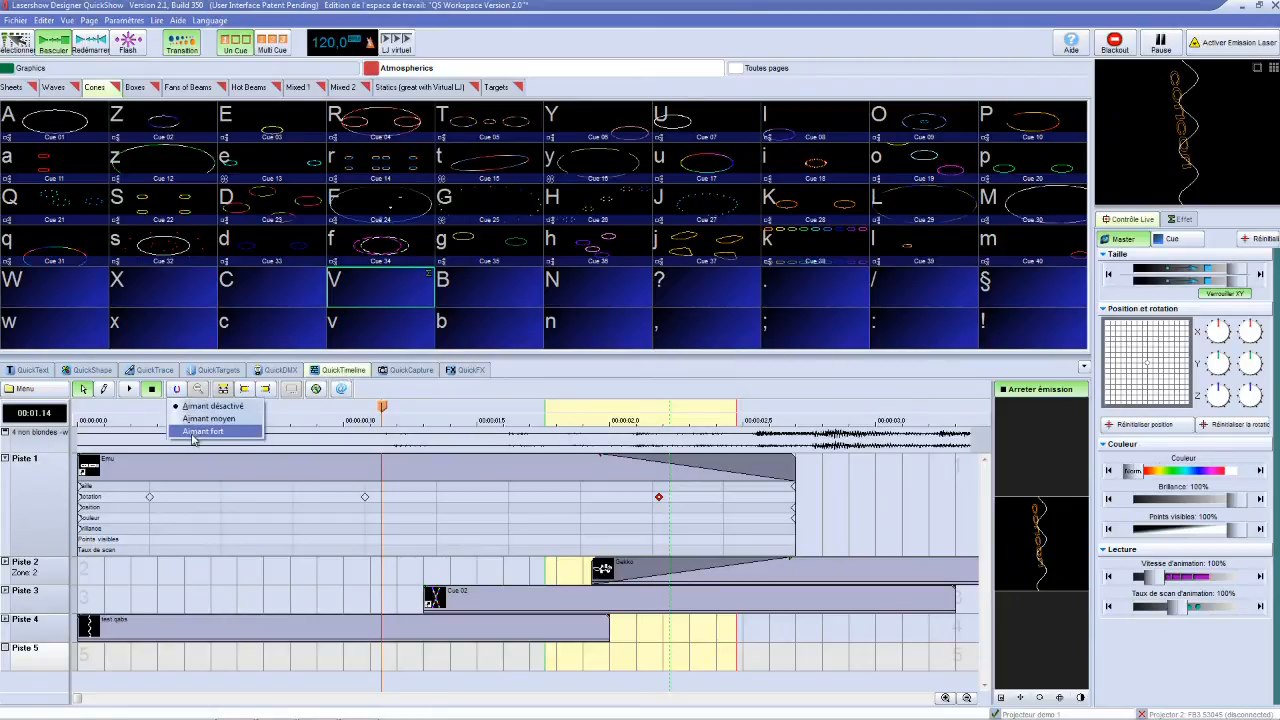
{"action": "left_click", "coordinate": [215, 431]}
{"action": "left_click_drag", "start_coordinate": [388, 244], "coordinate": [292, 578]}
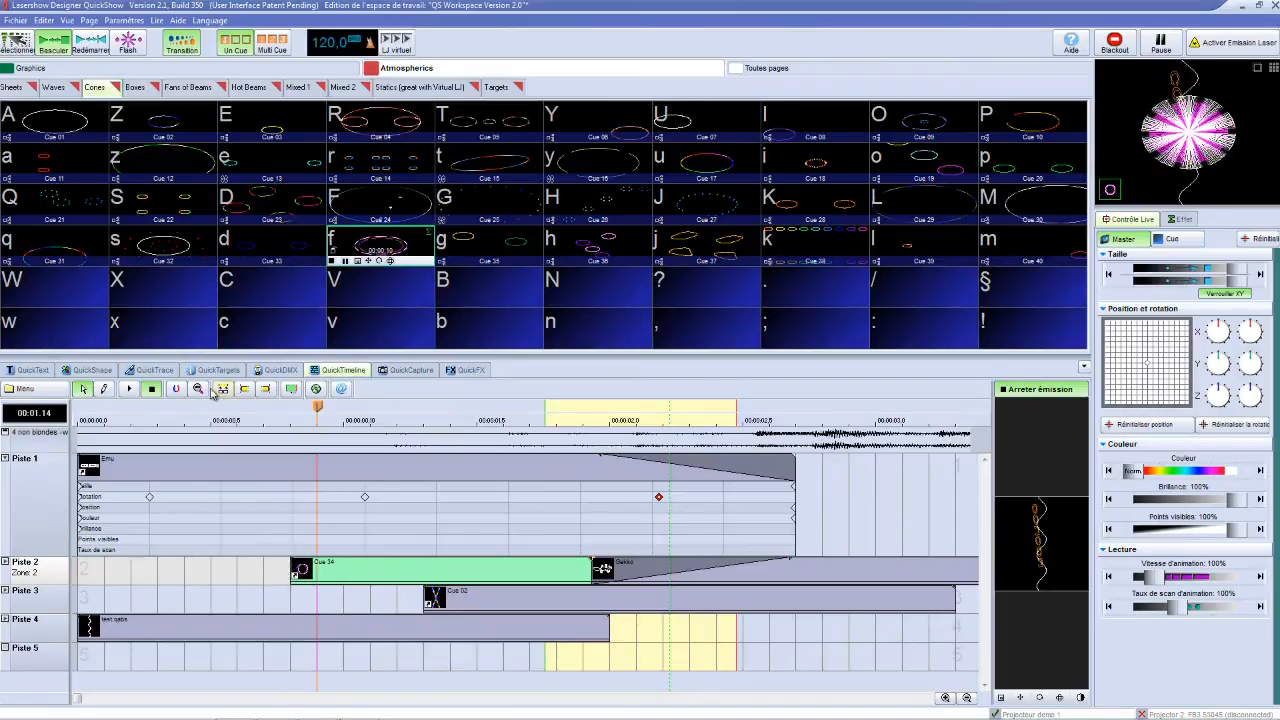
Disable the timeline magnet and shift Cue 34 slightly earlier on Piste 2, leaving a small gap before the next event
{"action": "left_click", "coordinate": [176, 390]}
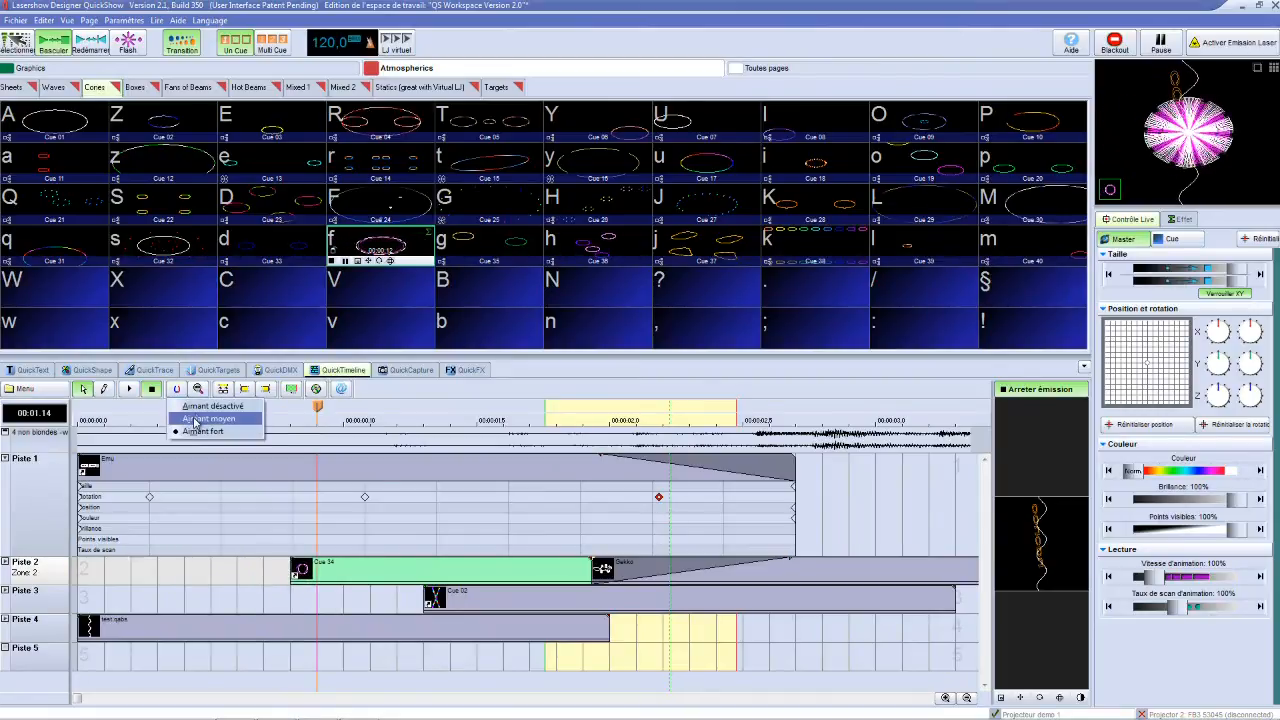
{"action": "left_click", "coordinate": [212, 406]}
{"action": "left_click_drag", "start_coordinate": [293, 572], "coordinate": [287, 578]}
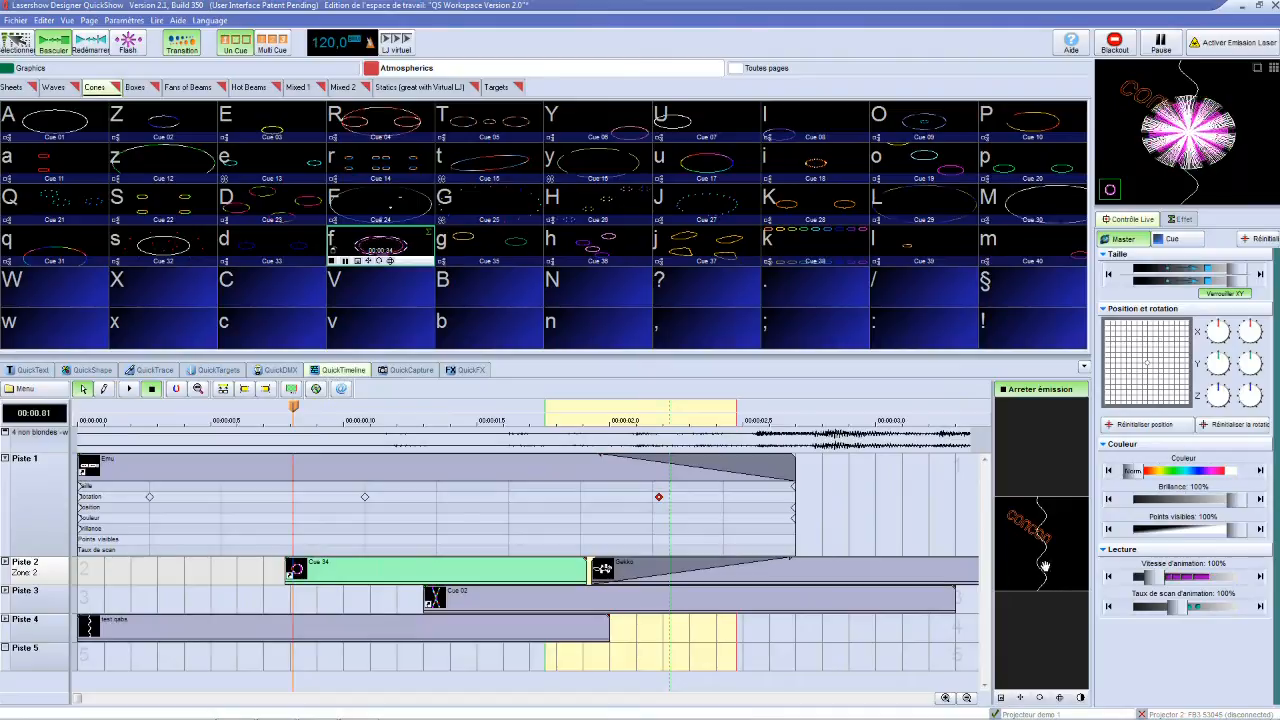
Store the timeline show as a cue in the empty ":" cell of the Cones page
{"action": "left_click_drag", "start_coordinate": [1043, 546], "coordinate": [907, 322]}
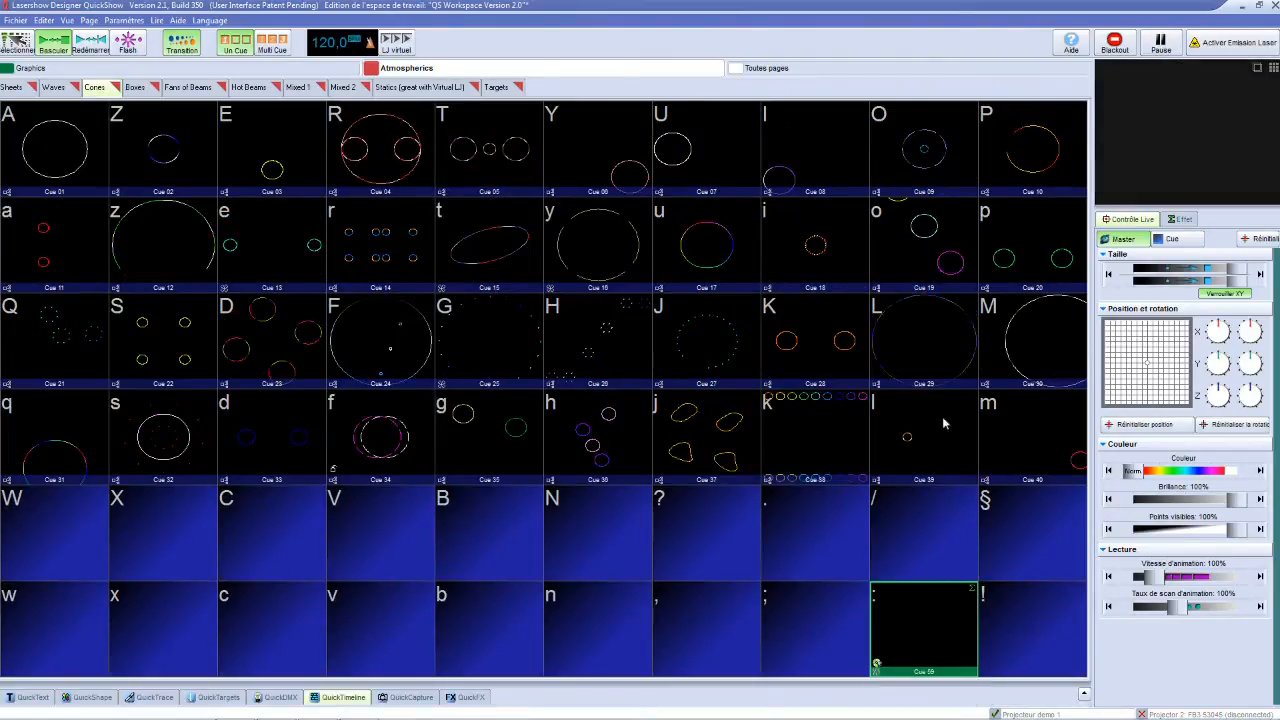
{"action": "left_click", "coordinate": [333, 697]}
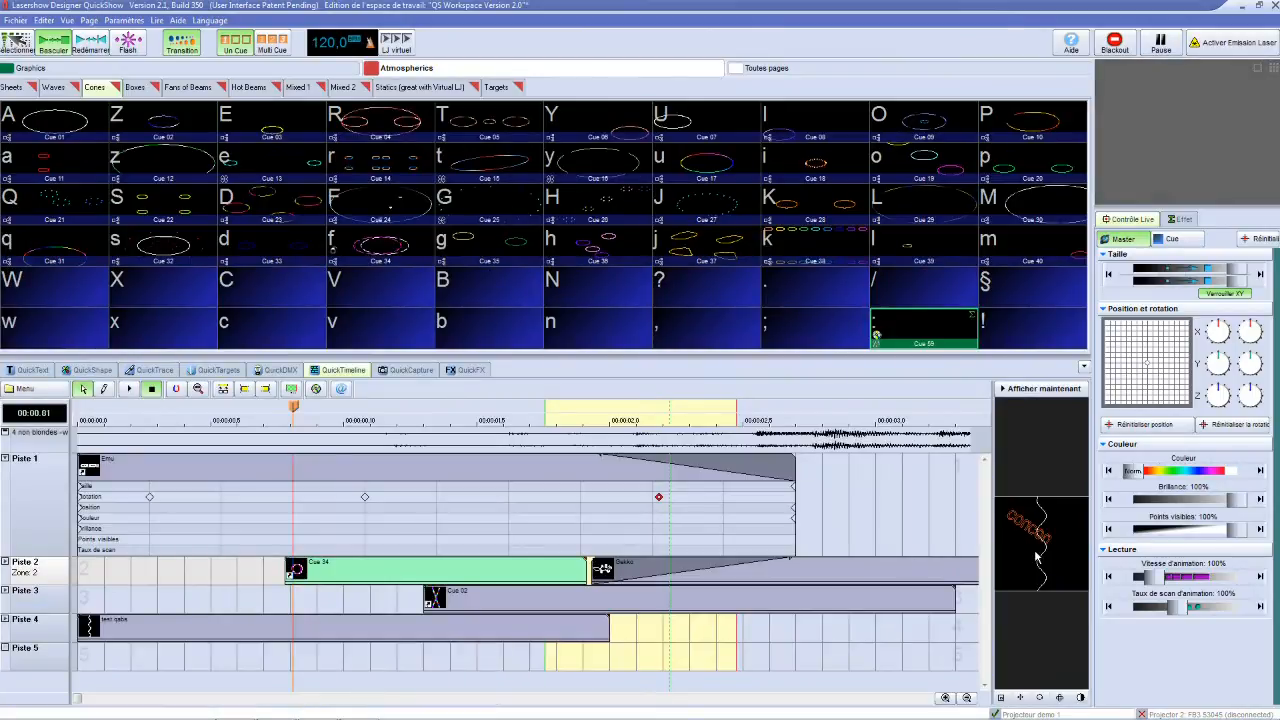
{"action": "left_click_drag", "start_coordinate": [1021, 516], "coordinate": [919, 324]}
Create a new show that removes the current timeline contents, and enlarge the cue grid
{"action": "left_click", "coordinate": [22, 389]}
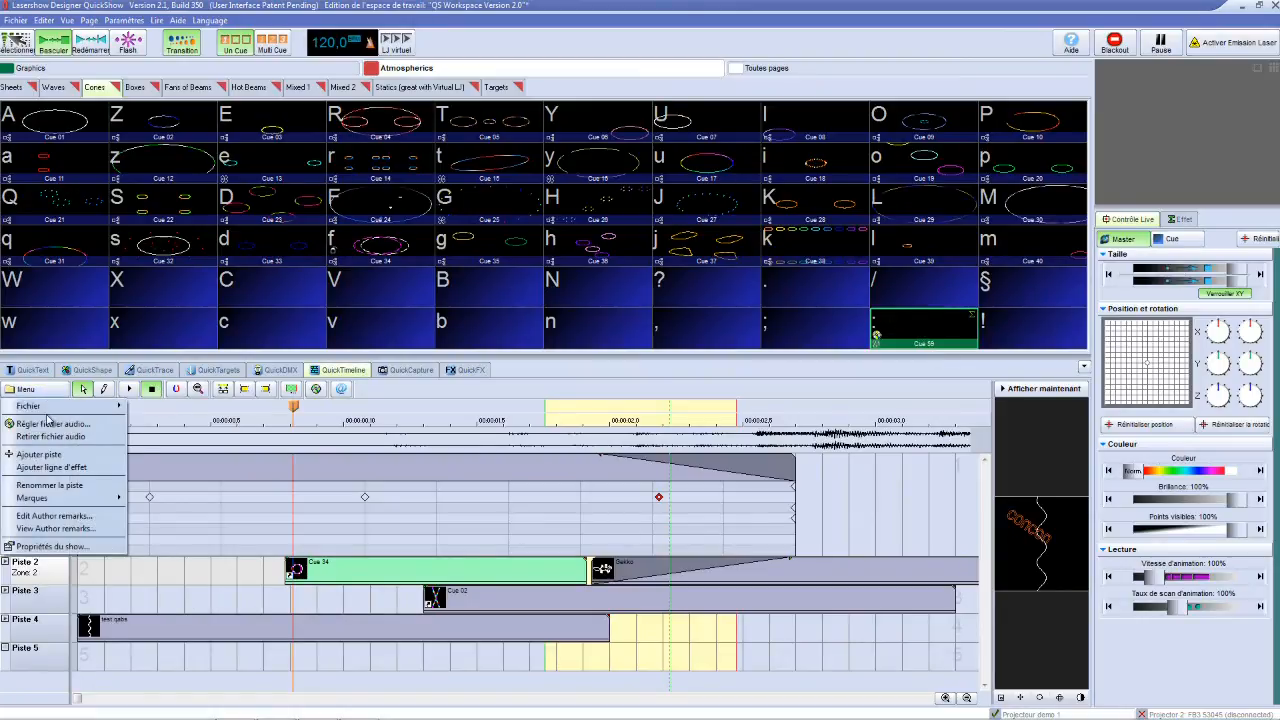
{"action": "mouse_move", "coordinate": [40, 406]}
{"action": "left_click", "coordinate": [150, 407]}
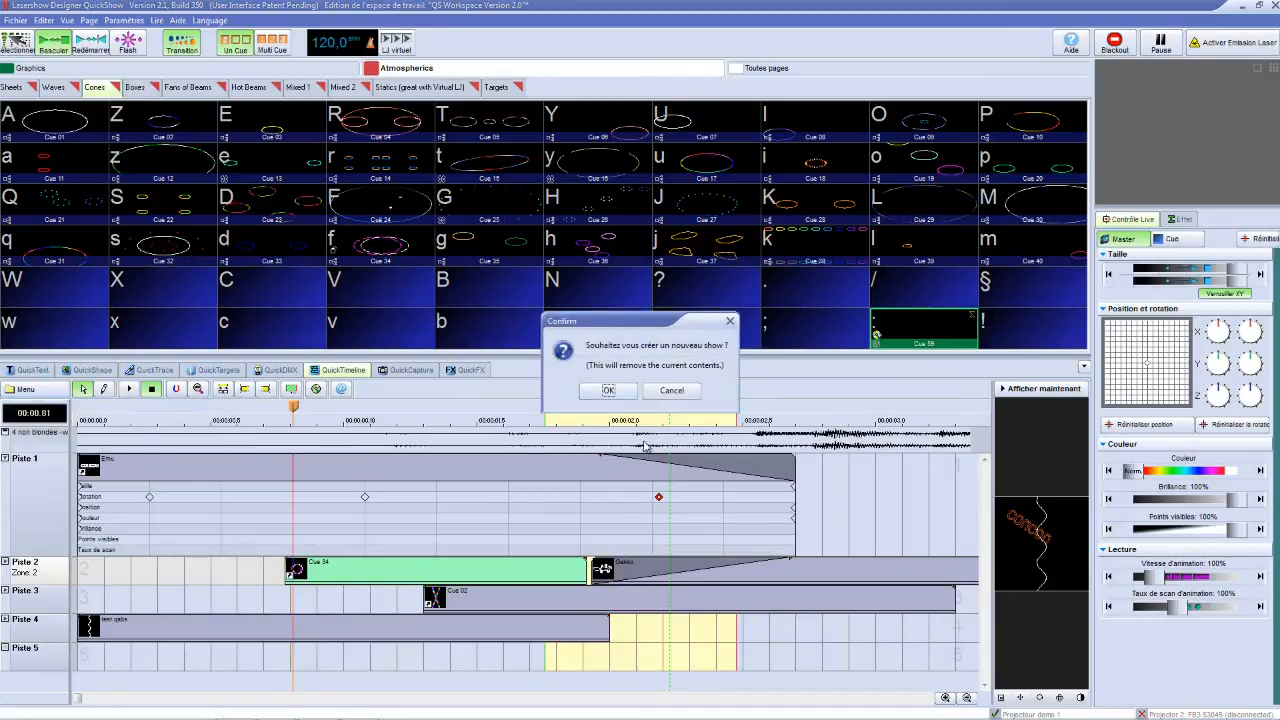
{"action": "left_click", "coordinate": [609, 391]}
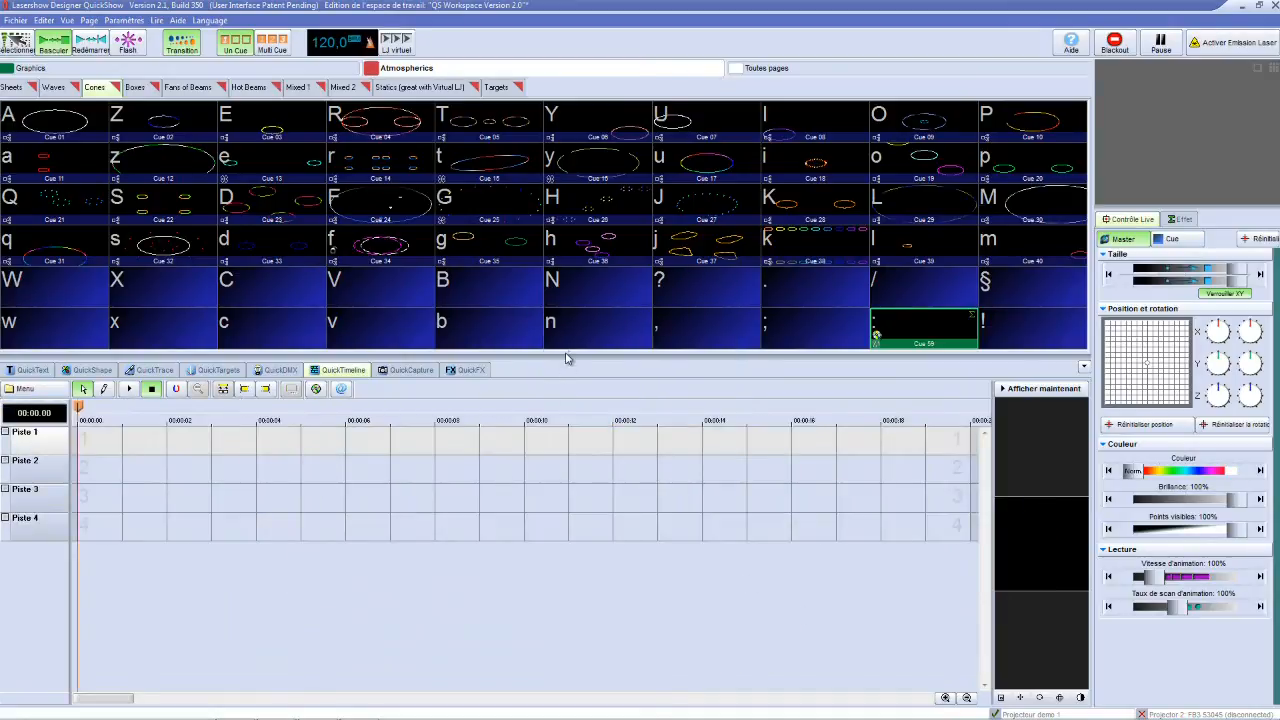
{"action": "left_click_drag", "start_coordinate": [568, 356], "coordinate": [571, 523]}
Play the show stored in Cue 59 twice, stopping it each time
{"action": "mouse_move", "coordinate": [921, 483]}
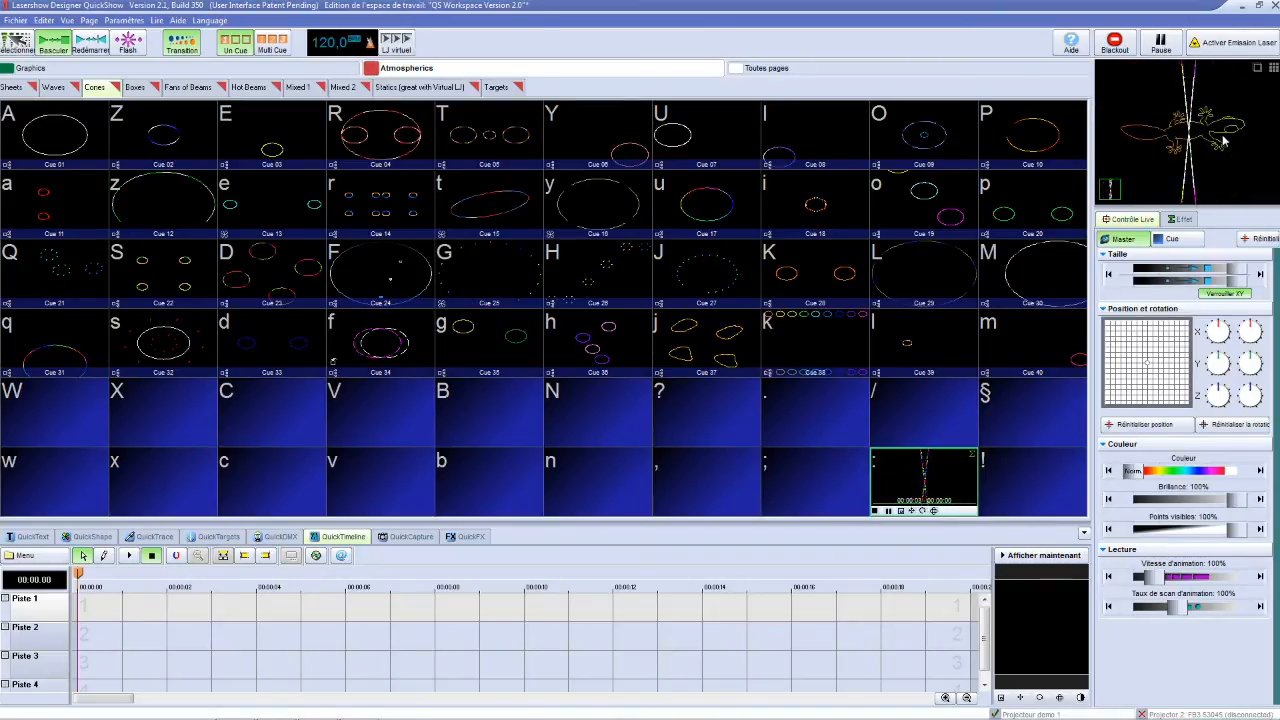
{"action": "left_click", "coordinate": [931, 486]}
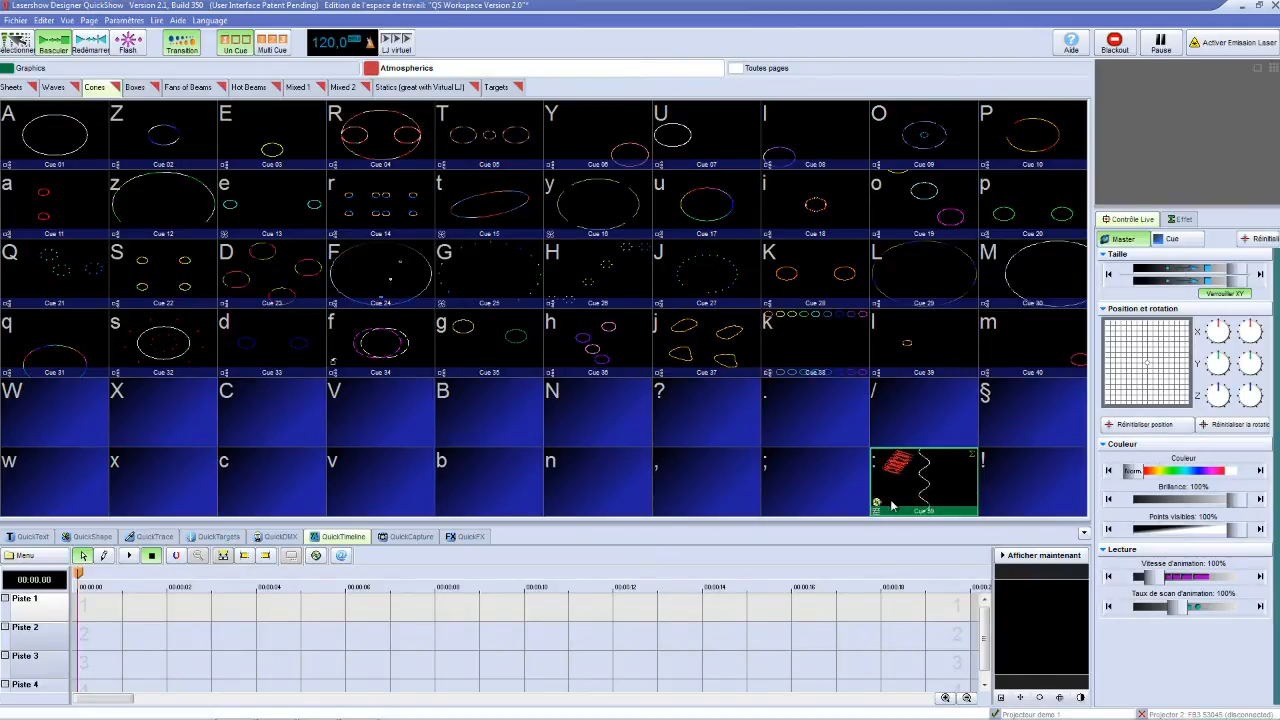
{"action": "left_click", "coordinate": [889, 498]}
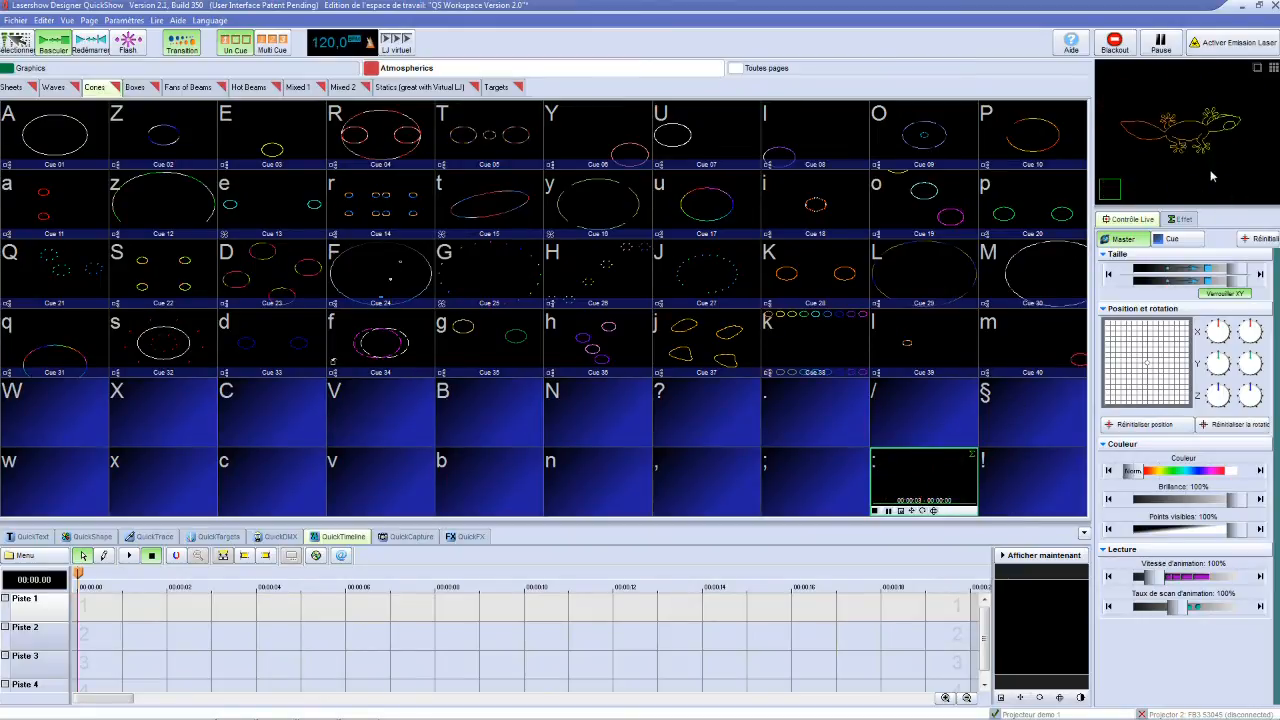
{"action": "left_click", "coordinate": [943, 495]}
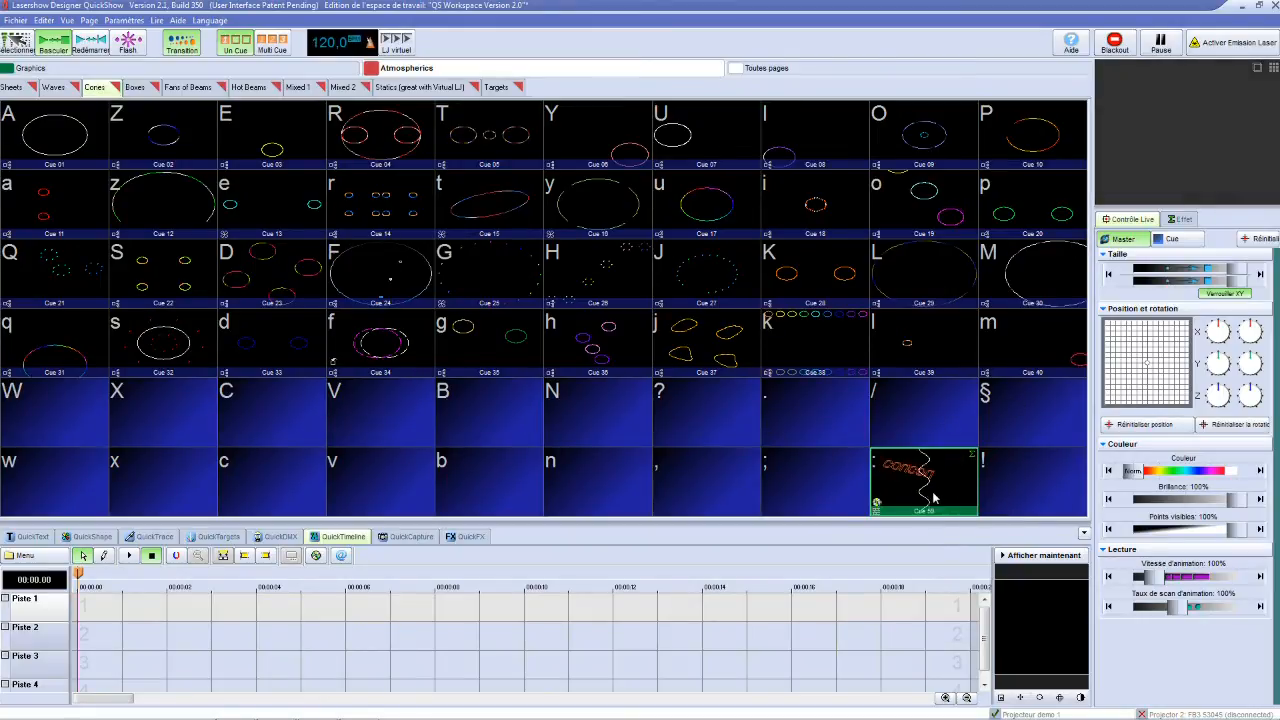
Examine the show playback option and audio file in Cue 59's properties, and stop the cue after replaying it
{"action": "right_click", "coordinate": [940, 497]}
{"action": "left_click", "coordinate": [980, 610]}
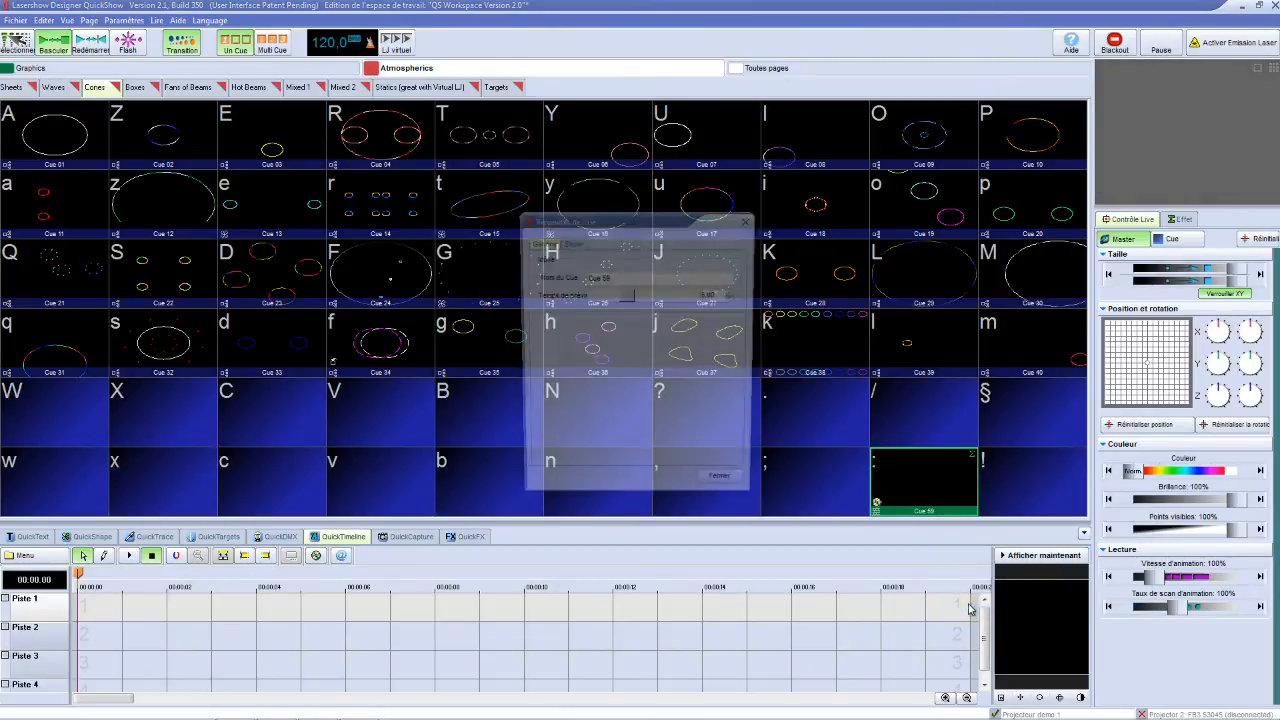
{"action": "left_click", "coordinate": [571, 242]}
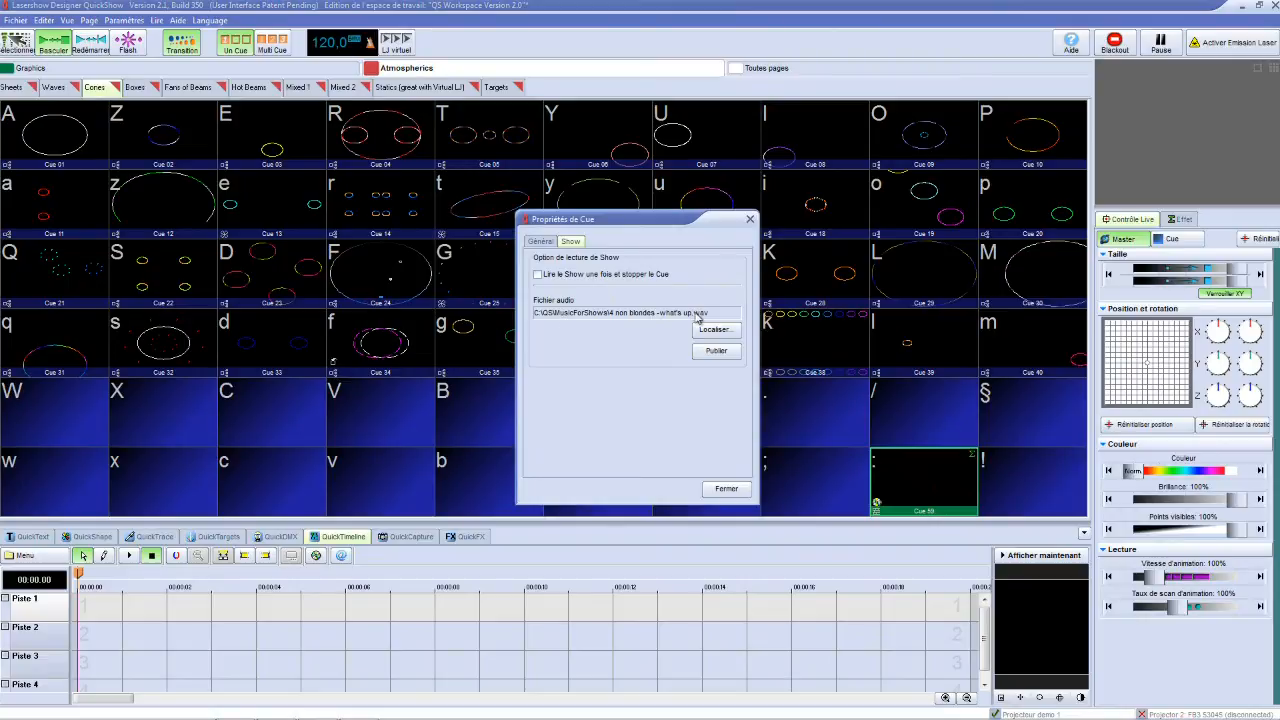
{"action": "left_click", "coordinate": [726, 489]}
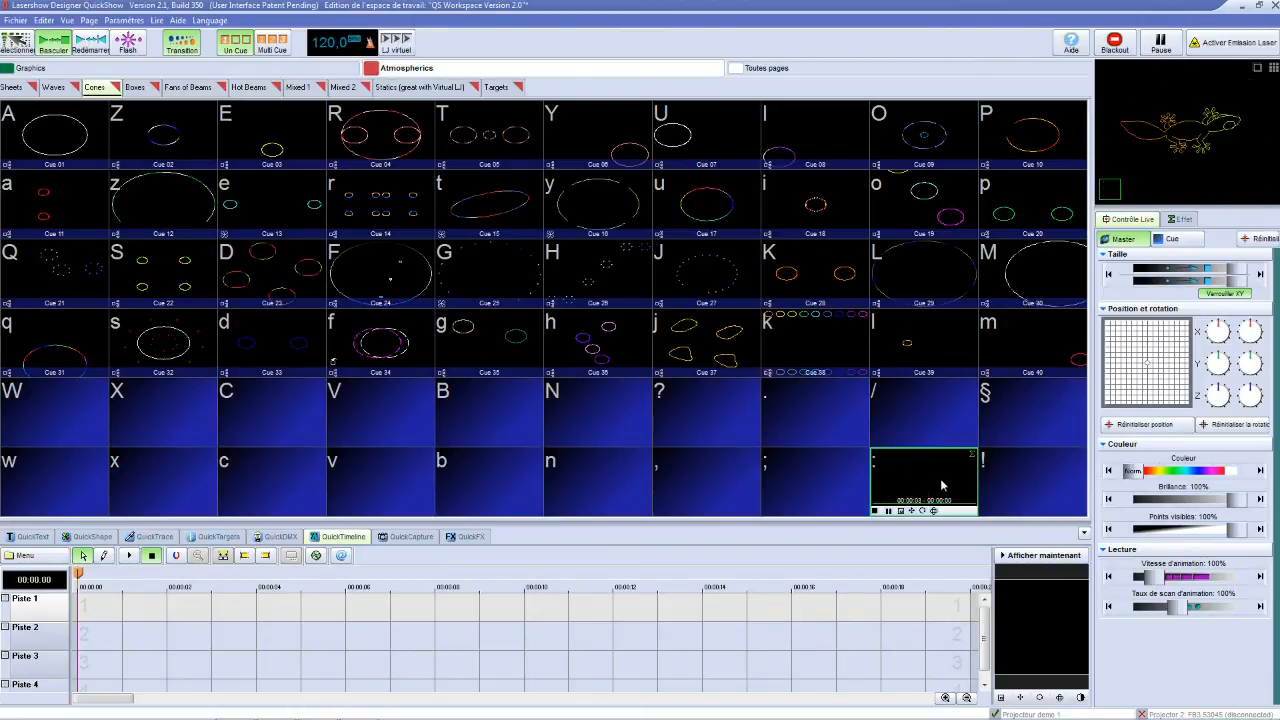
{"action": "left_click", "coordinate": [876, 512]}
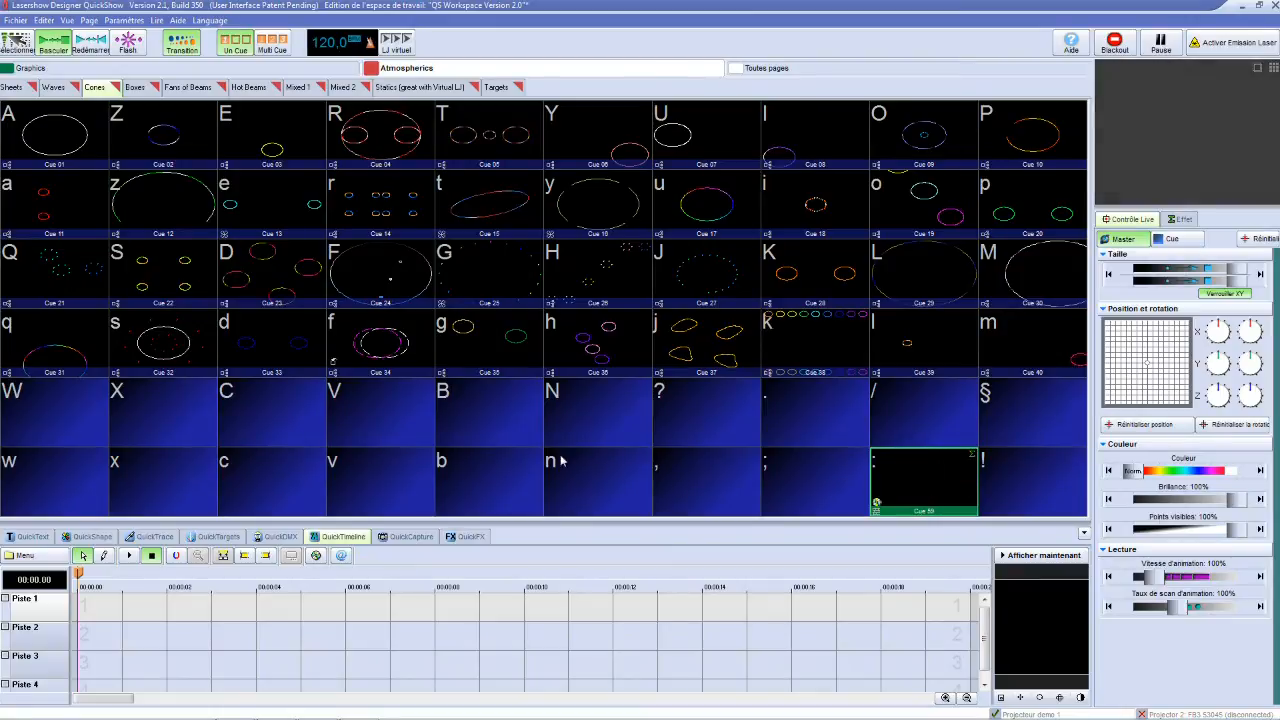
Place Cue 23 and Cue 24 back to back on Piste 1 and Cue 25 on Piste 2, overlapping the end of Cue 24
{"action": "left_click_drag", "start_coordinate": [245, 280], "coordinate": [88, 605]}
{"action": "left_click_drag", "start_coordinate": [370, 275], "coordinate": [185, 612]}
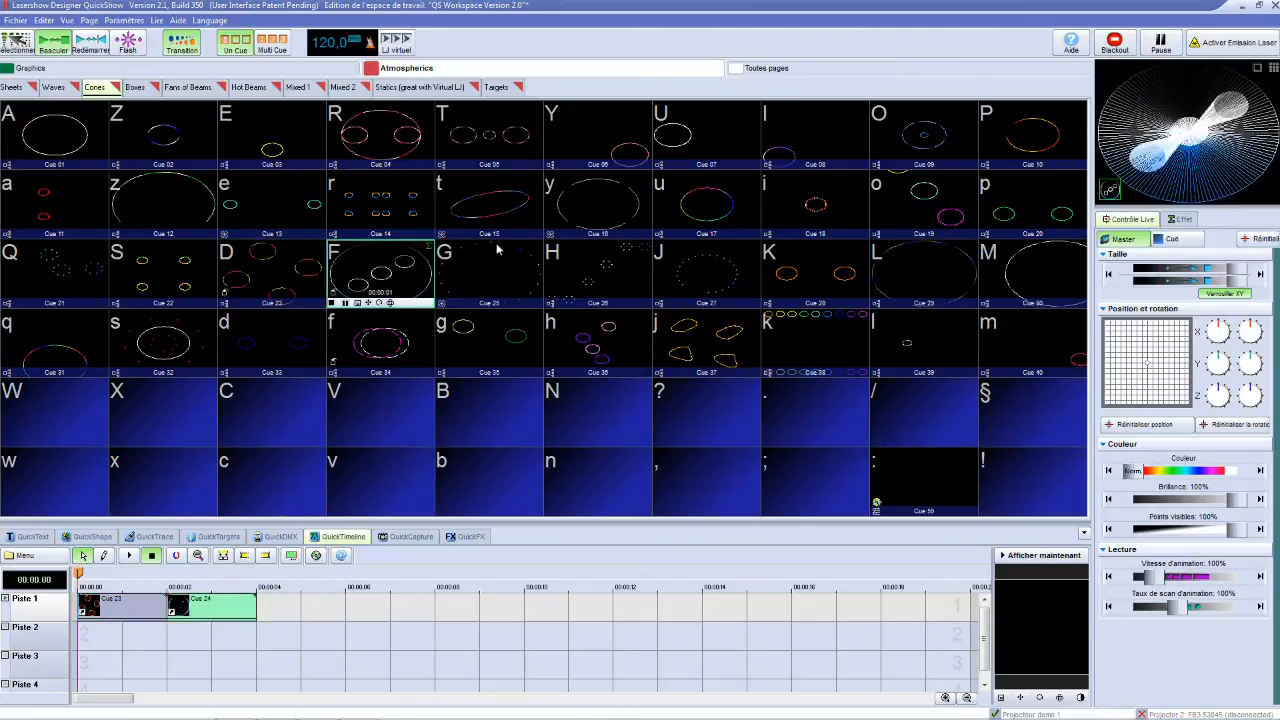
{"action": "left_click_drag", "start_coordinate": [495, 265], "coordinate": [237, 638]}
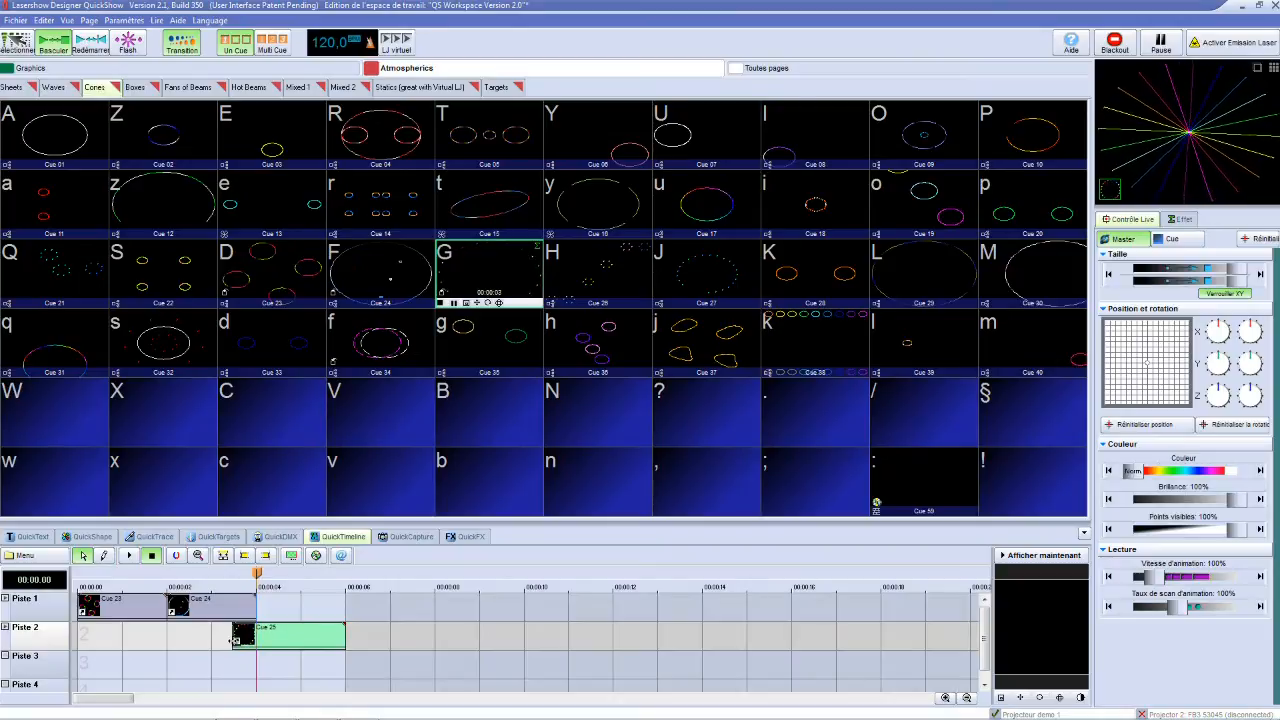
Add a fade-out to Cue 24 over its overlap with Cue 25 and play the show from the start
{"action": "left_click", "coordinate": [254, 600]}
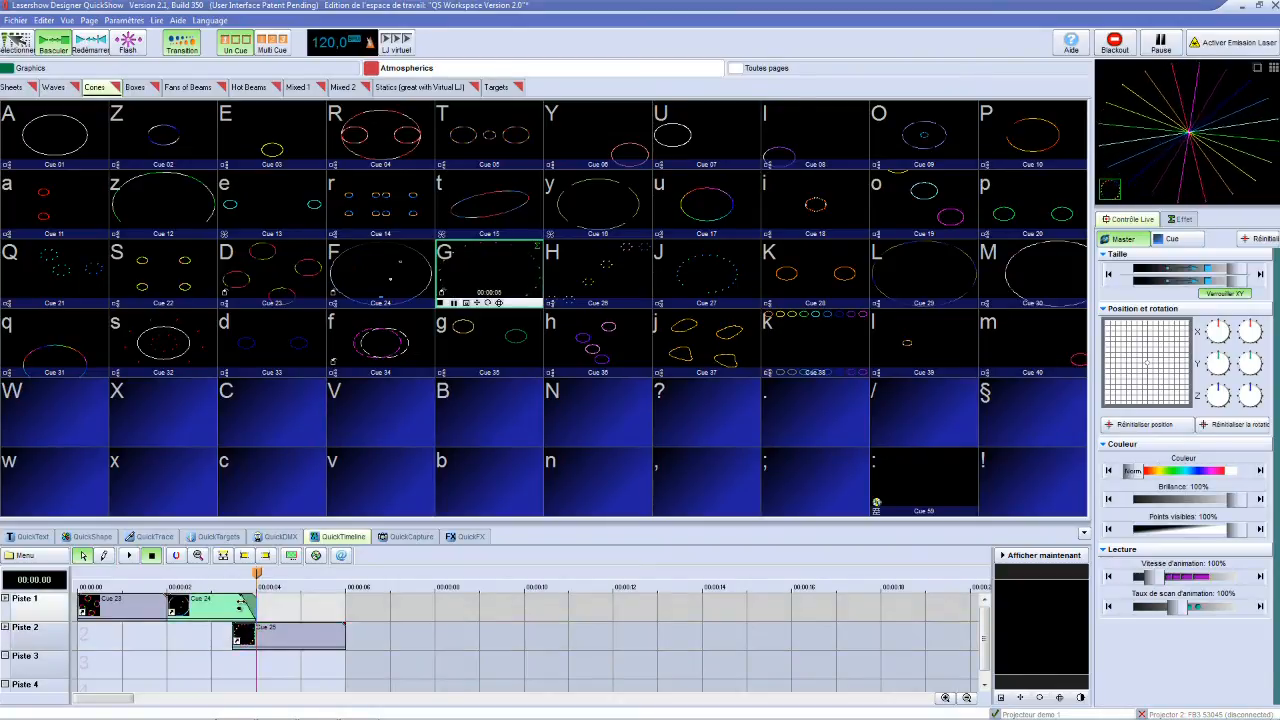
{"action": "left_click", "coordinate": [258, 630]}
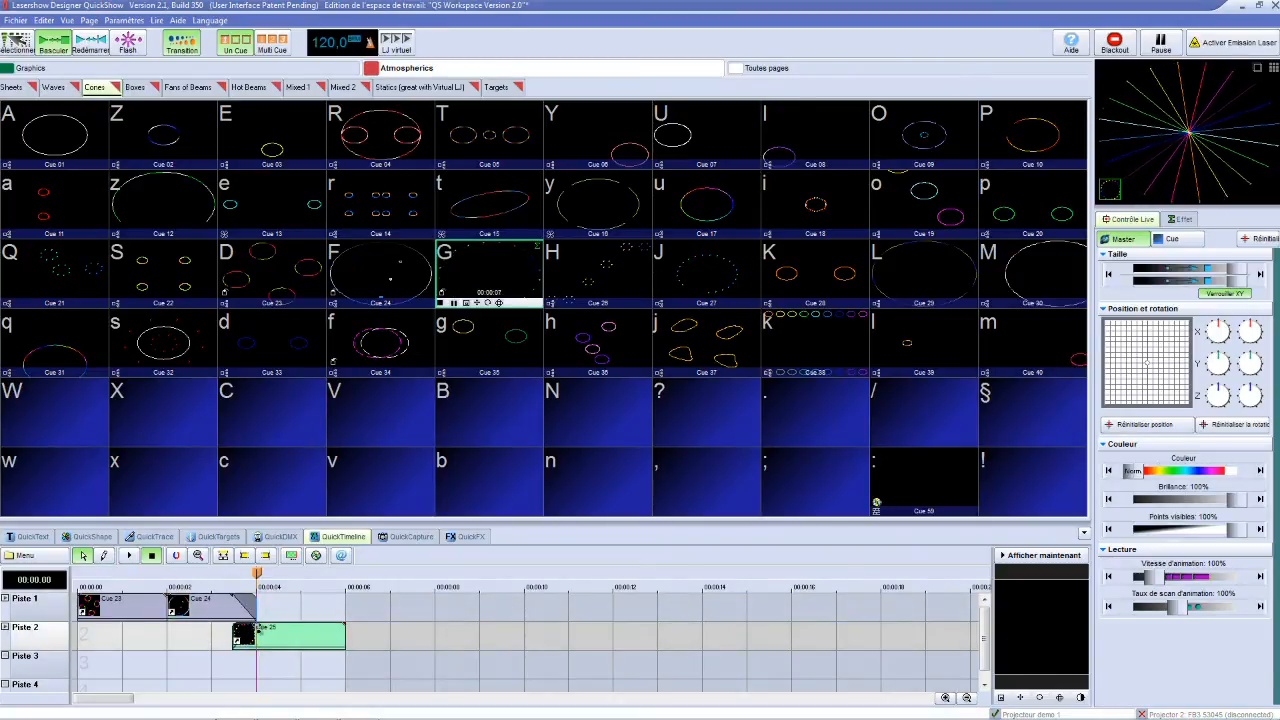
{"action": "left_click_drag", "start_coordinate": [258, 572], "coordinate": [24, 576]}
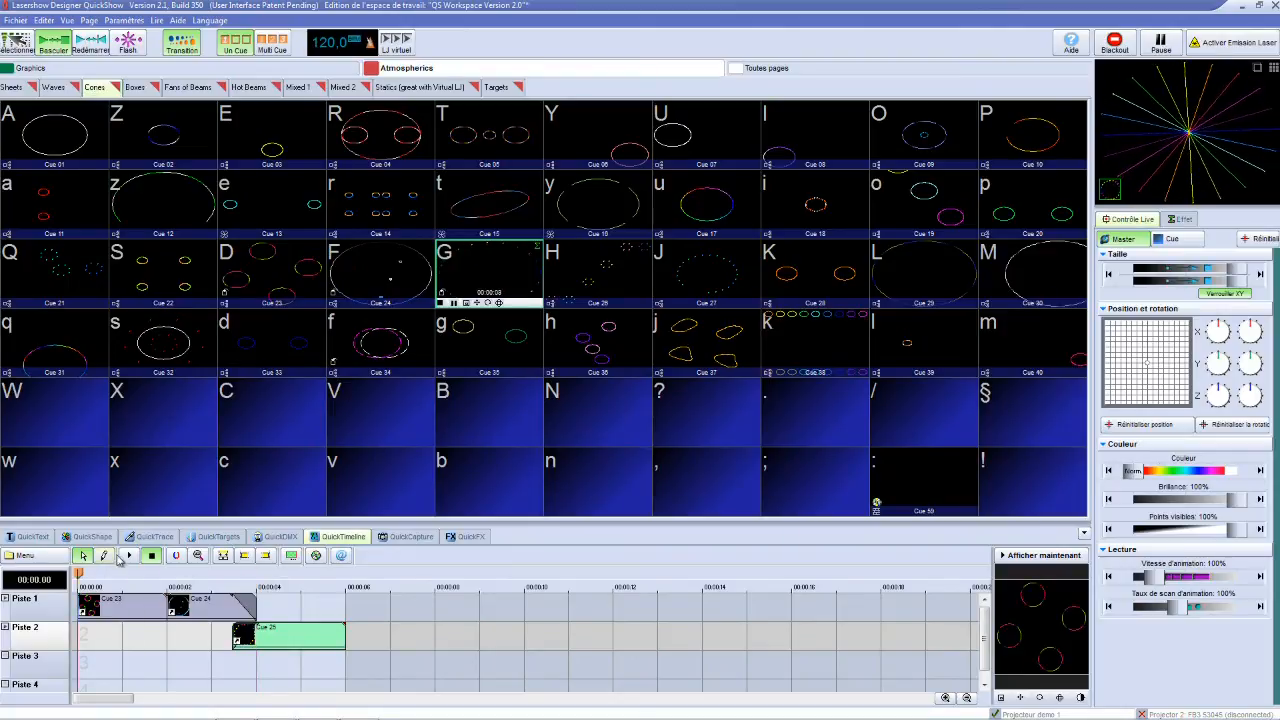
{"action": "left_click", "coordinate": [134, 559]}
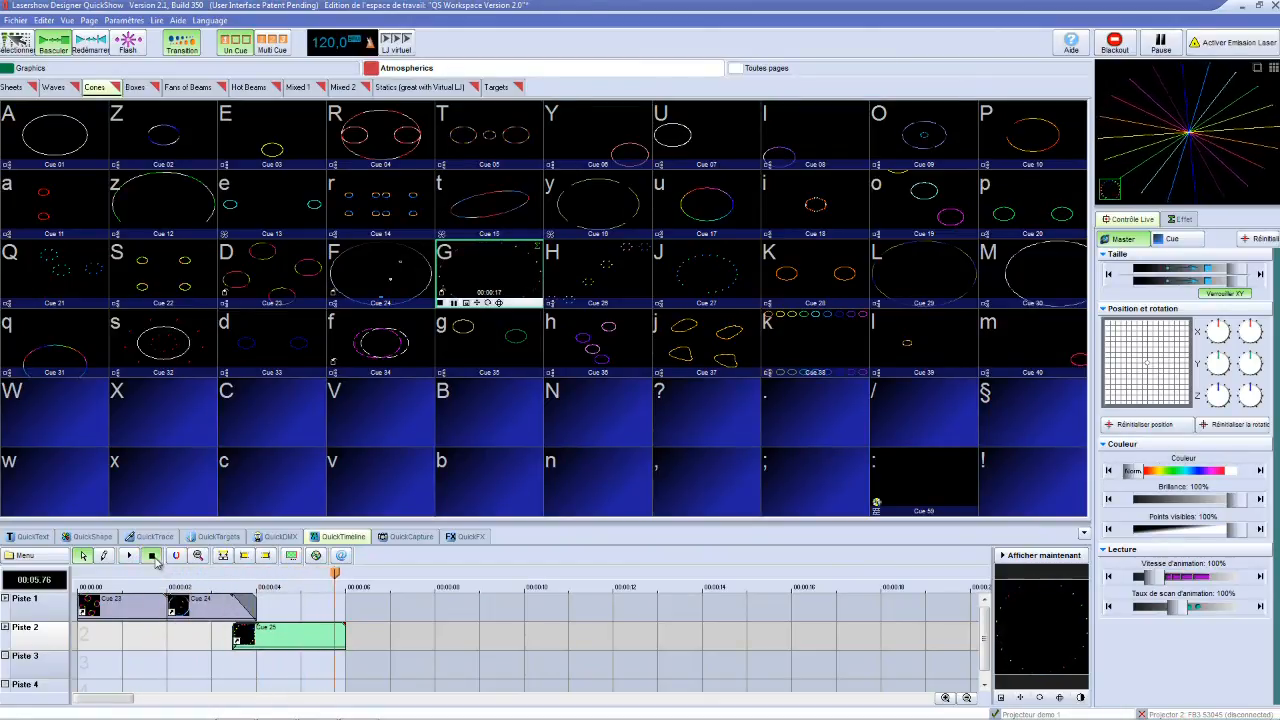
Replace the Cue 25 event on Piste 2 with the Cross Box cue from the Statics page, running to just before the 8-second mark
{"action": "left_click", "coordinate": [293, 630]}
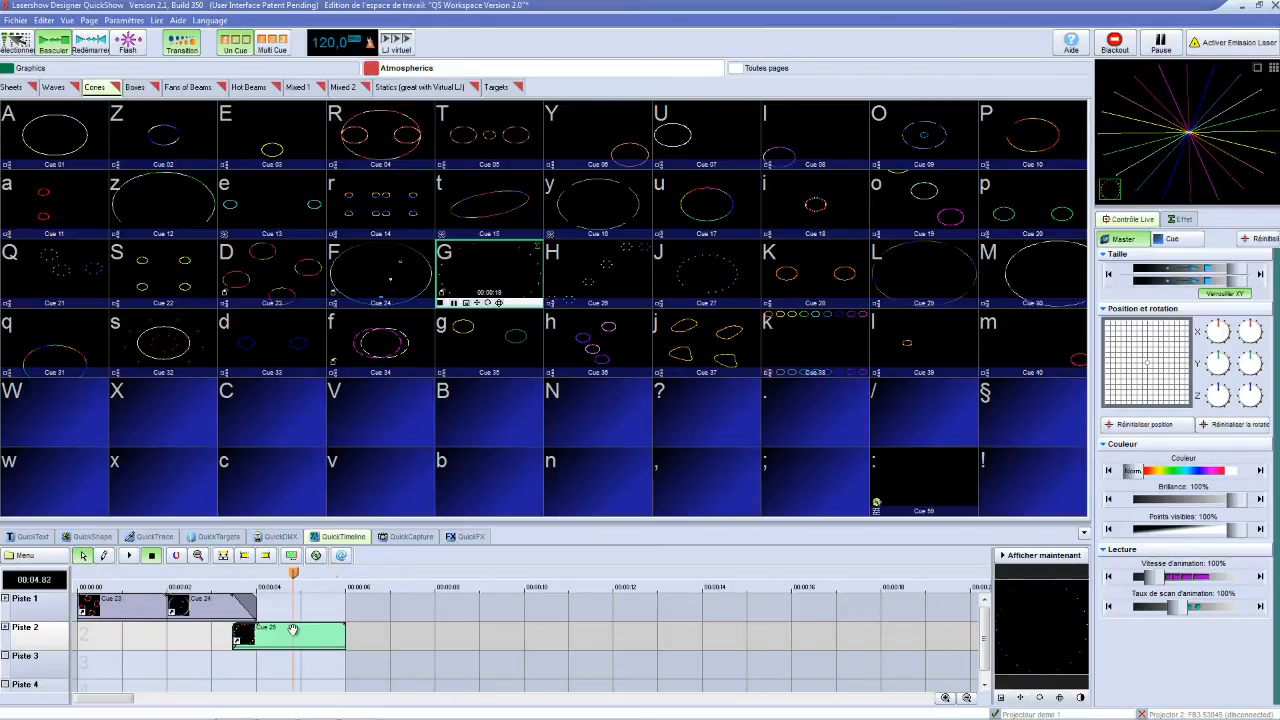
{"action": "right_click", "coordinate": [295, 634]}
{"action": "left_click", "coordinate": [347, 547]}
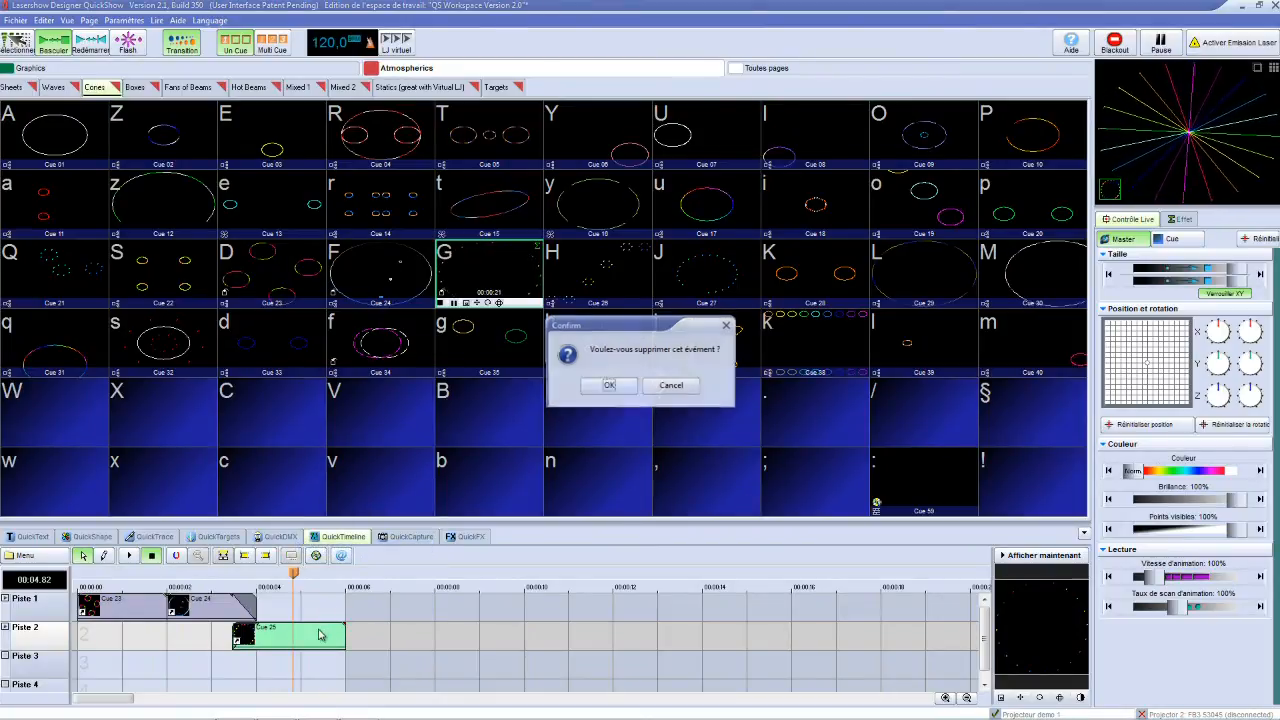
{"action": "left_click", "coordinate": [602, 387]}
{"action": "left_click", "coordinate": [420, 89]}
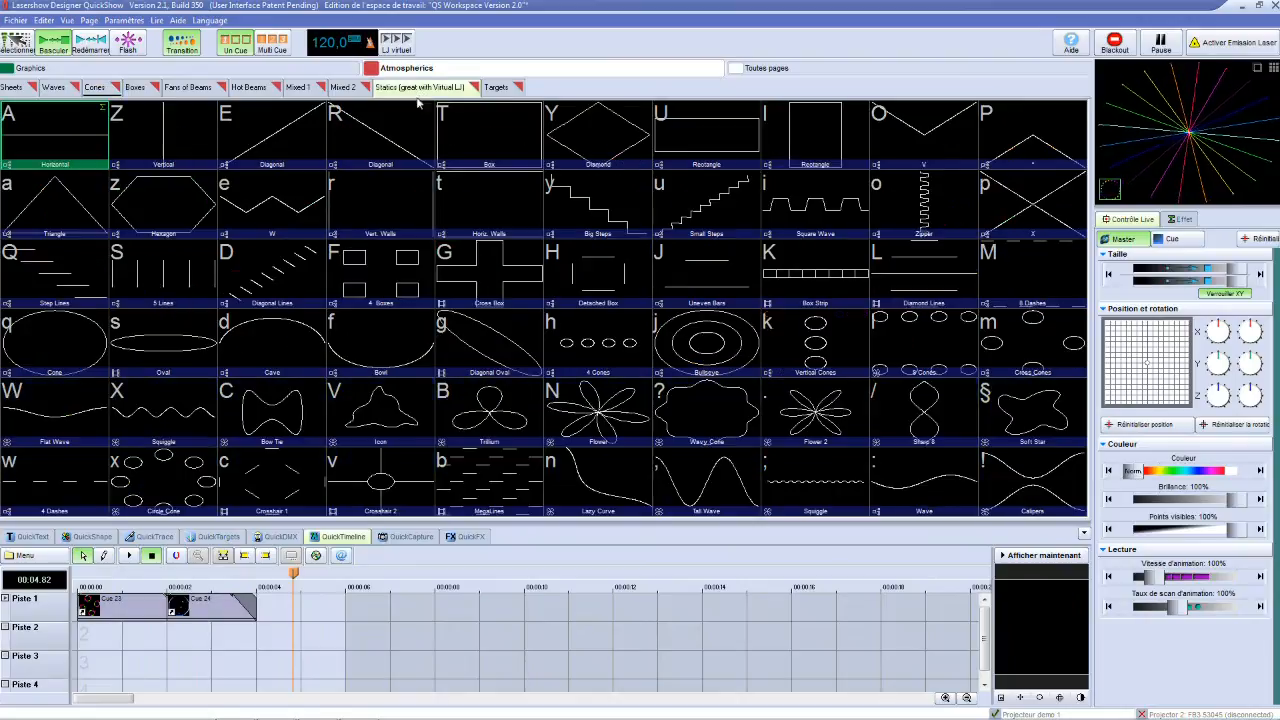
{"action": "mouse_move", "coordinate": [503, 278]}
{"action": "left_mouse_down"}
{"action": "mouse_move", "coordinate": [318, 628]}
{"action": "mouse_move", "coordinate": [245, 635]}
{"action": "mouse_move", "coordinate": [452, 638]}
{"action": "mouse_move", "coordinate": [349, 640]}
{"action": "left_mouse_up"}
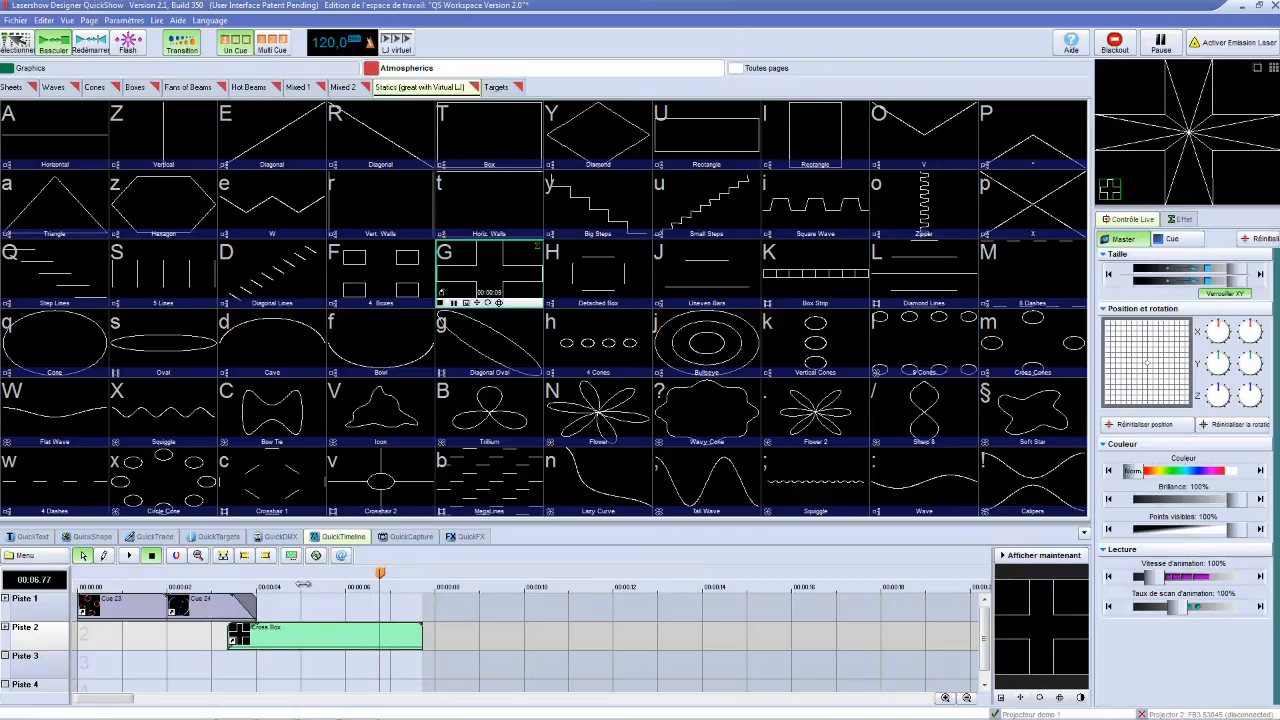
Add an effect line under Piste 2 and create an empty effect event spanning the full length of the Cross Box event
{"action": "right_click", "coordinate": [62, 638]}
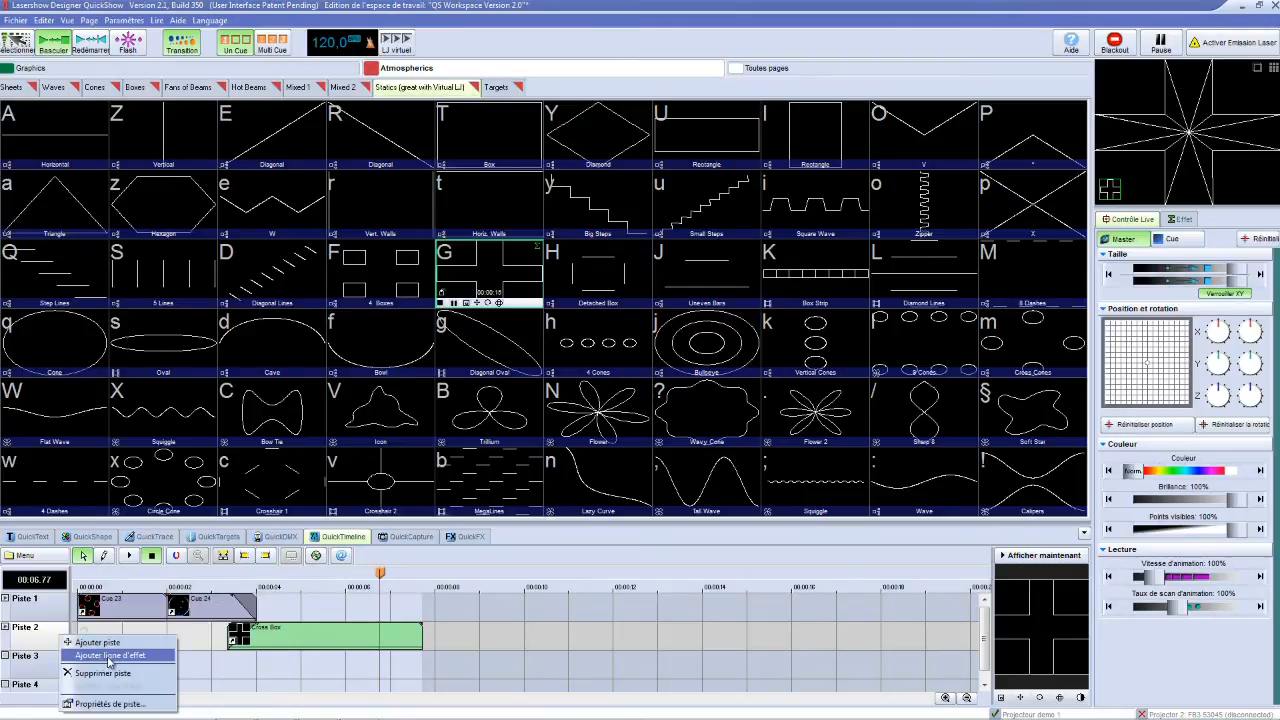
{"action": "left_click", "coordinate": [109, 656]}
{"action": "double_click", "coordinate": [90, 658]}
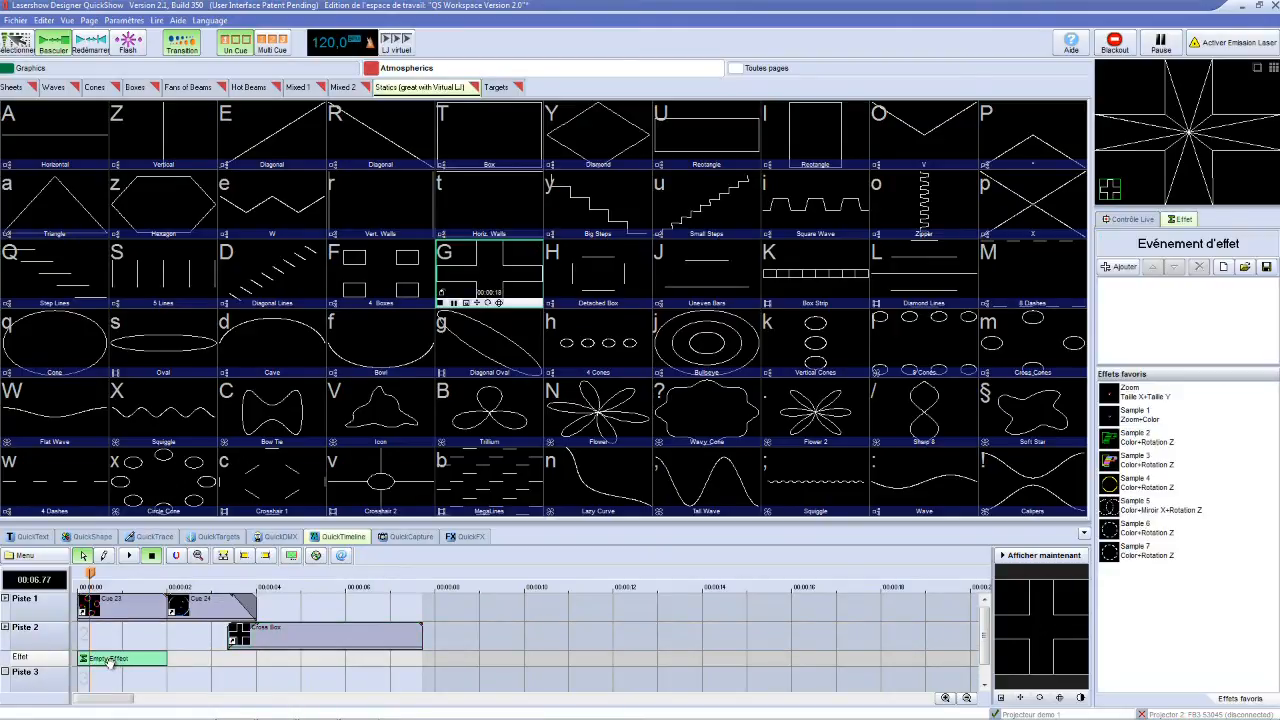
{"action": "left_click_drag", "start_coordinate": [127, 660], "coordinate": [284, 667]}
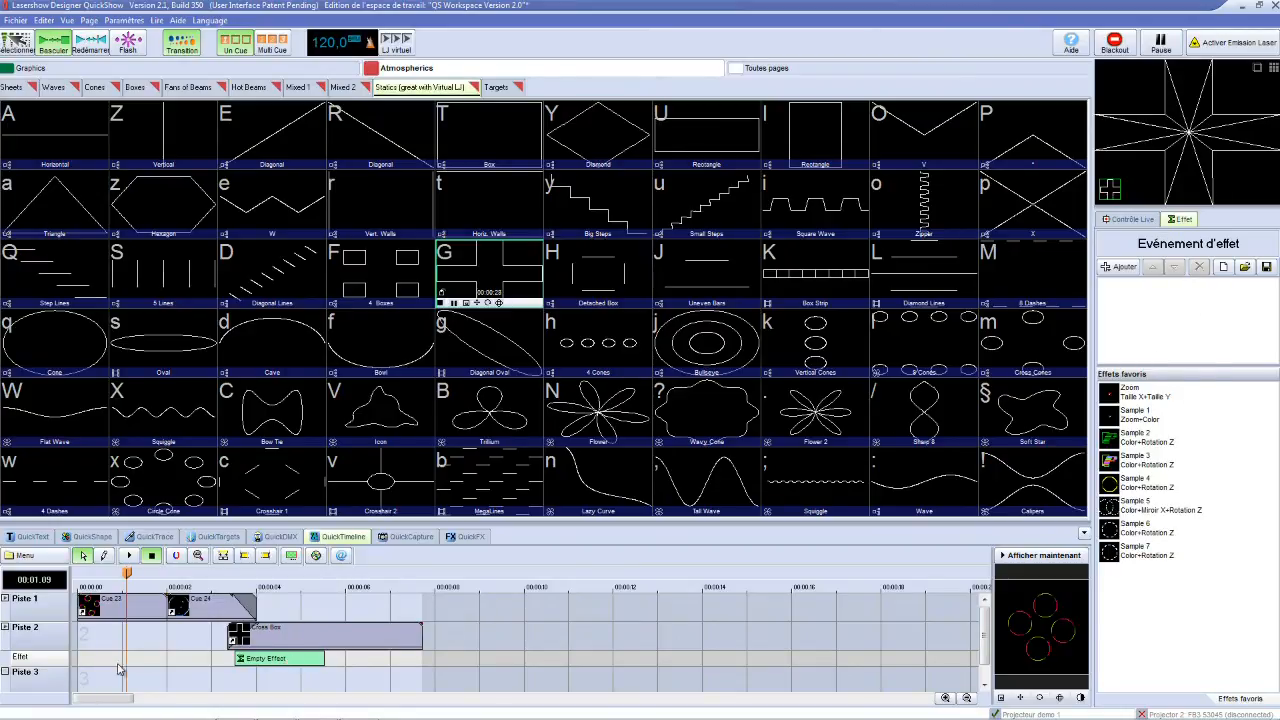
{"action": "left_click_drag", "start_coordinate": [294, 663], "coordinate": [416, 659]}
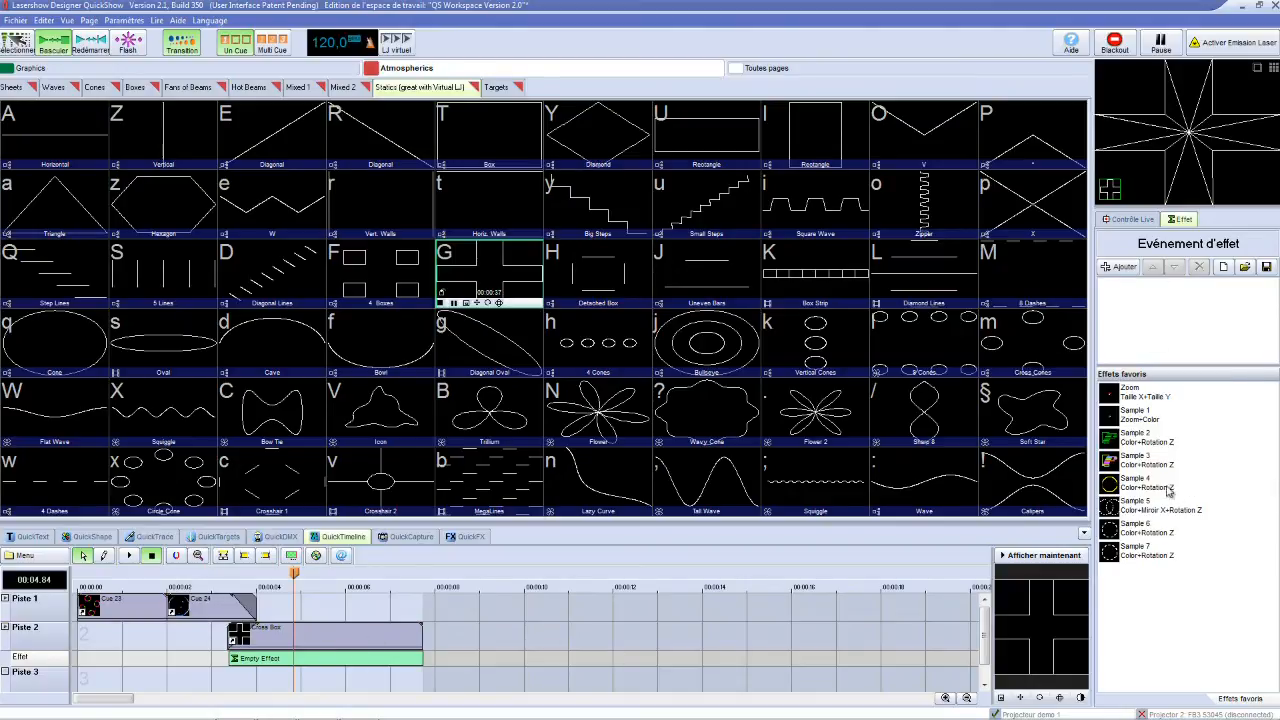
Apply the Sample 3 favourite effect (Color+Rotation Z) to the effect event and play the show with output displayed
{"action": "left_click", "coordinate": [1141, 466]}
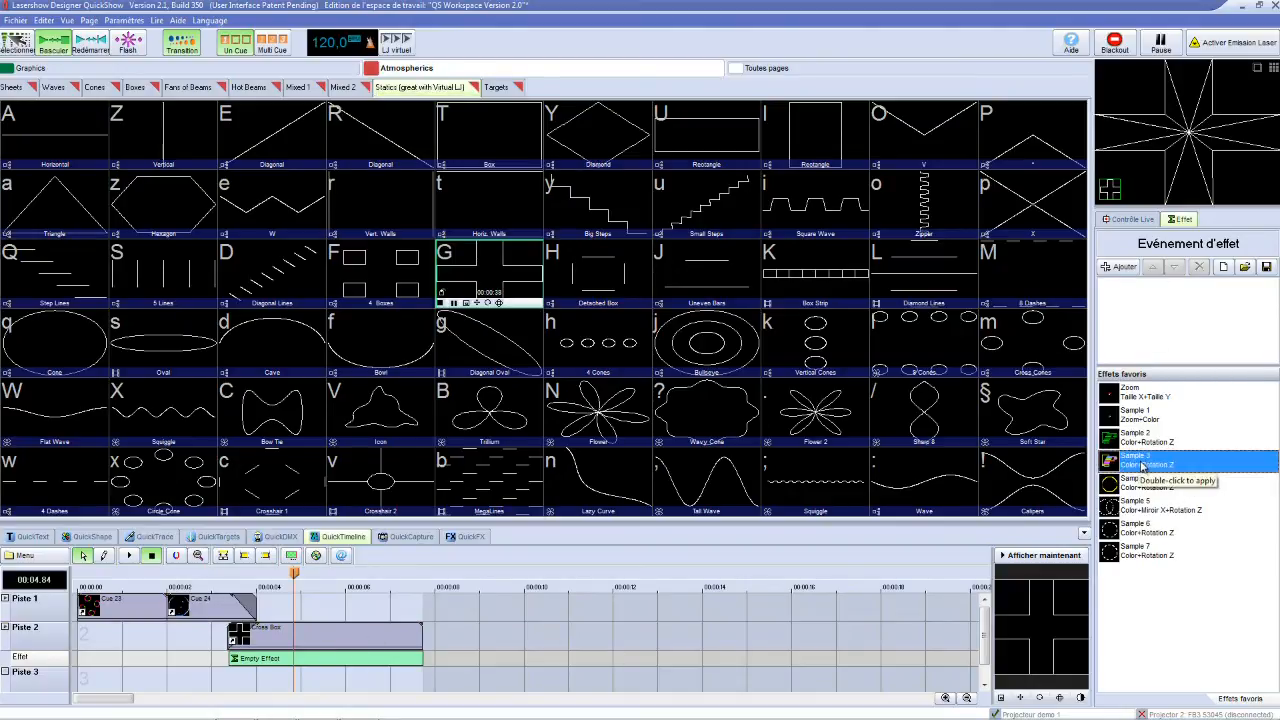
{"action": "double_click", "coordinate": [1143, 467]}
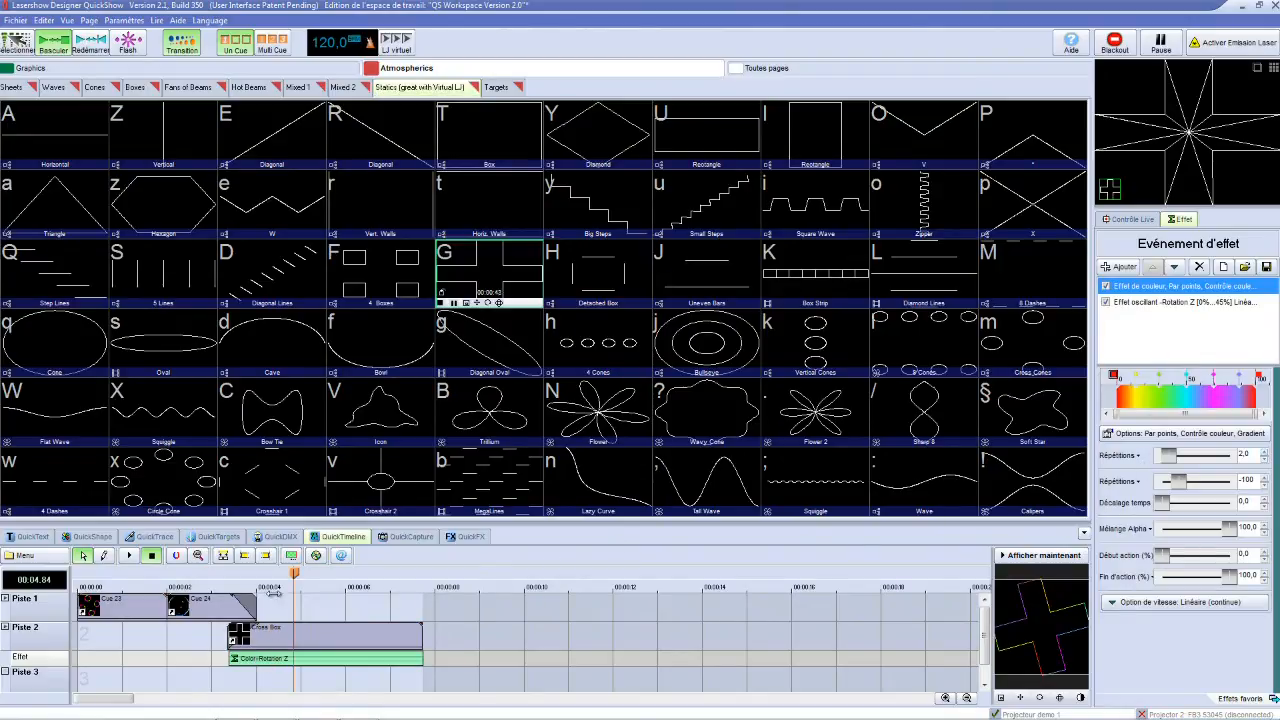
{"action": "left_click_drag", "start_coordinate": [294, 572], "coordinate": [242, 575]}
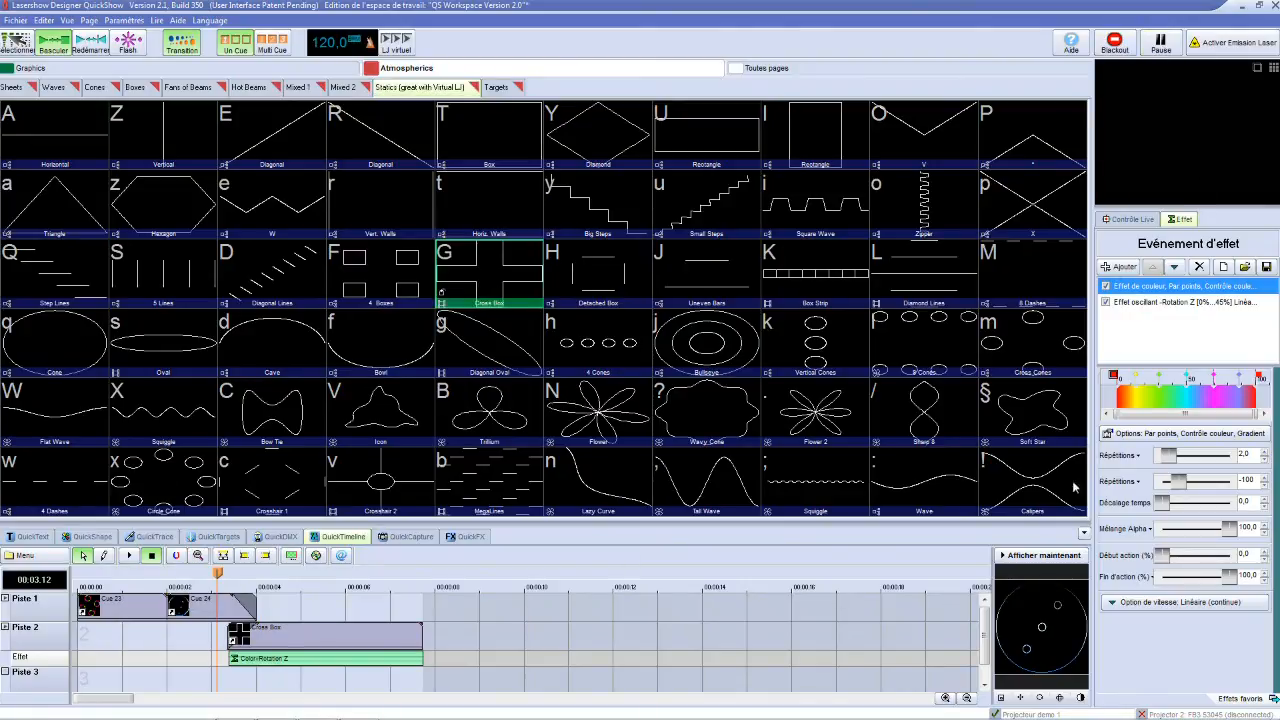
{"action": "left_click", "coordinate": [1045, 555]}
{"action": "left_click", "coordinate": [131, 556]}
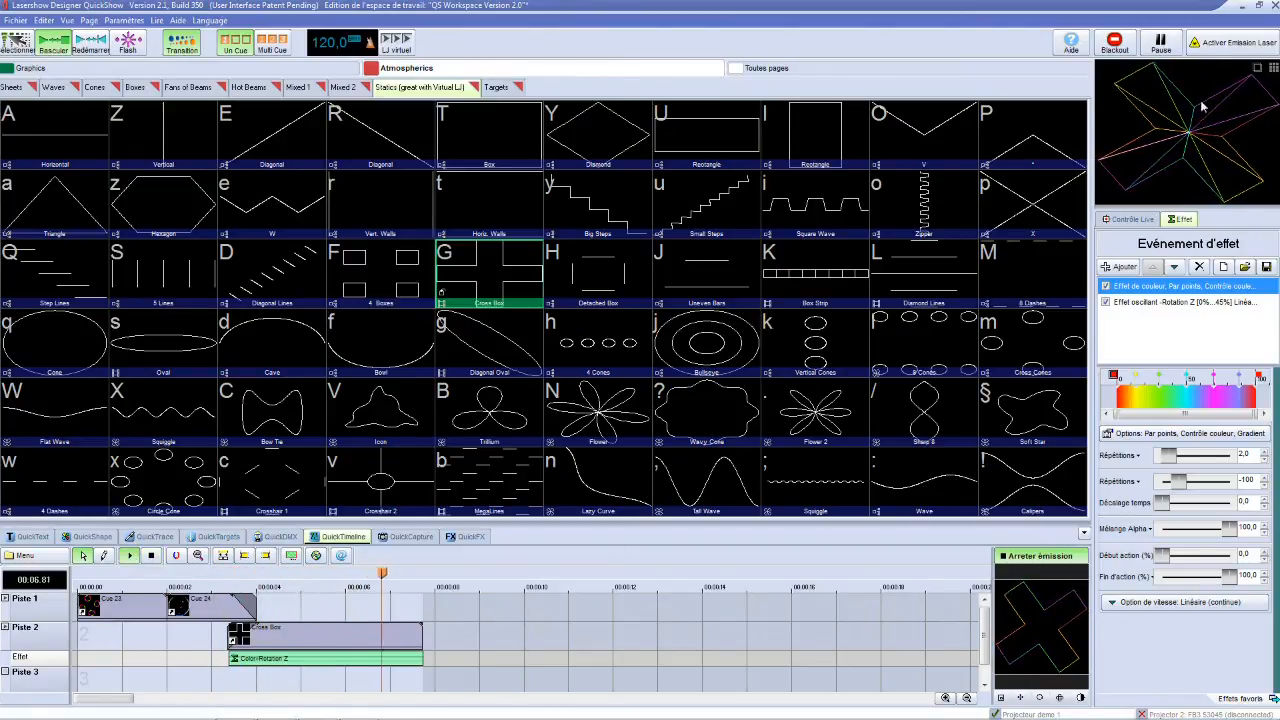
Delete the effect line under Piste 2 together with its effect event
{"action": "left_click", "coordinate": [38, 657]}
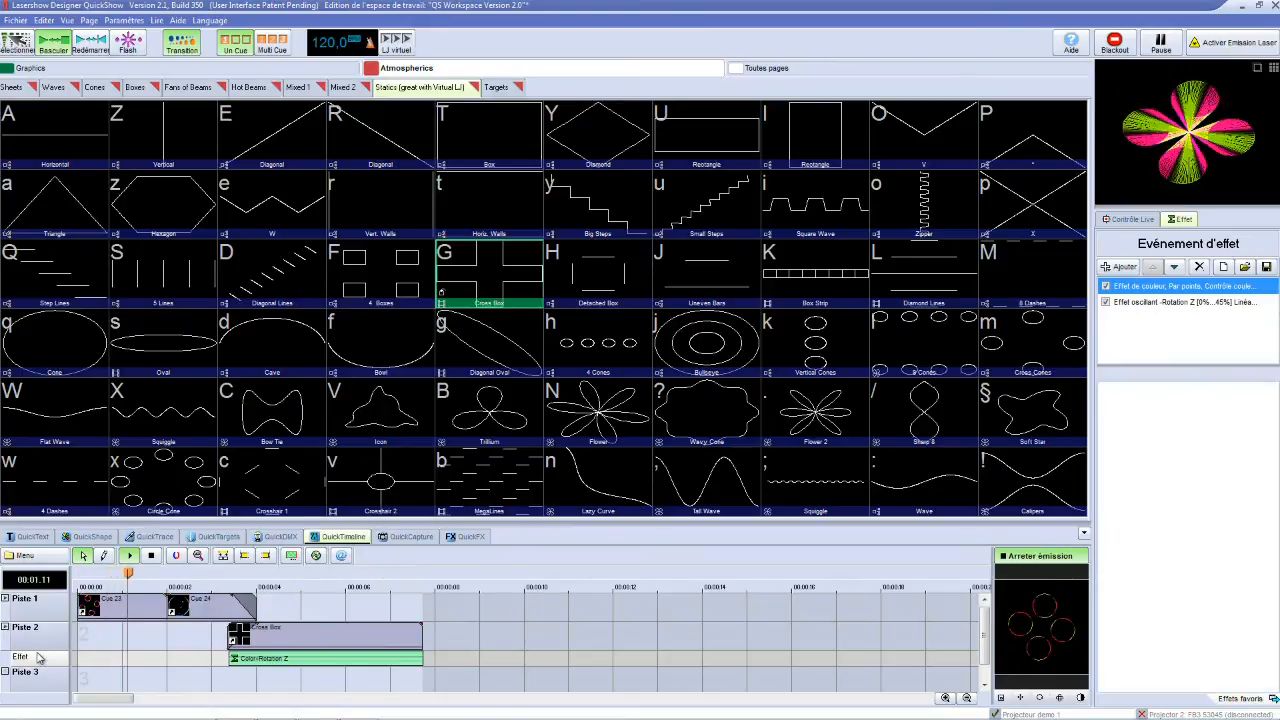
{"action": "right_click", "coordinate": [38, 657]}
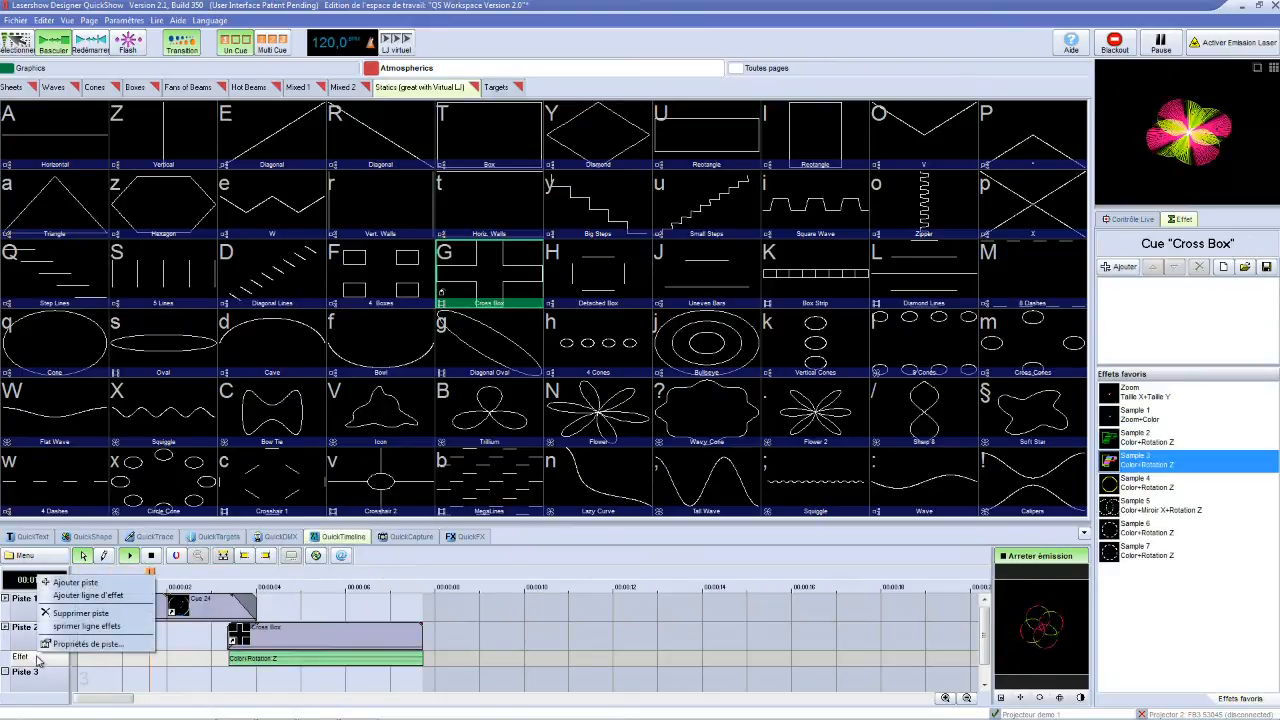
{"action": "left_click", "coordinate": [82, 633]}
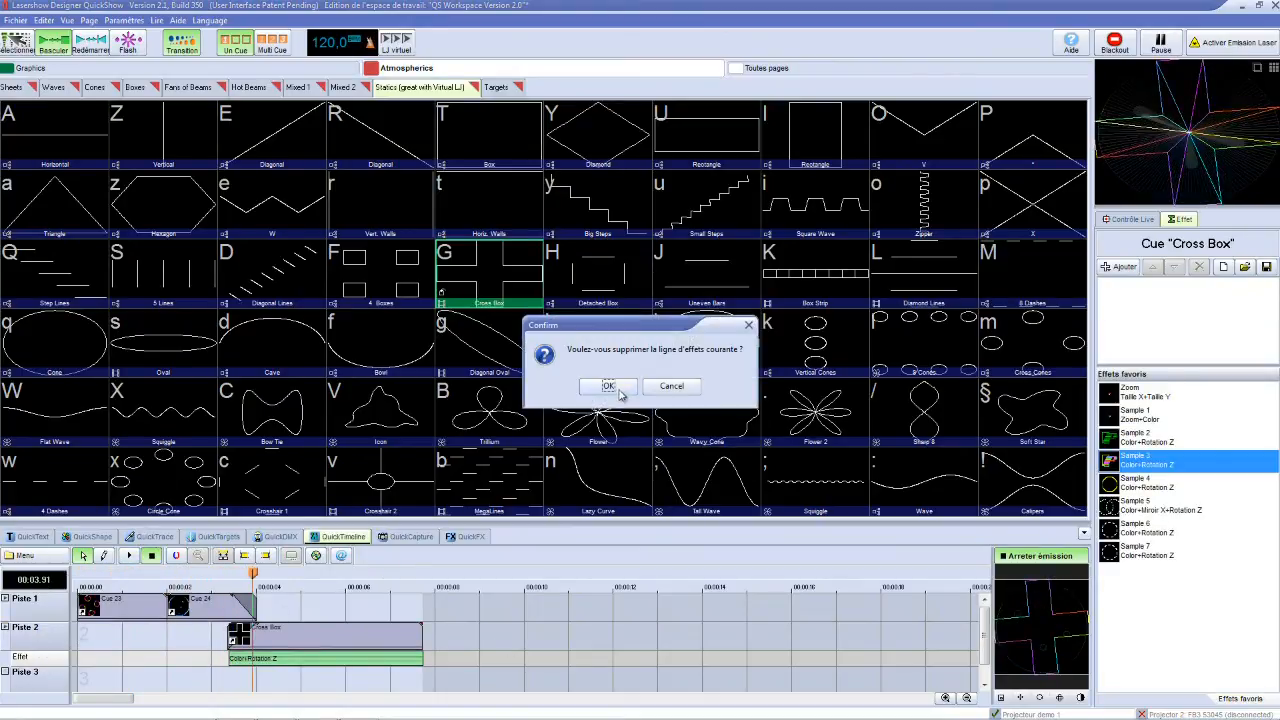
{"action": "left_click", "coordinate": [608, 386]}
Add an effect line under Piste 2 again and create an empty effect event spanning the whole Cross Box event
{"action": "mouse_move", "coordinate": [300, 572]}
{"action": "left_mouse_down"}
{"action": "mouse_move", "coordinate": [262, 577]}
{"action": "mouse_move", "coordinate": [399, 584]}
{"action": "mouse_move", "coordinate": [292, 588]}
{"action": "left_mouse_up"}
{"action": "right_click", "coordinate": [22, 647]}
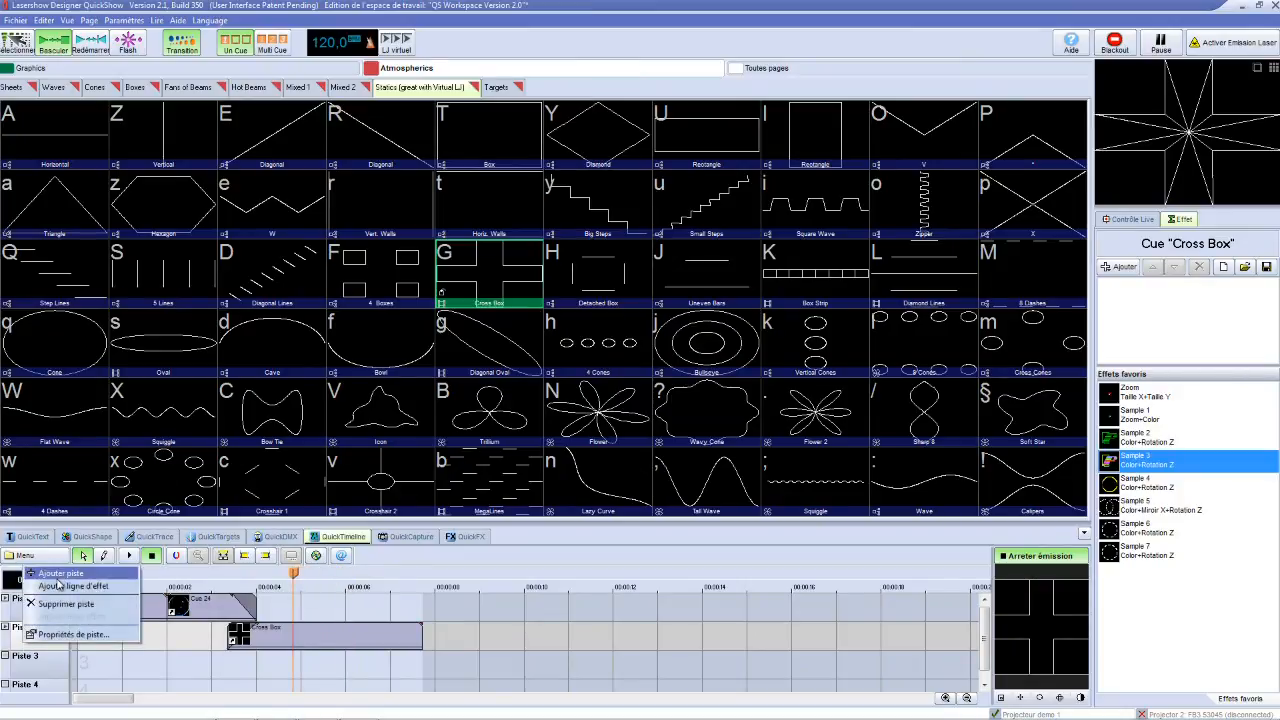
{"action": "left_click", "coordinate": [68, 586]}
{"action": "double_click", "coordinate": [259, 660]}
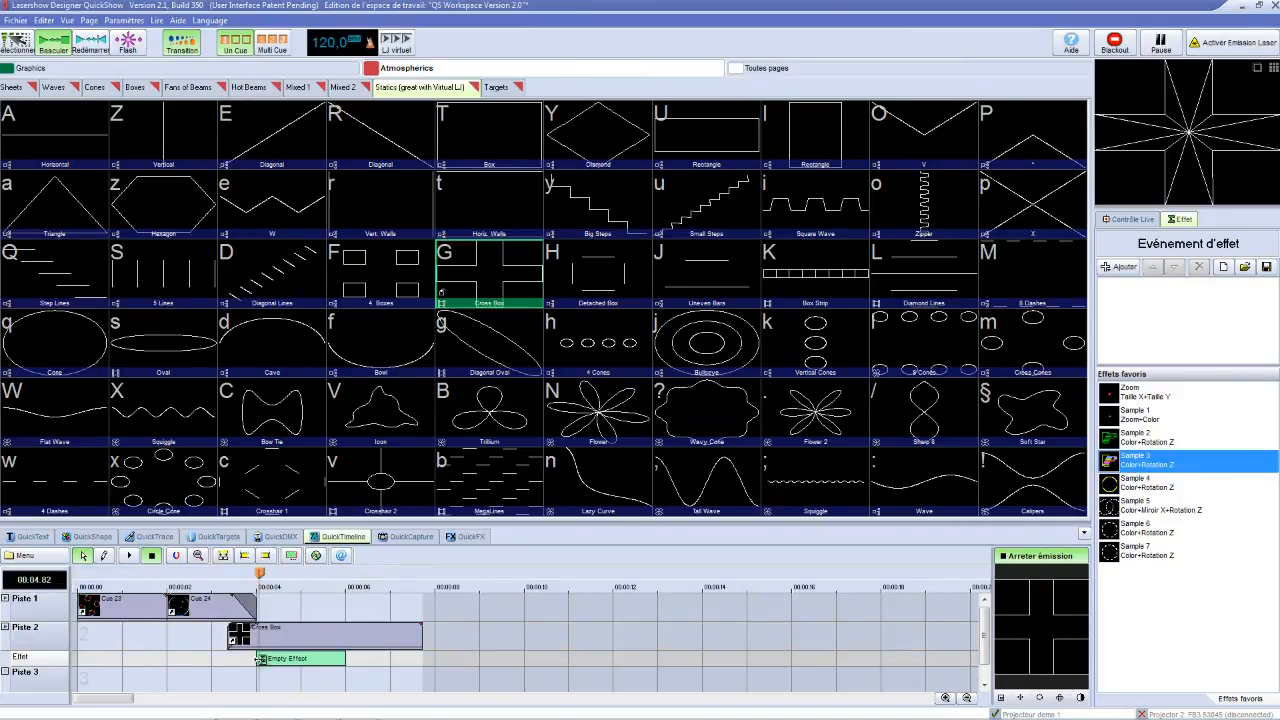
{"action": "left_click_drag", "start_coordinate": [259, 660], "coordinate": [228, 659]}
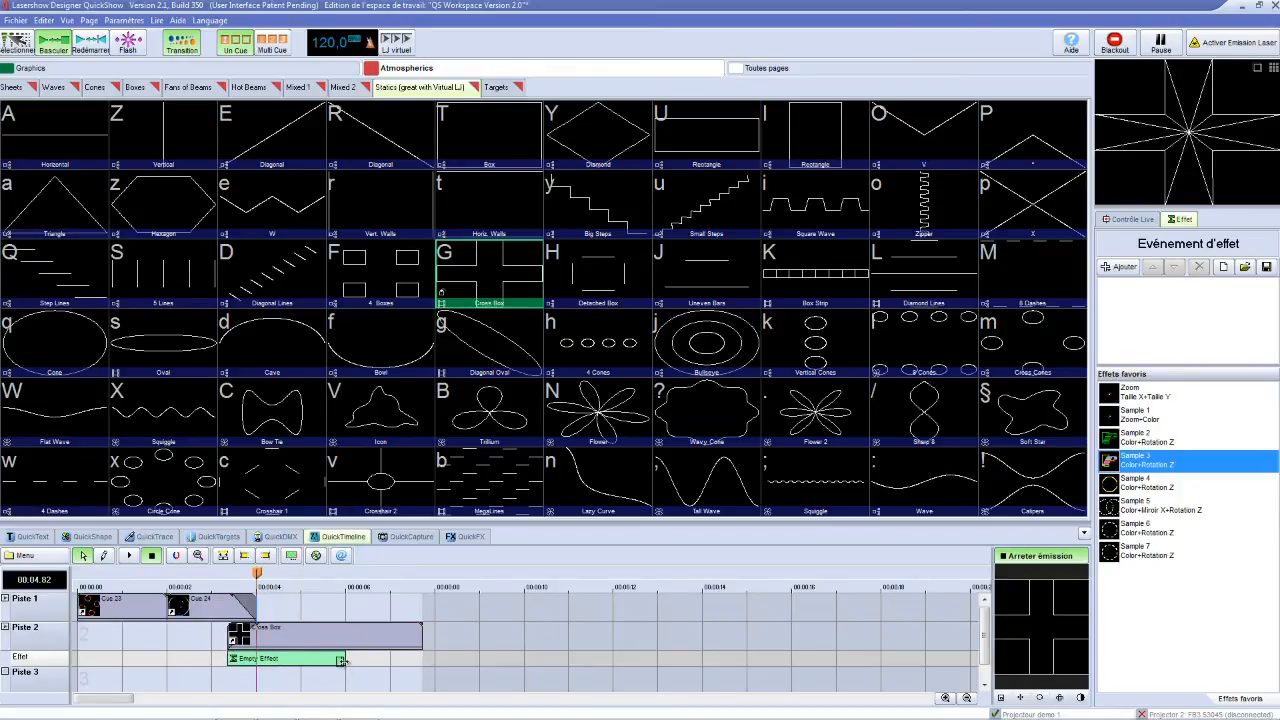
{"action": "left_click_drag", "start_coordinate": [341, 660], "coordinate": [426, 661]}
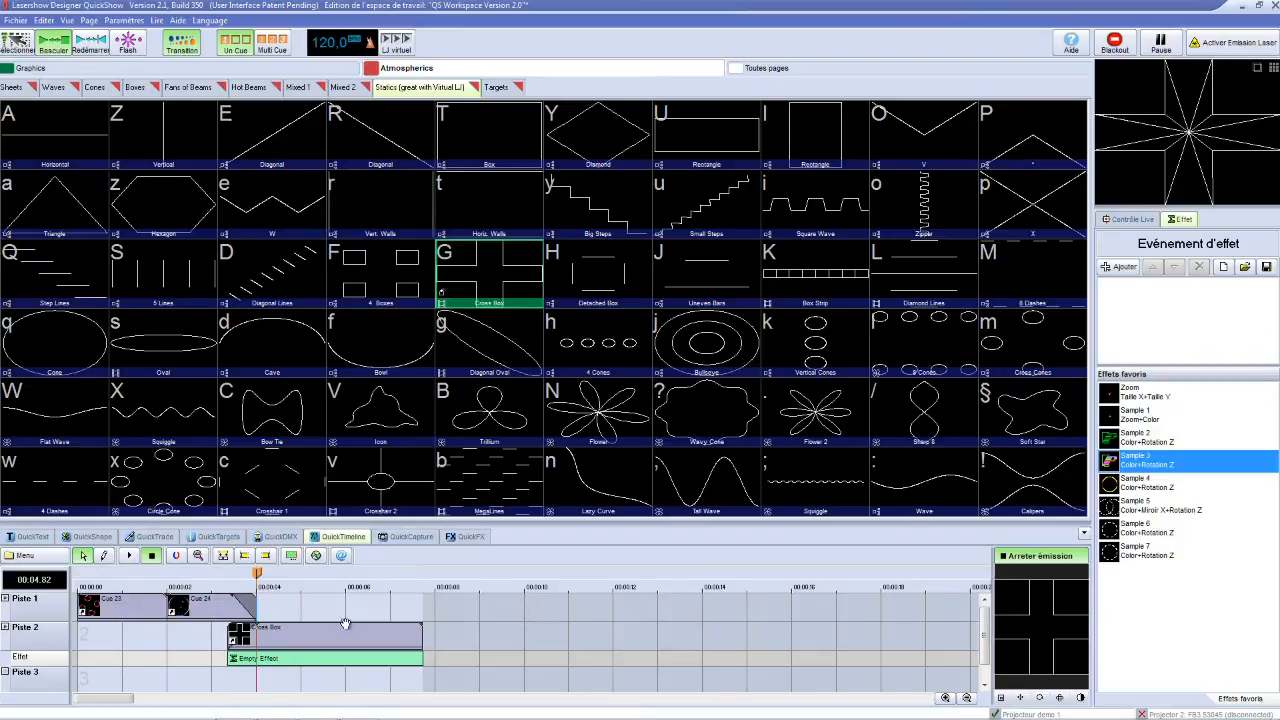
Add a colour effect with the red-green-blue gradient to the effect event and set its second Répétitions value to -200
{"action": "right_click", "coordinate": [329, 659]}
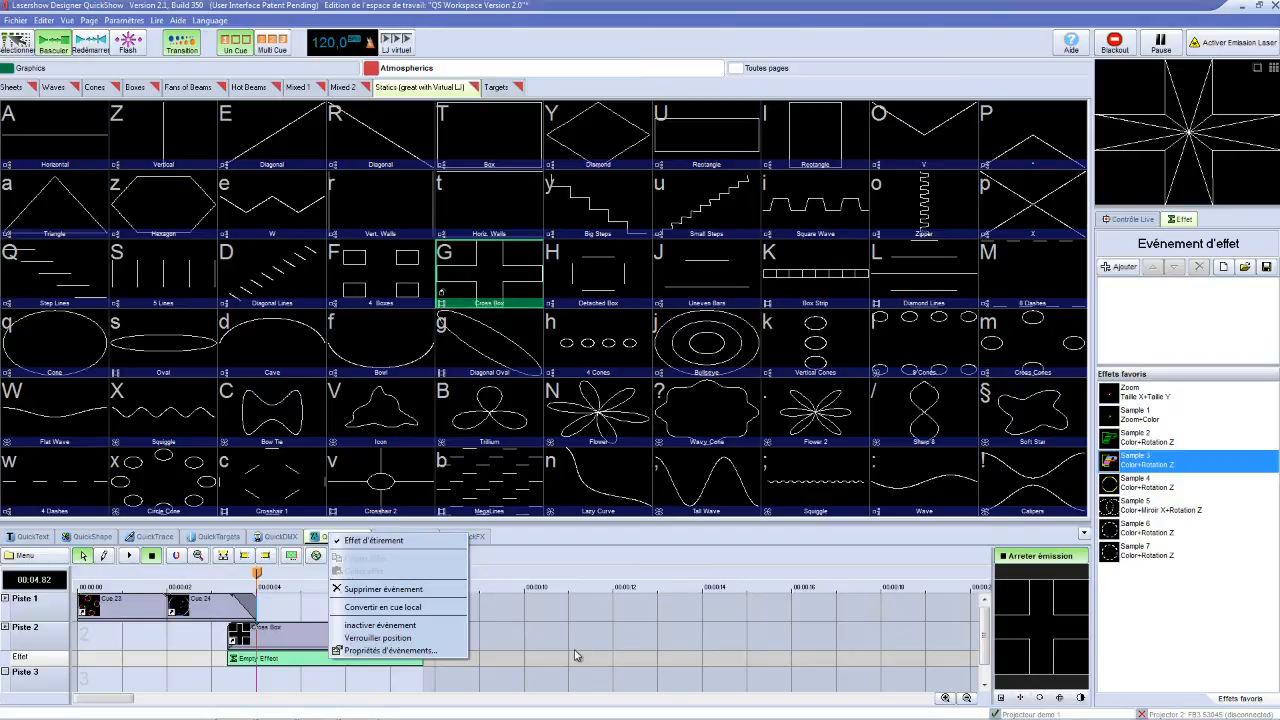
{"action": "left_click", "coordinate": [509, 652]}
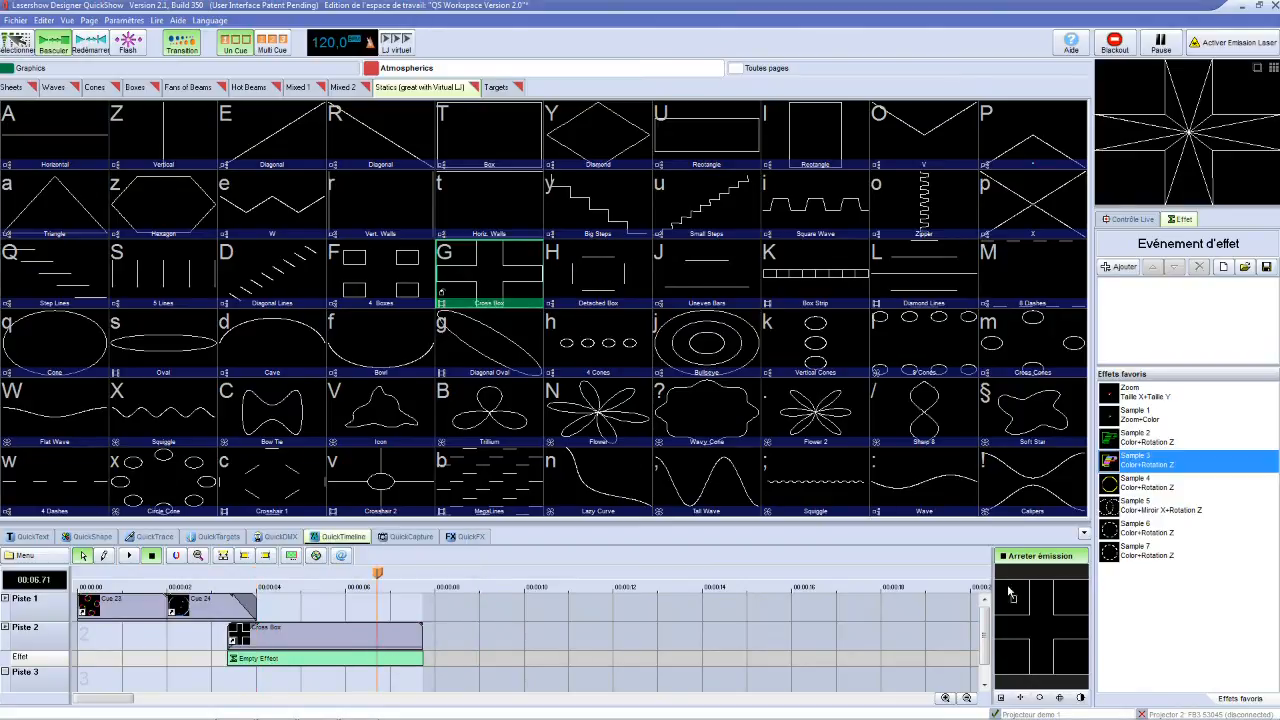
{"action": "left_click", "coordinate": [1124, 267]}
{"action": "left_click", "coordinate": [1145, 318]}
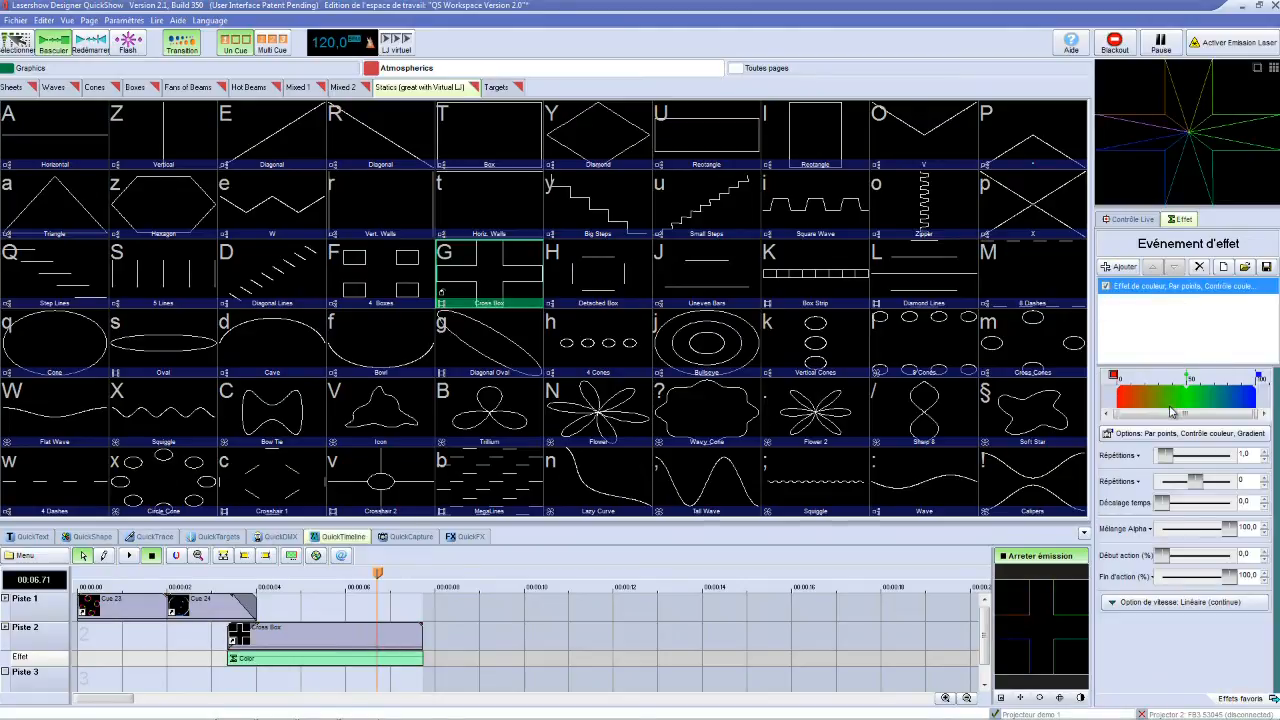
{"action": "right_click", "coordinate": [1157, 395]}
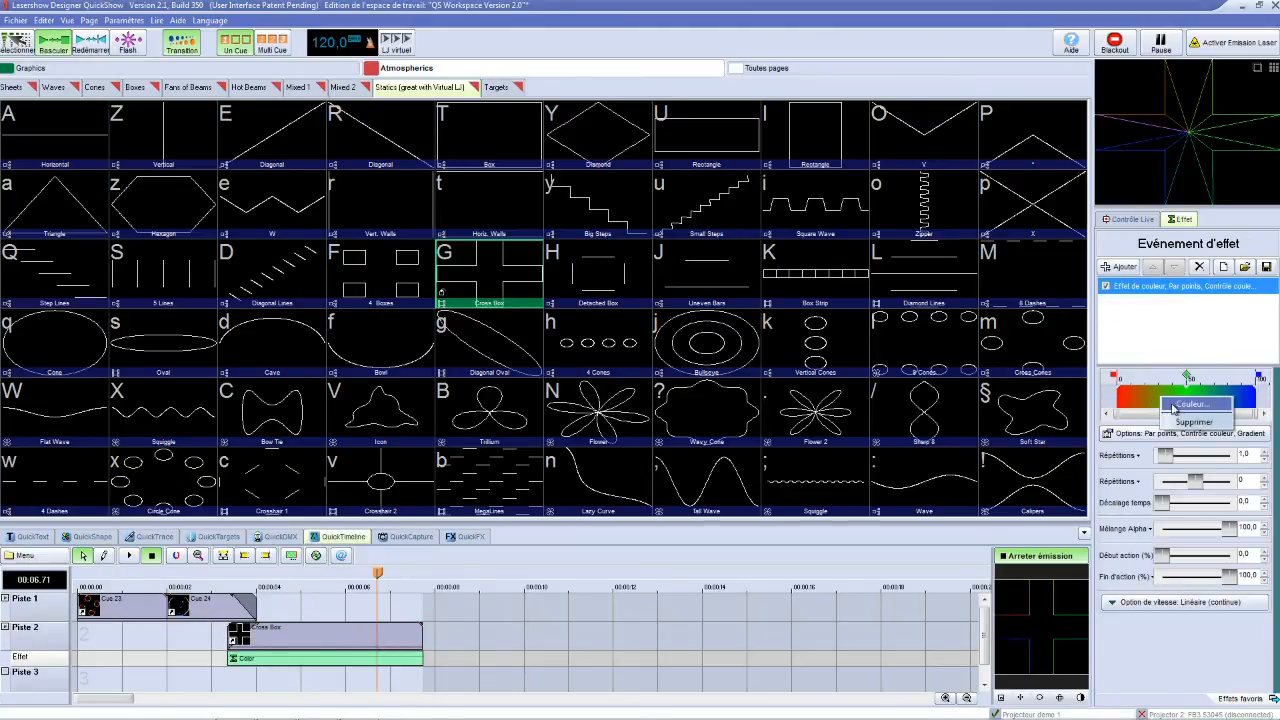
{"action": "left_click", "coordinate": [1139, 400]}
{"action": "left_click_drag", "start_coordinate": [1200, 493], "coordinate": [1155, 488]}
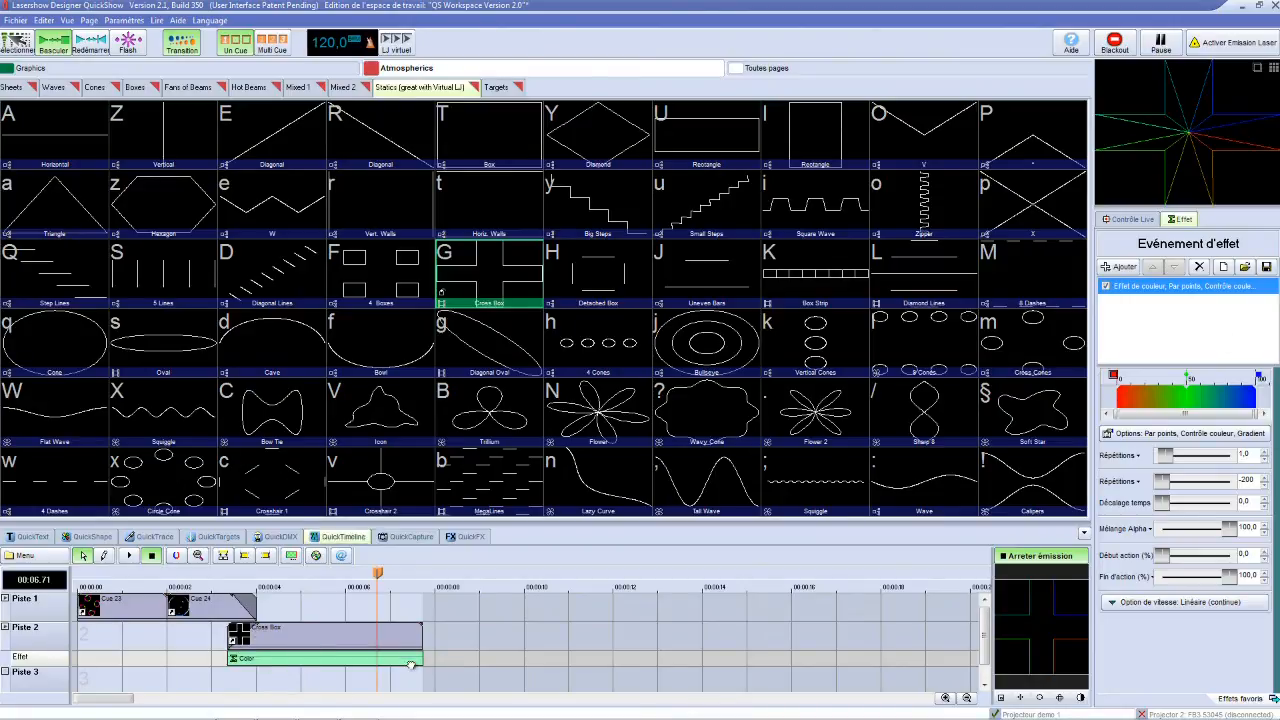
Extend the Color effect event to about 13 s and place the 4 Cones cue on Piste 2 at about 9 s
{"action": "left_click_drag", "start_coordinate": [422, 660], "coordinate": [662, 660]}
{"action": "left_click_drag", "start_coordinate": [590, 328], "coordinate": [492, 636]}
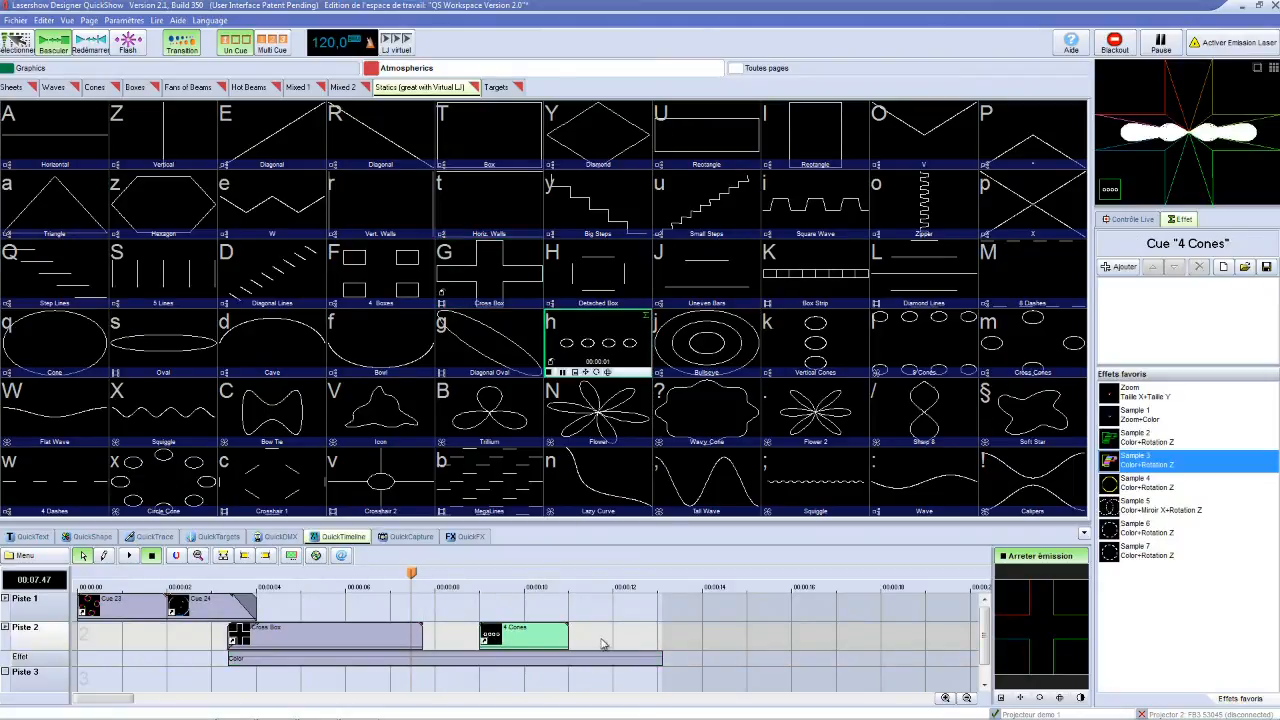
Black out the live cue and play the show from the start of the Cross Box event to check the colour effect
{"action": "left_click", "coordinate": [218, 573]}
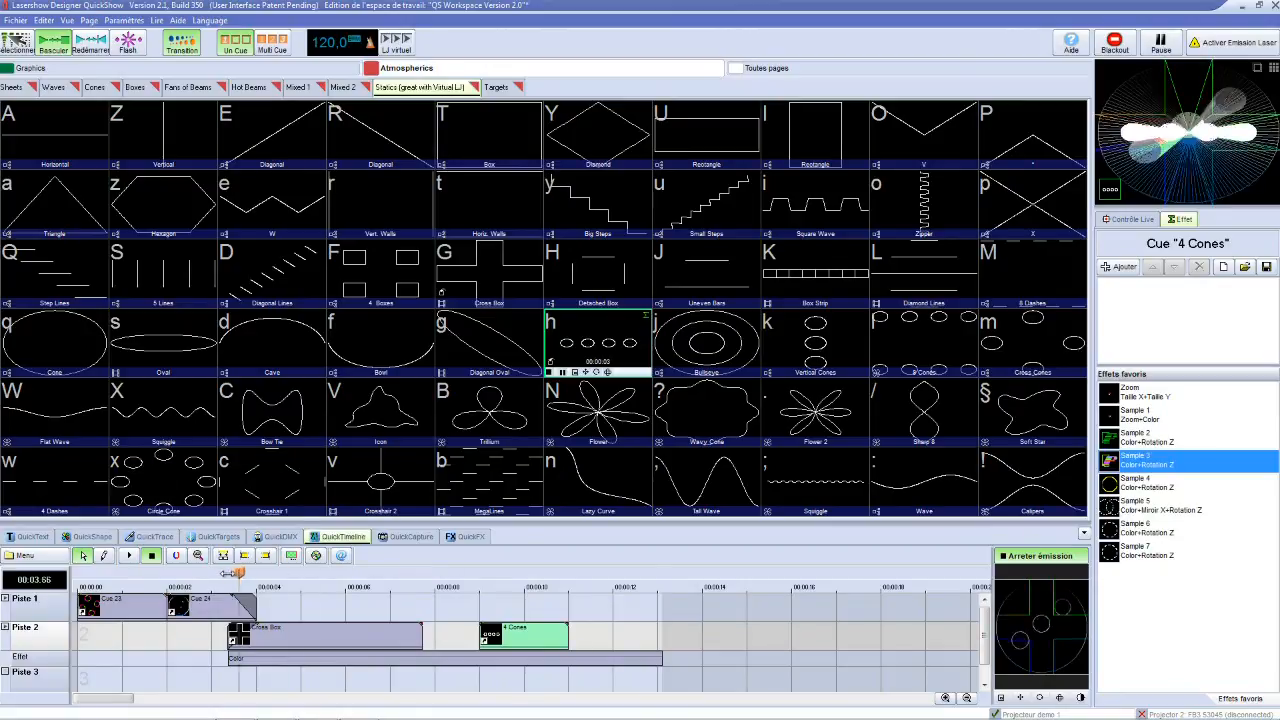
{"action": "left_click", "coordinate": [130, 557]}
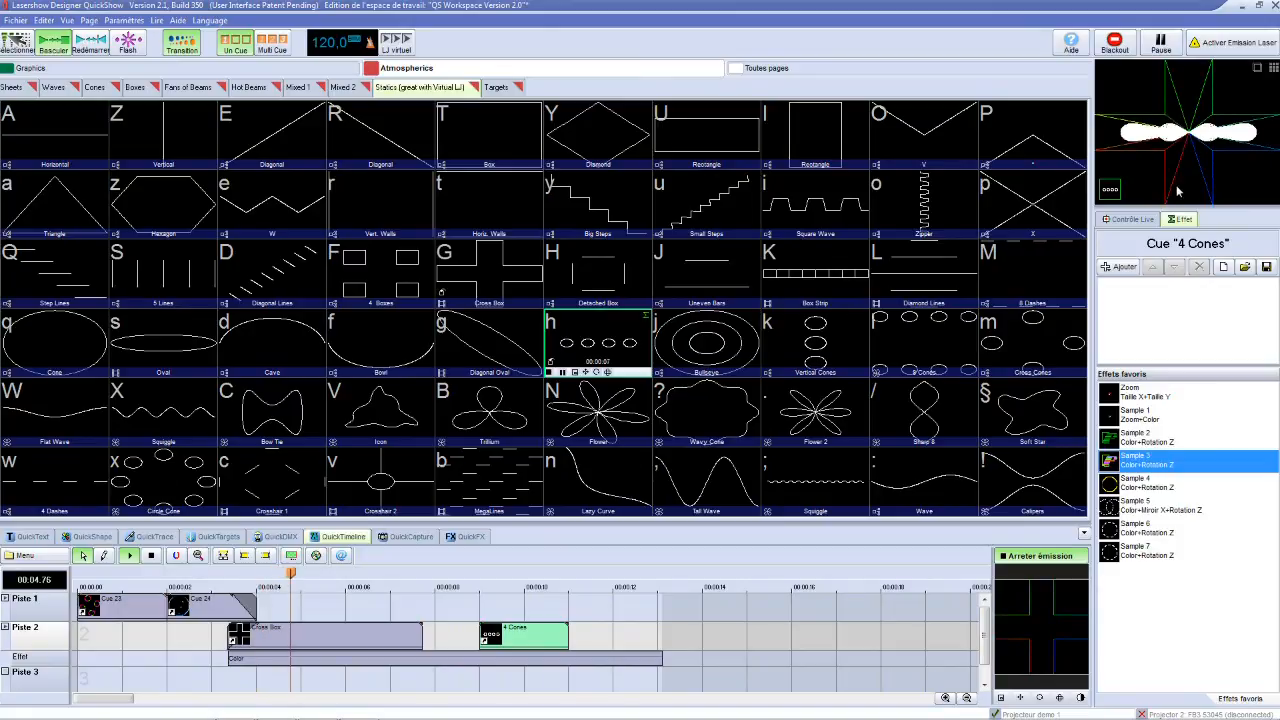
{"action": "left_click", "coordinate": [1114, 42]}
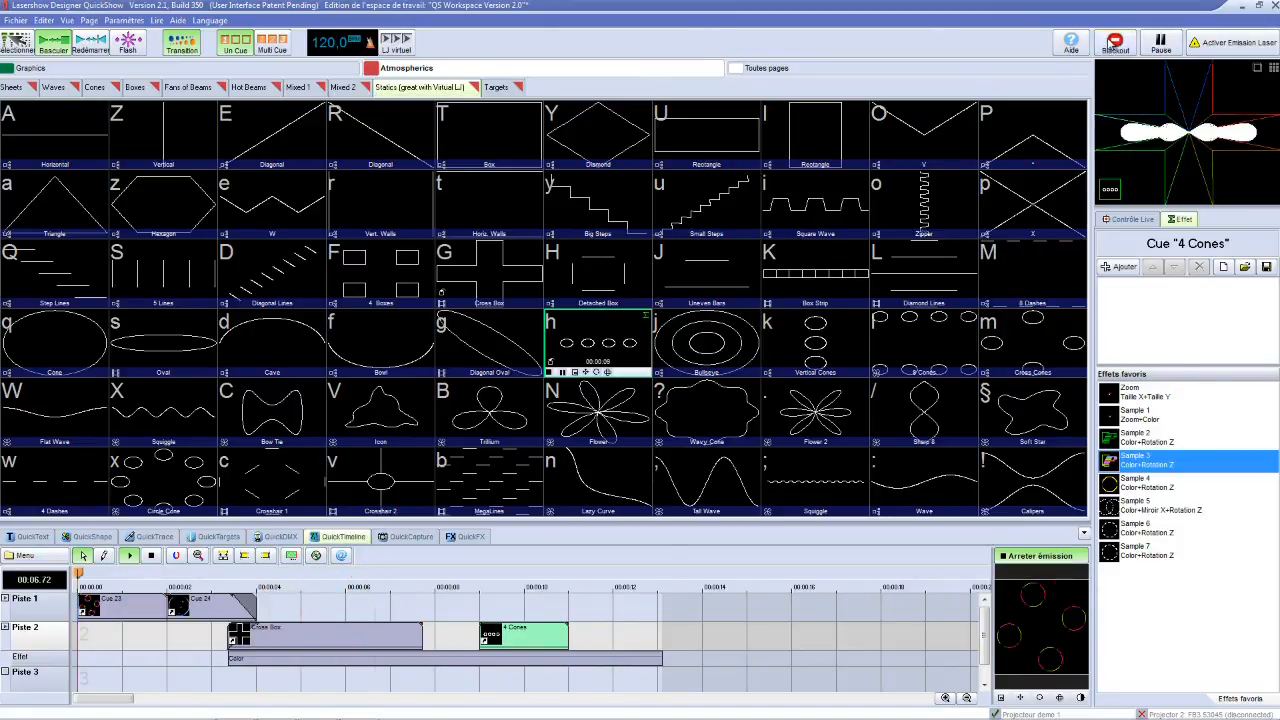
{"action": "left_click", "coordinate": [226, 575]}
{"action": "left_click", "coordinate": [1038, 555]}
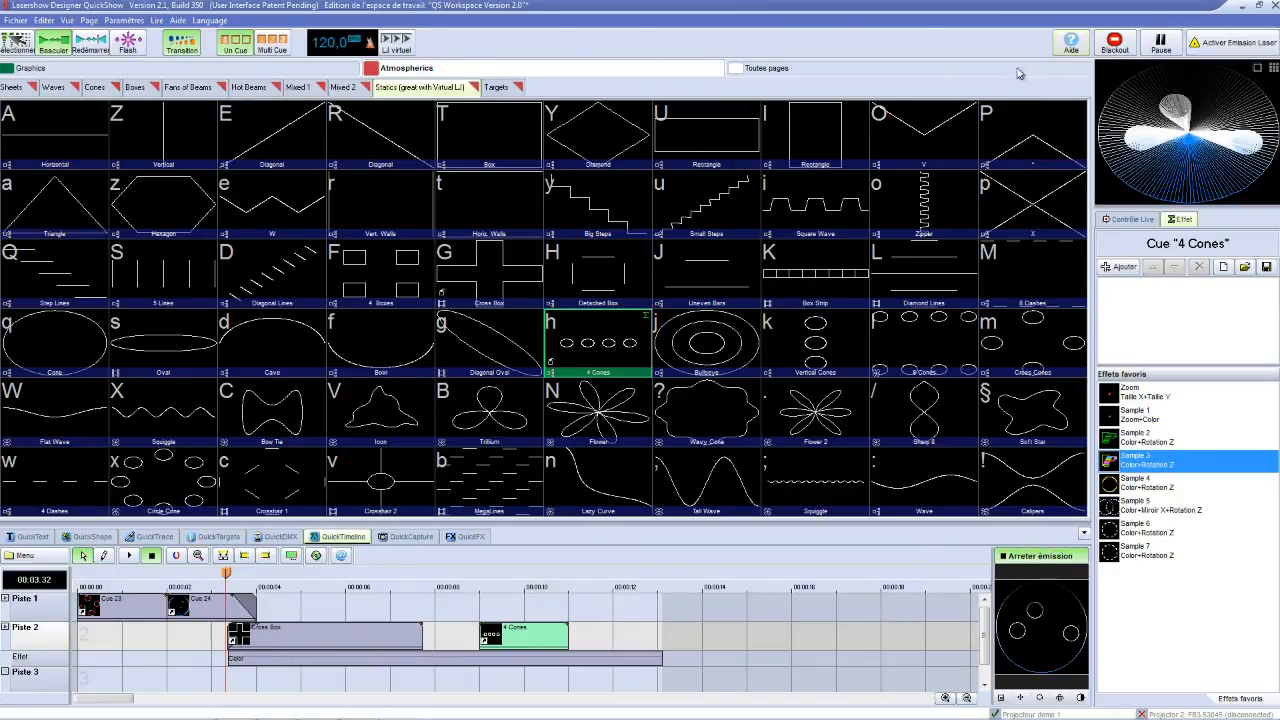
{"action": "left_click", "coordinate": [127, 556]}
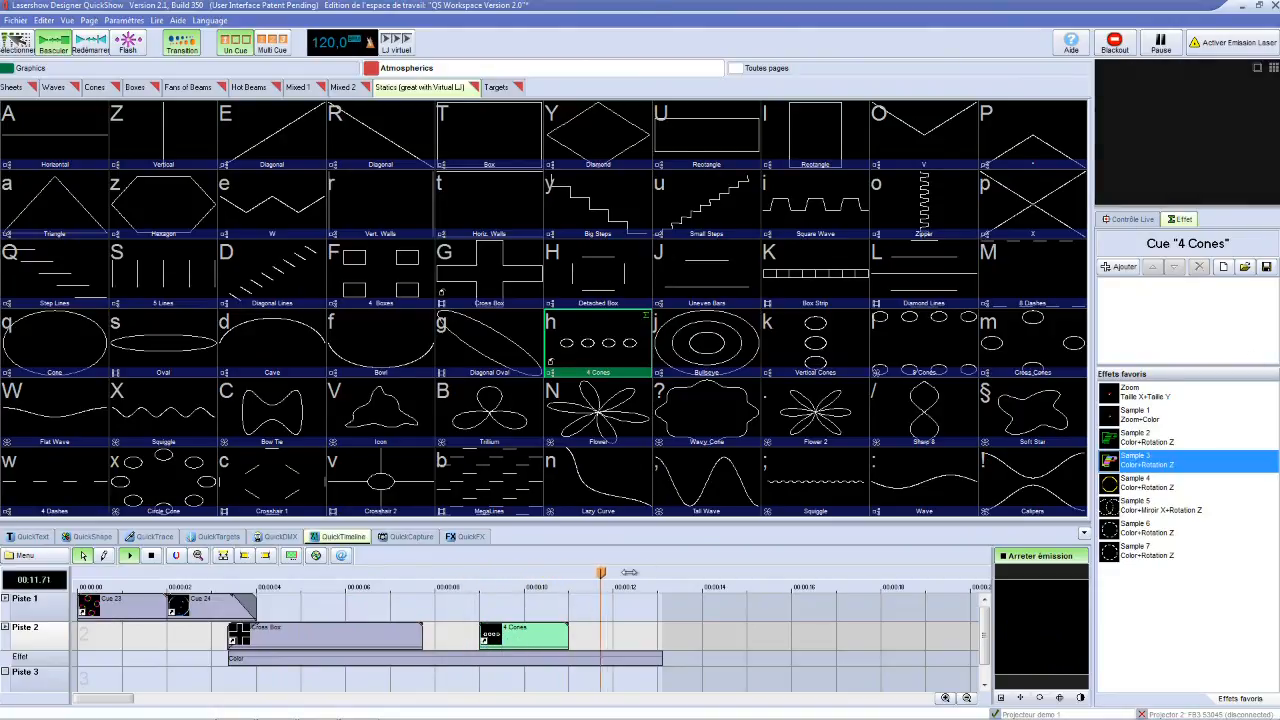
Place another 4 Cones cue on Piste 1 at about 7.5 s, overlapping the one on Piste 2, and play that section
{"action": "left_click_drag", "start_coordinate": [478, 549], "coordinate": [502, 582]}
{"action": "left_click", "coordinate": [440, 577]}
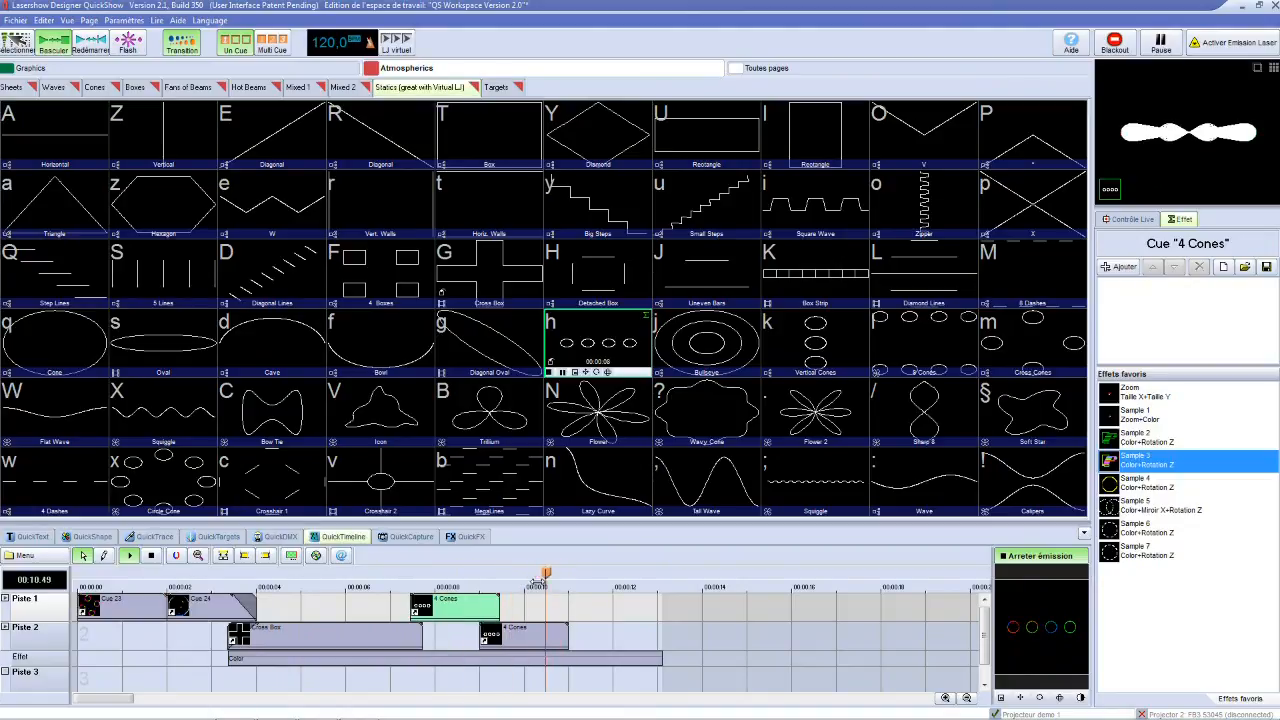
{"action": "left_click", "coordinate": [518, 633]}
{"action": "left_click", "coordinate": [619, 633]}
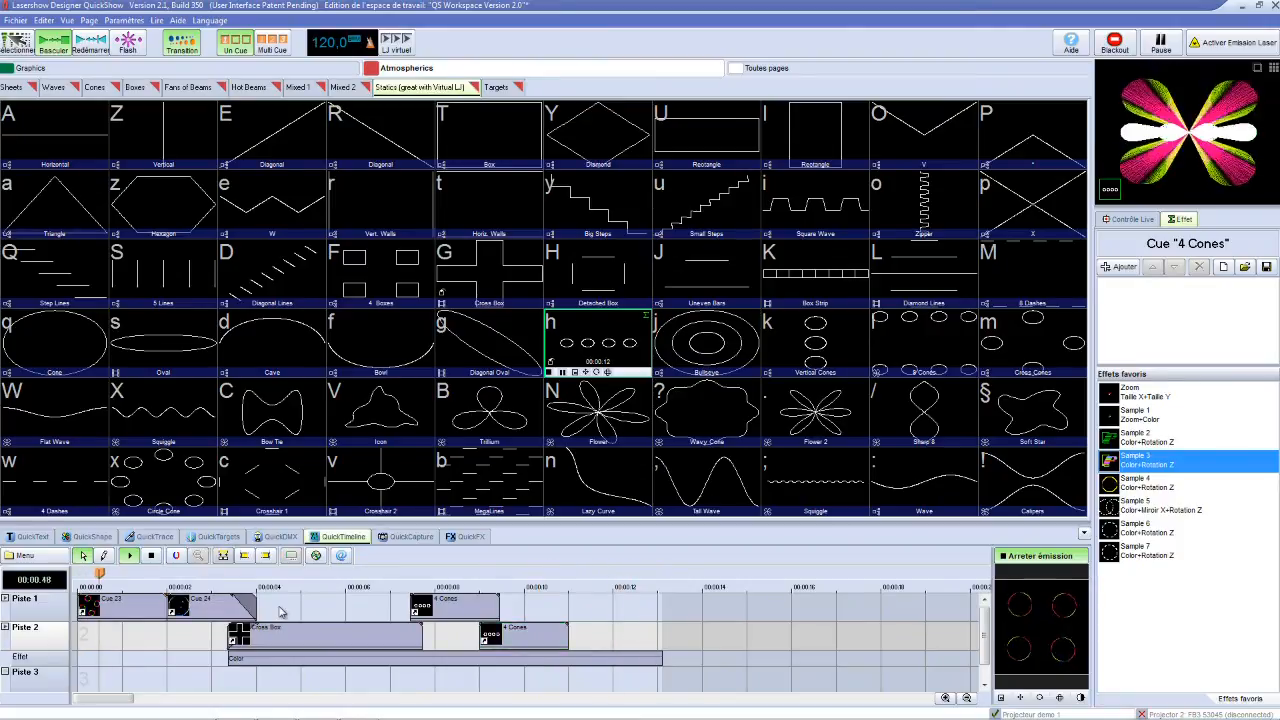